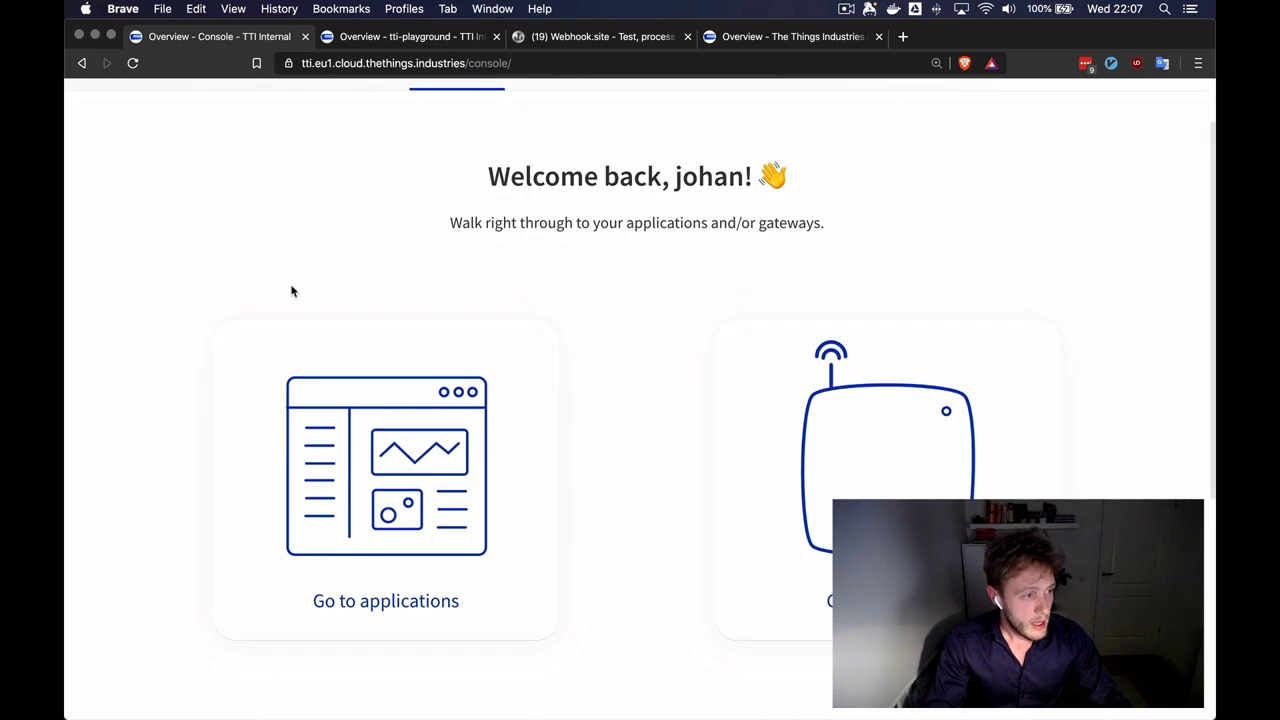
- Switch to the tti-playground application overview and review its 6 devices and latest uplink events
scroll(114, 223, down, 4)
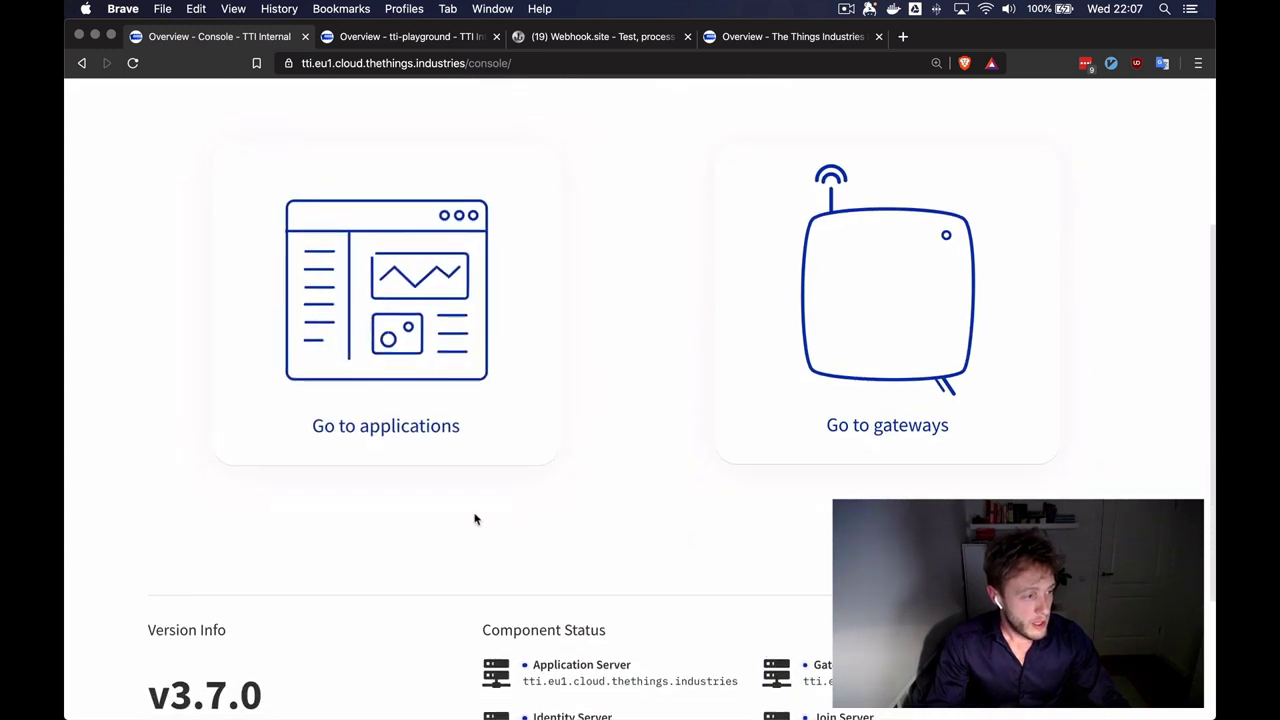
scroll(643, 503, down, 3)
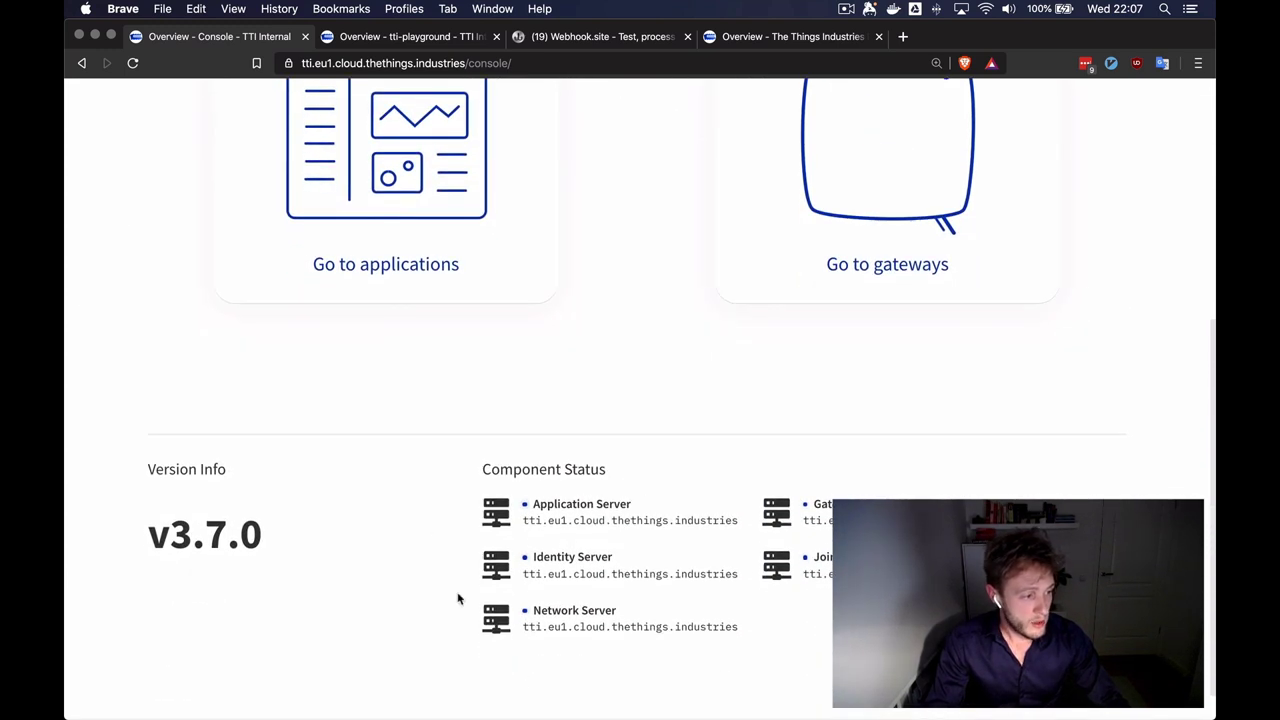
scroll(390, 547, down, 1)
scroll(400, 515, up, 10)
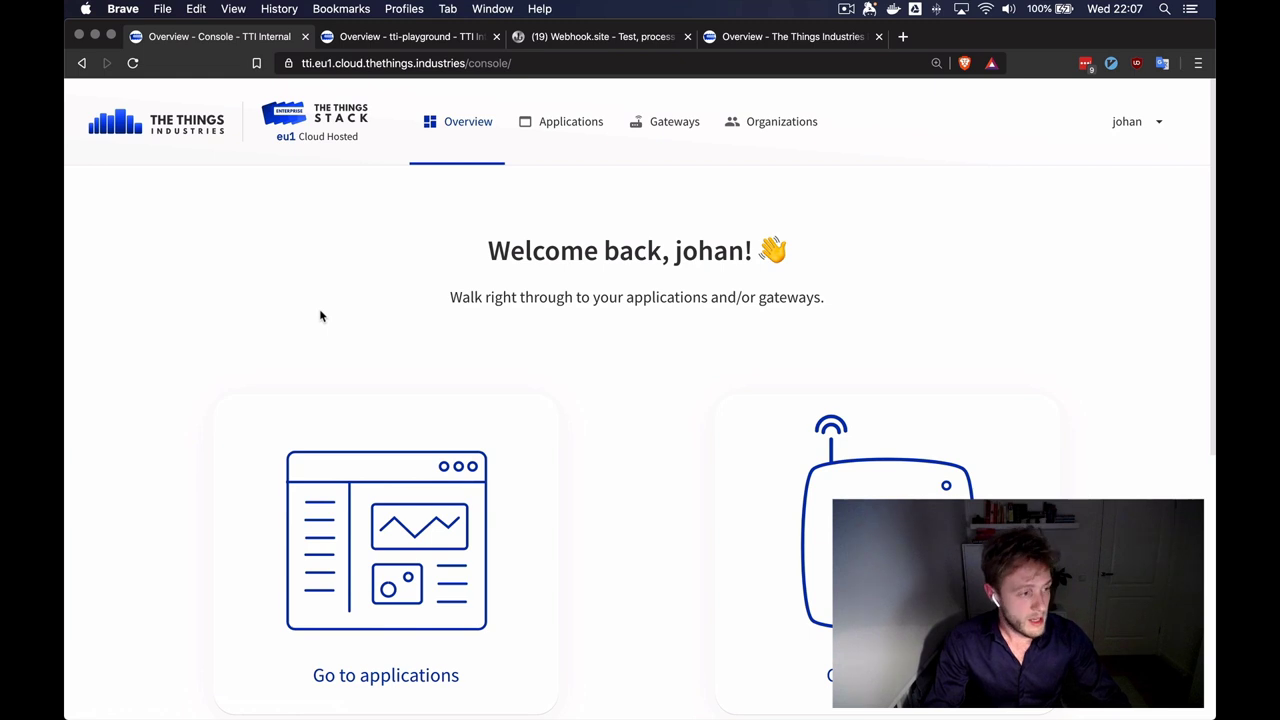
click(380, 42)
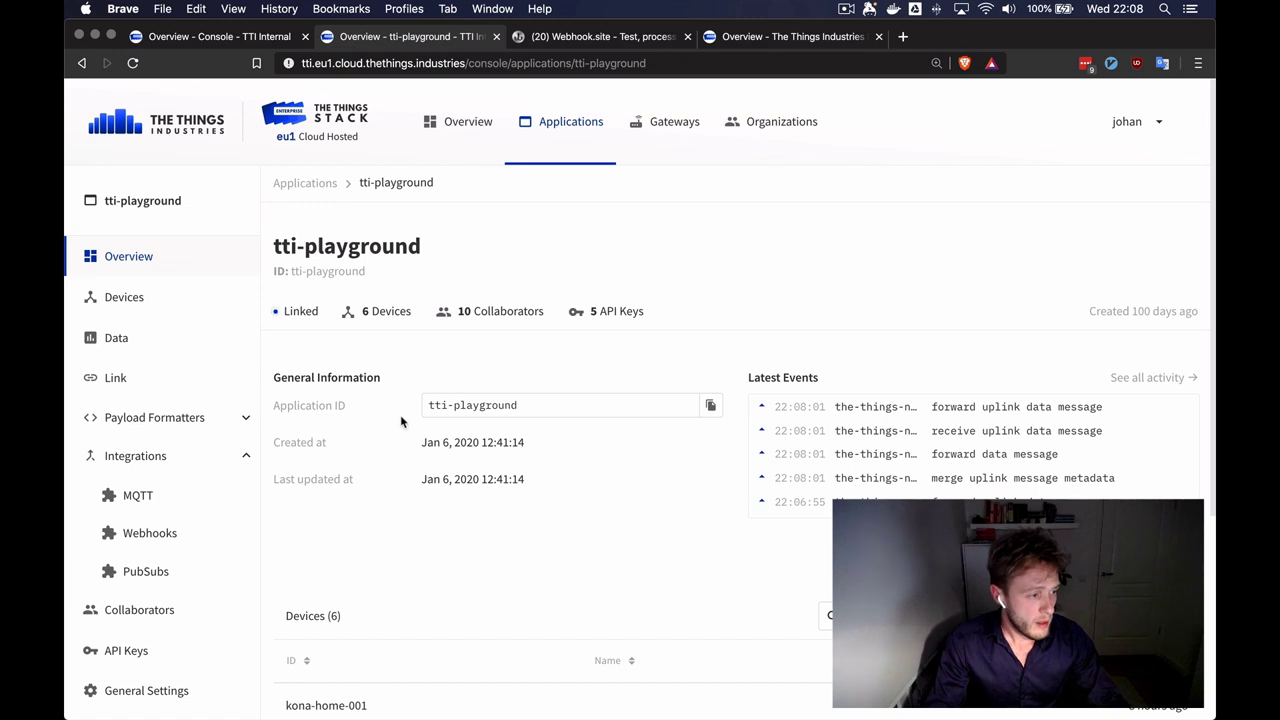
scroll(407, 464, down, 3)
scroll(451, 510, down, 3)
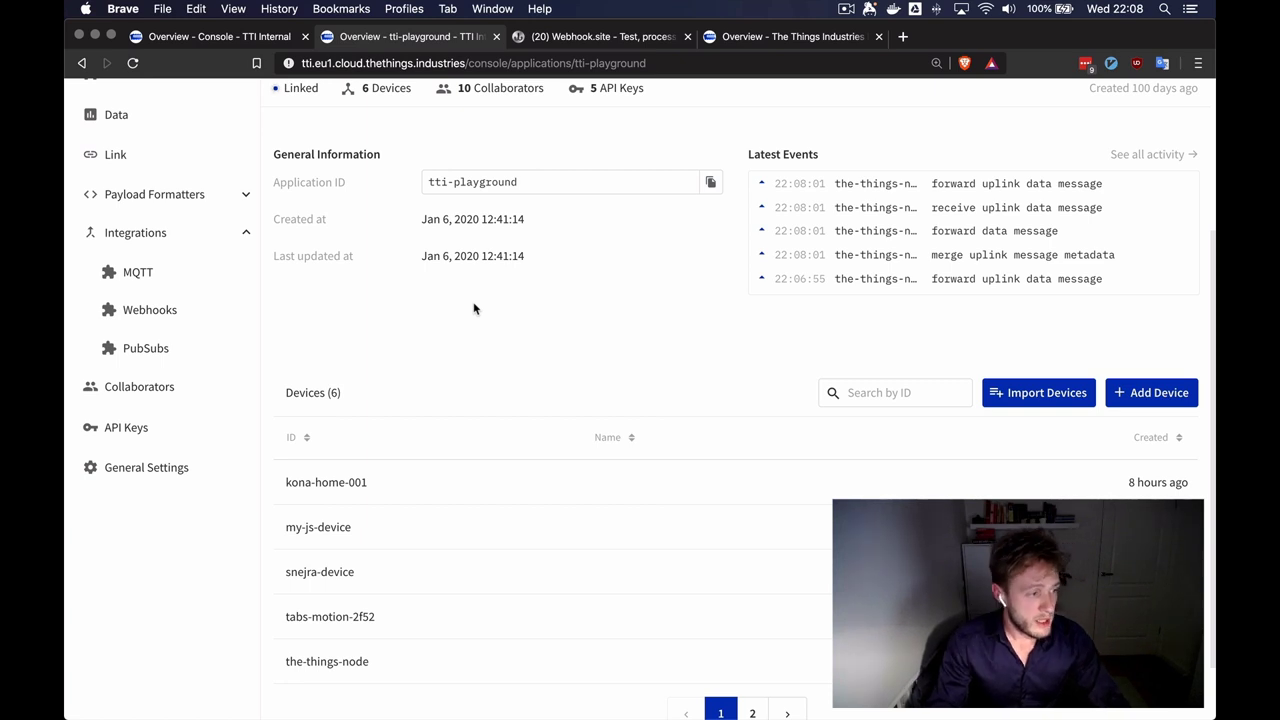
scroll(474, 308, up, 3)
scroll(474, 304, up, 1)
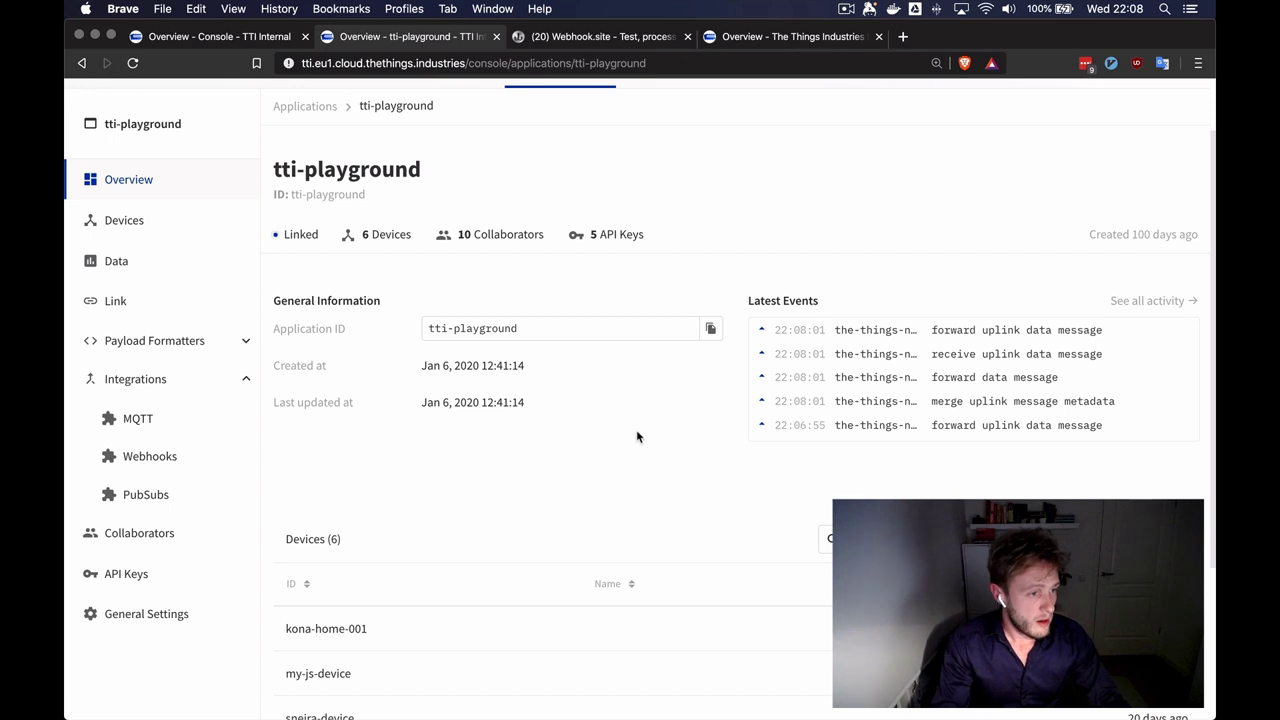
scroll(466, 449, up, 2)
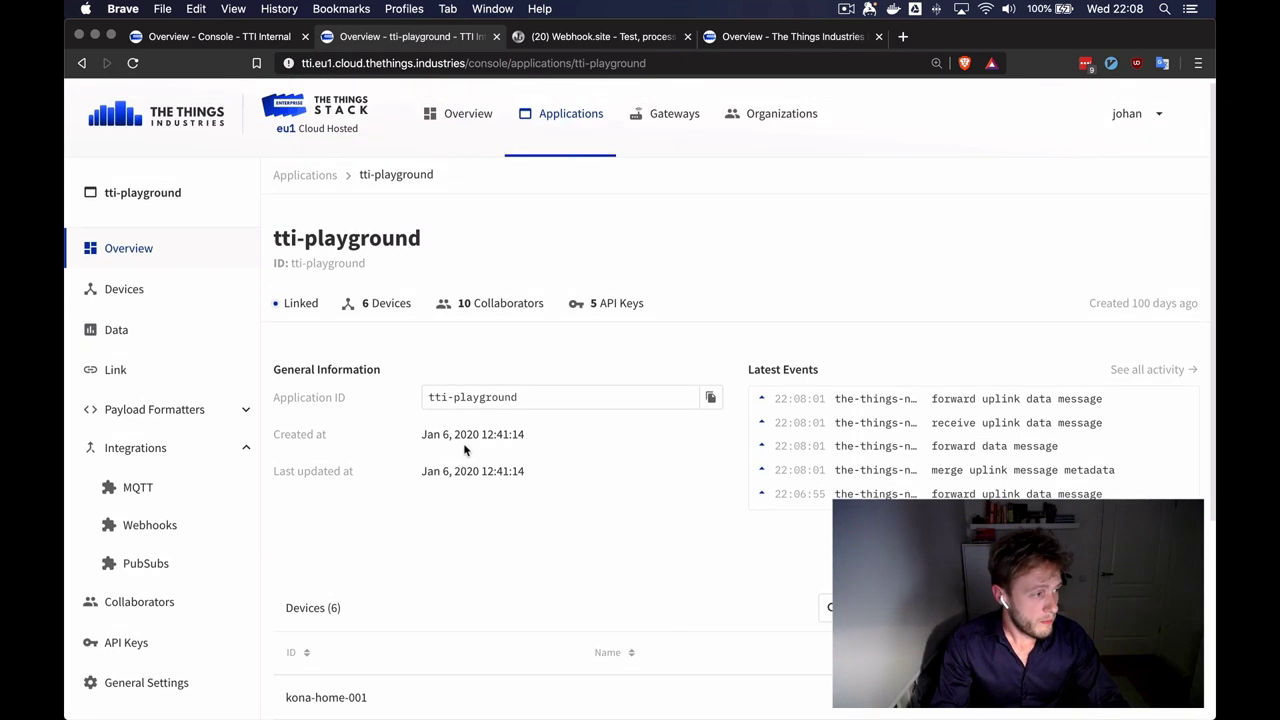
- Open the-things-node from the tti-playground device list and review its activation and session details
click(145, 290)
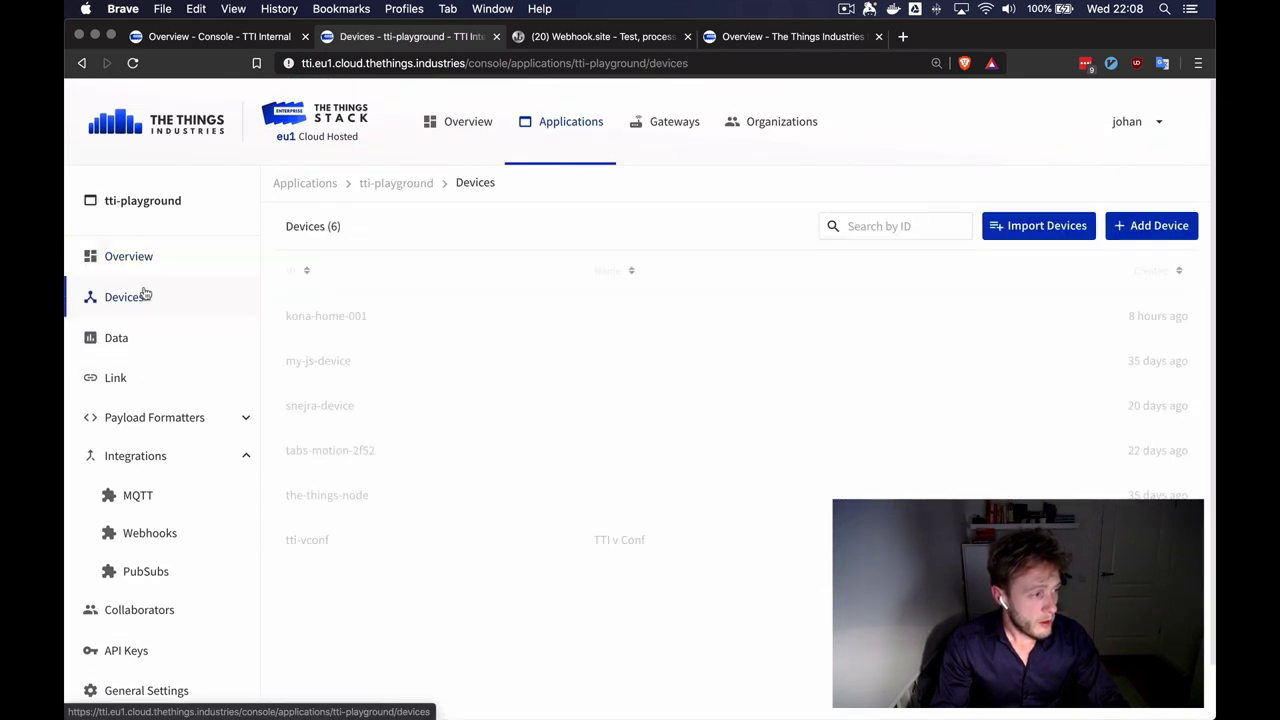
click(377, 499)
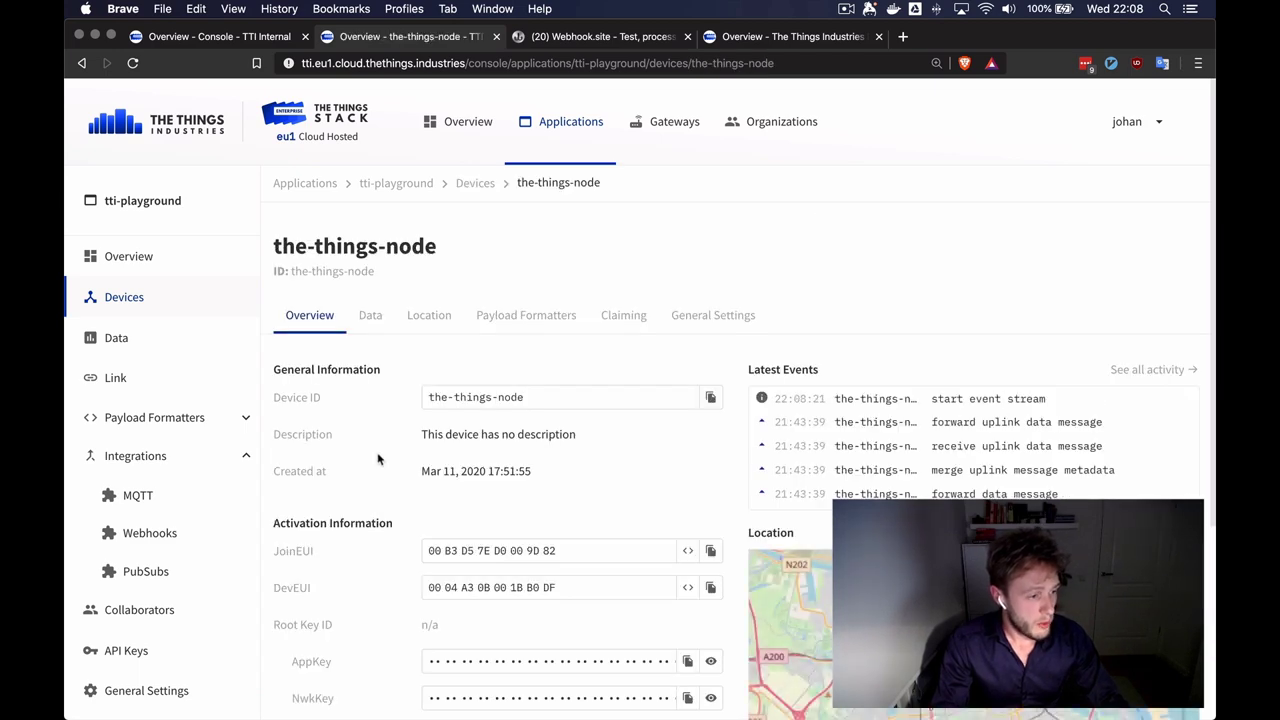
scroll(378, 458, down, 5)
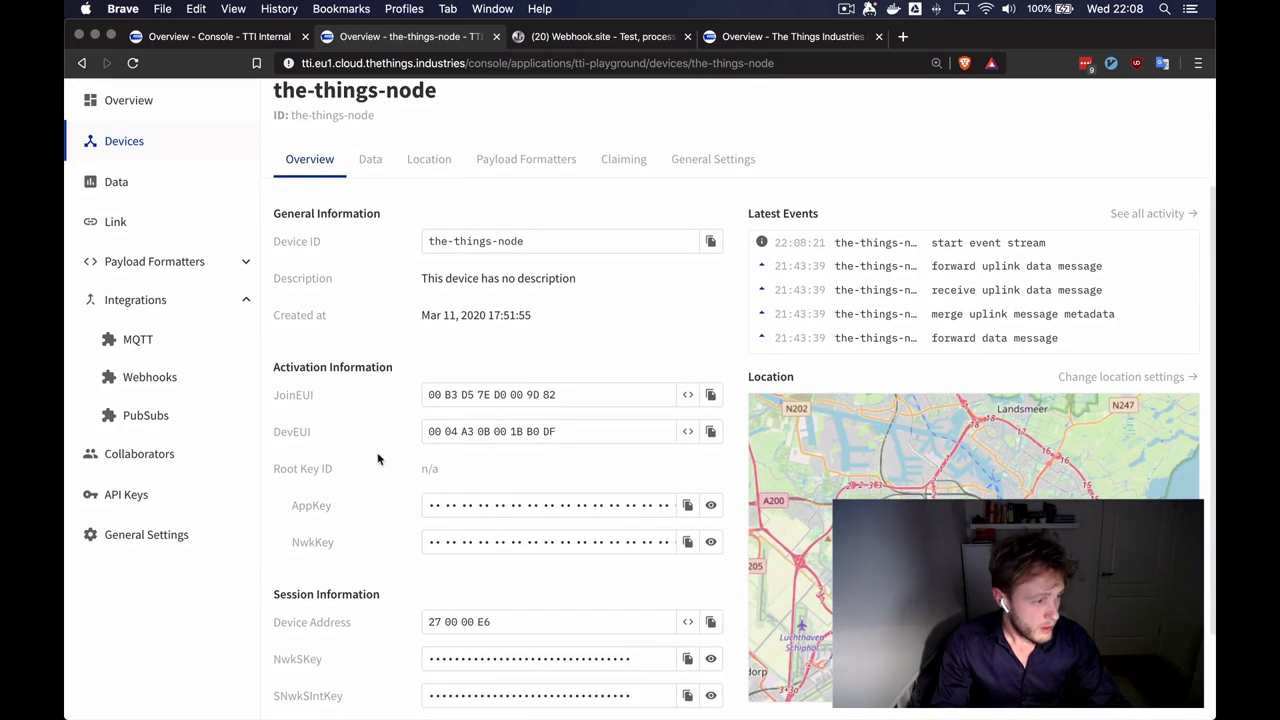
scroll(378, 458, down, 2)
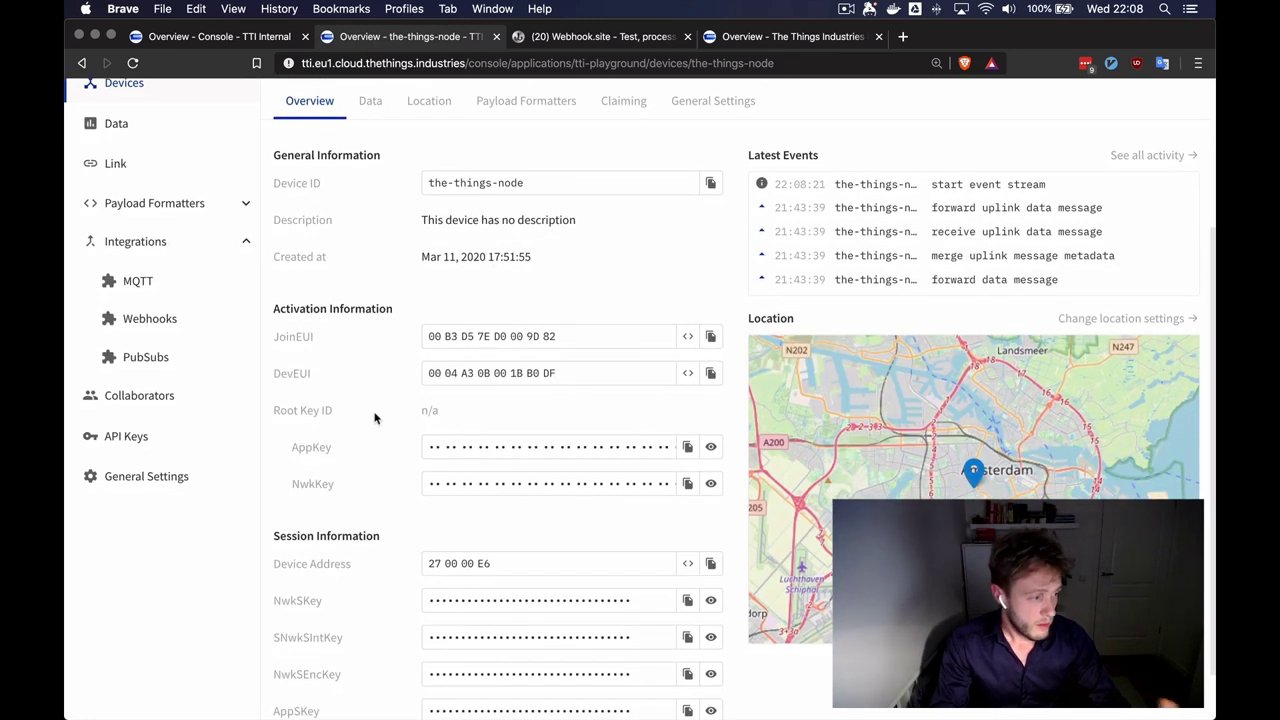
scroll(375, 417, down, 2)
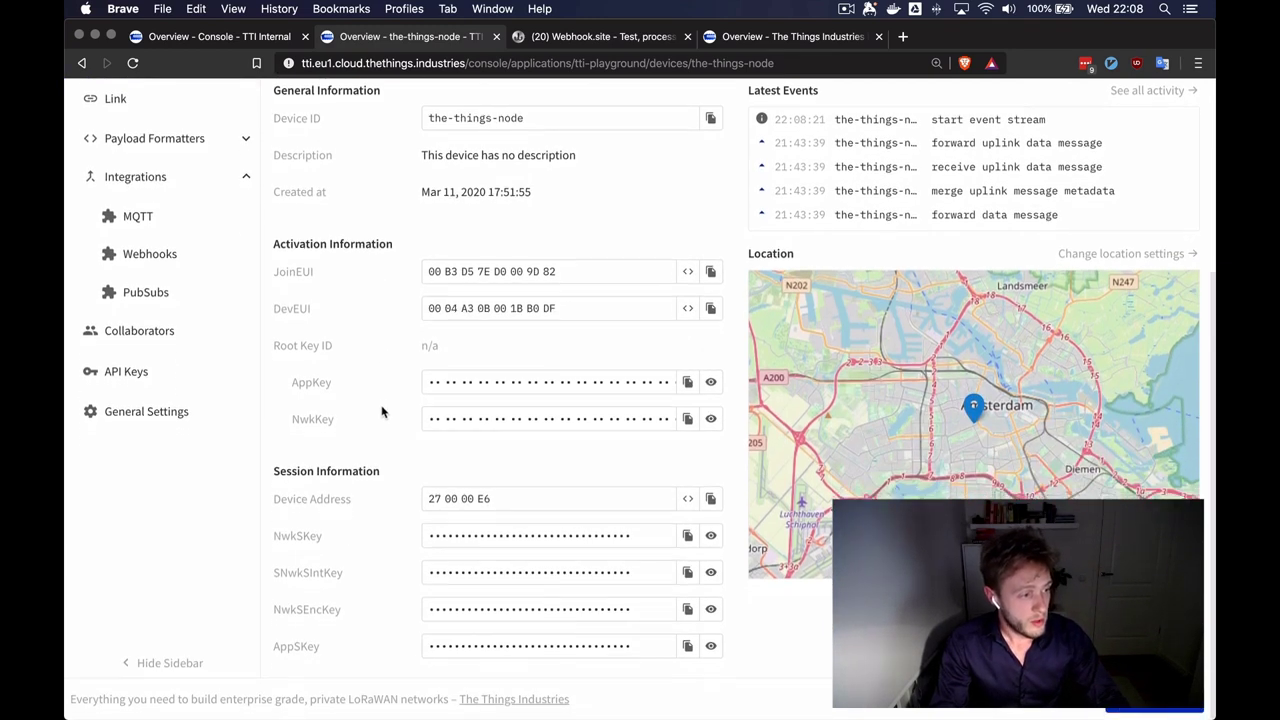
scroll(381, 411, up, 8)
scroll(382, 410, up, 1)
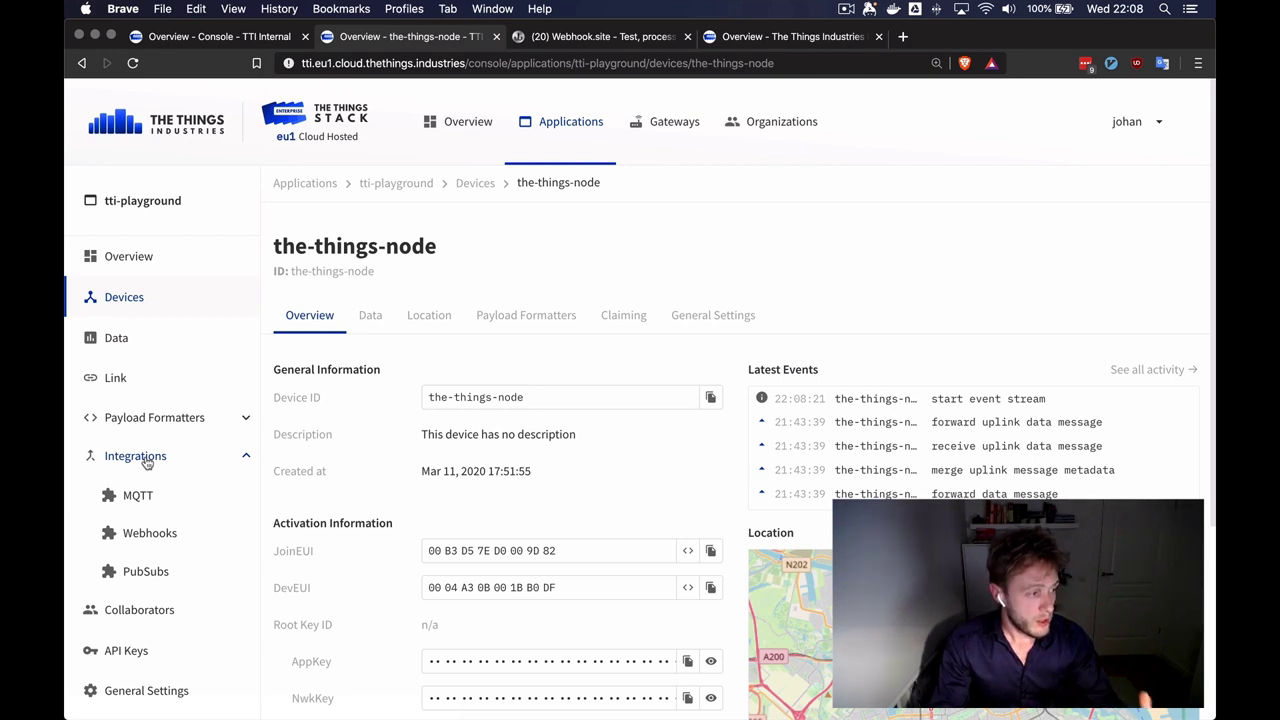
- Open webhook-demo from the Webhooks list and check its webhook.site base URL and uplink-only message types
click(146, 497)
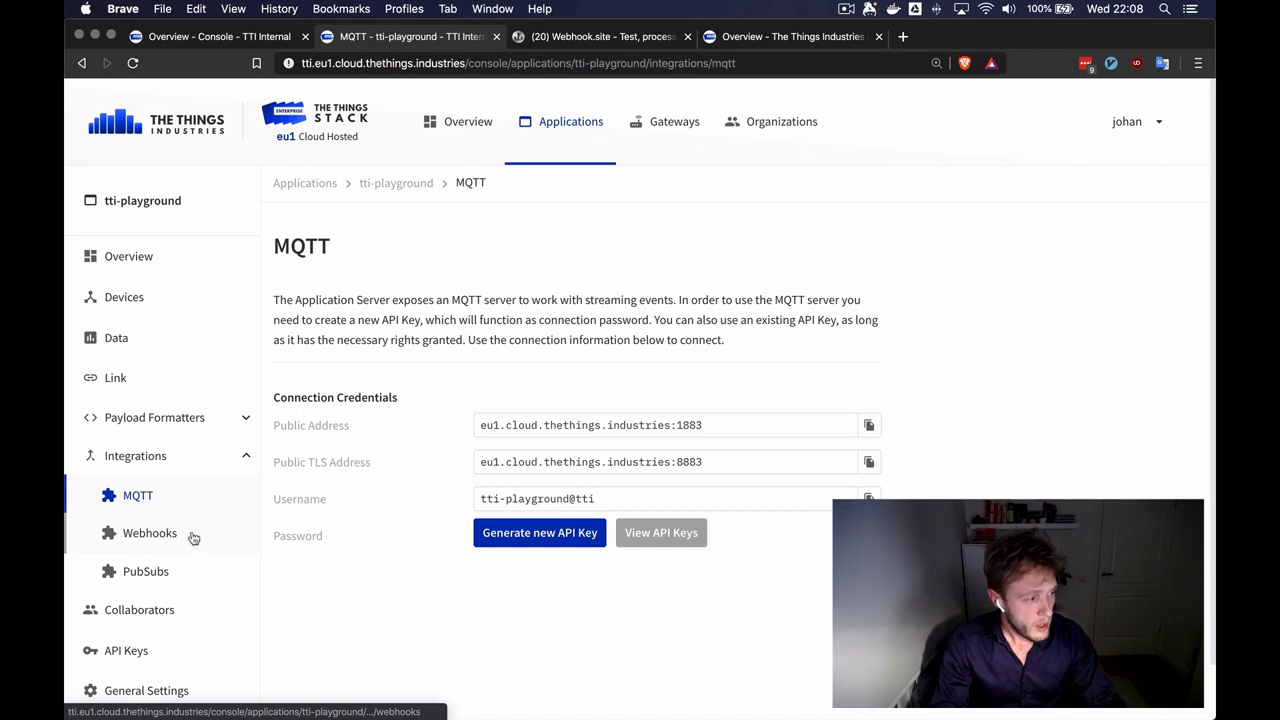
click(193, 538)
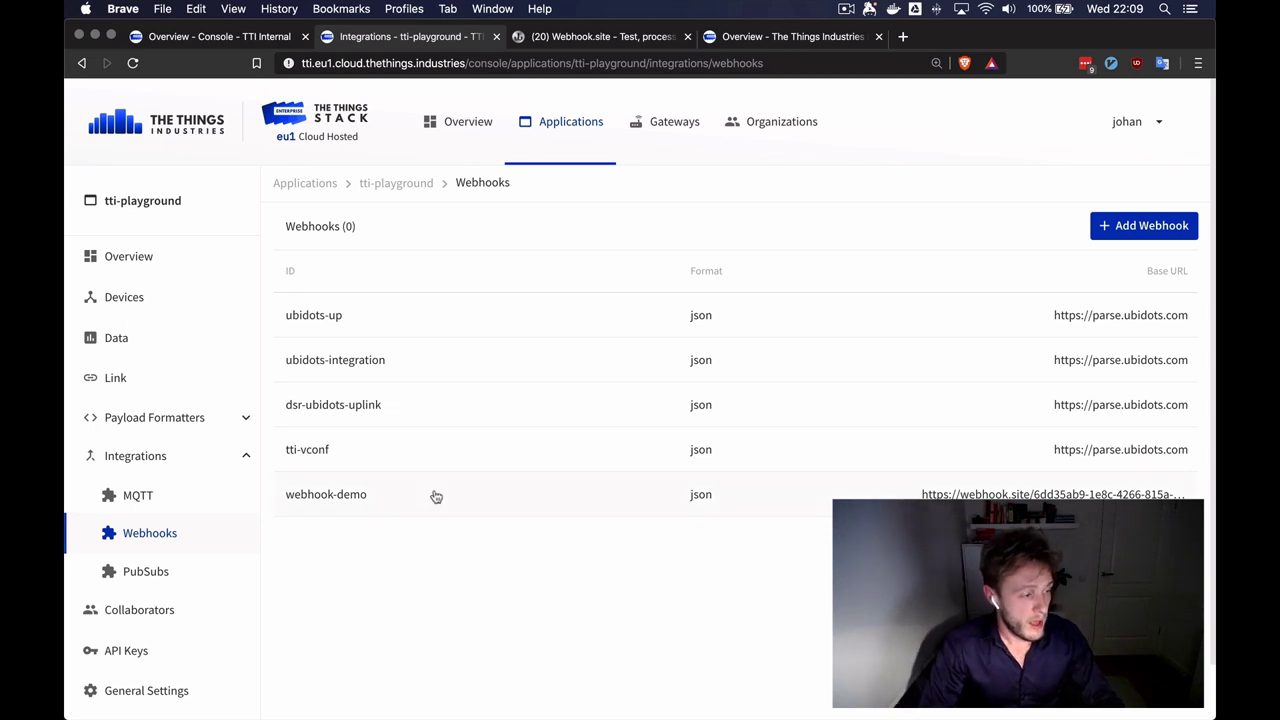
click(436, 497)
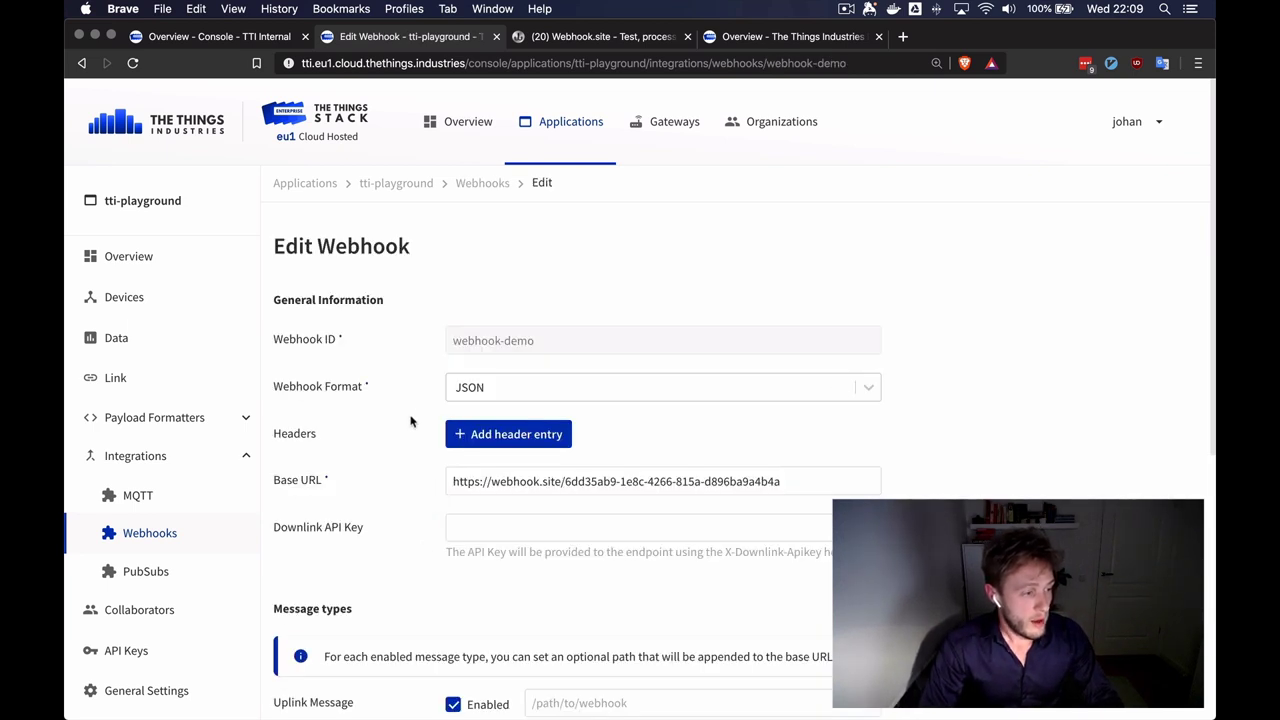
scroll(405, 445, down, 2)
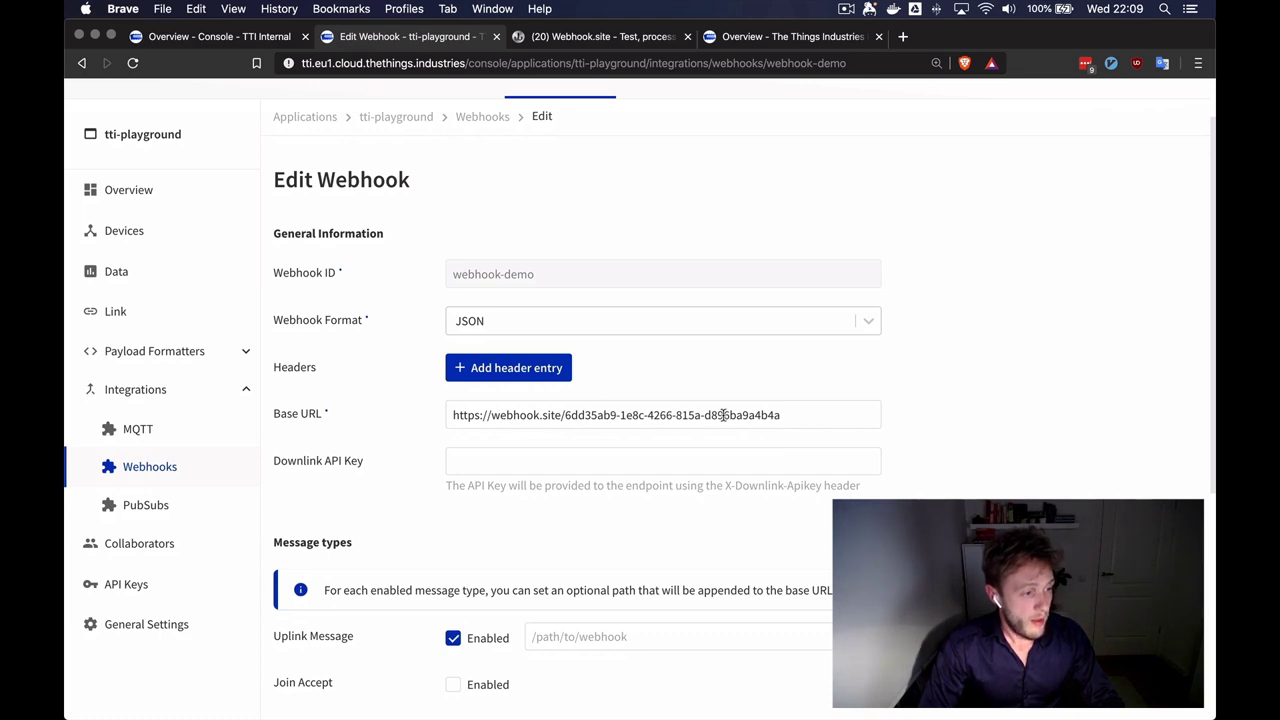
scroll(402, 425, down, 6)
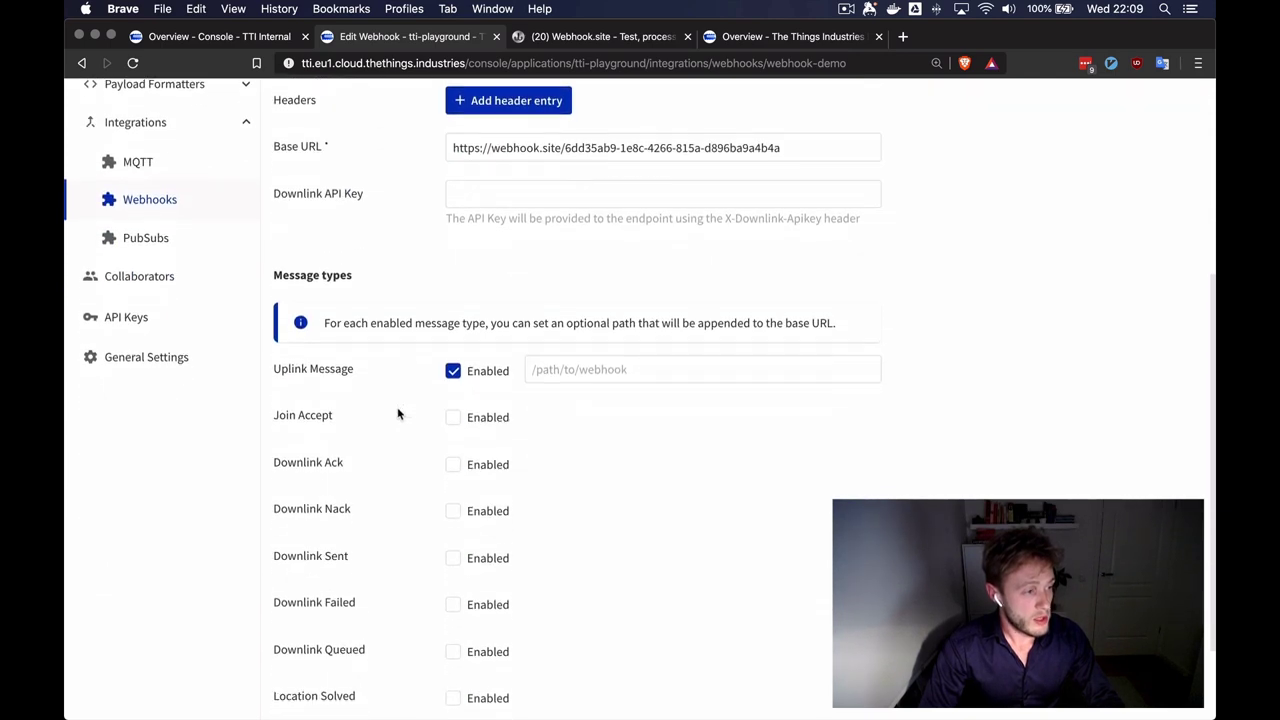
scroll(367, 429, down, 2)
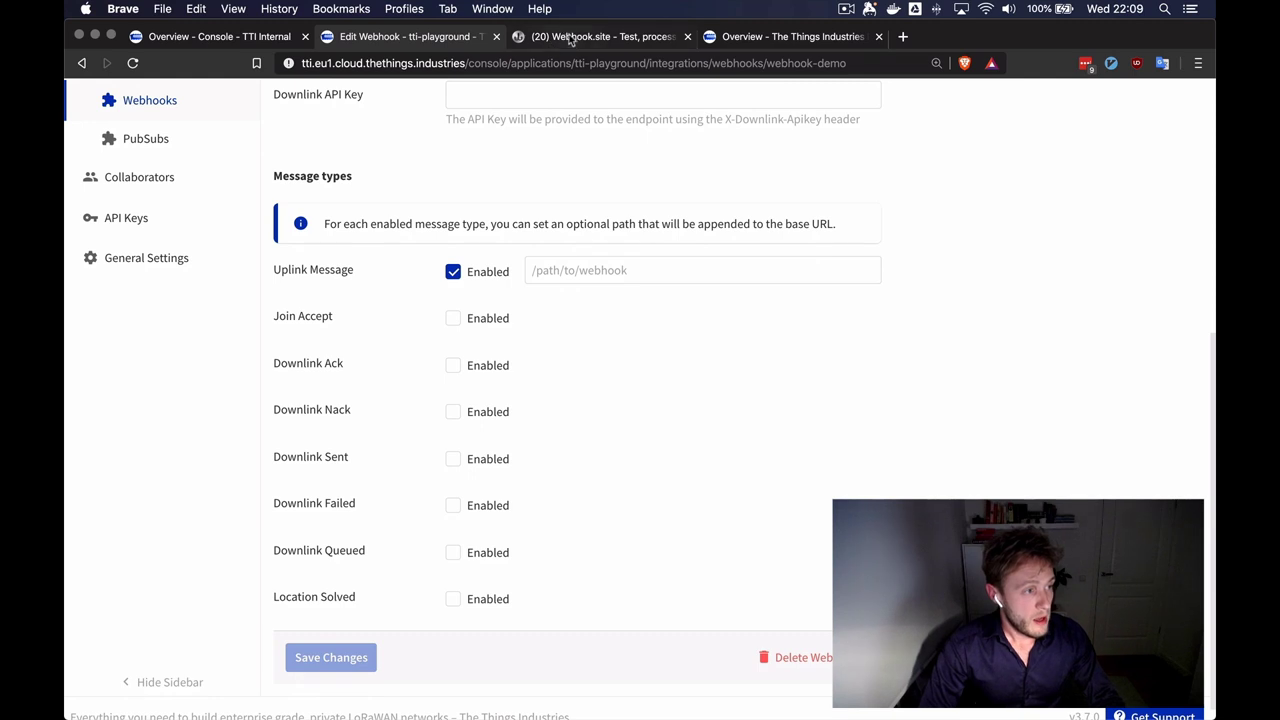
- On Webhook.site, view the-things-node's received POST request and its formatted uplink JSON with decoded payload
click(573, 41)
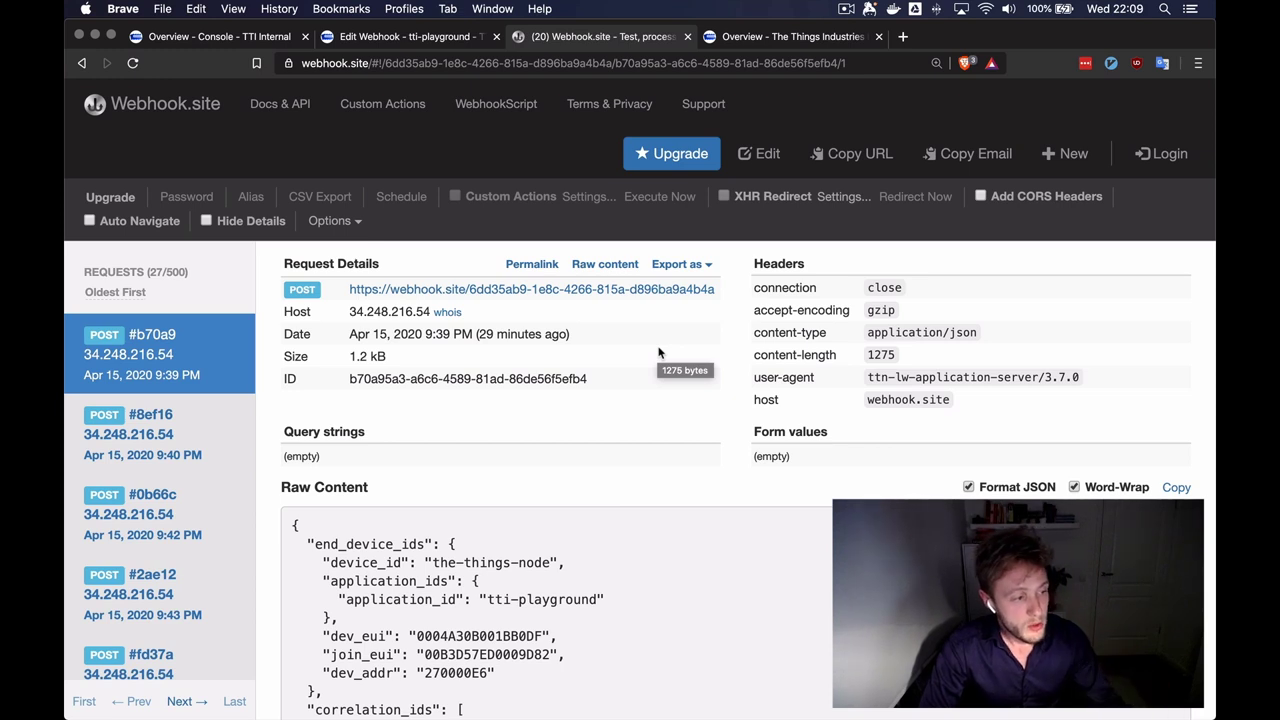
scroll(551, 403, down, 2)
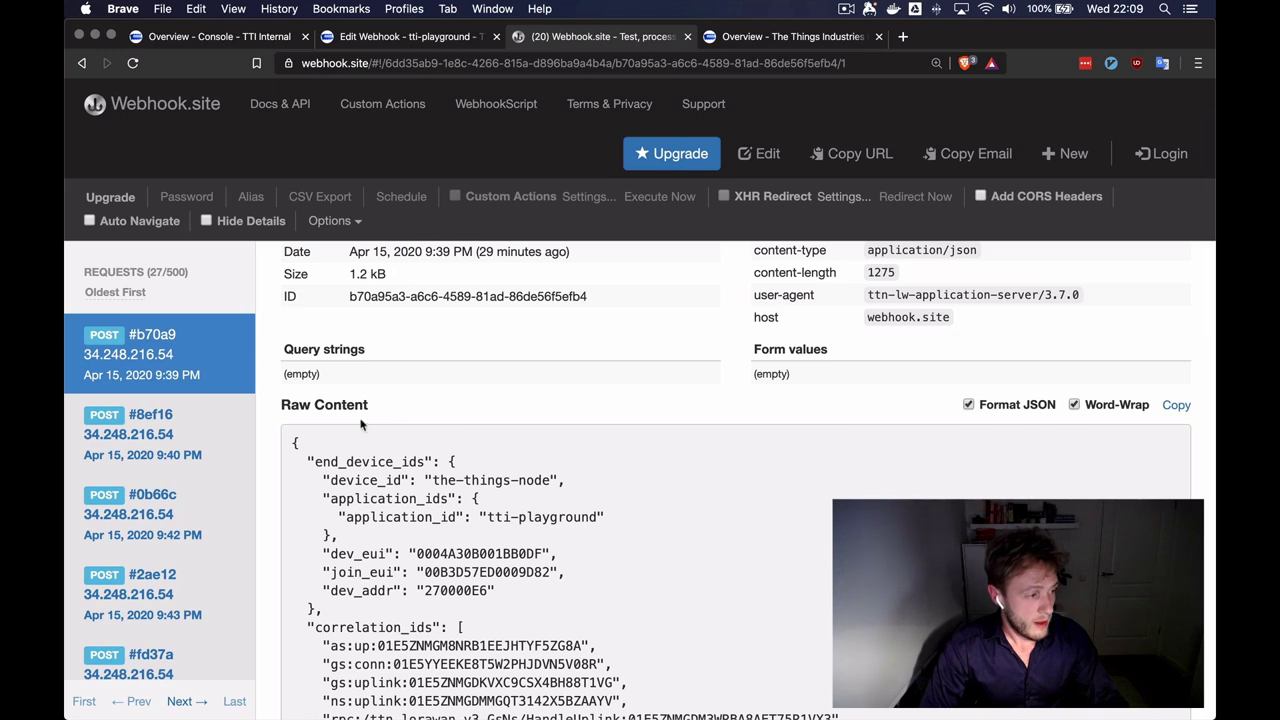
scroll(270, 467, down, 2)
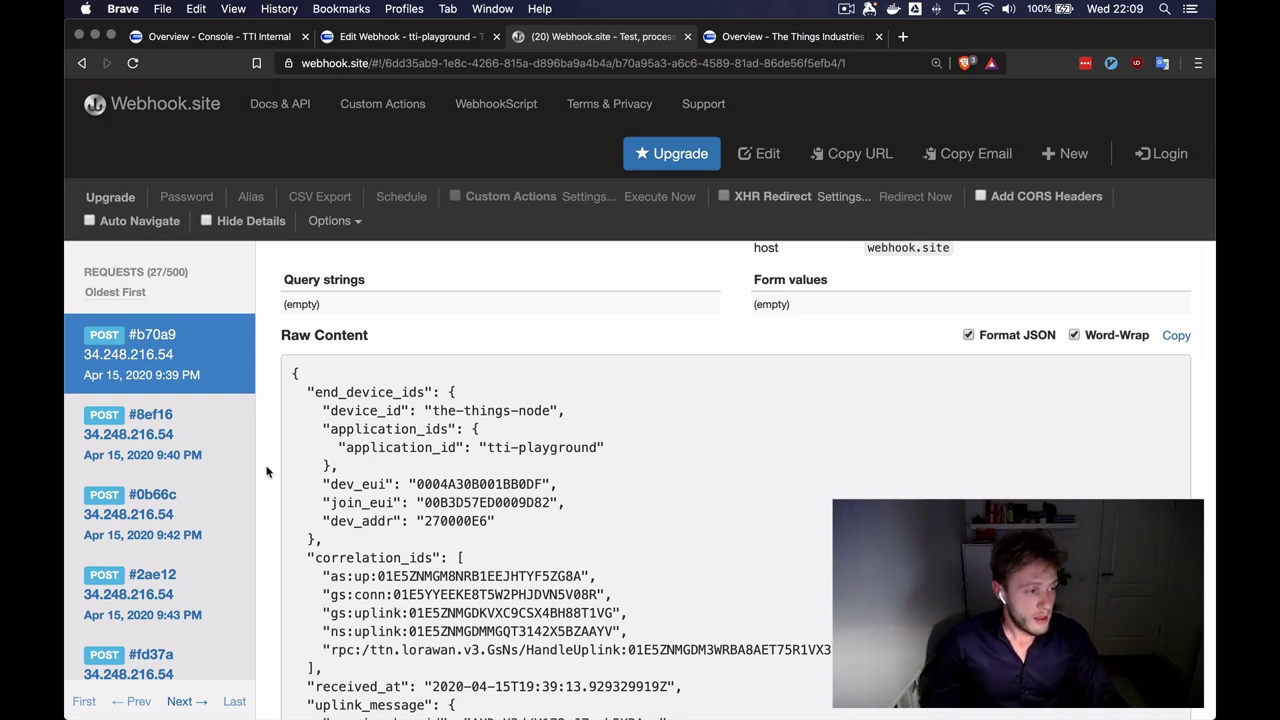
scroll(267, 471, down, 2)
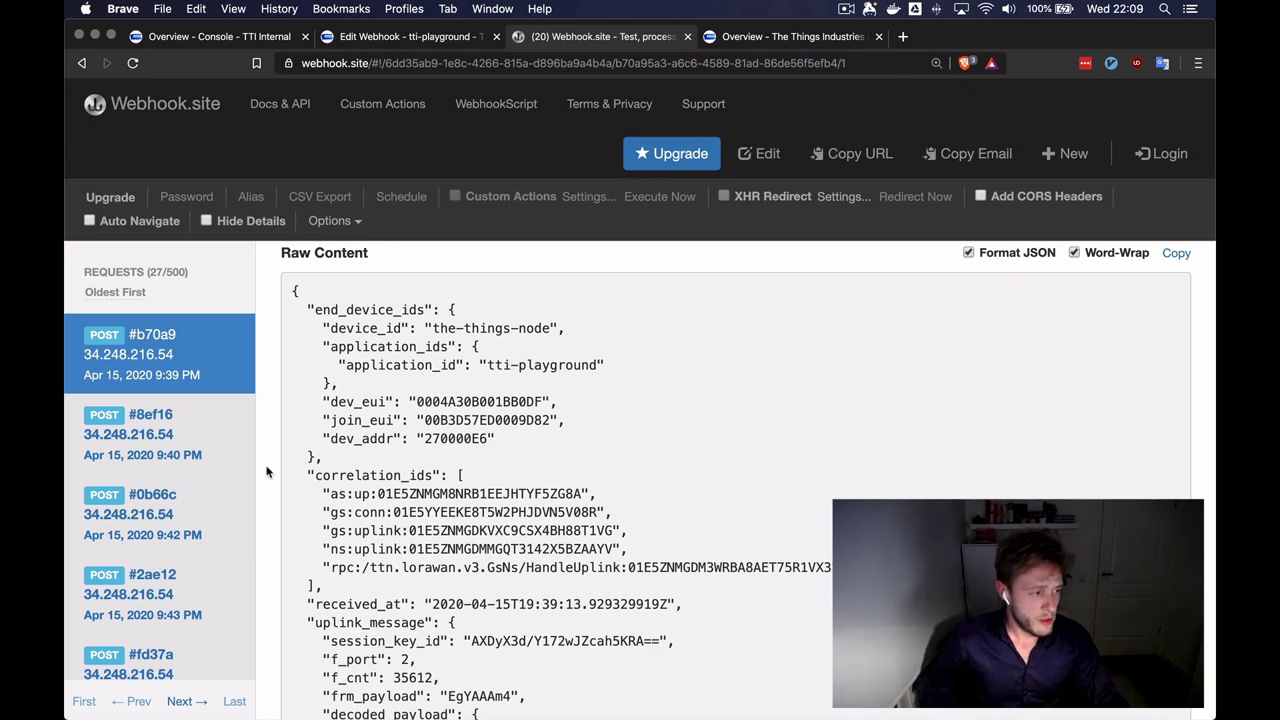
scroll(306, 496, down, 1)
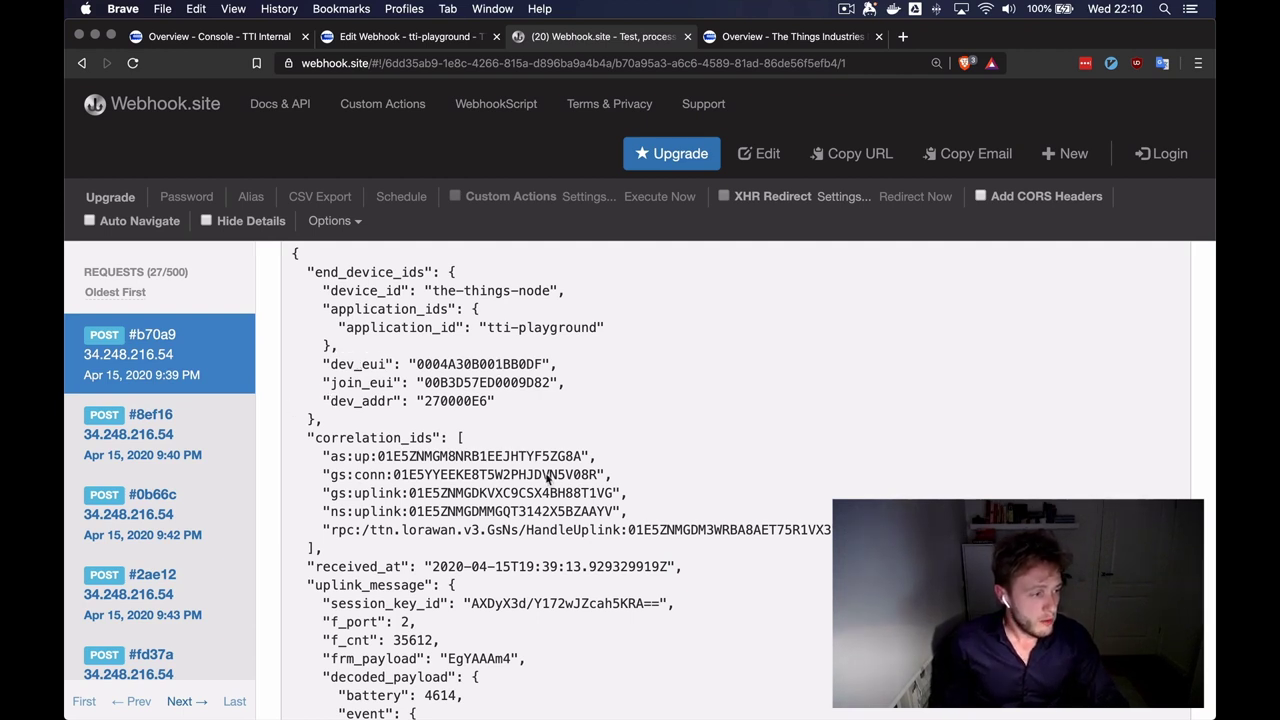
scroll(860, 390, down, 3)
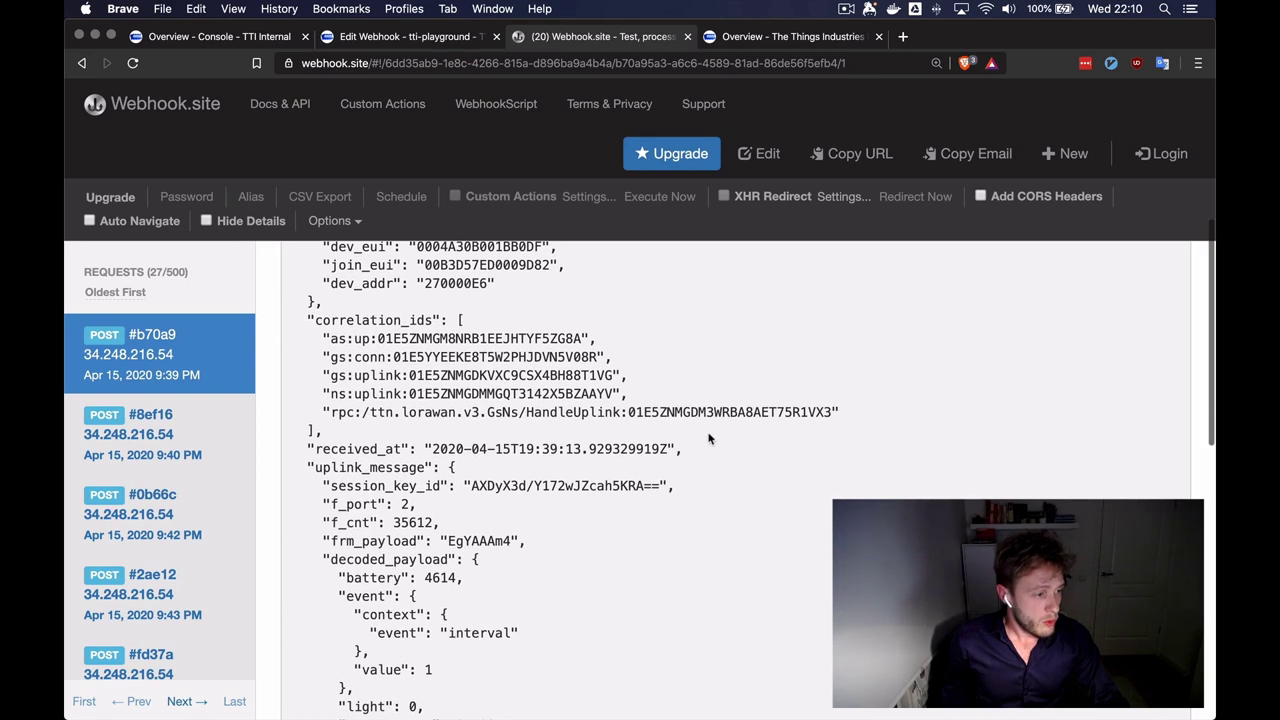
scroll(704, 468, down, 3)
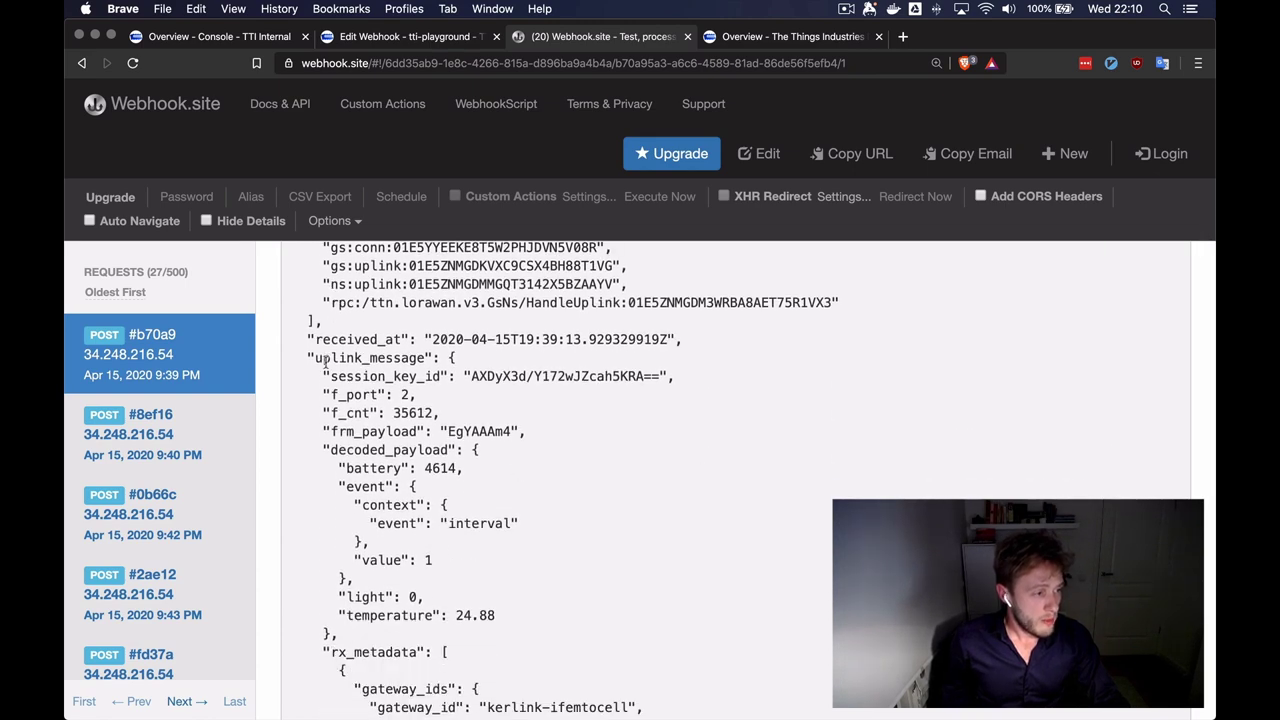
scroll(314, 393, down, 1)
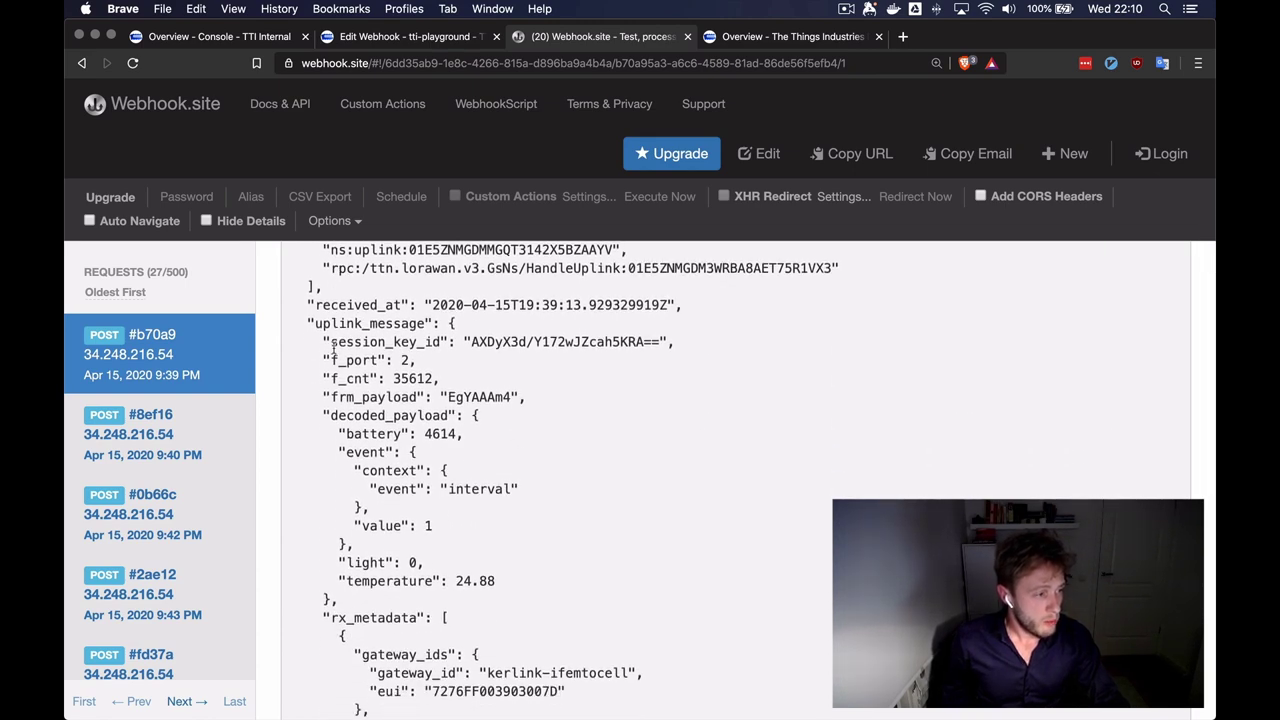
double_click(498, 397)
click(448, 397)
scroll(531, 413, down, 1)
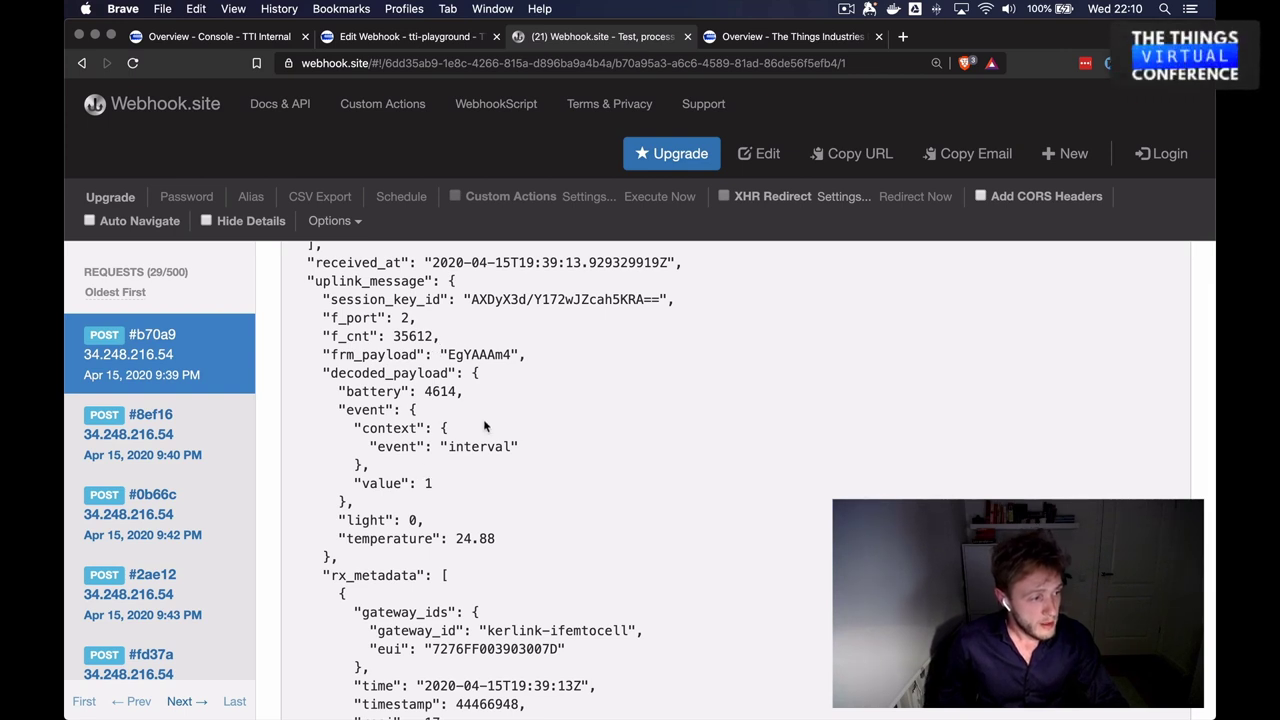
scroll(588, 421, down, 5)
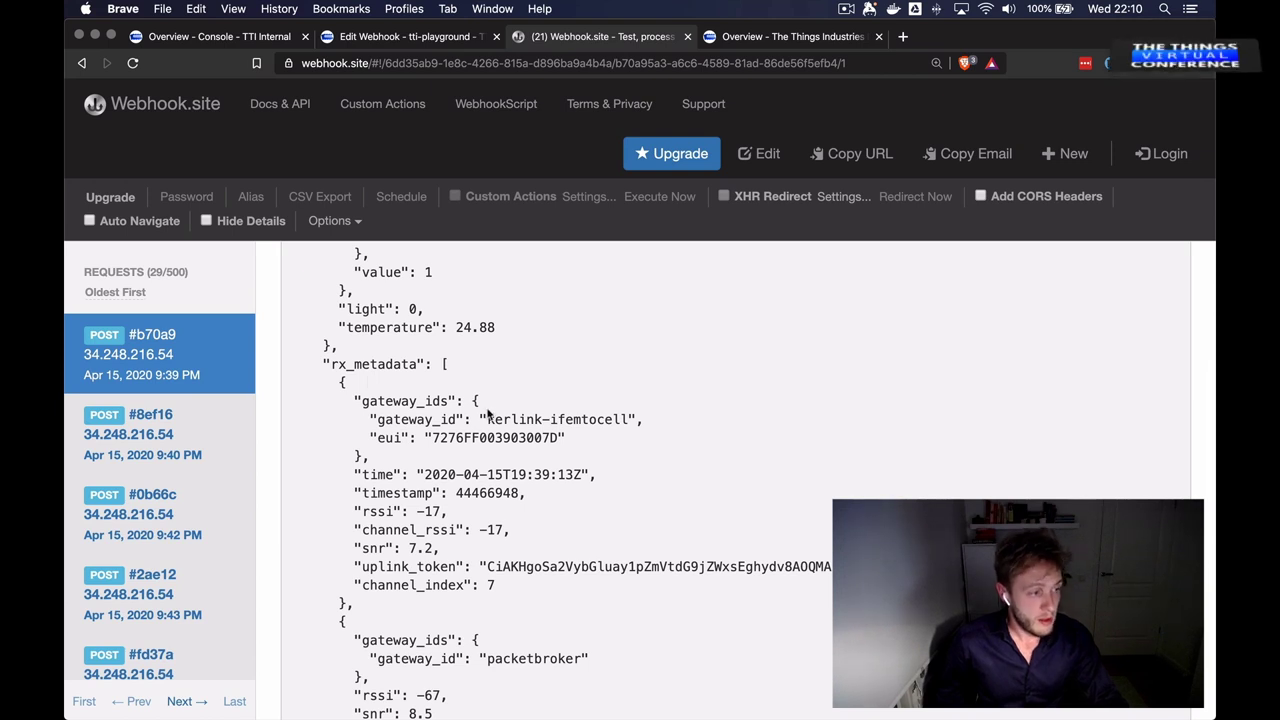
scroll(646, 446, down, 1)
scroll(615, 395, down, 1)
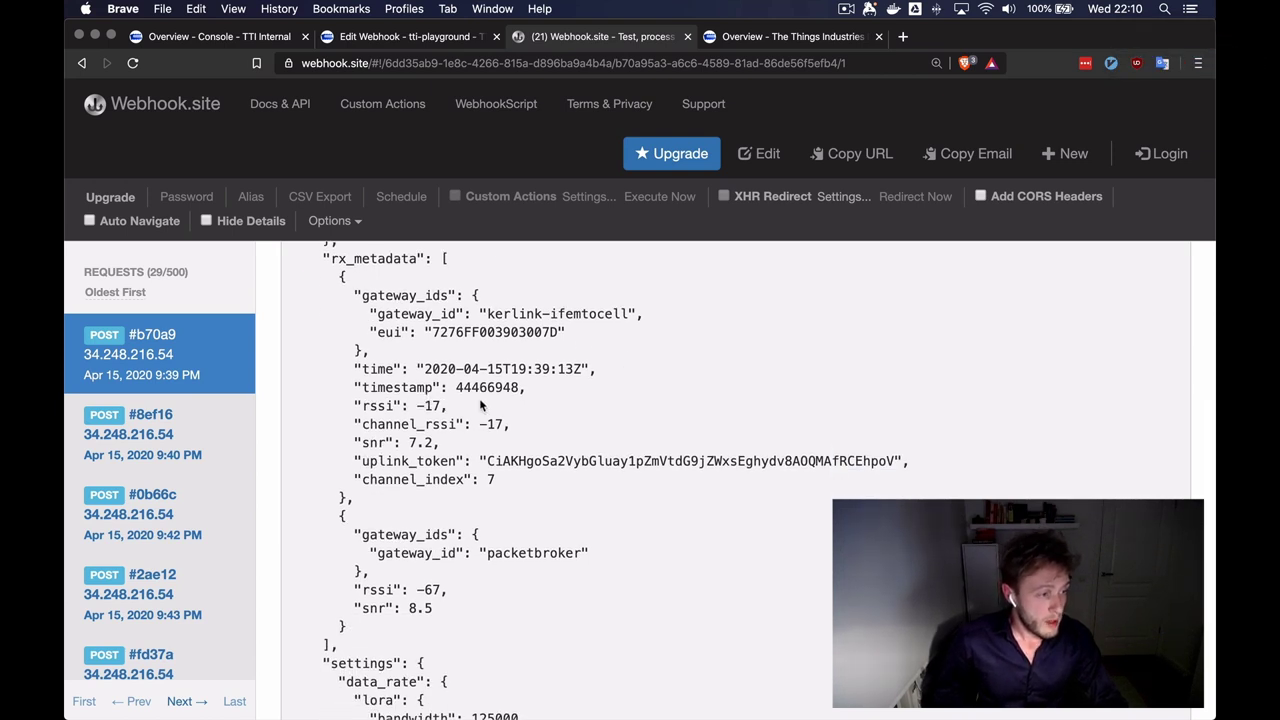
scroll(608, 420, down, 1)
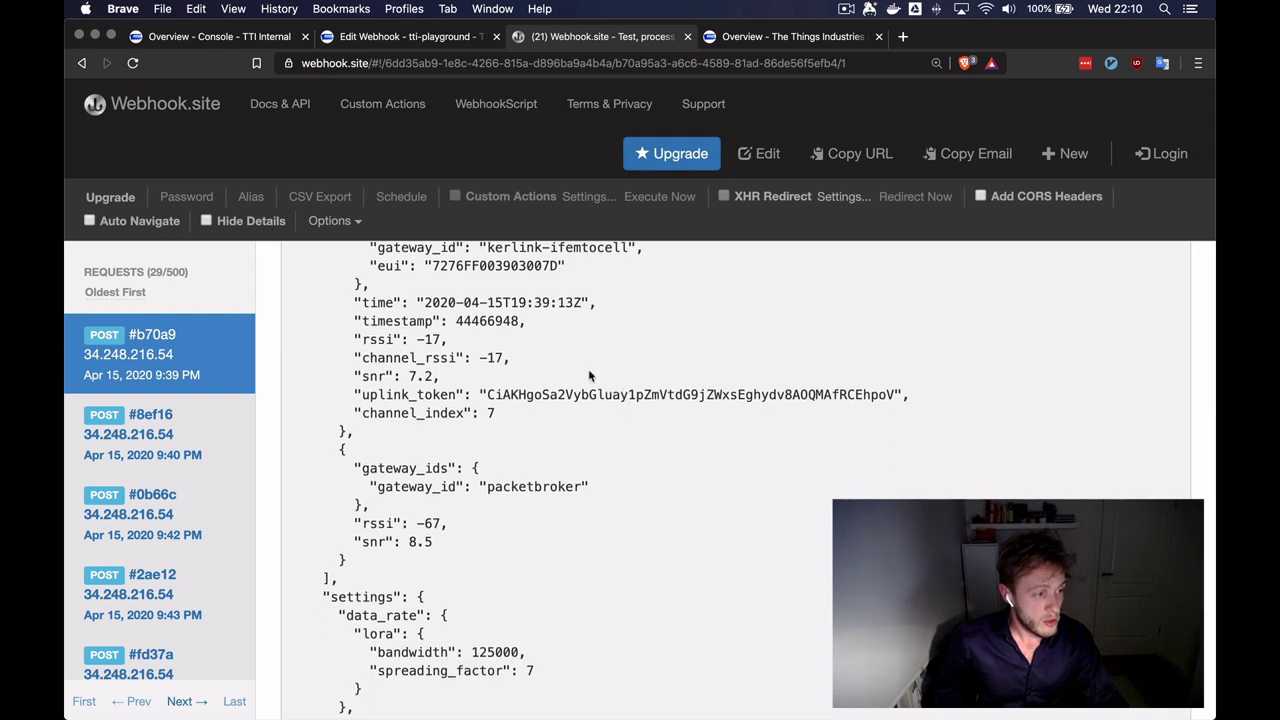
scroll(590, 376, down, 2)
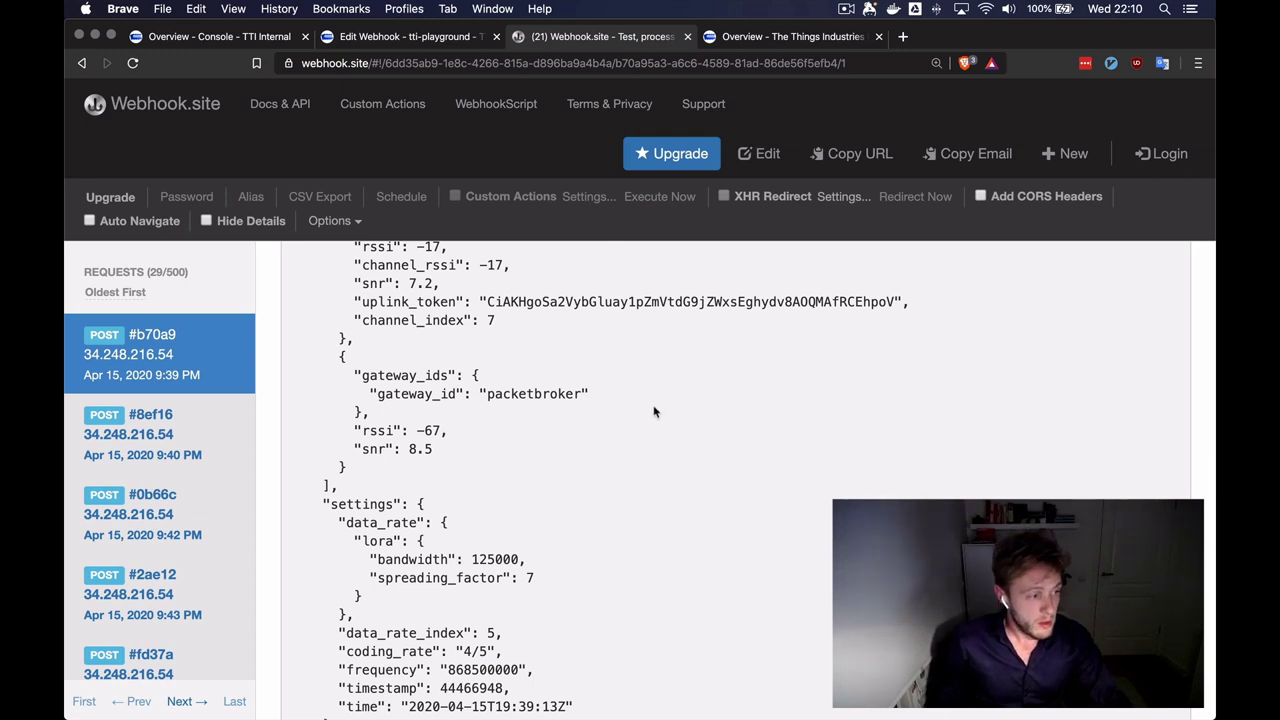
scroll(654, 412, down, 2)
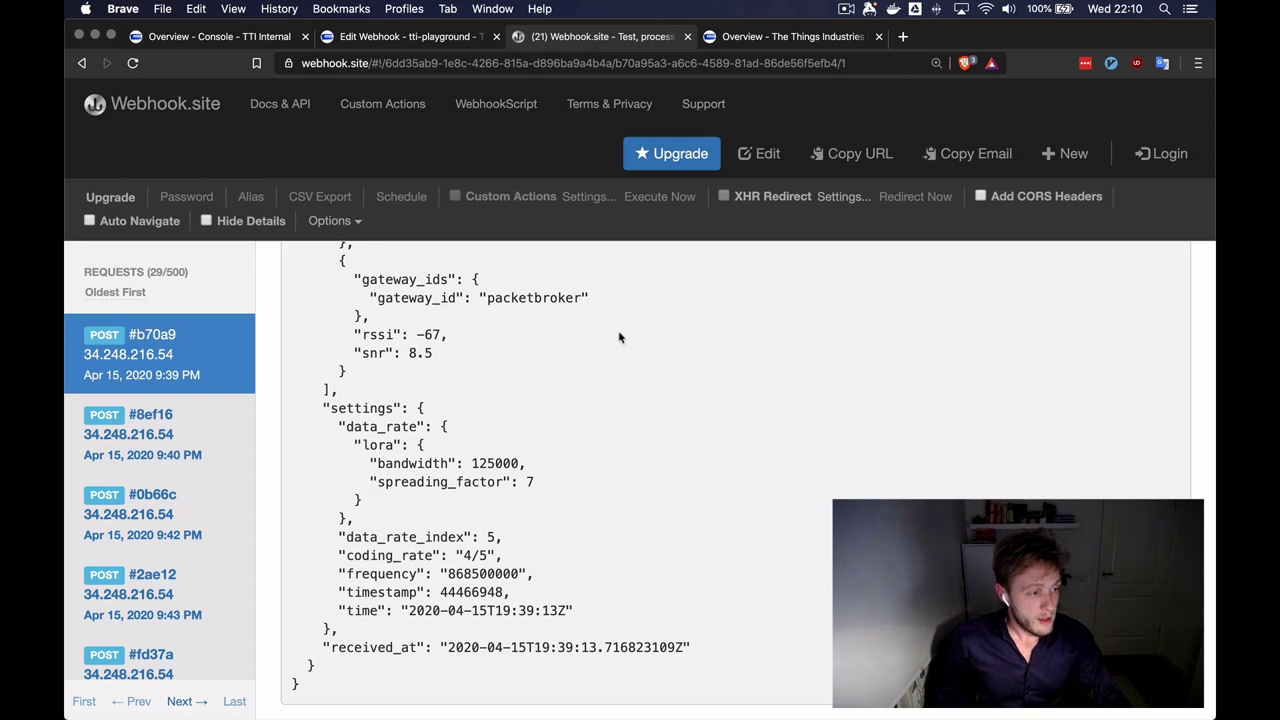
scroll(625, 345, up, 10)
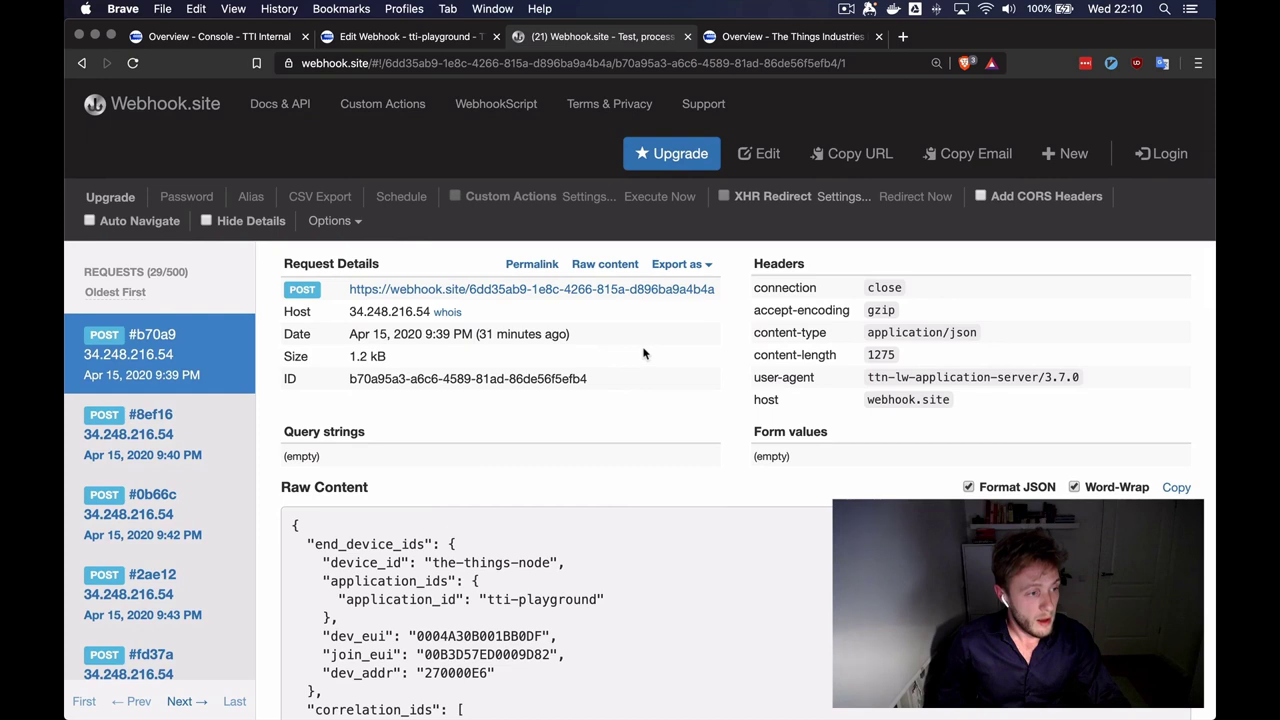
- Switch to The Things Industries HQ gateway overview and scroll through its details
click(774, 40)
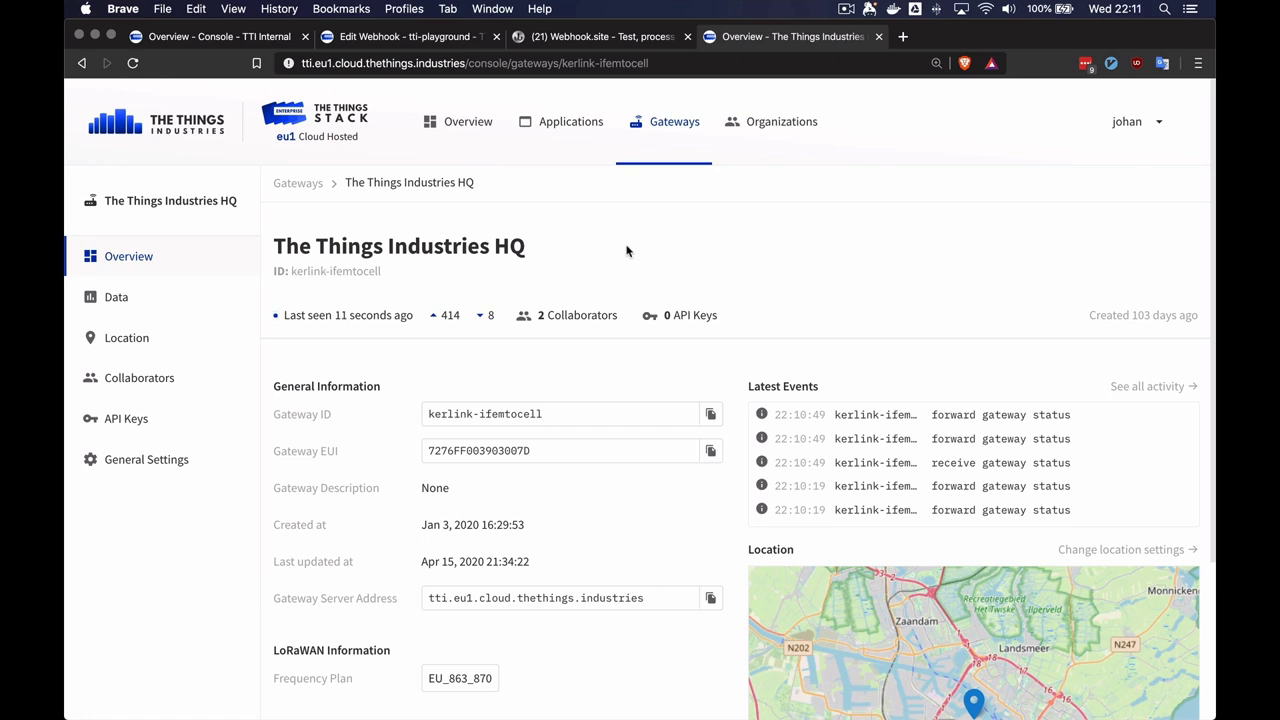
scroll(395, 401, down, 1)
scroll(395, 401, down, 2)
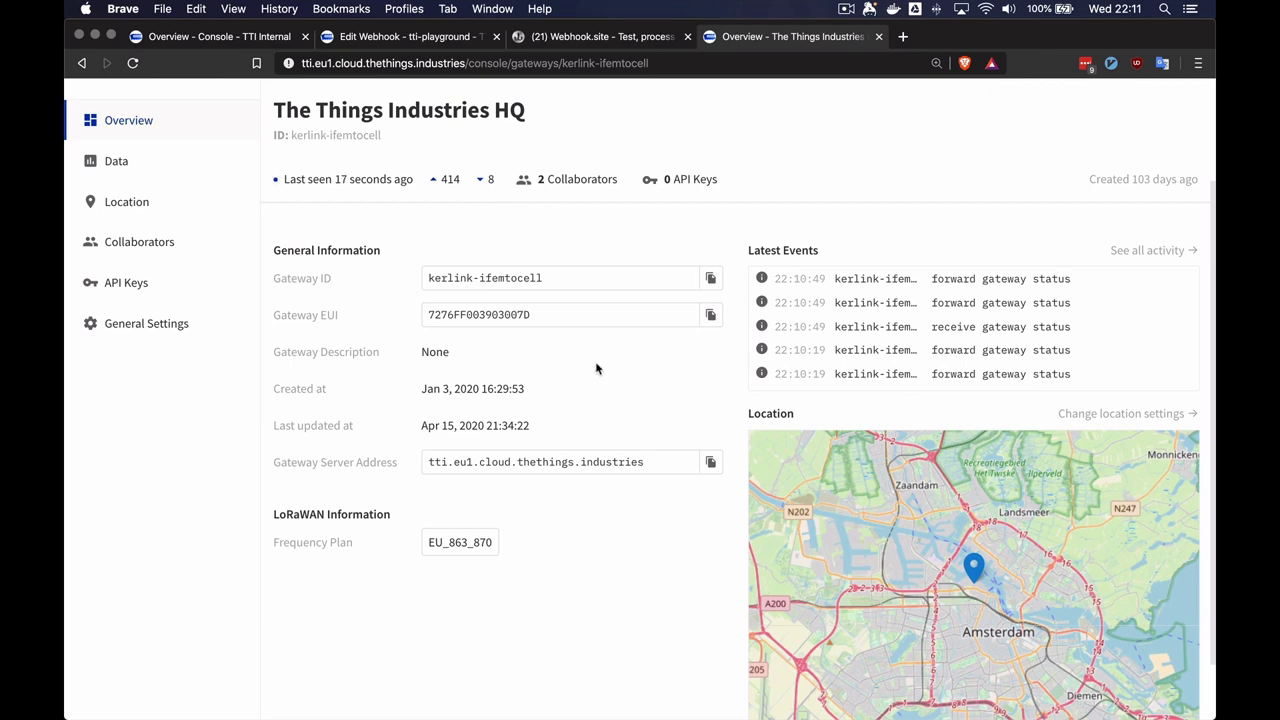
scroll(634, 397, down, 2)
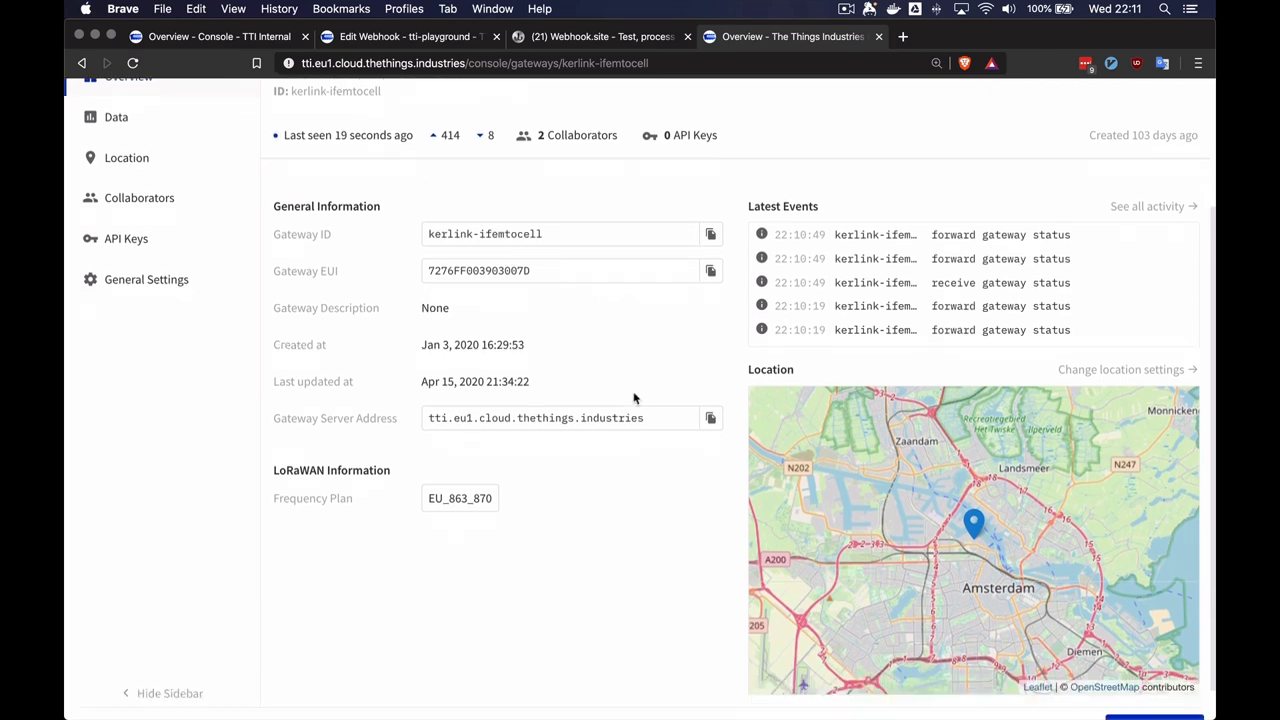
scroll(610, 460, up, 5)
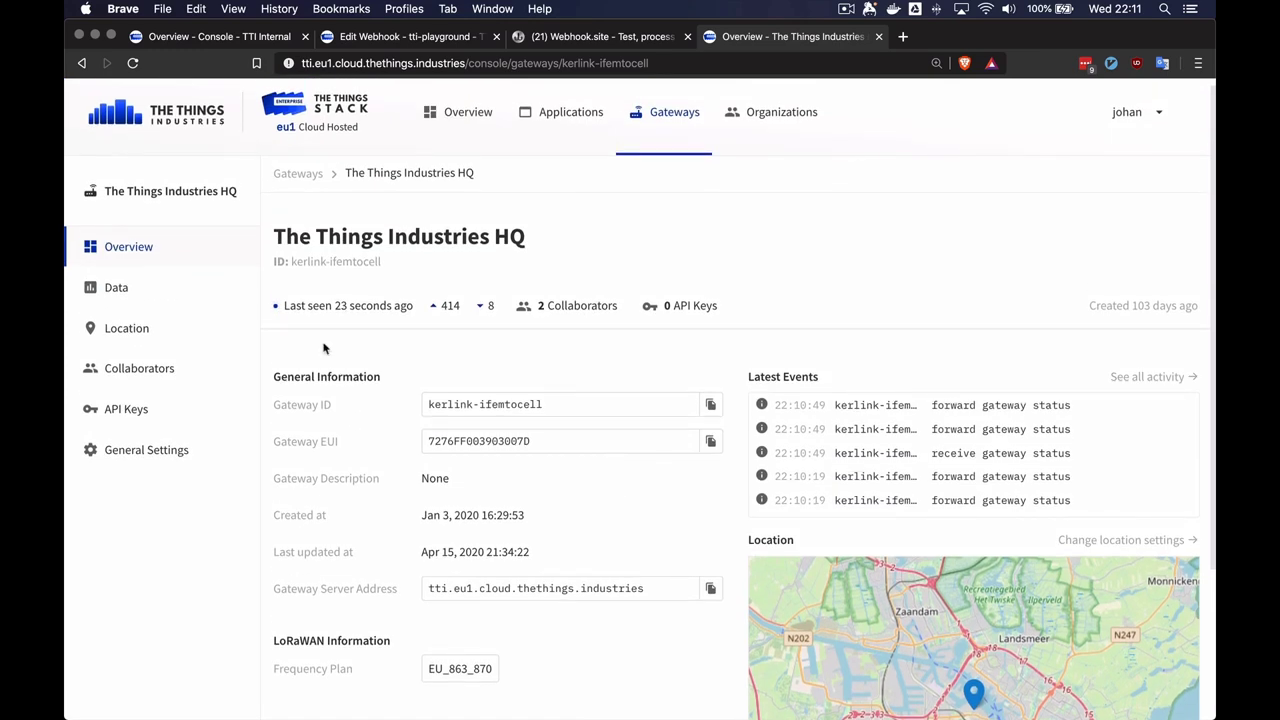
- In the gateway's live data, expand the 22:11:19 gateway status event and a receive uplink message event
click(137, 295)
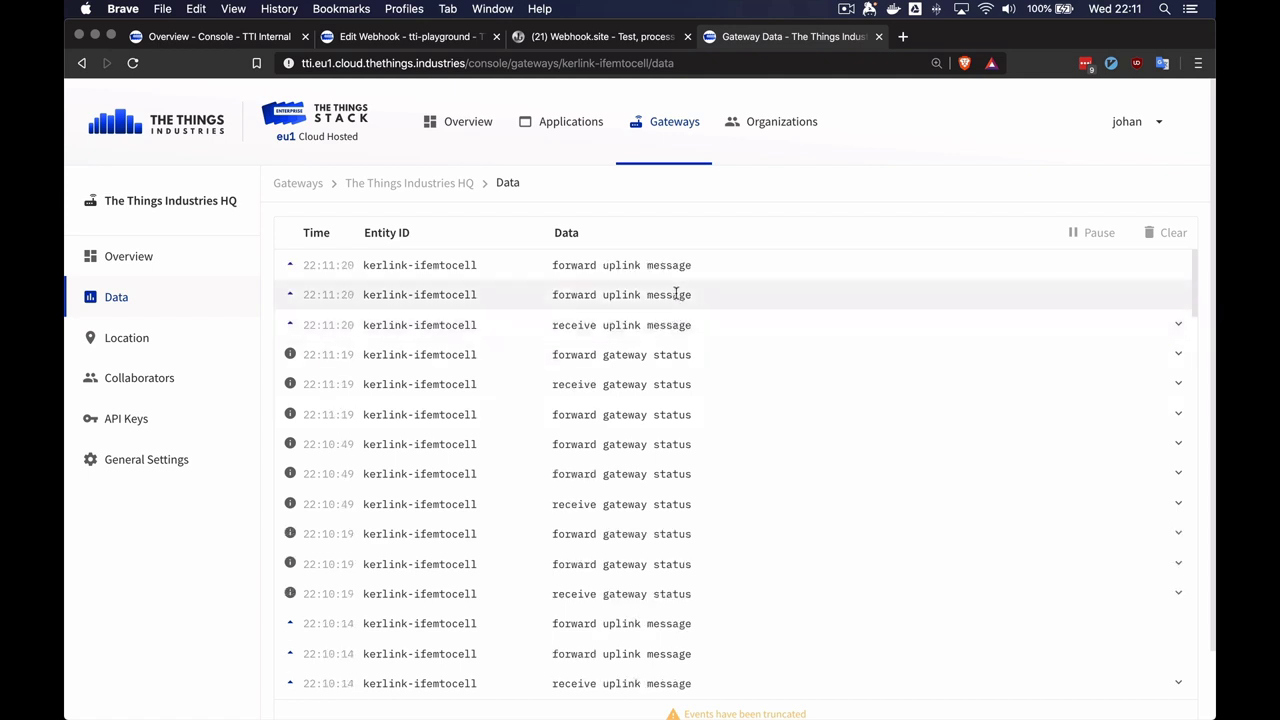
click(688, 367)
scroll(667, 496, down, 1)
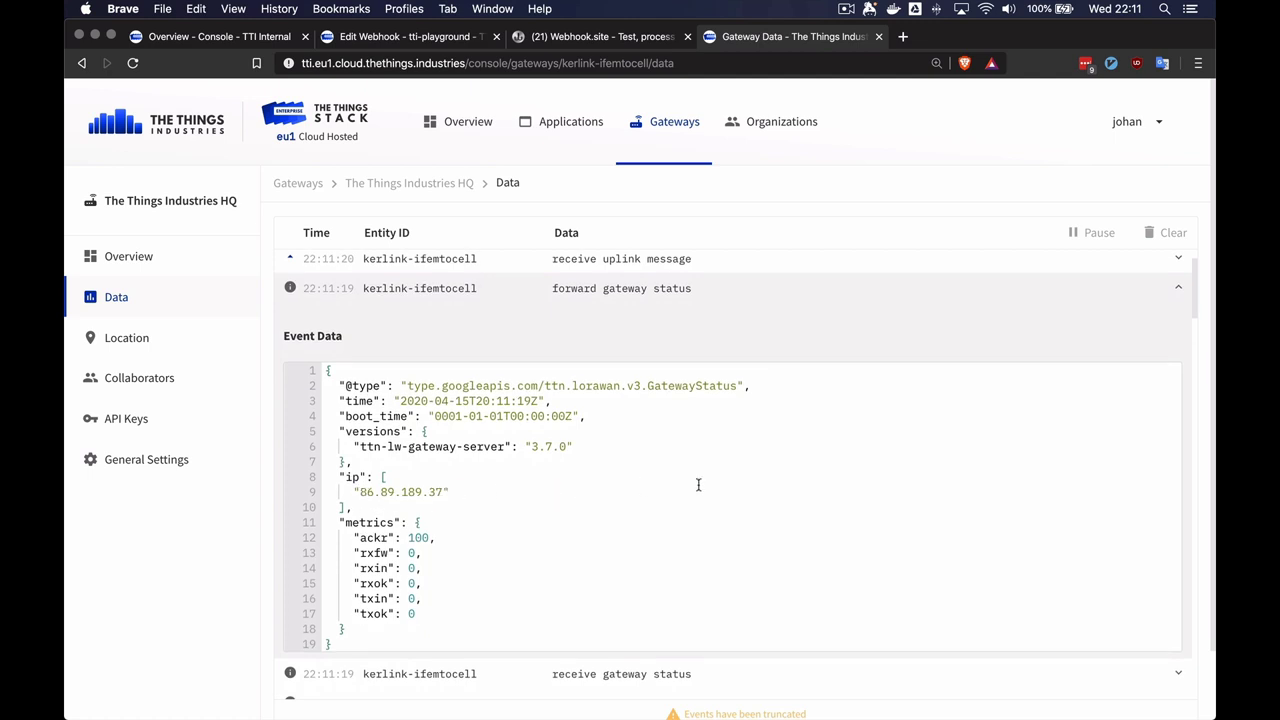
scroll(605, 380, up, 2)
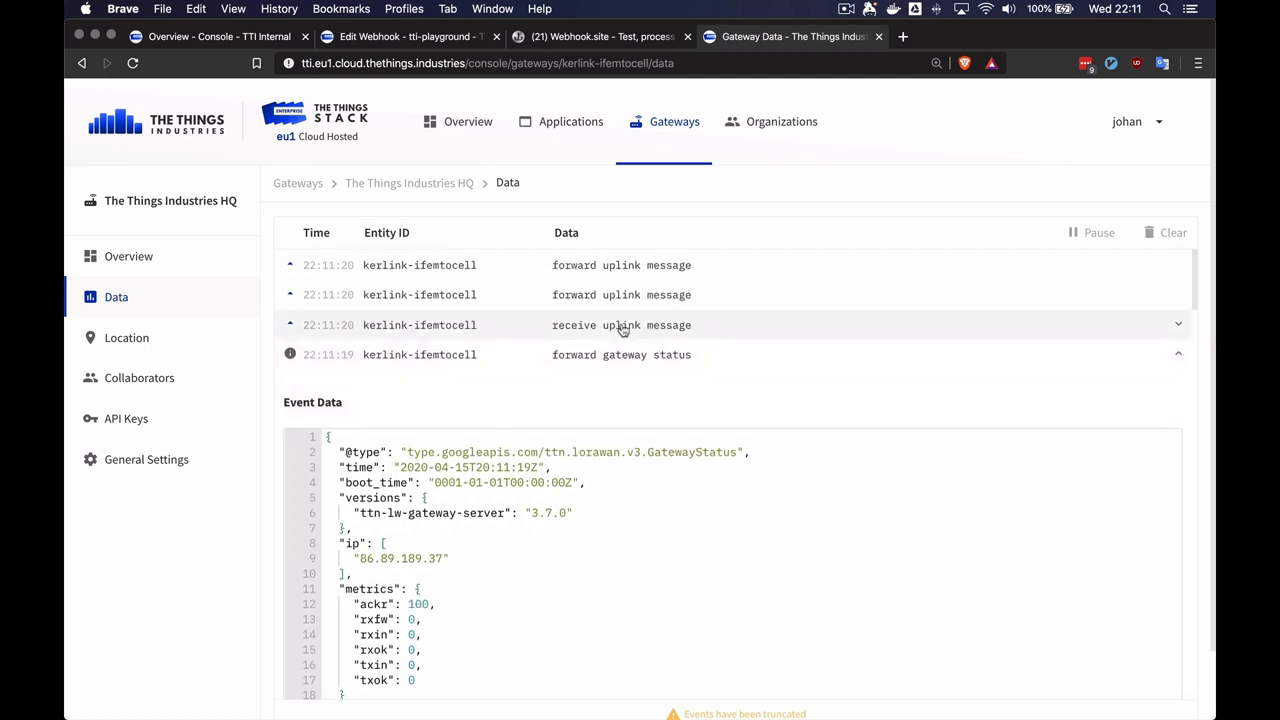
click(621, 329)
scroll(646, 503, down, 5)
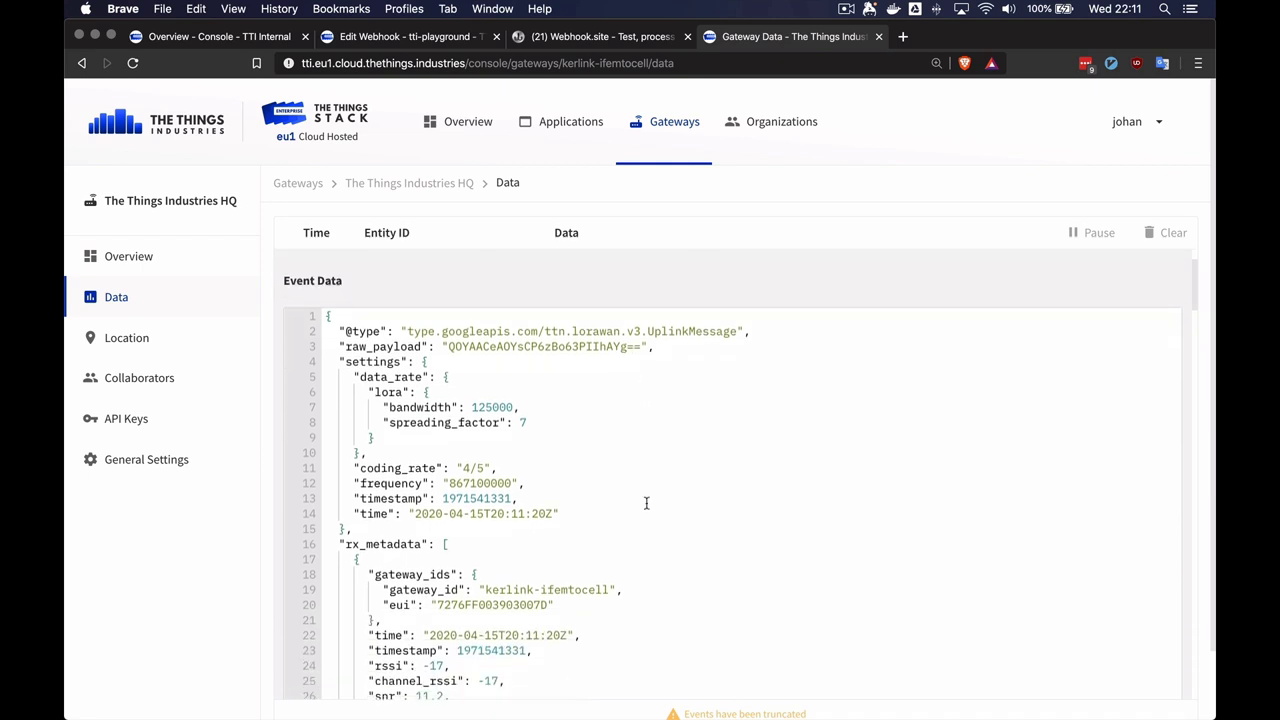
scroll(648, 435, up, 5)
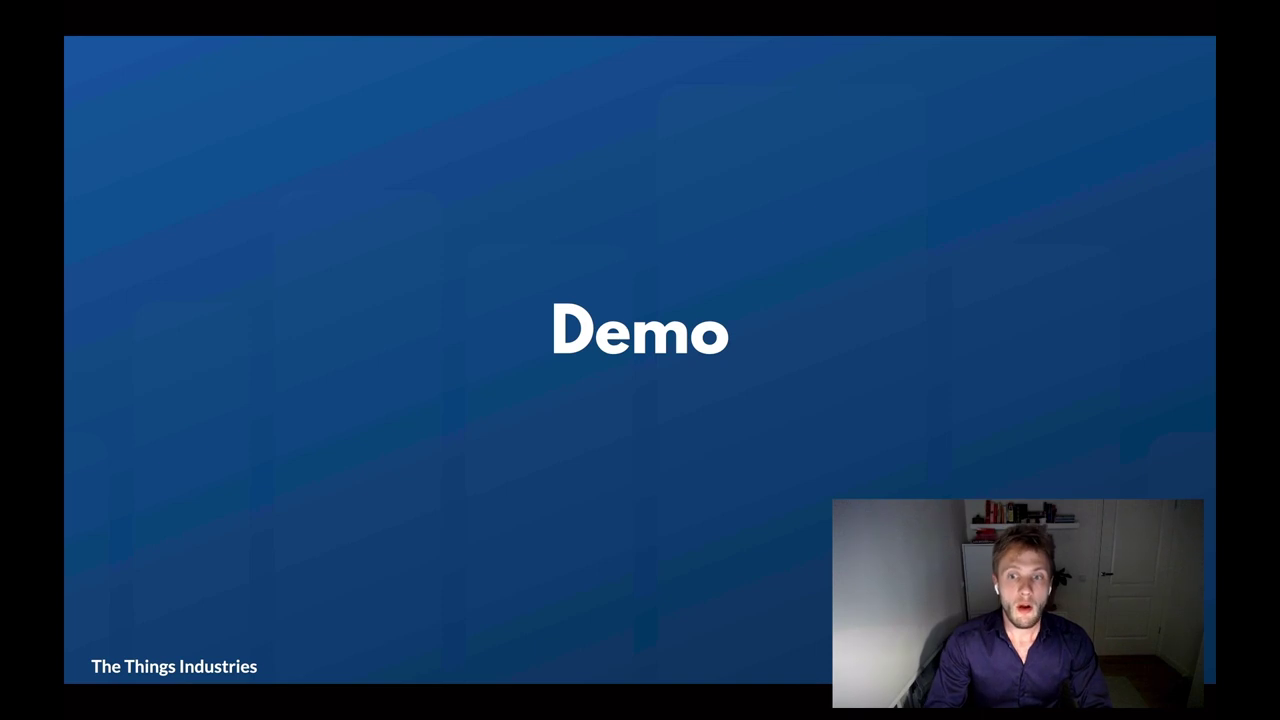
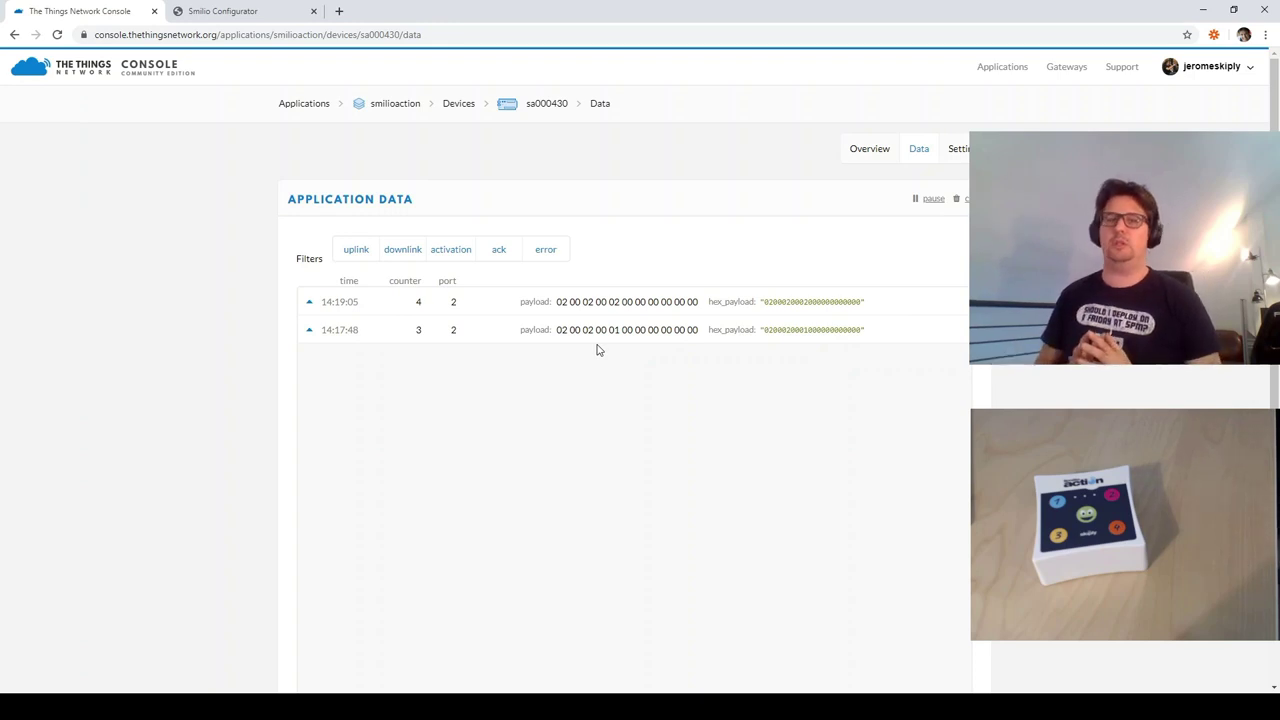
- Leave the sa000430 device data feed and switch to the Smilio configurator page
click(272, 12)
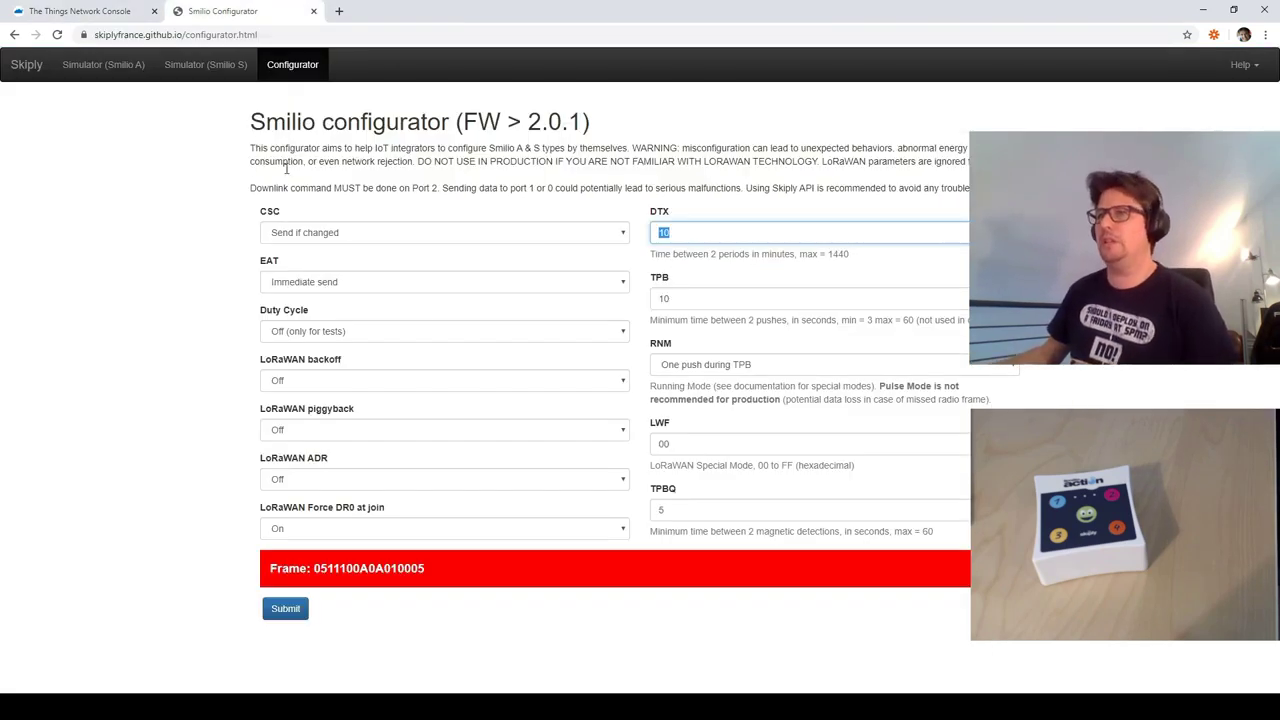
- Set EAT to Periodic send in the configurator, leaving CSC unchanged
click(190, 34)
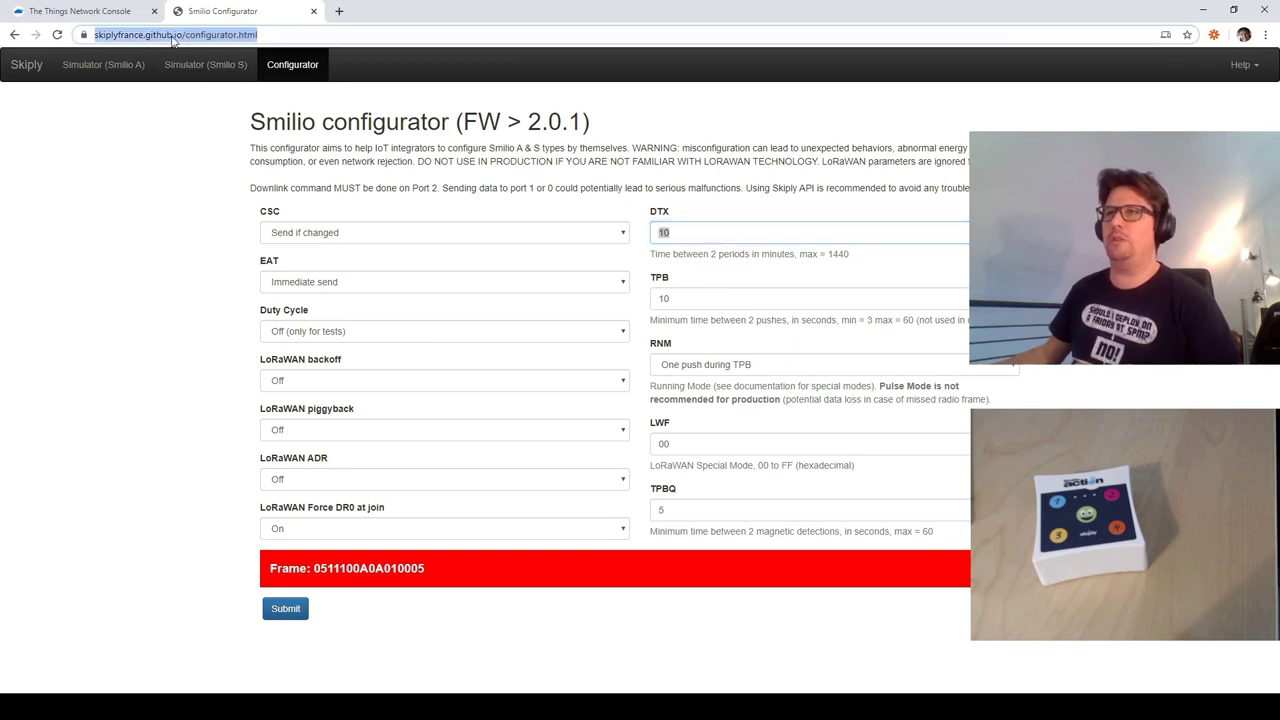
click(197, 255)
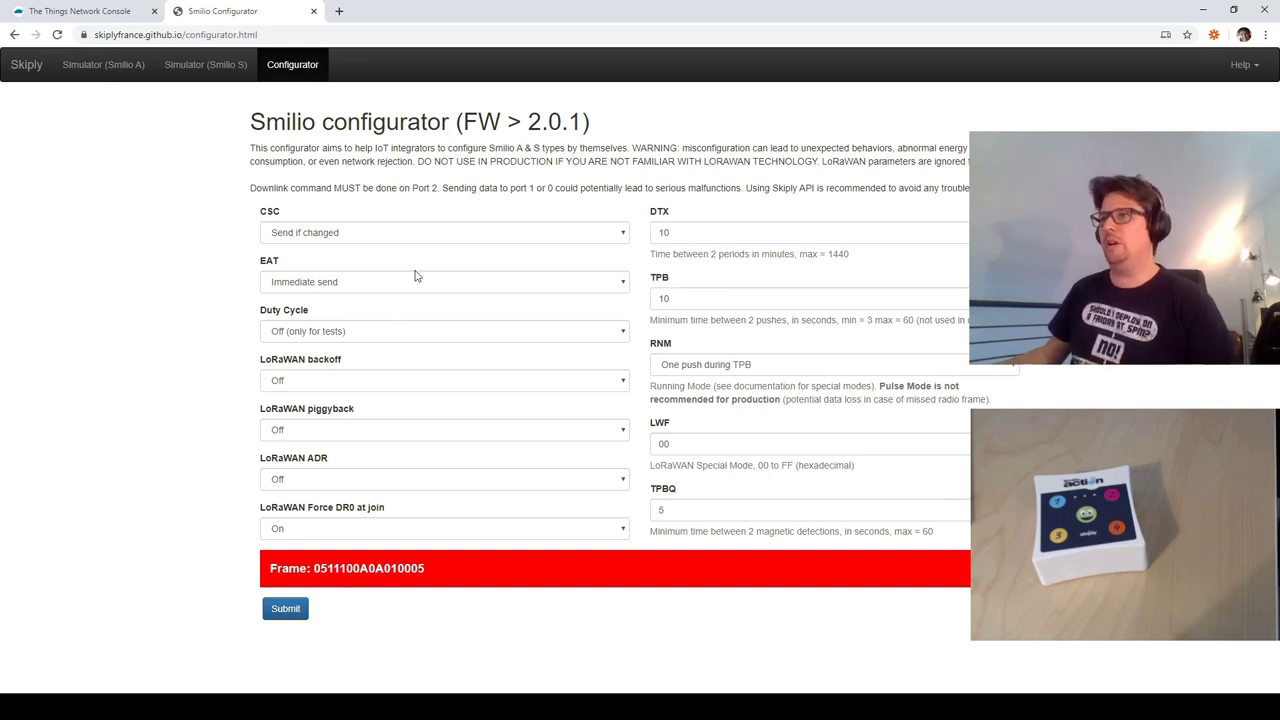
click(335, 287)
key(Down)
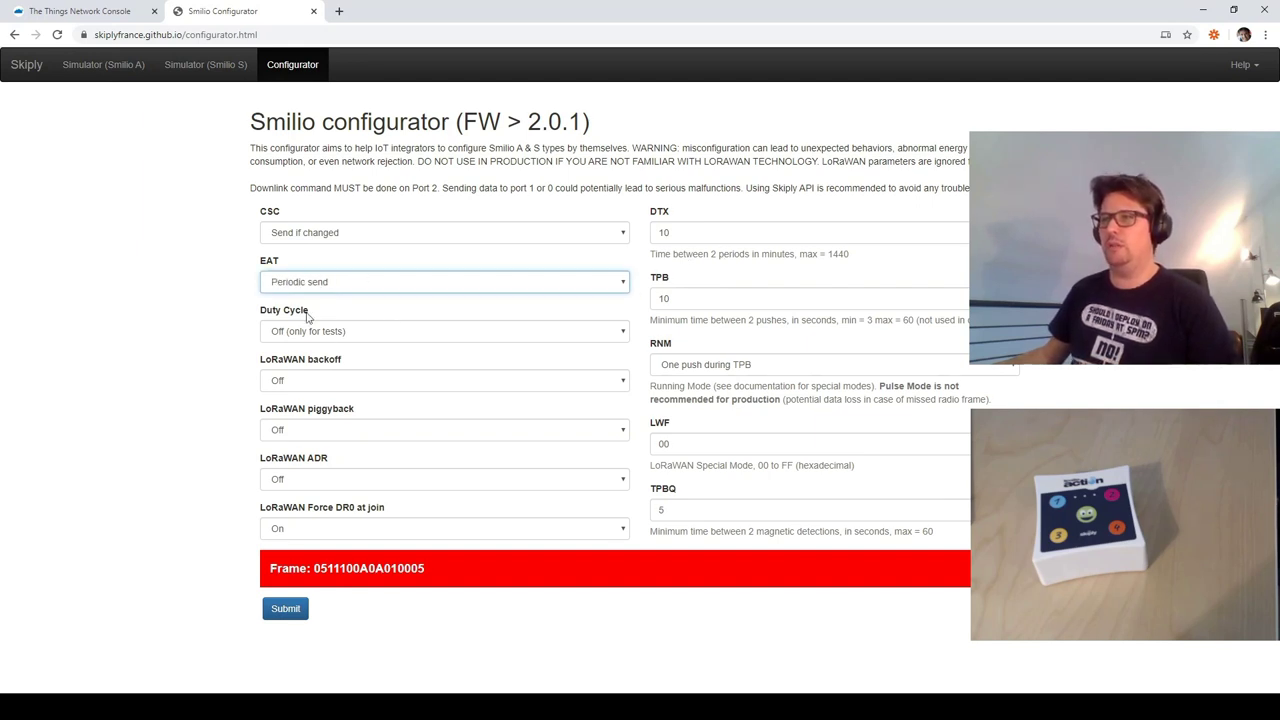
click(357, 238)
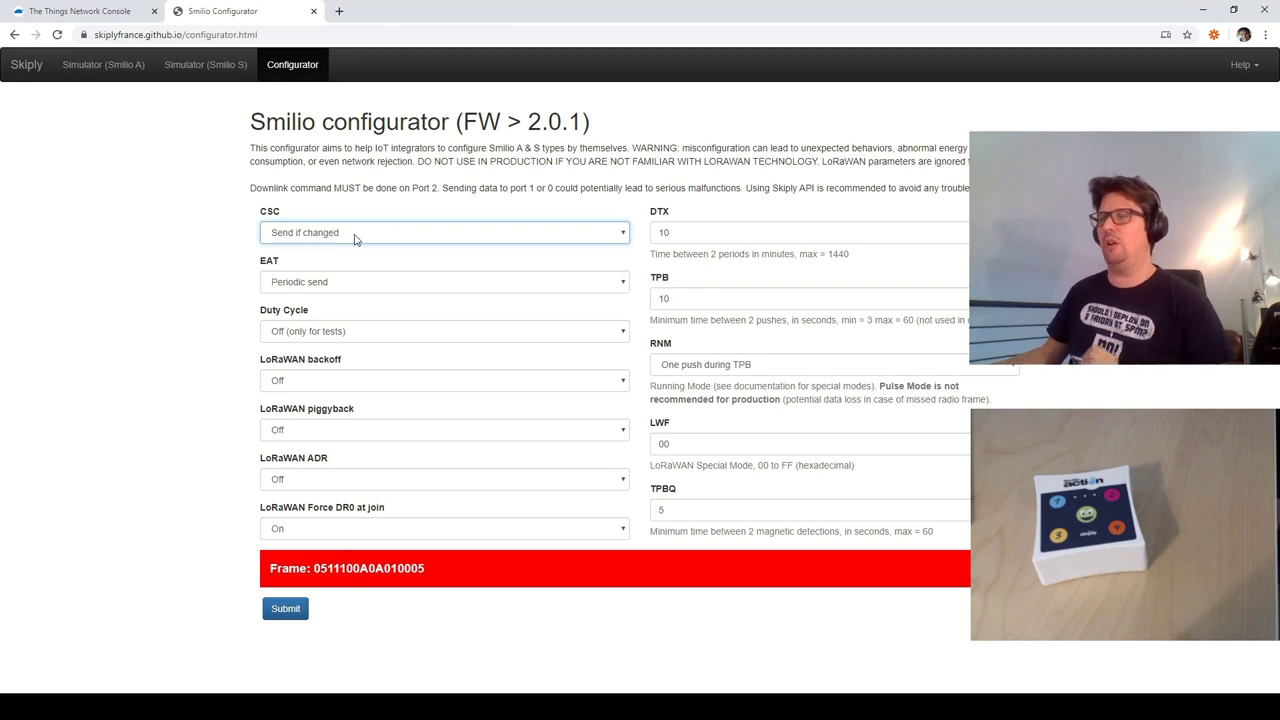
click(228, 243)
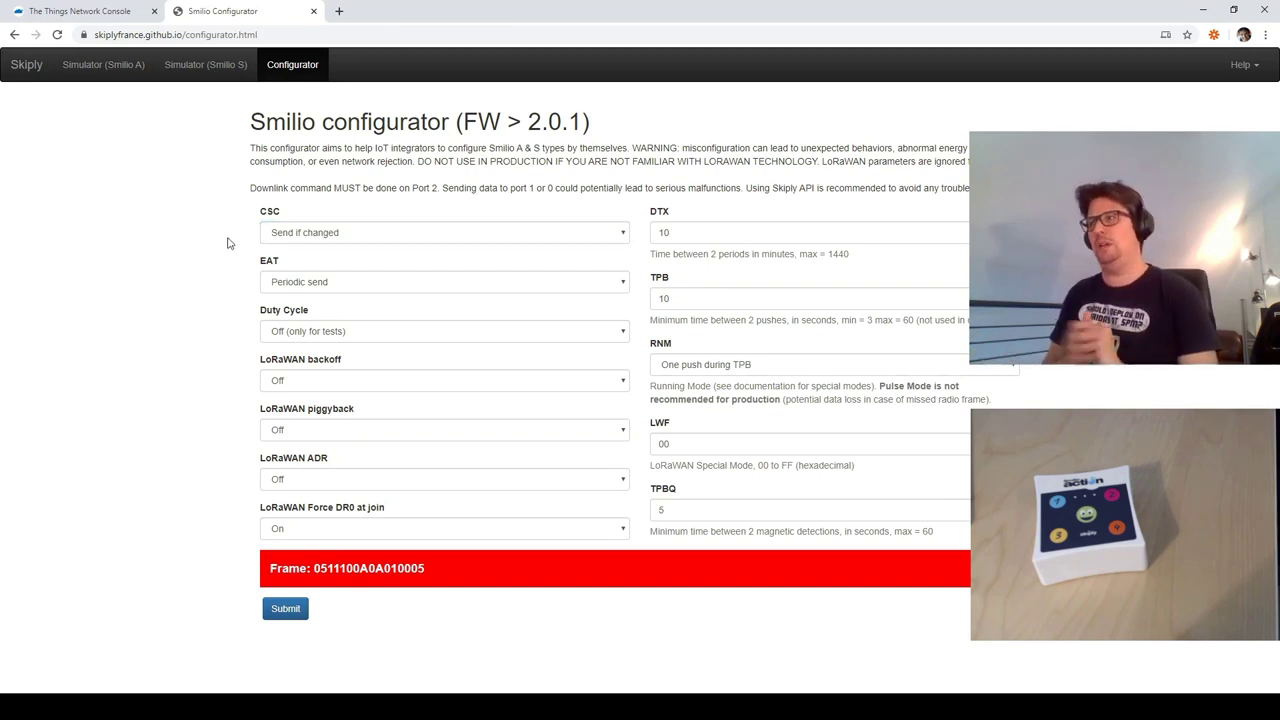
- Change the DTX period from 10 to 20 minutes
click(683, 232)
drag(683, 232, 637, 236)
text(20)
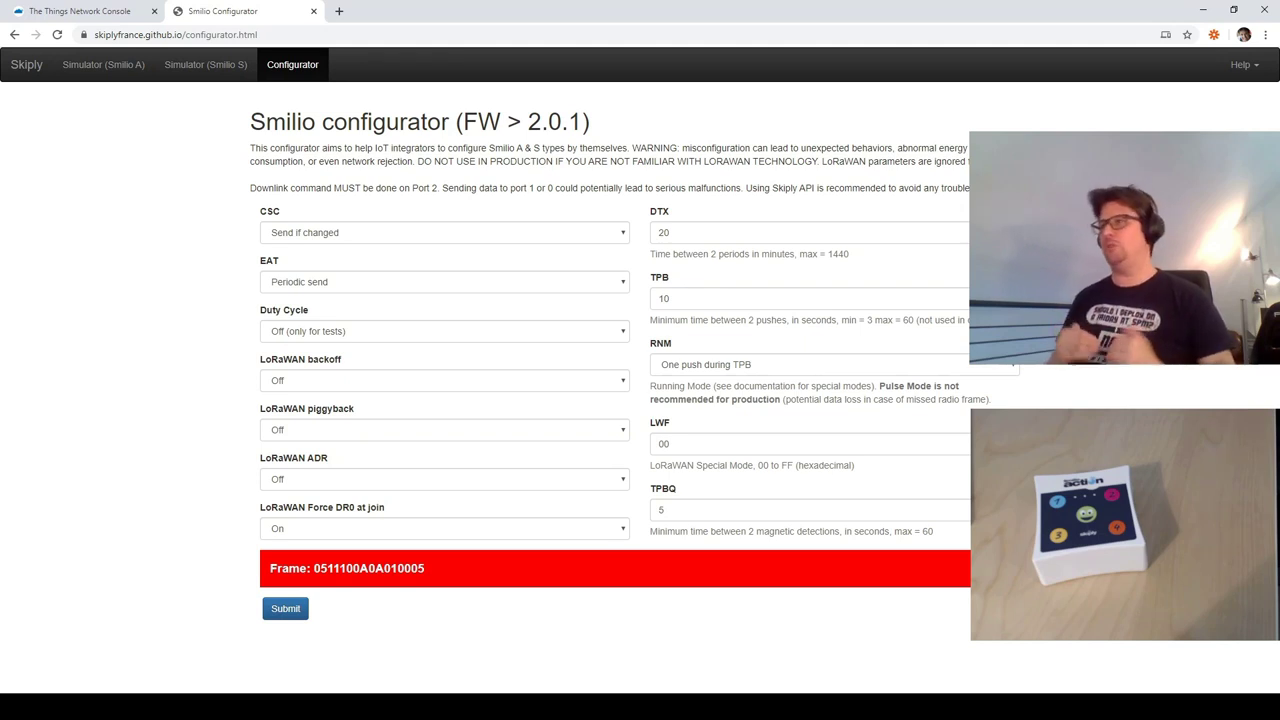
click(698, 299)
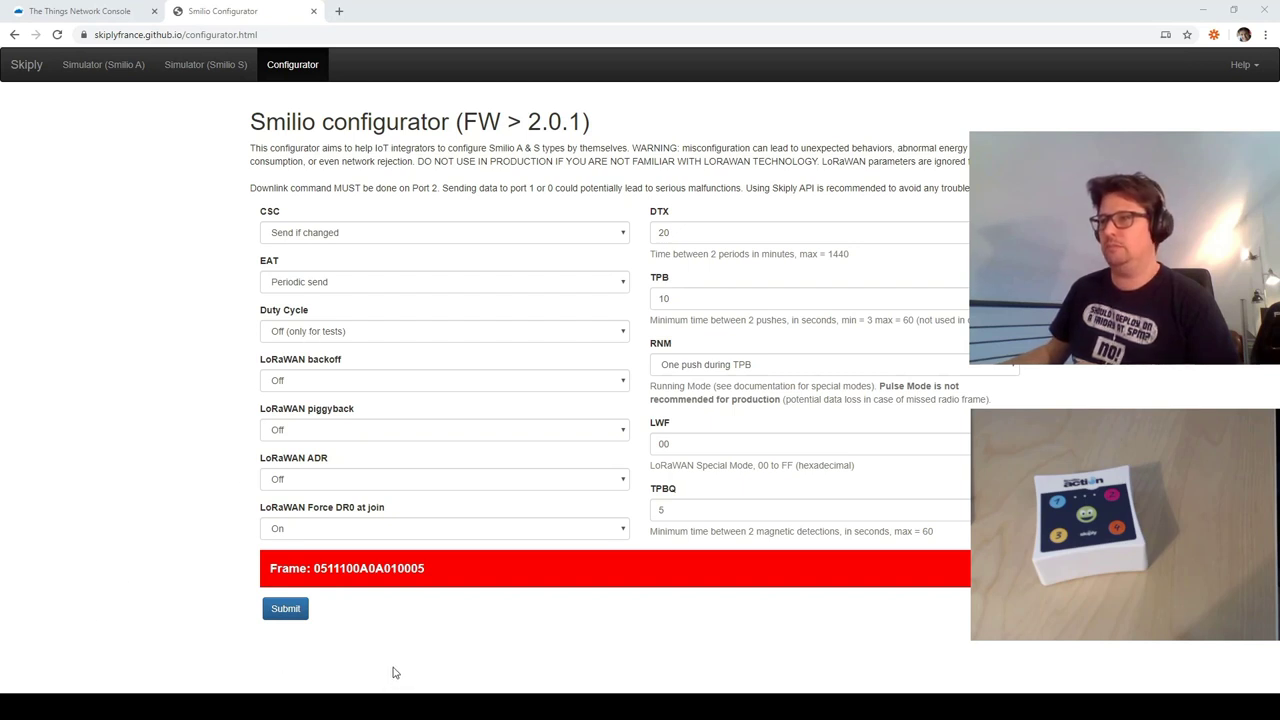
- Set RNM to Code Mode, submit, and copy the generated frame 051010140A090005
key(alt+Tab)
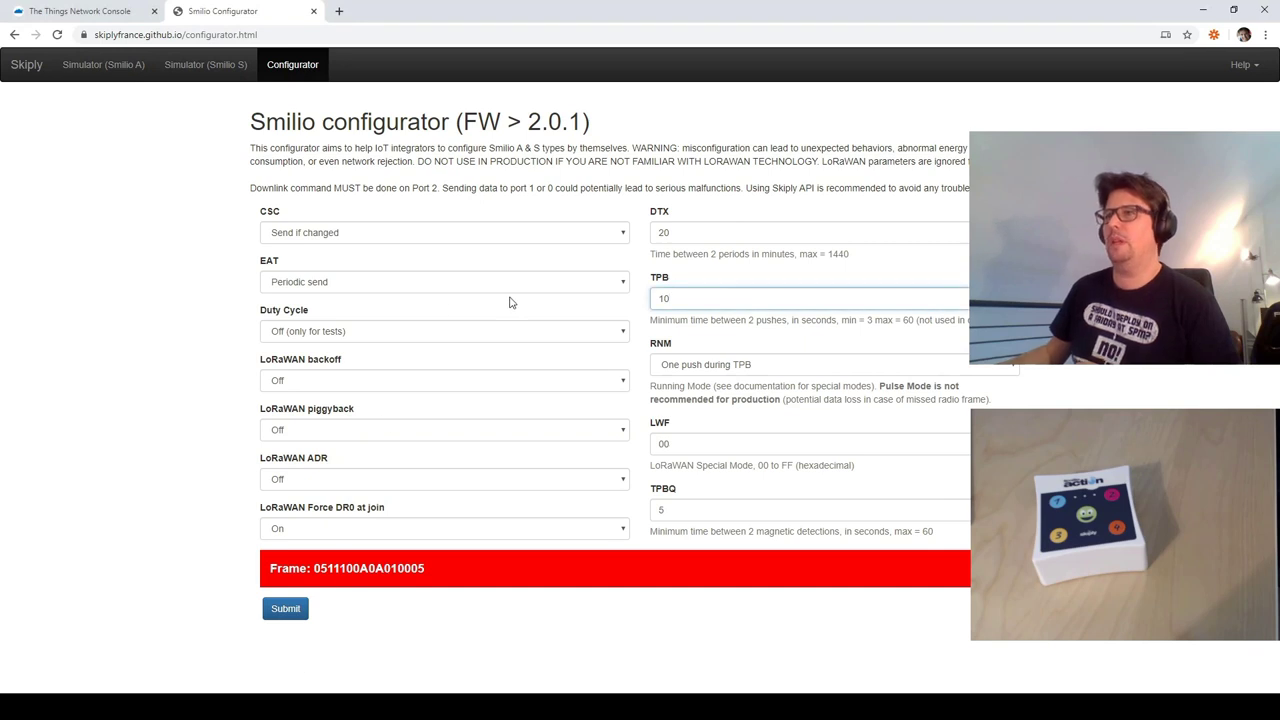
key(Tab)
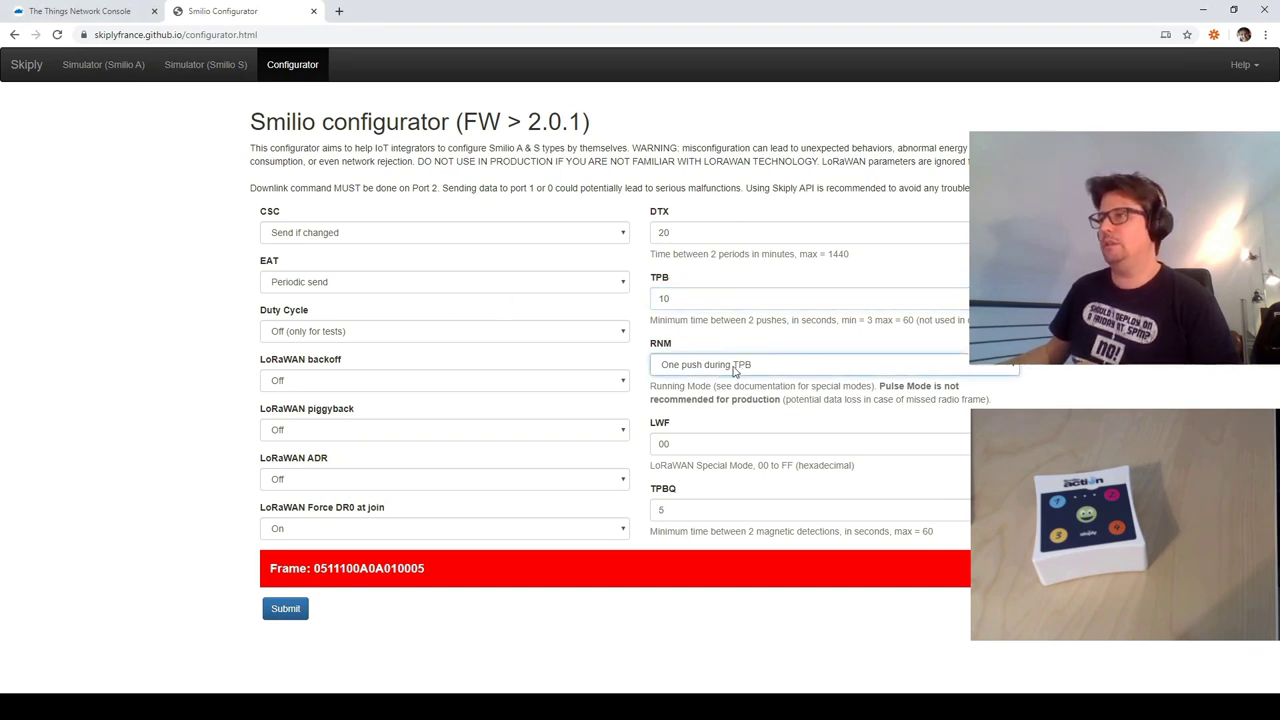
key(Down)
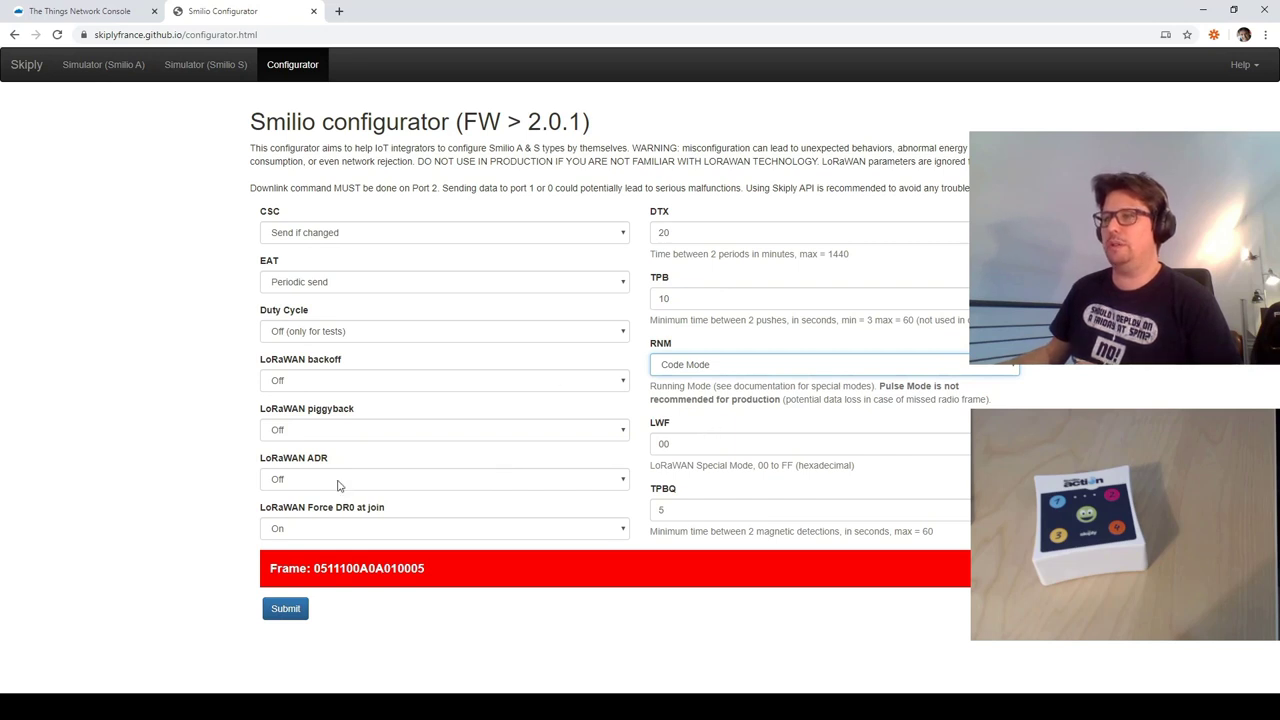
click(288, 614)
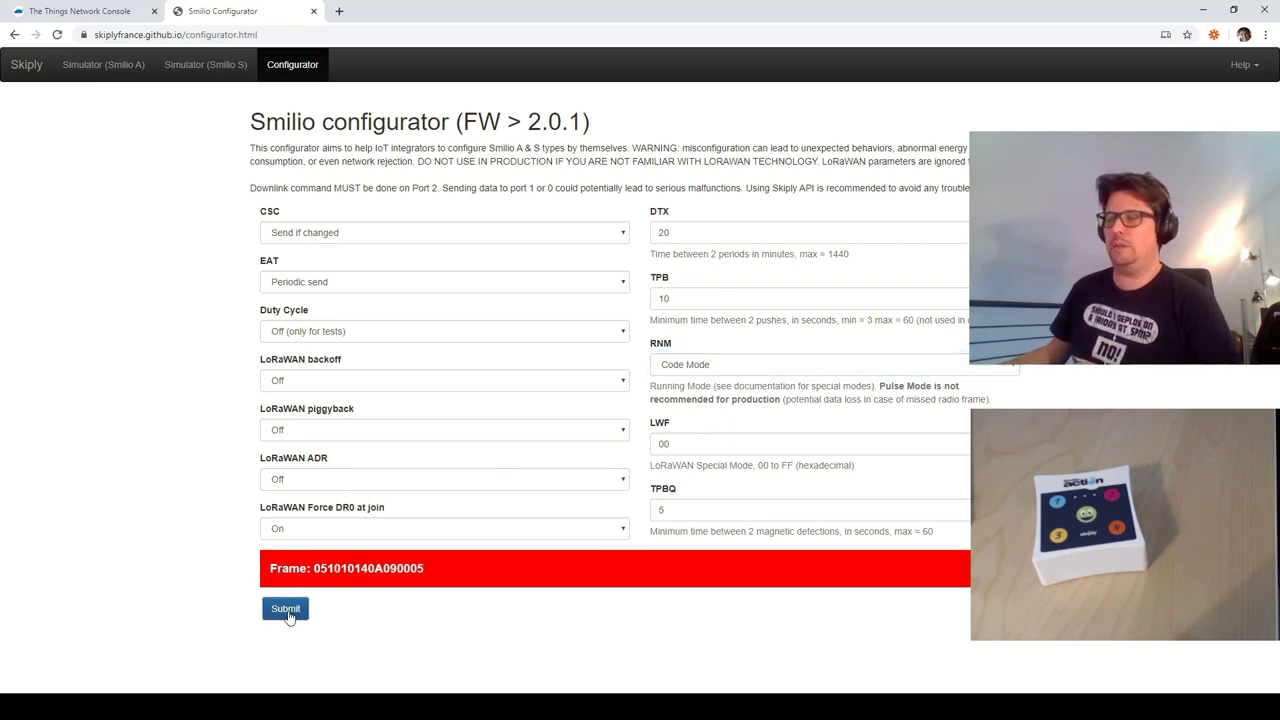
drag(315, 568, 428, 577)
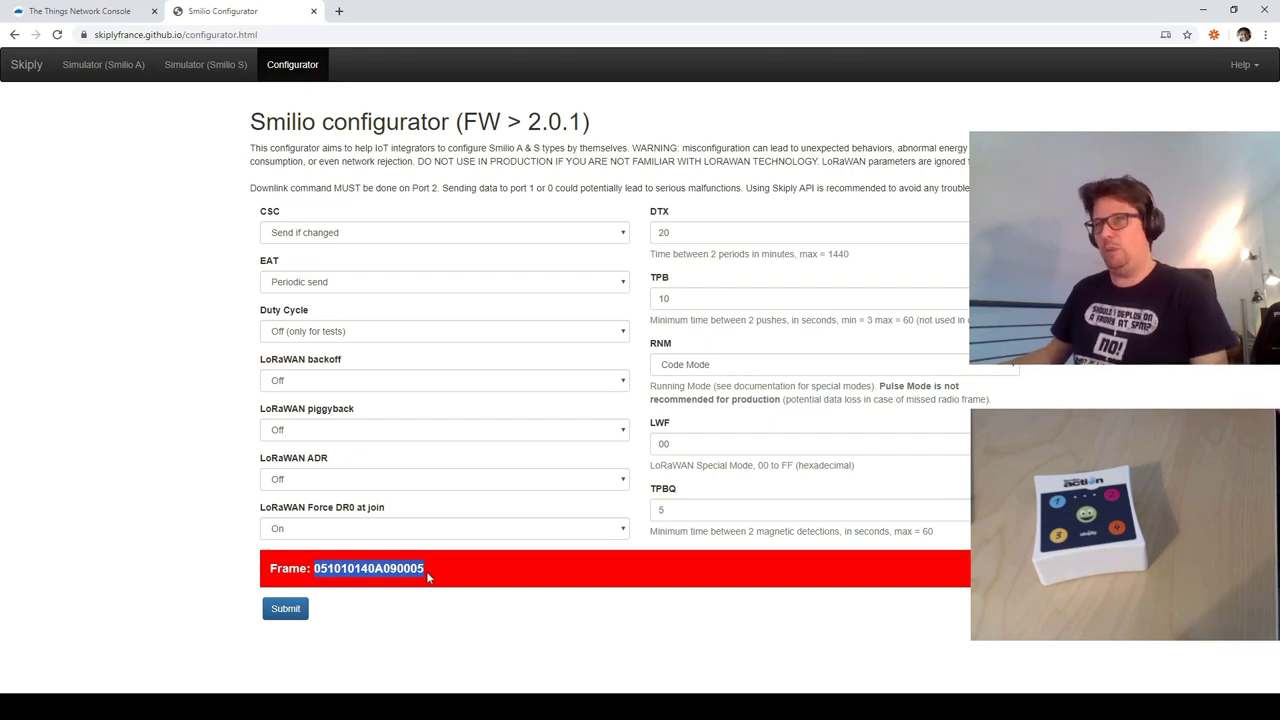
click(100, 10)
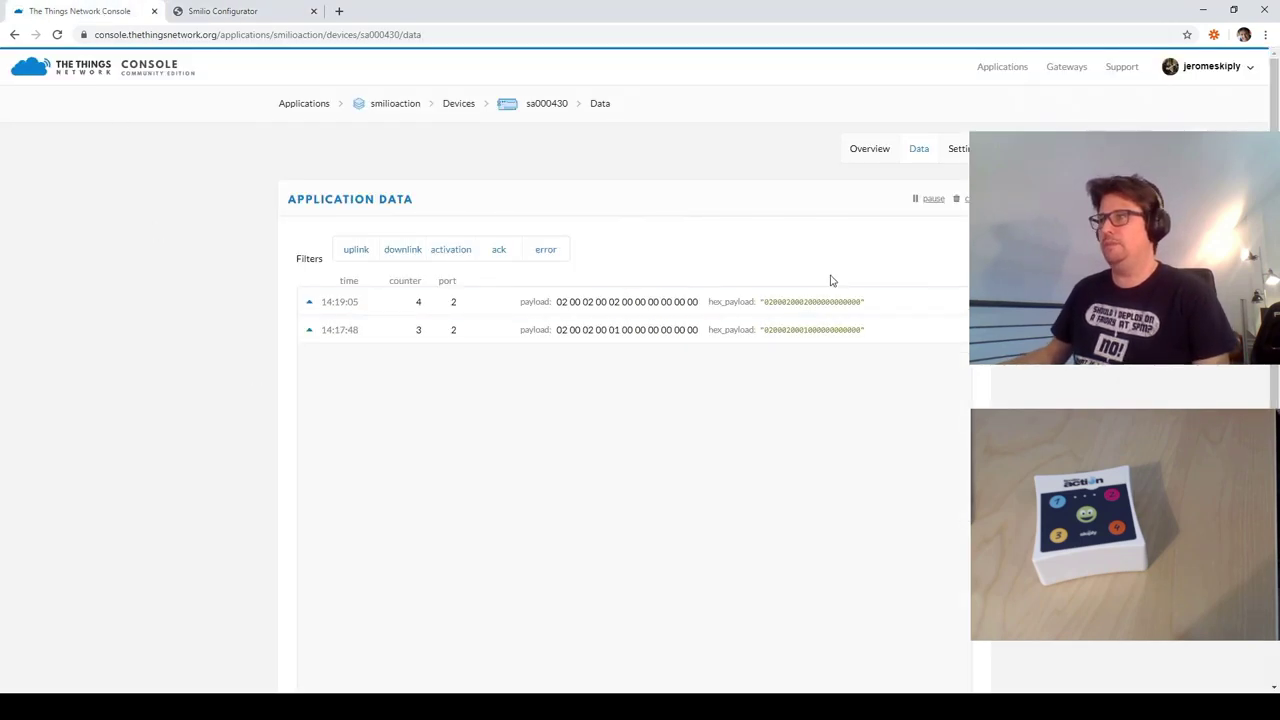
- From the device overview, send downlink payload 05 10 10 14 0A 09 00 05 on FPort 2
click(866, 150)
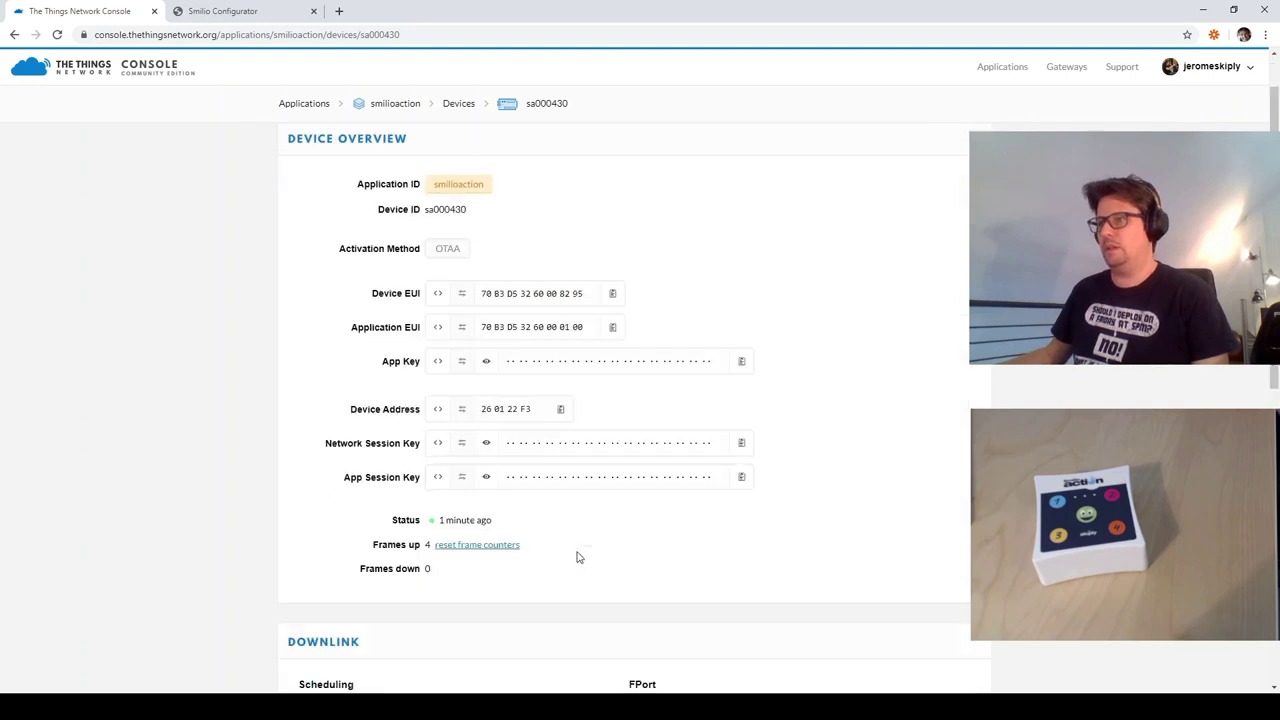
scroll(560, 570, down, 3)
click(487, 488)
text(05 10 10 14 0A 09 00 05)
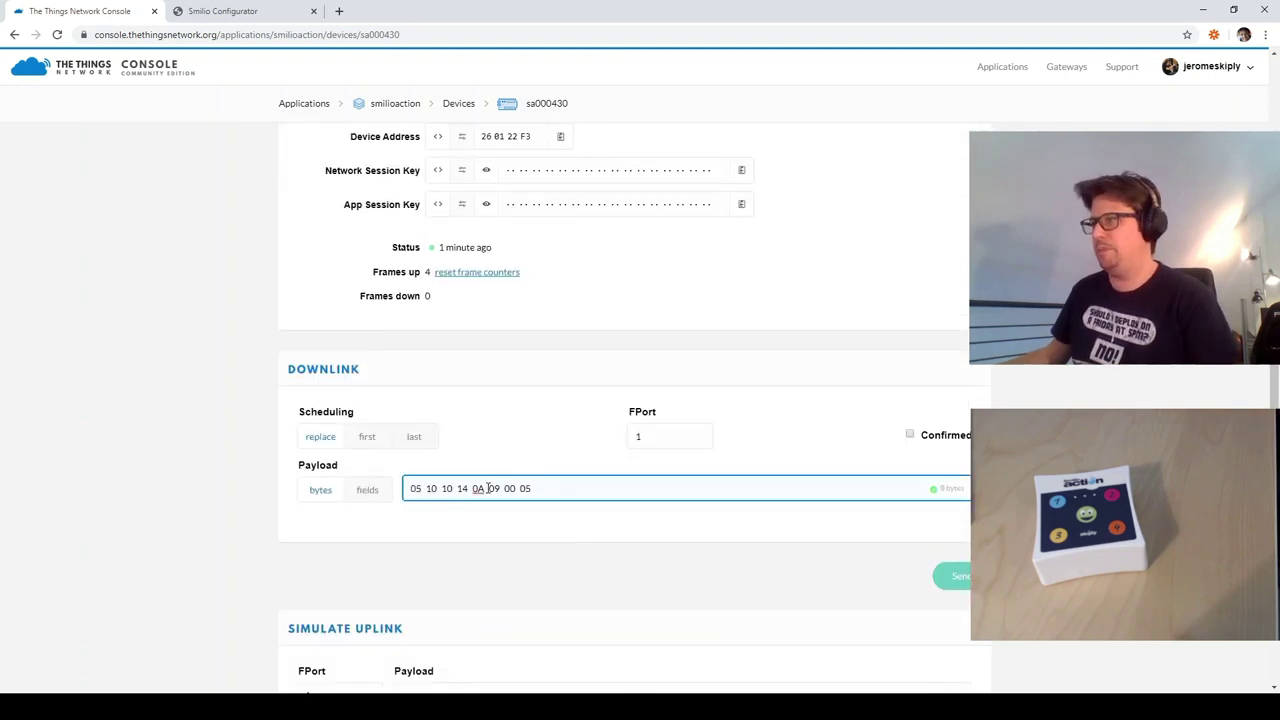
click(655, 437)
key(ctrl+a)
text(2)
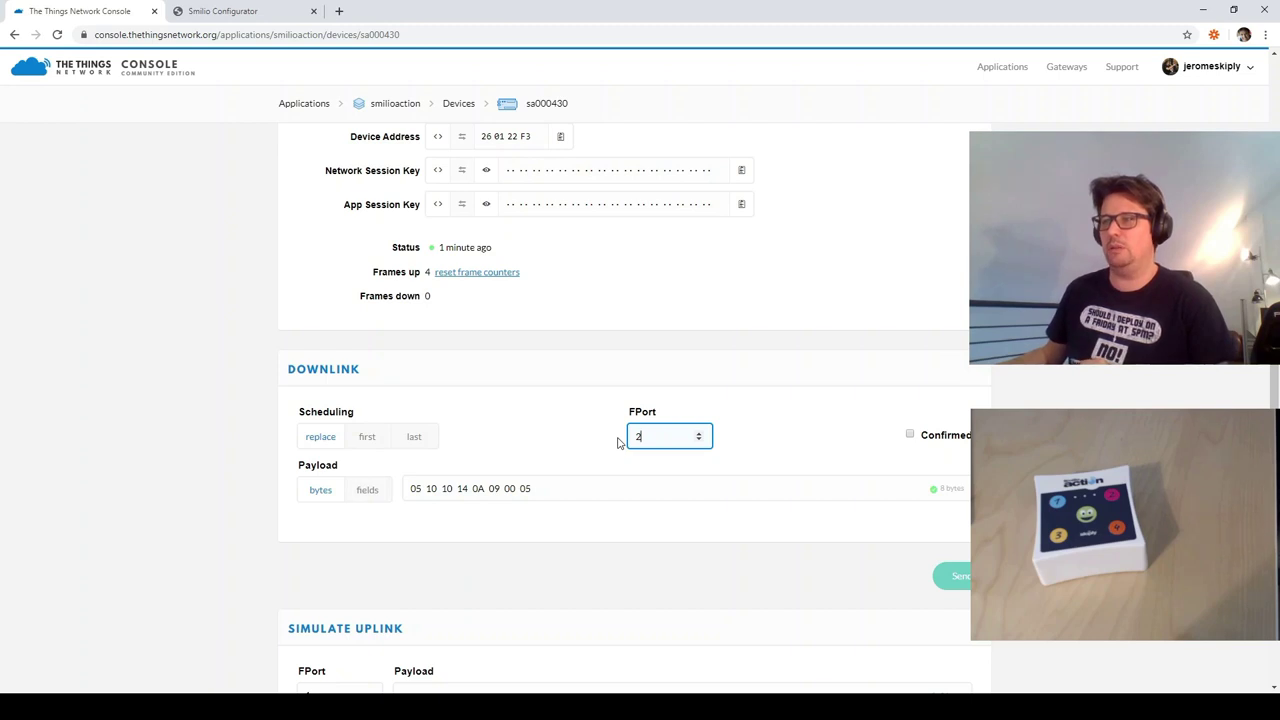
click(779, 499)
click(962, 577)
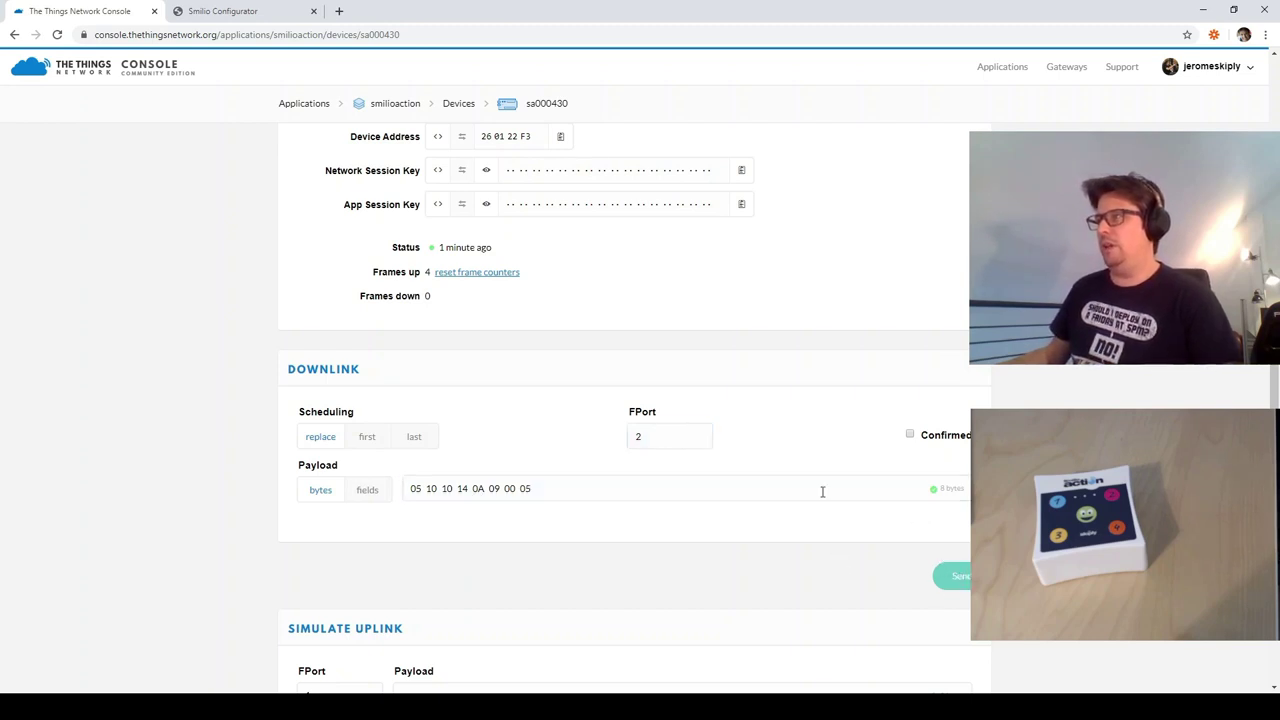
scroll(790, 475, up, 3)
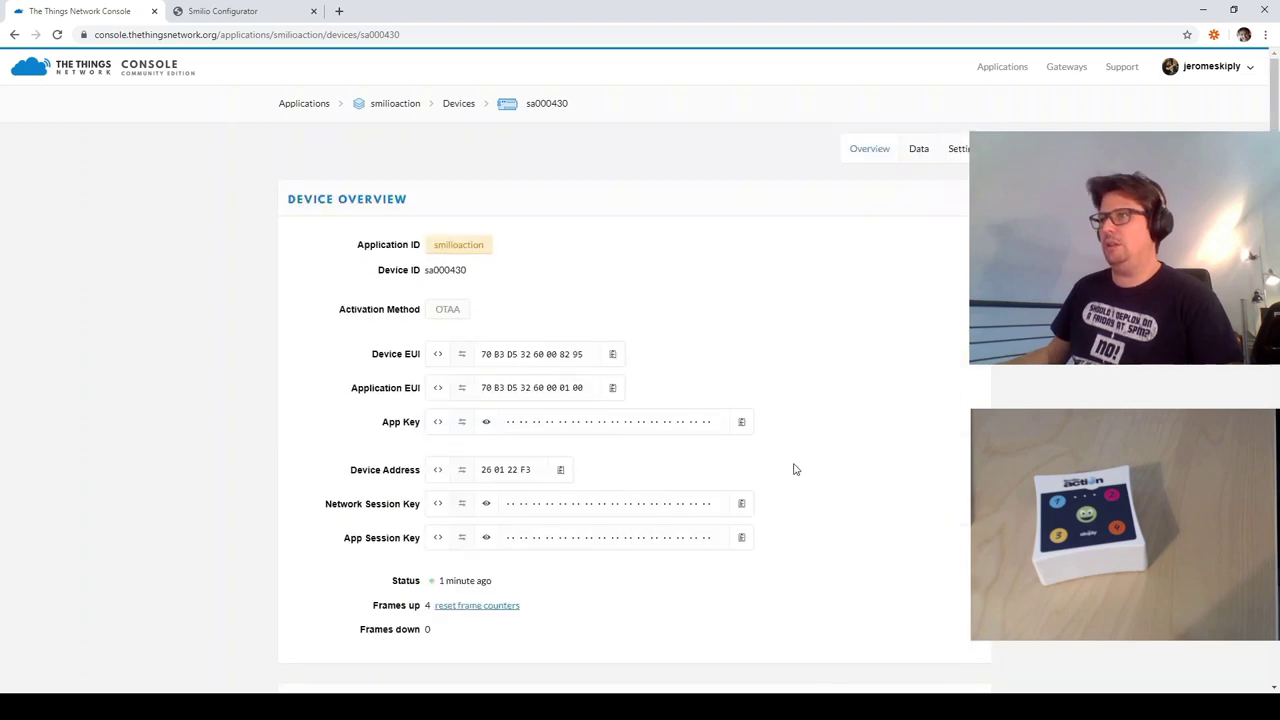
- Open the sa000430 Data tab and reload it to check for the downlink entries
click(918, 149)
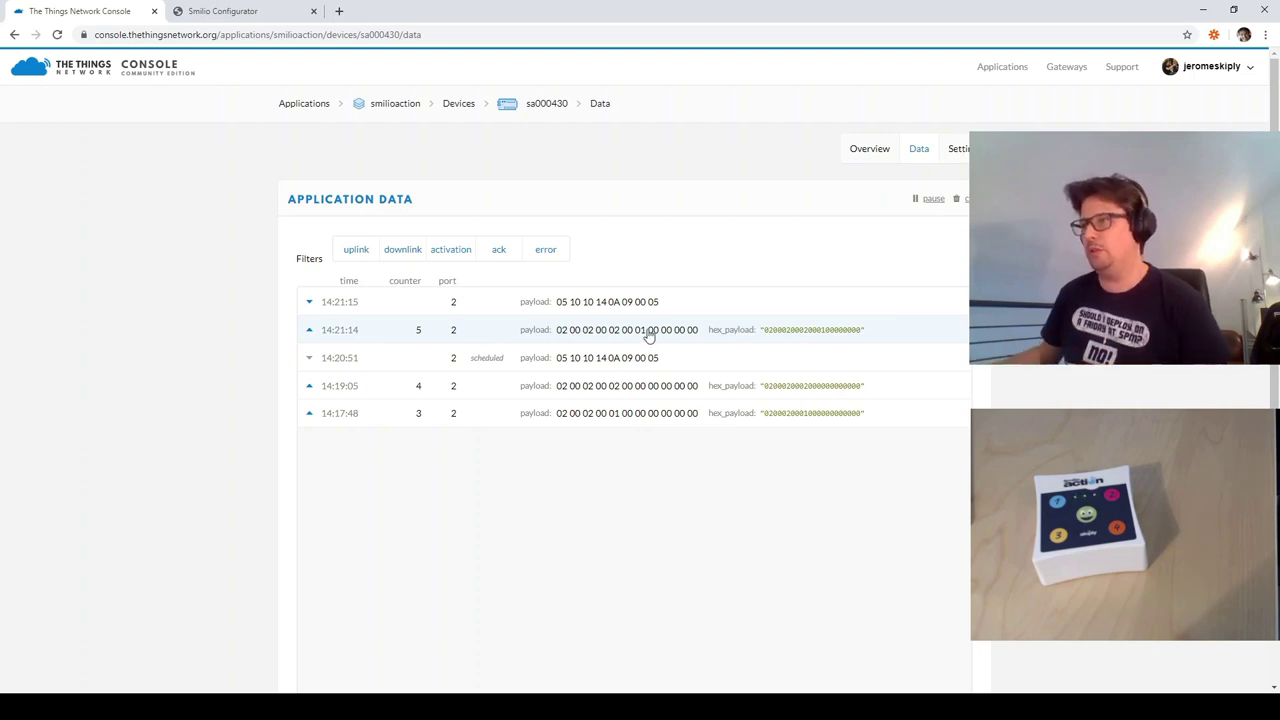
key(F5)
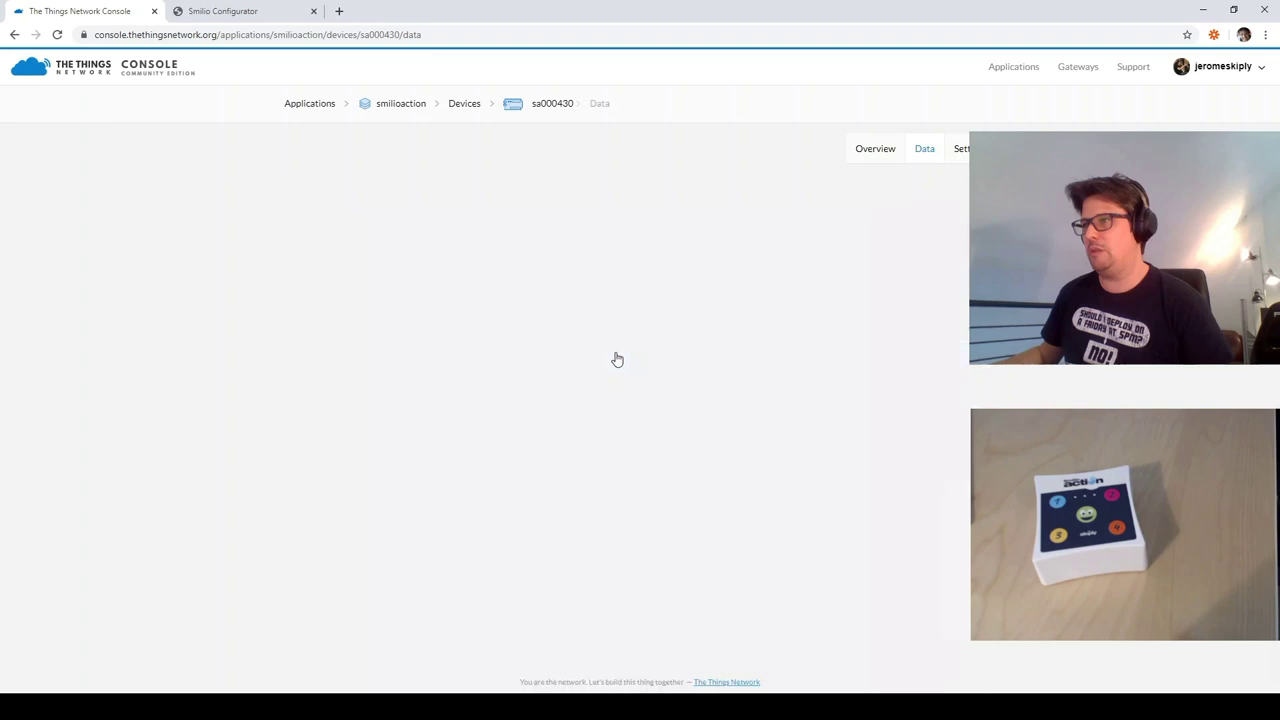
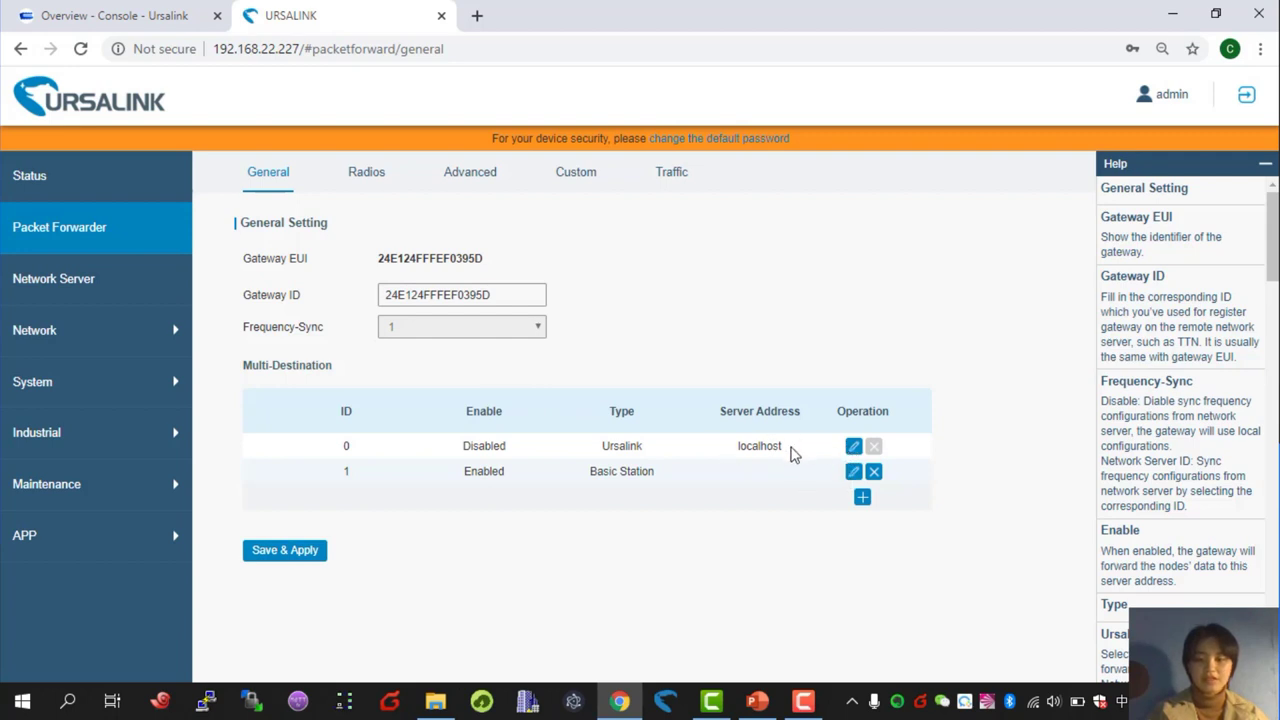
- Disable the Ursalink localhost packet forwarder destination and save it
click(852, 450)
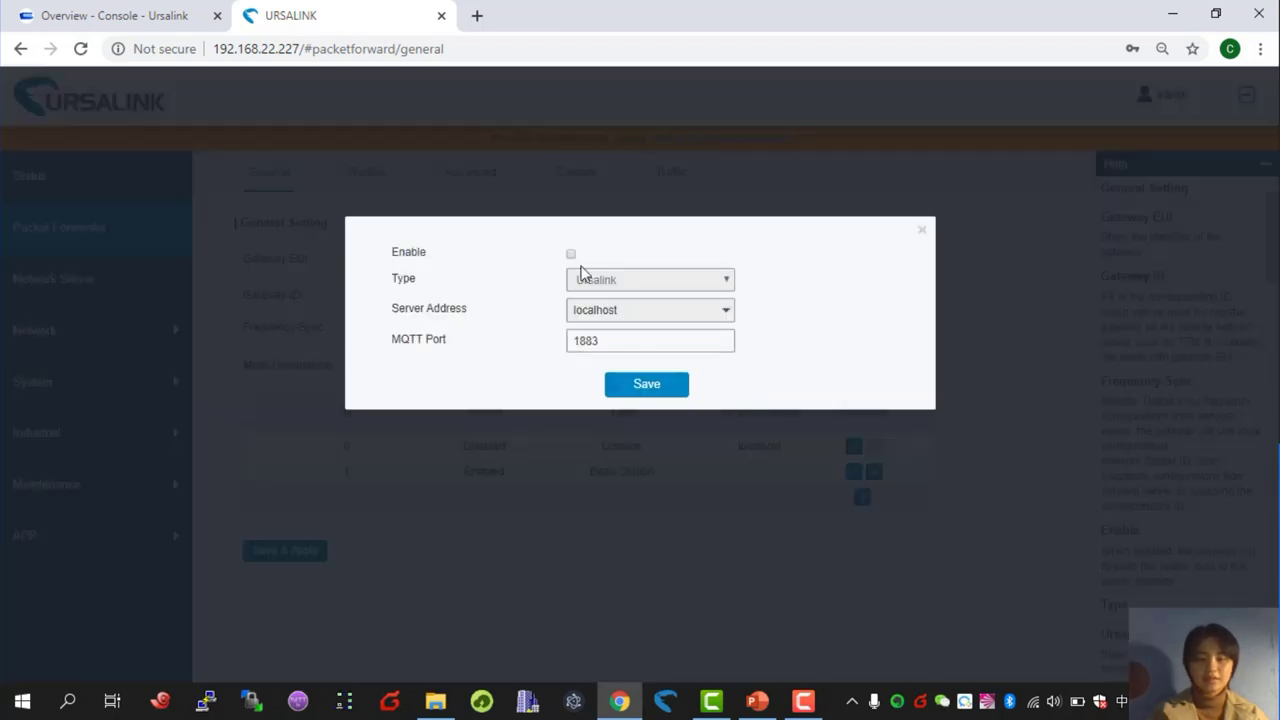
click(571, 254)
click(657, 385)
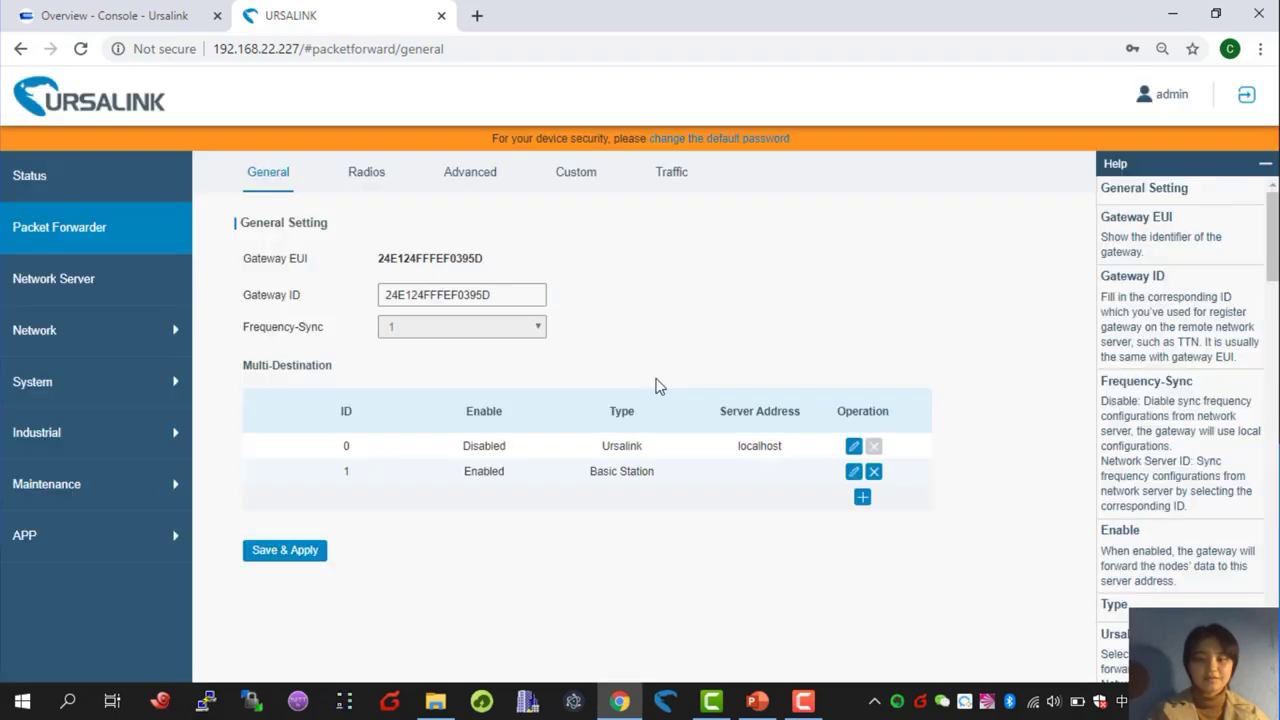
- Keep Basic Station as the forwarding type, review its LNS URI and CA file, and save
click(853, 473)
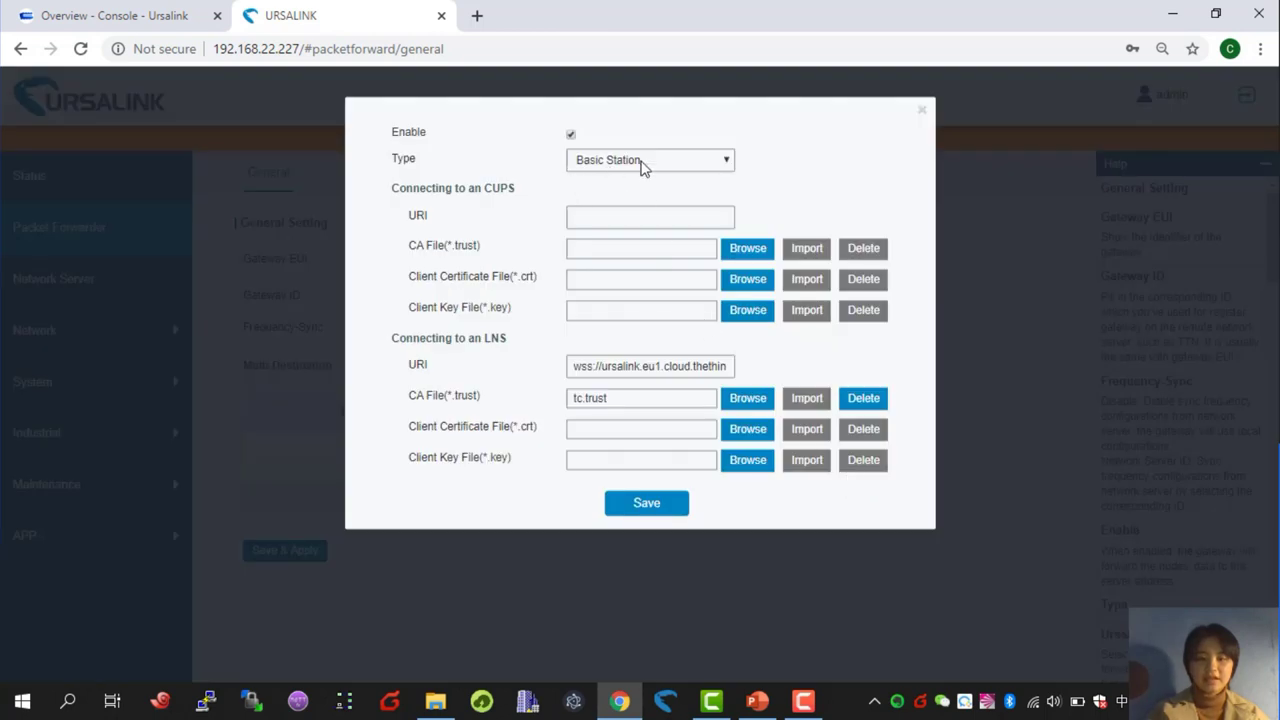
click(642, 162)
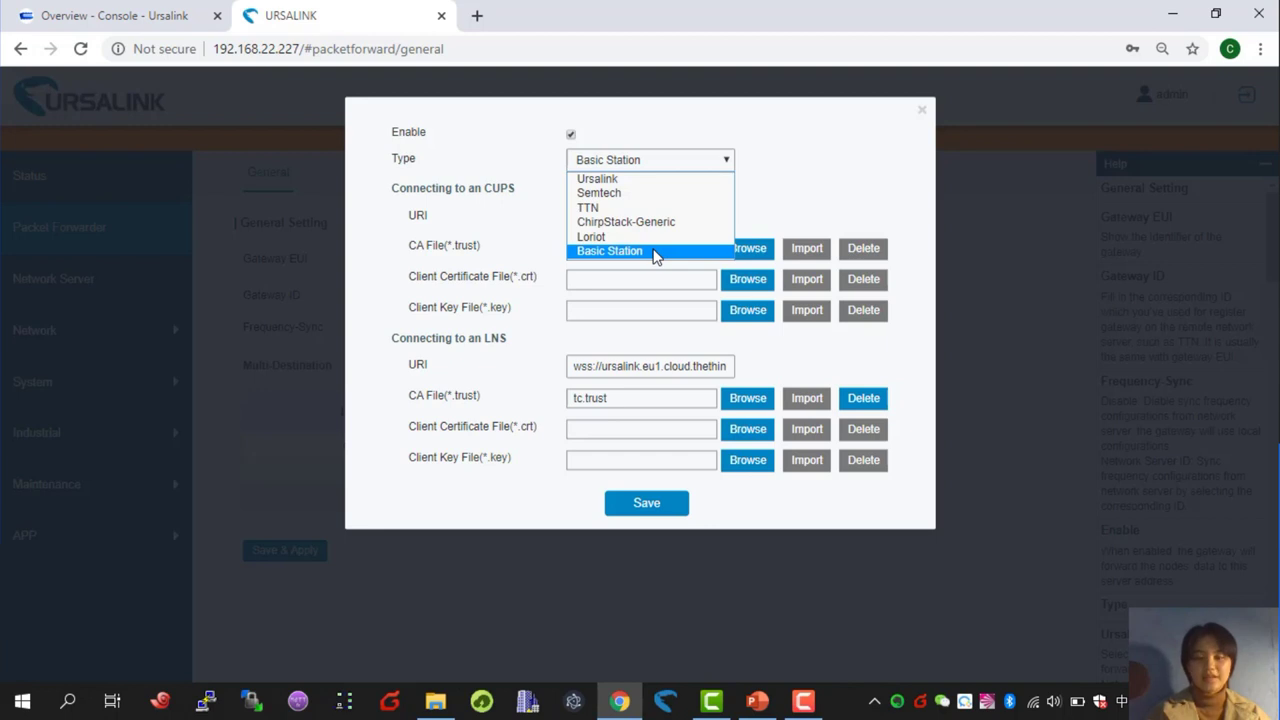
click(655, 252)
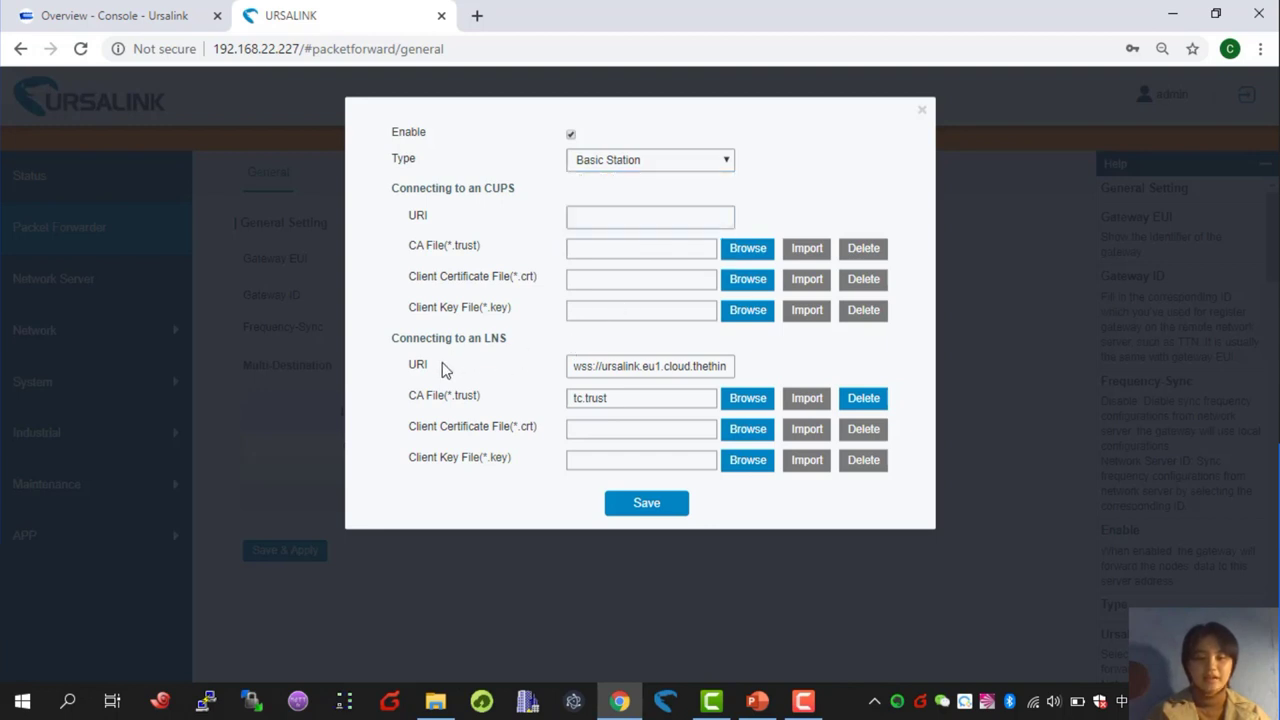
drag(443, 369, 395, 369)
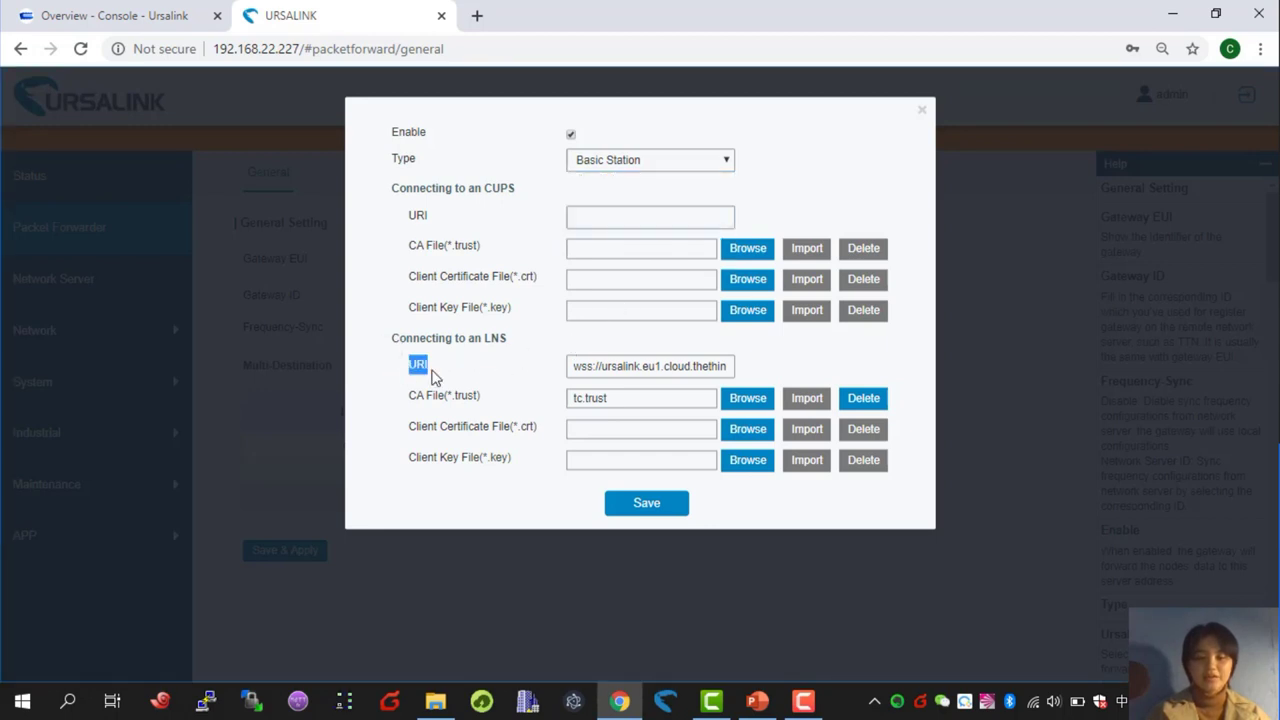
click(436, 380)
triple_click(486, 401)
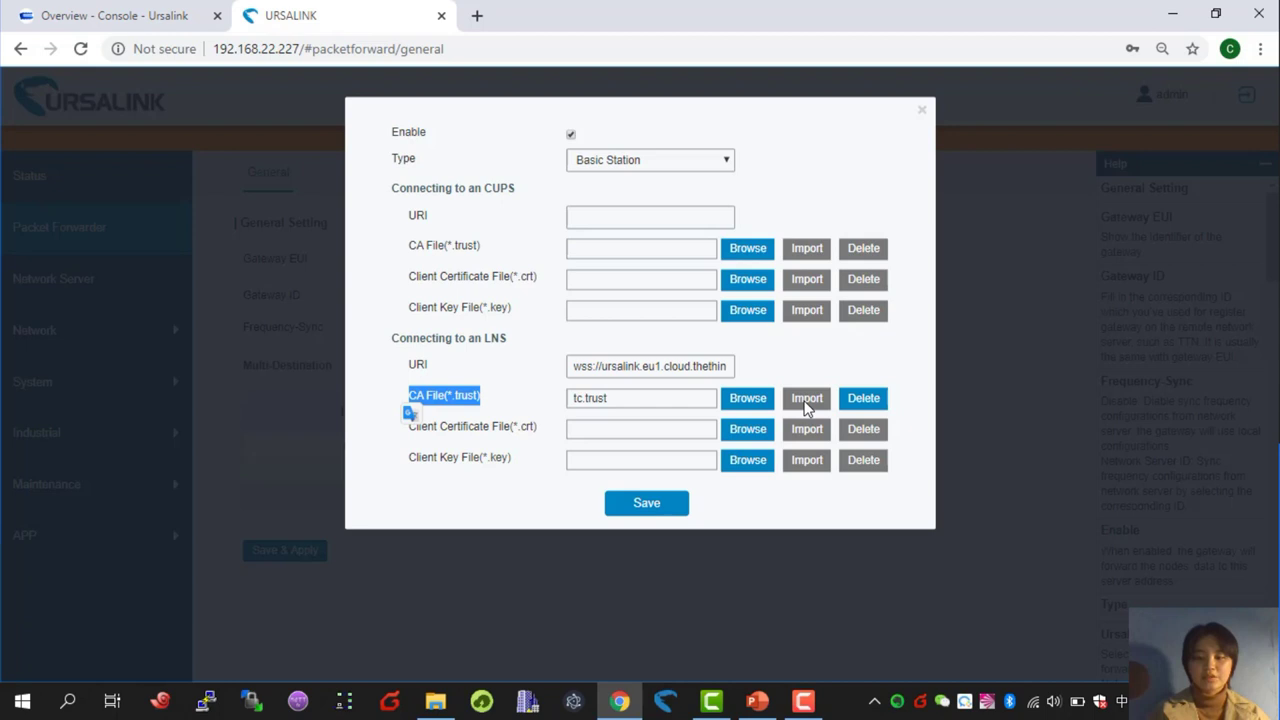
click(650, 504)
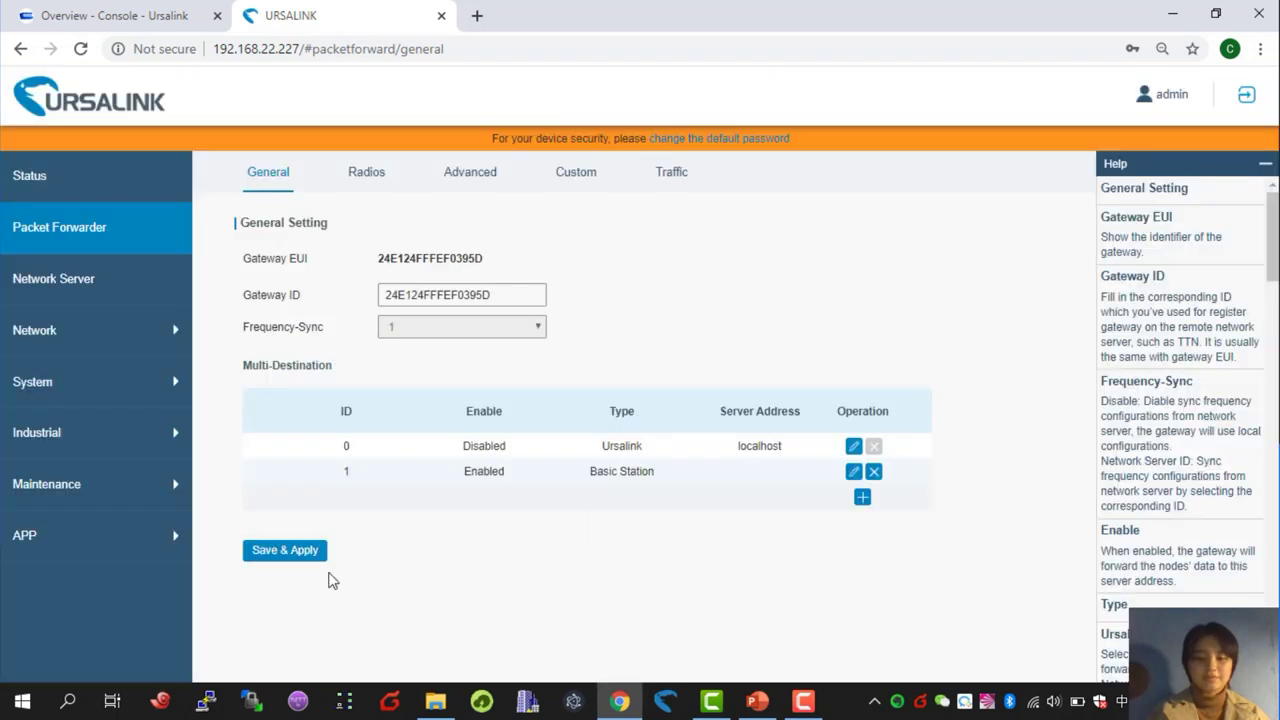
- Apply the packet forwarder configuration, check the EU868 radio channels, and return to the console
click(268, 556)
click(366, 187)
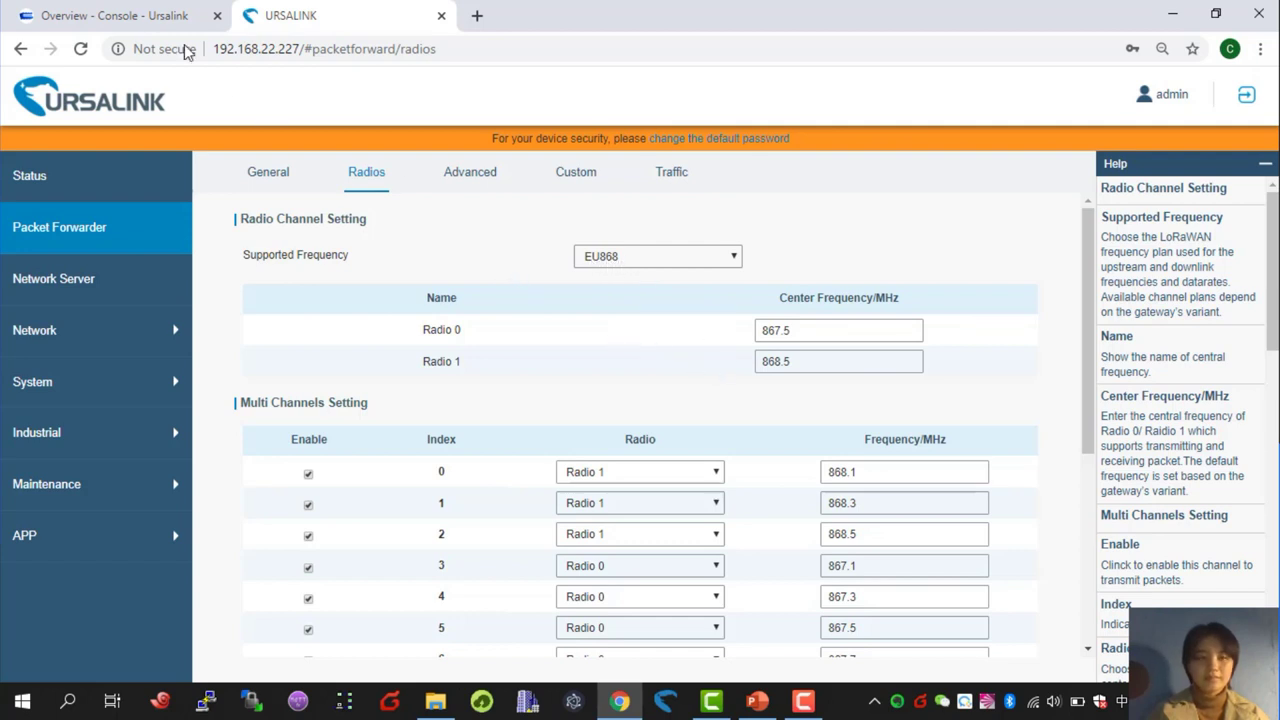
click(134, 15)
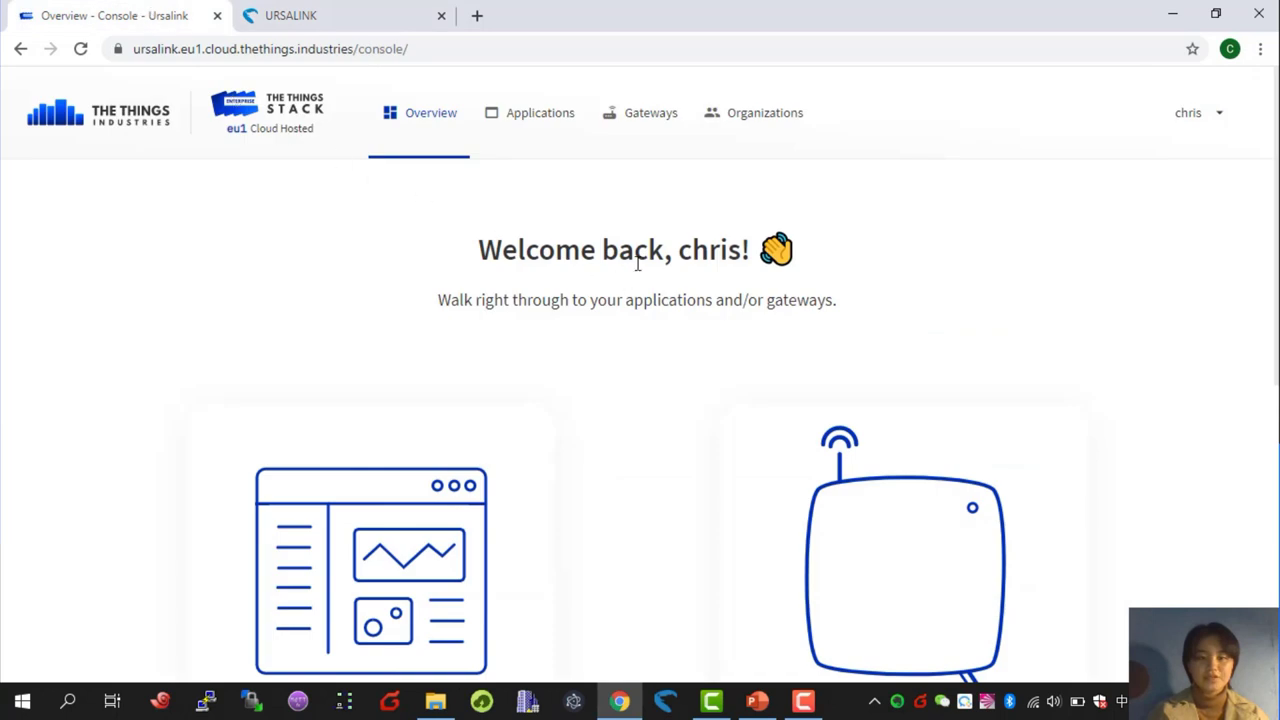
- Confirm ursalink-indoor is Connected and receiving uplinks, then return to the Gateways list
click(891, 535)
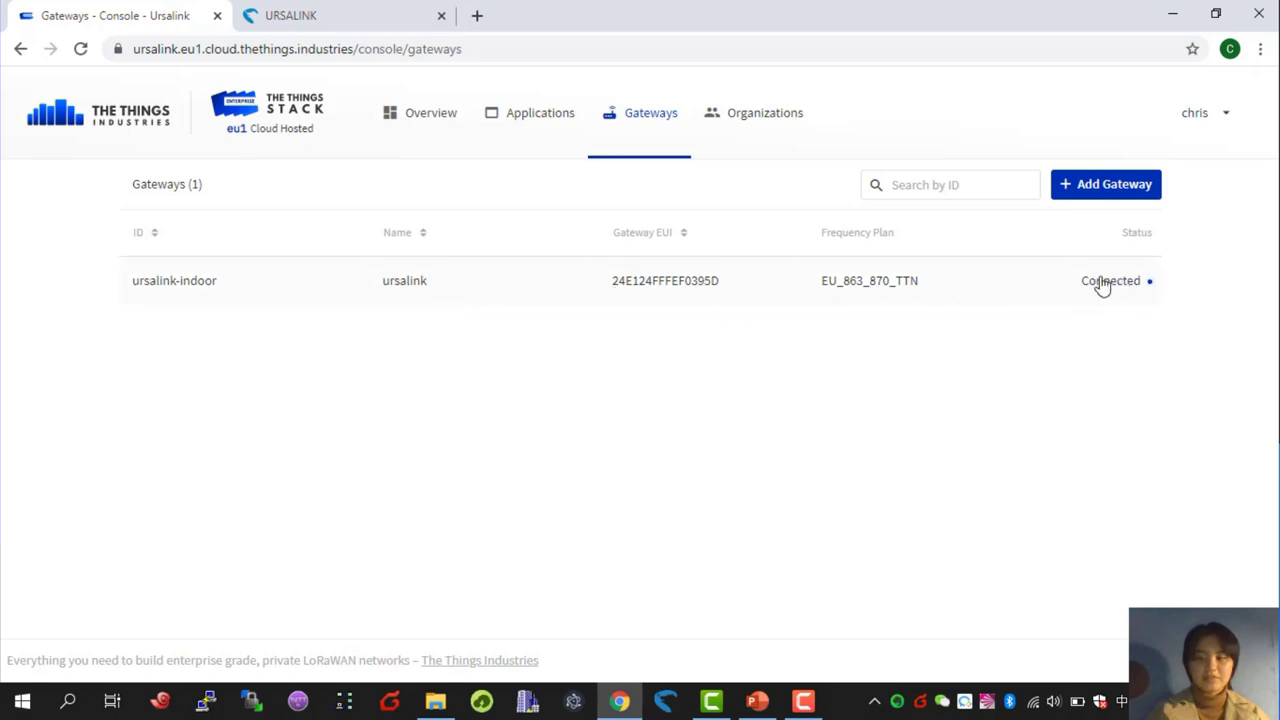
click(835, 288)
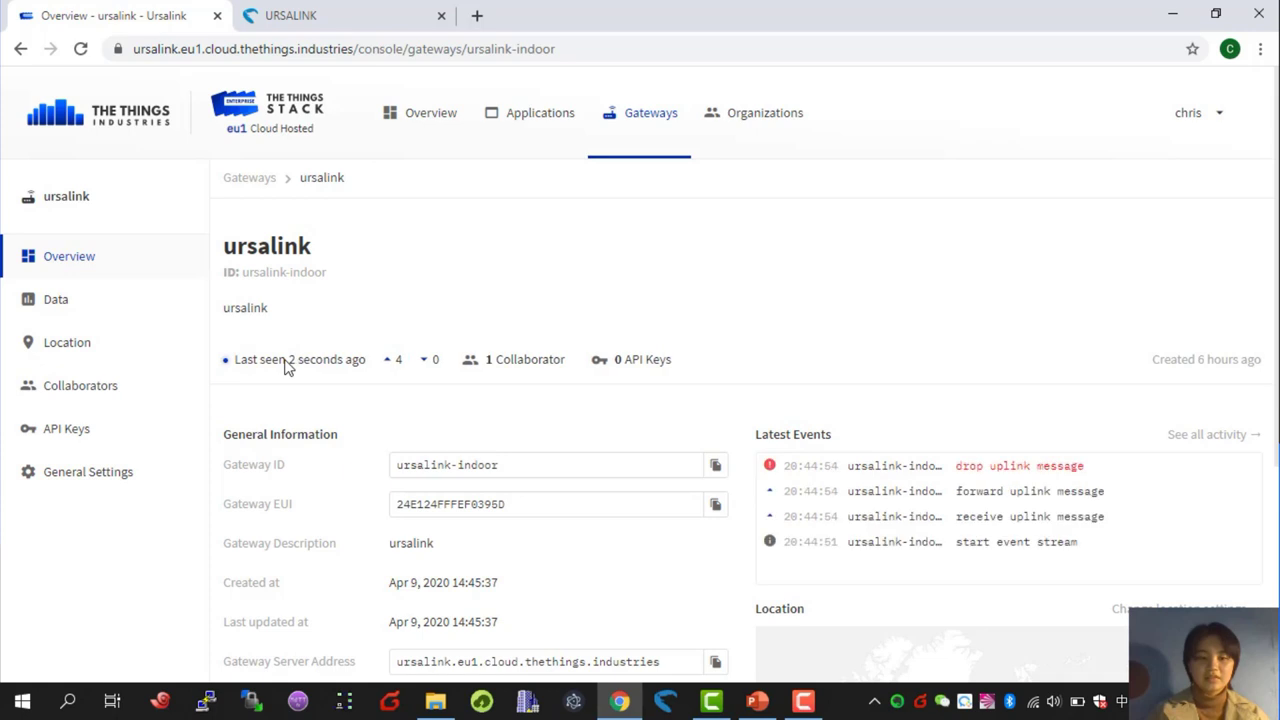
mouse_move(296, 356)
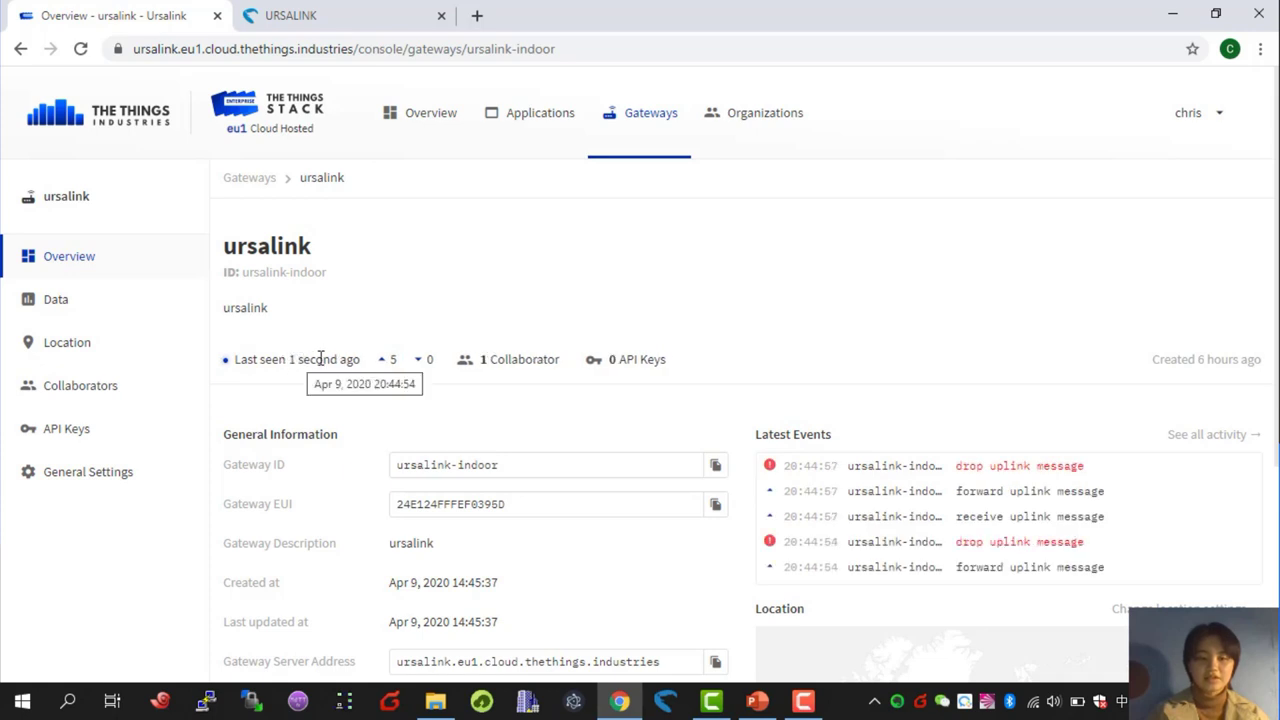
click(265, 181)
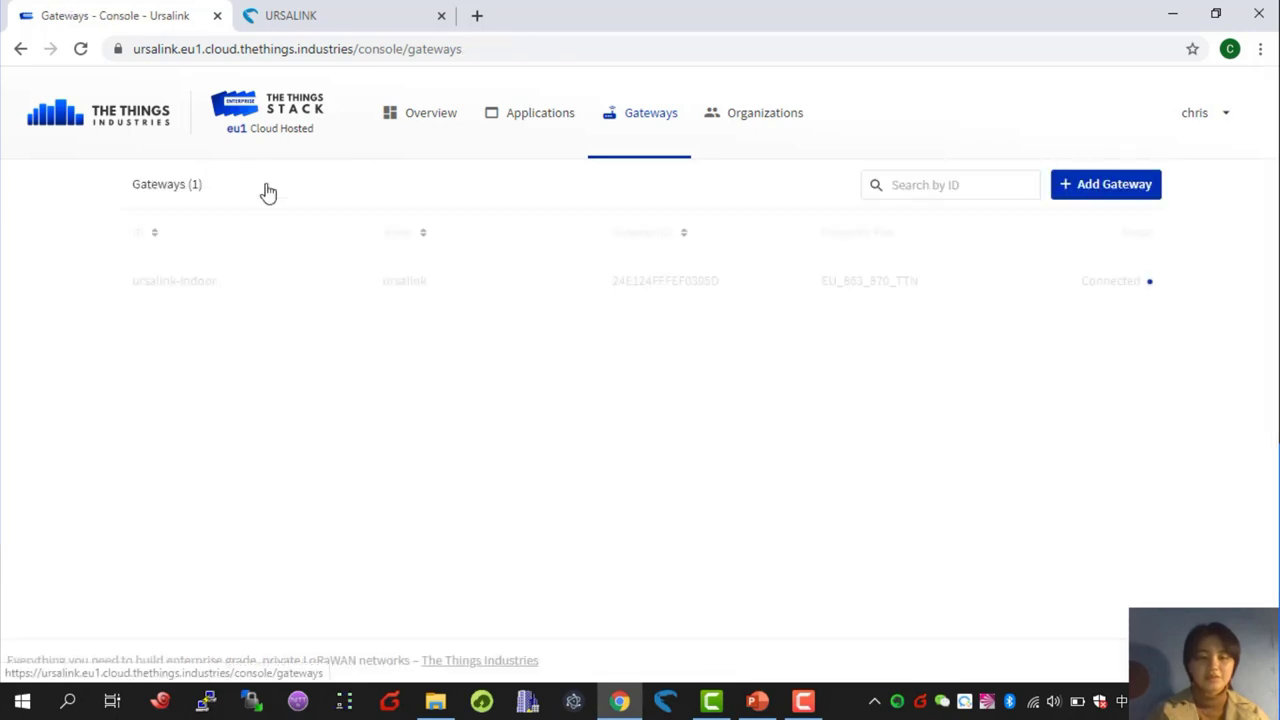
- Start a new gateway registration with the current account as owner and select its Gateway Server Address
click(1100, 186)
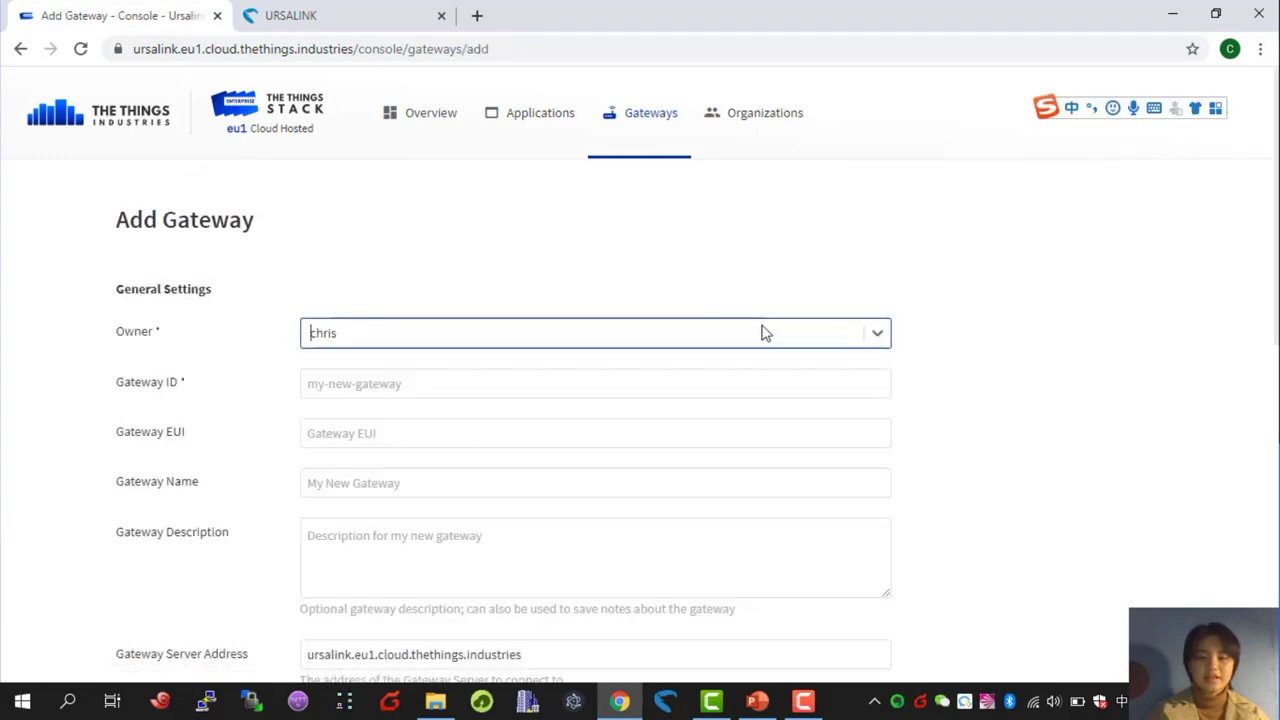
click(767, 332)
click(748, 385)
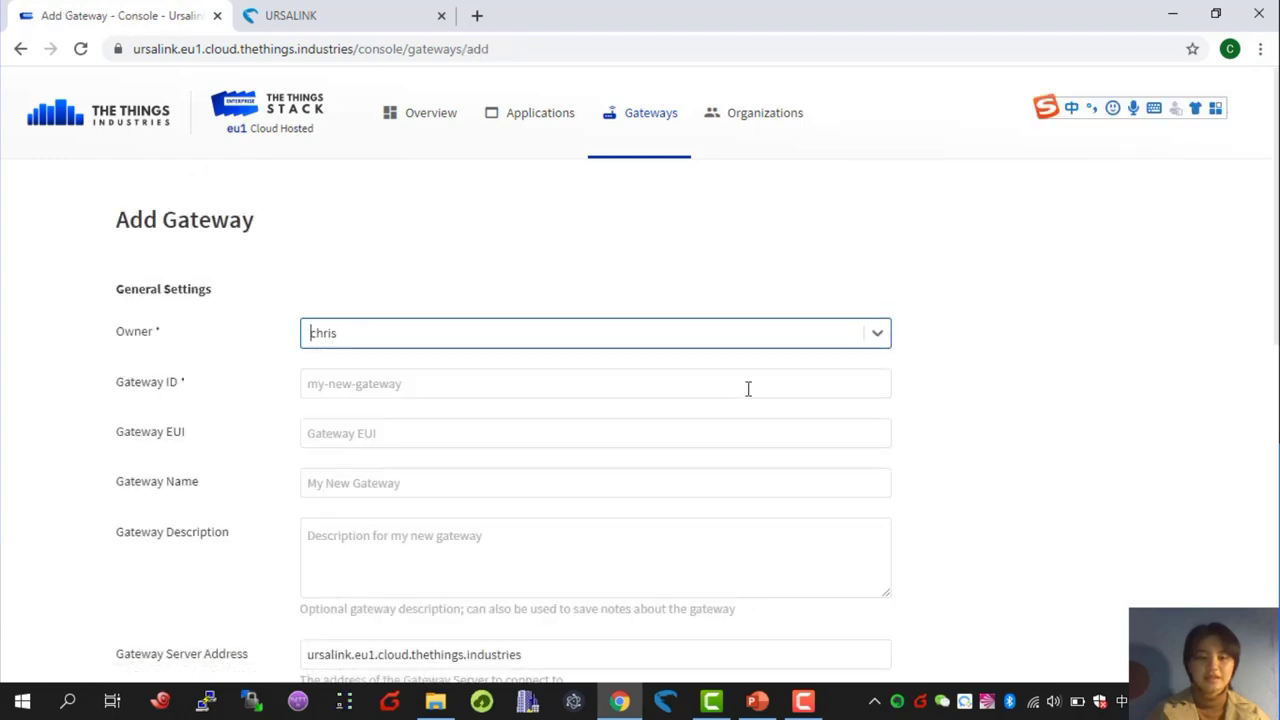
click(748, 389)
click(740, 441)
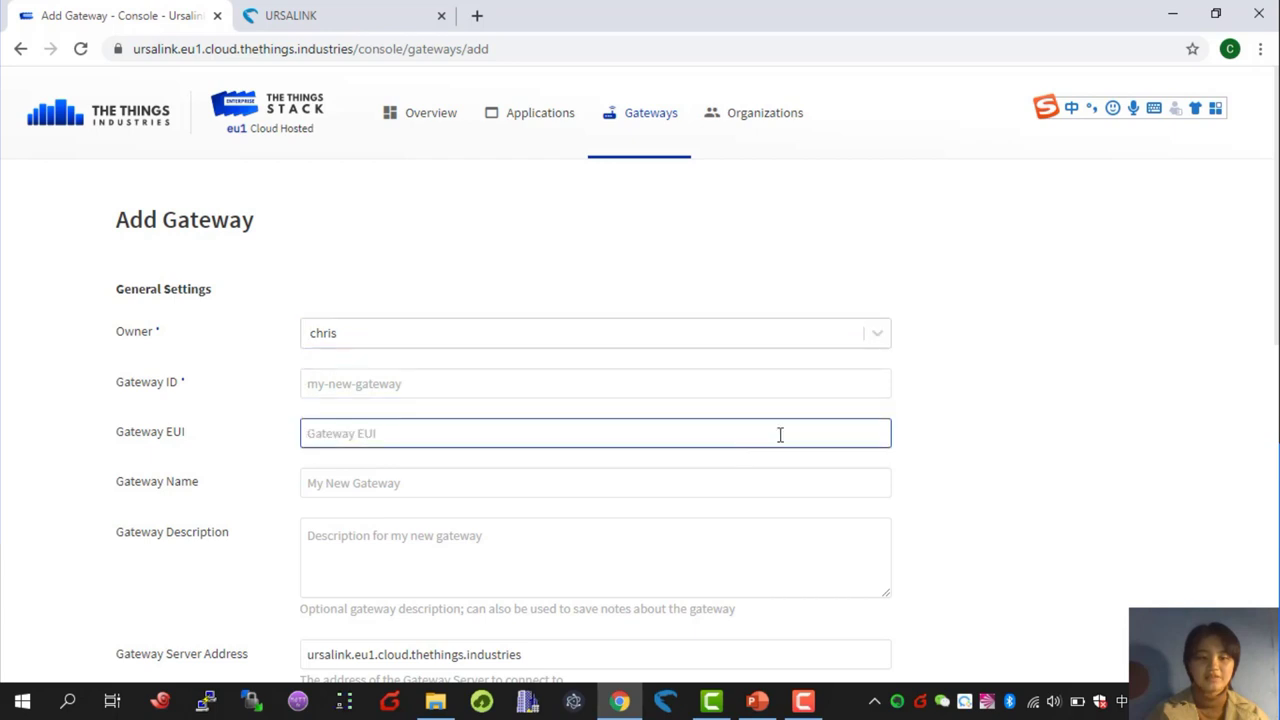
scroll(980, 420, down, 4)
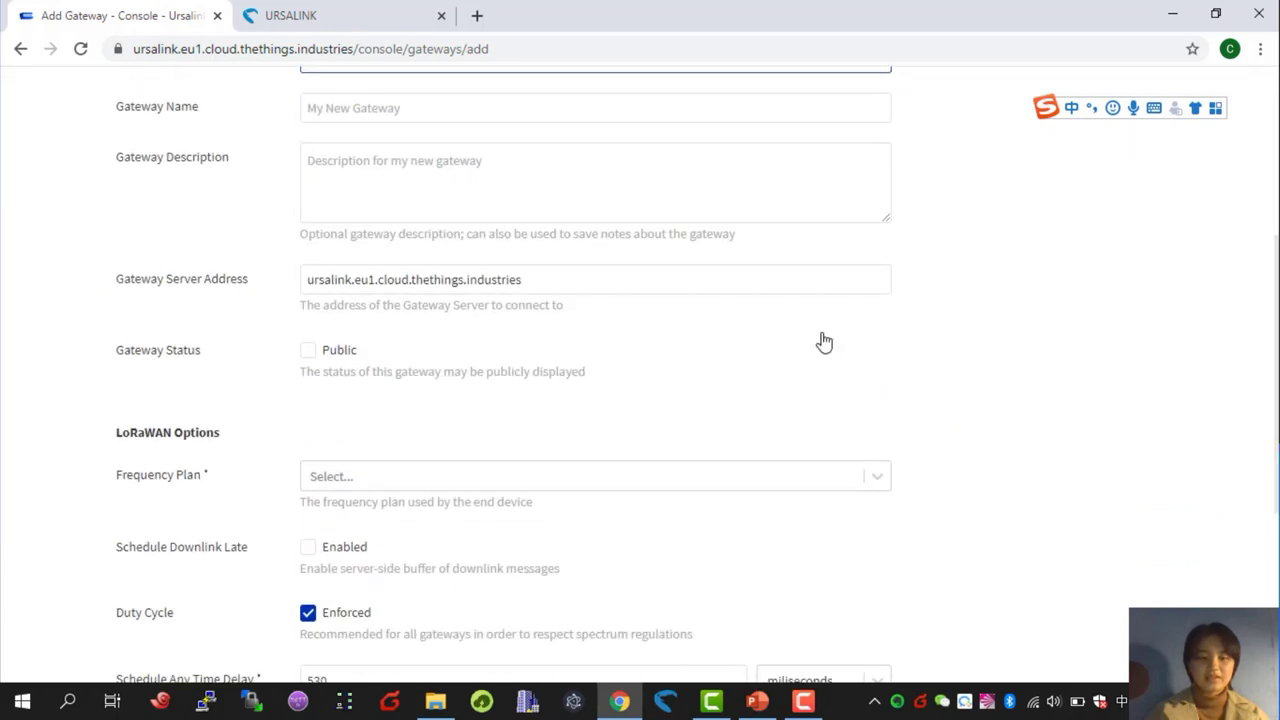
drag(590, 283, 294, 277)
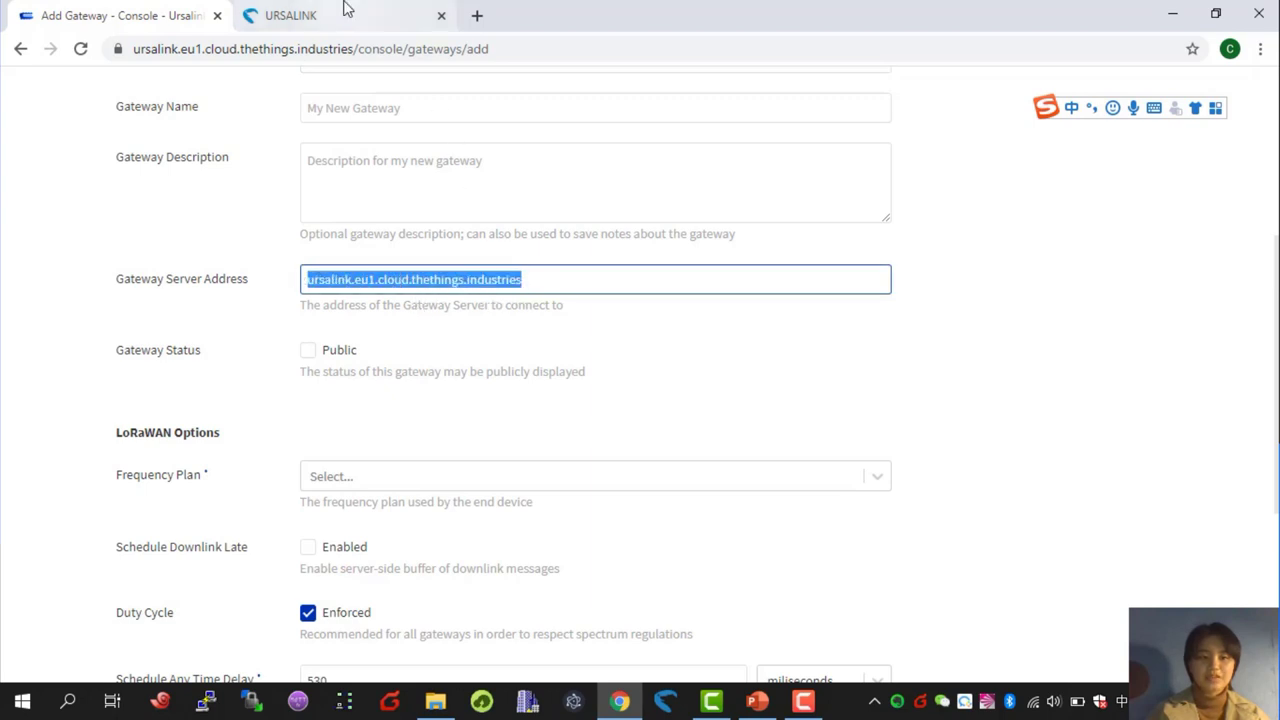
- Compare that address with the Basic Station LNS URI in the gateway web UI, then return
click(345, 12)
click(270, 172)
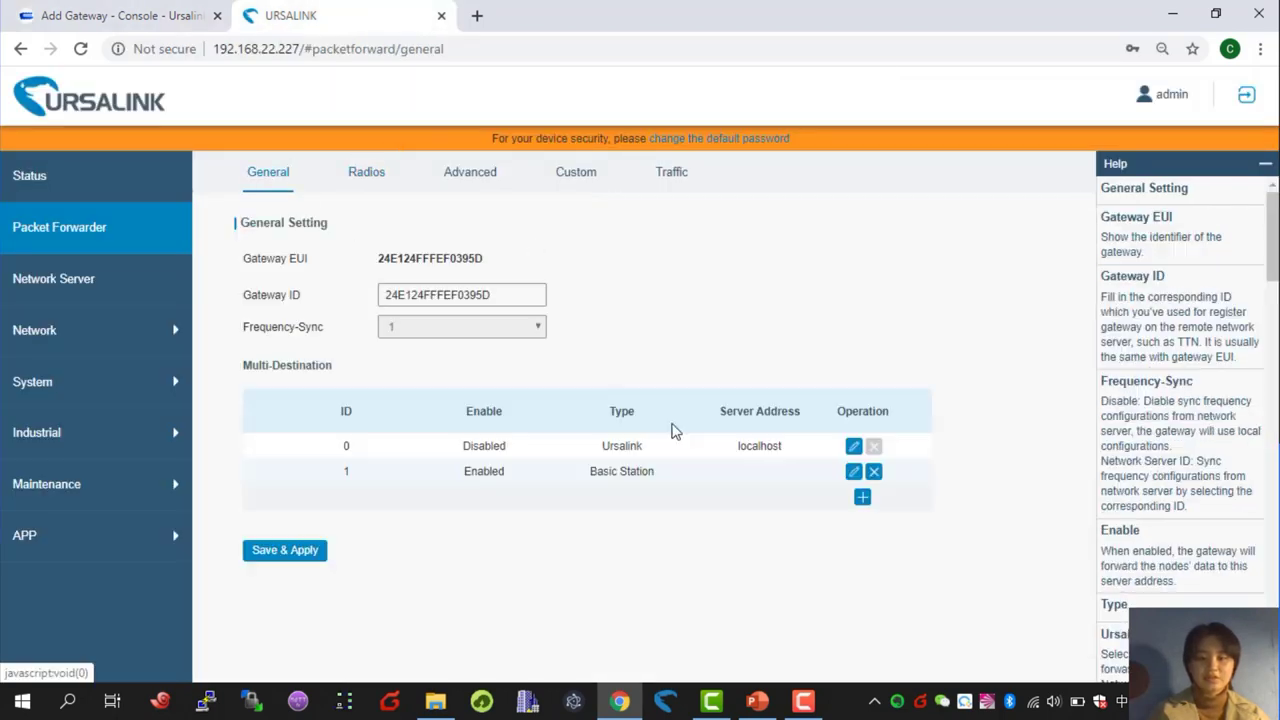
click(852, 472)
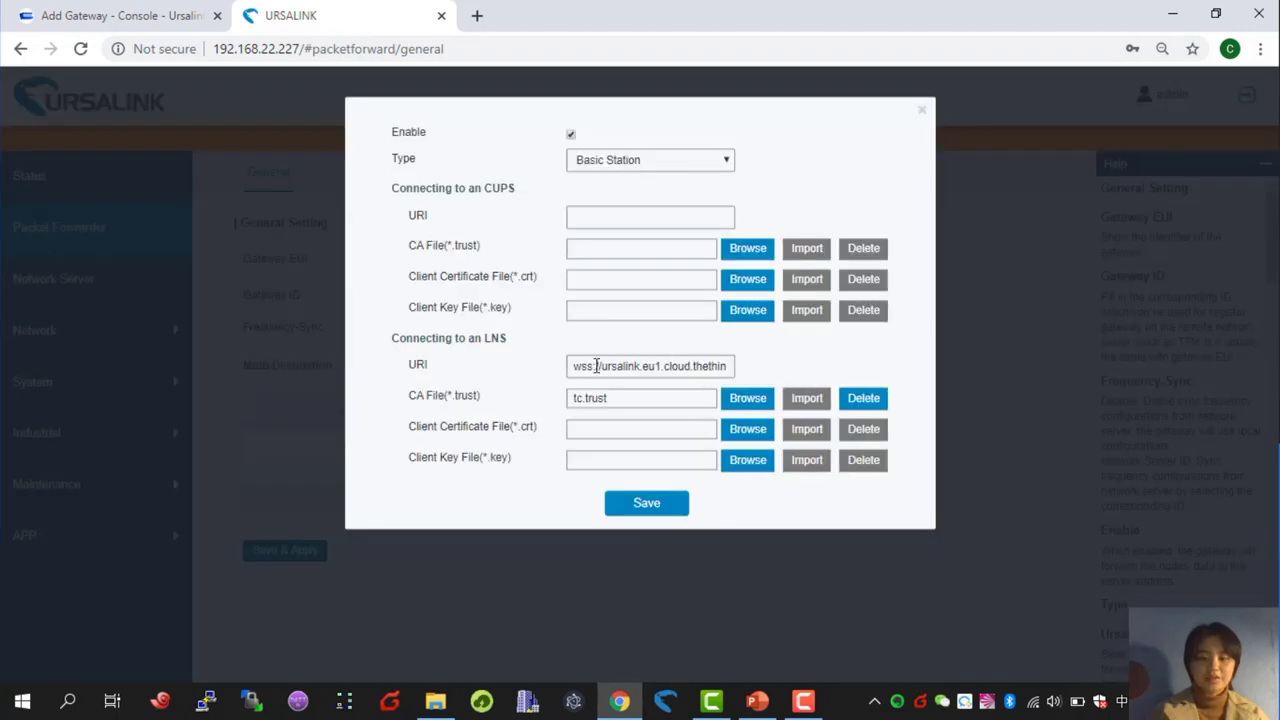
click(604, 366)
drag(601, 366, 569, 367)
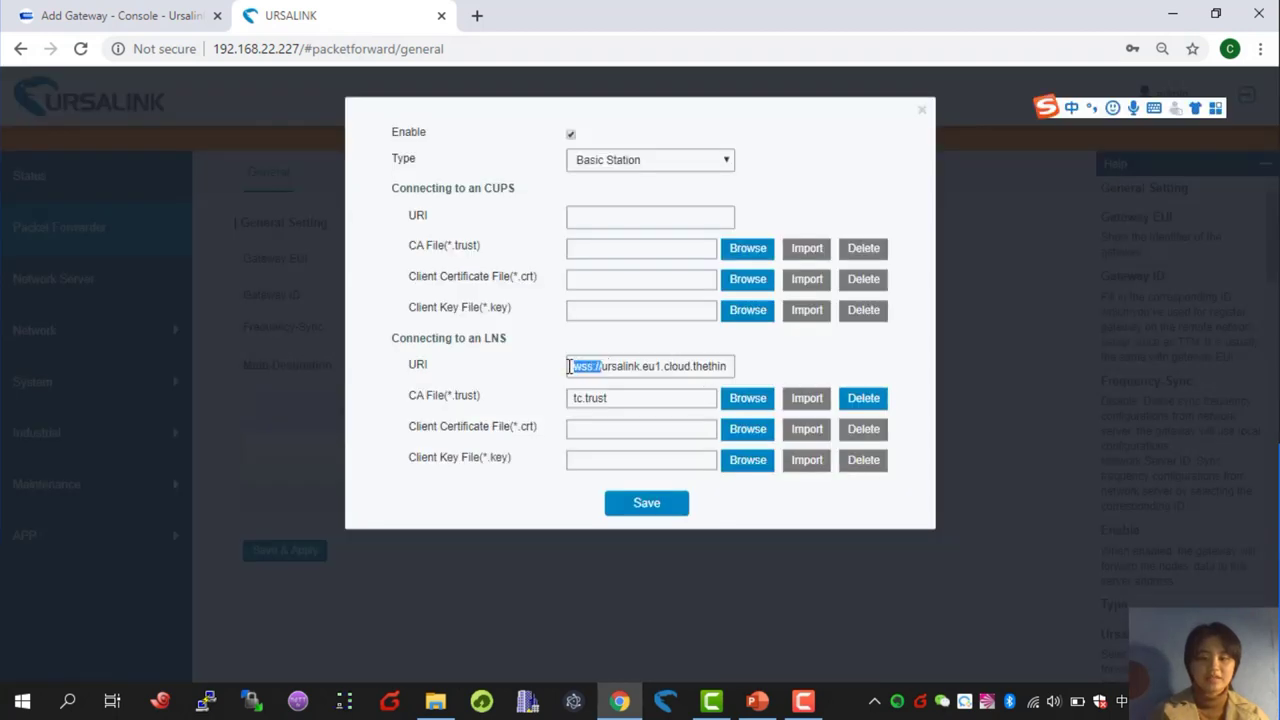
click(150, 12)
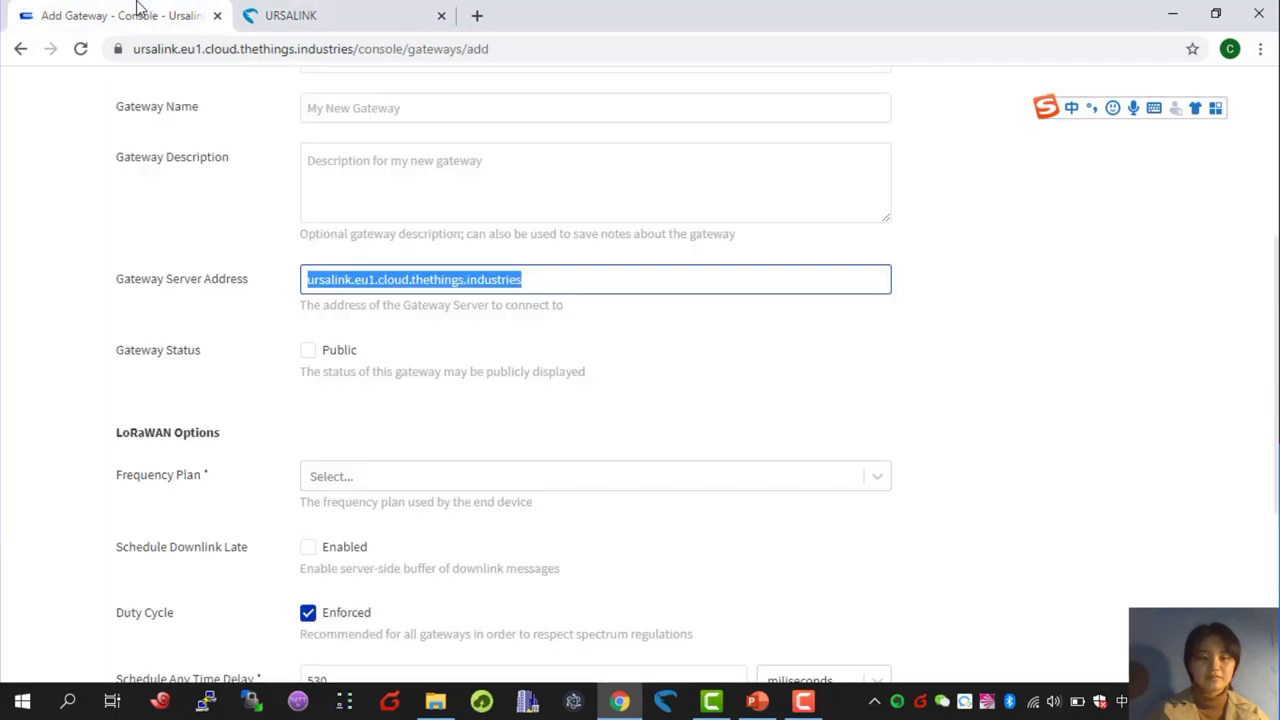
scroll(588, 412, up, 4)
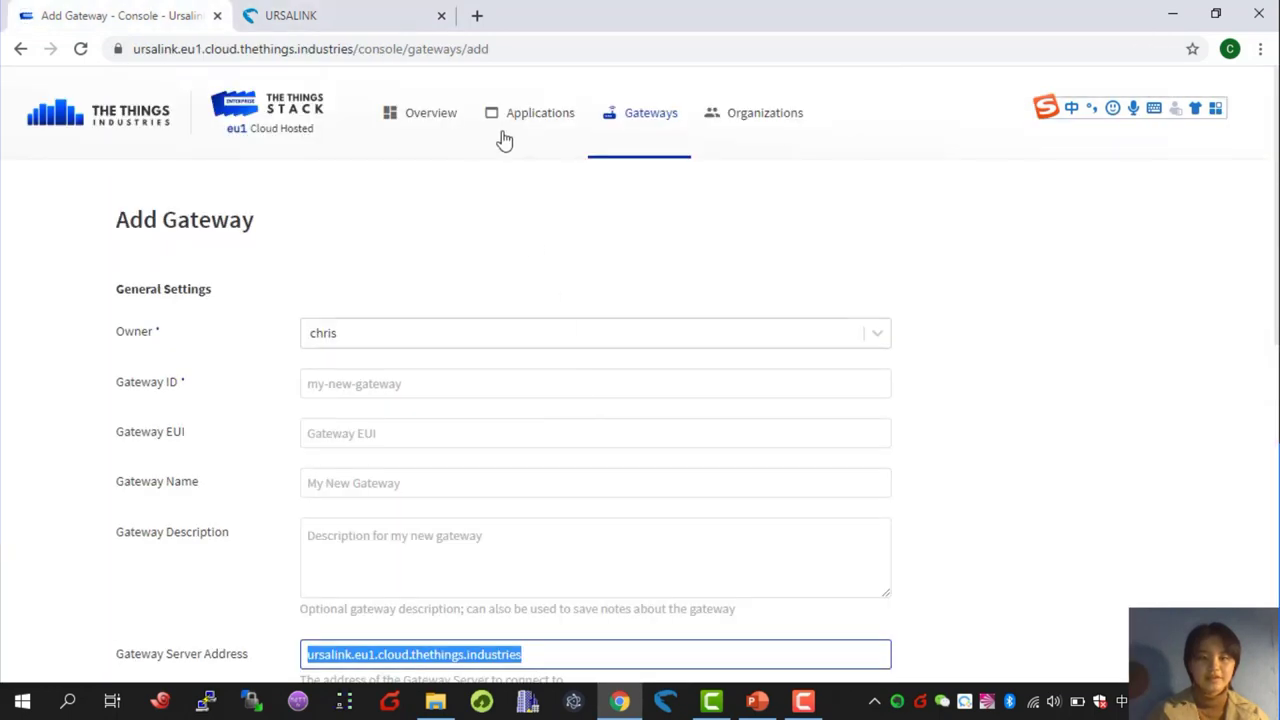
- Open the ursalink application's am100 device data and expand the latest uplink's decoded payload (temperature 23.6, humidity 96)
click(526, 120)
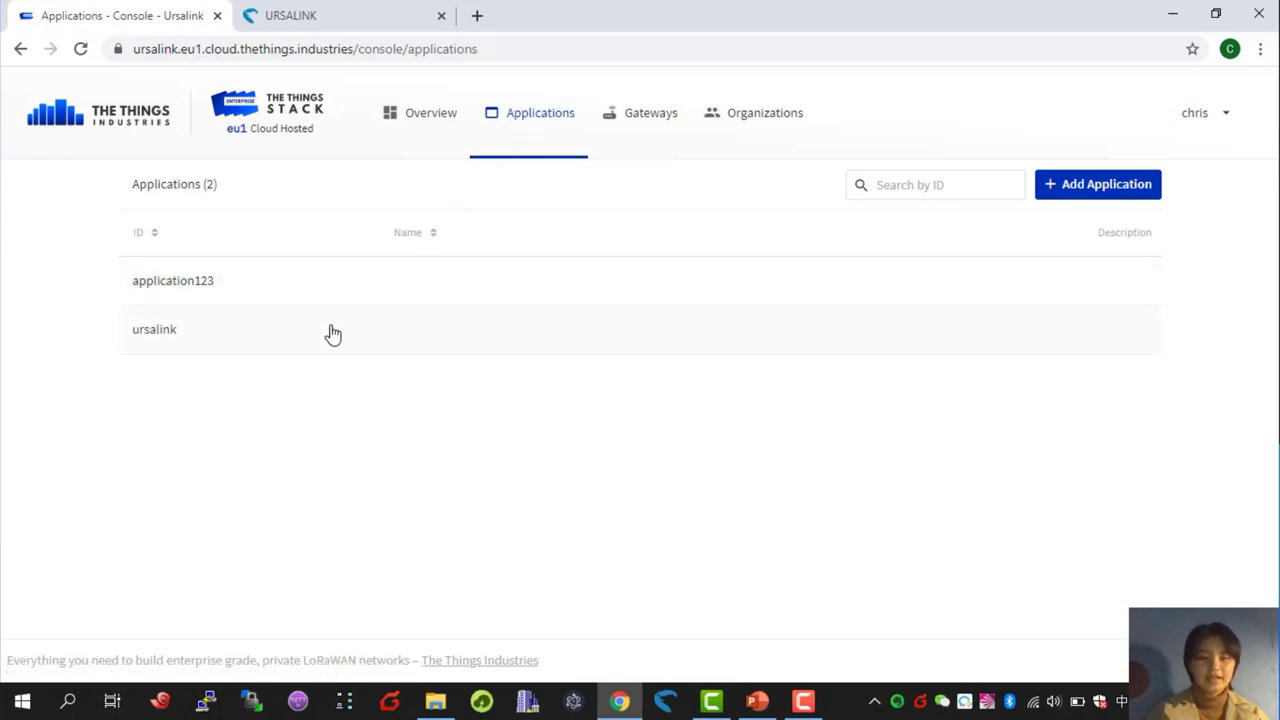
click(190, 334)
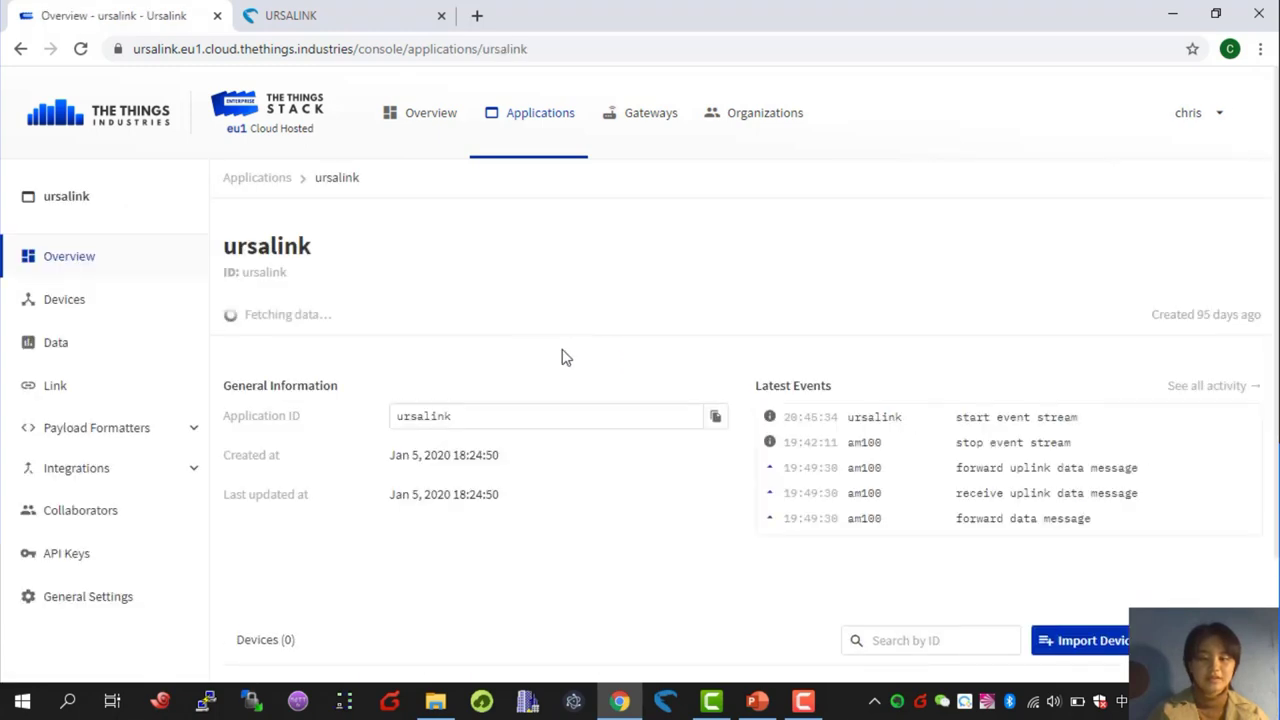
click(75, 306)
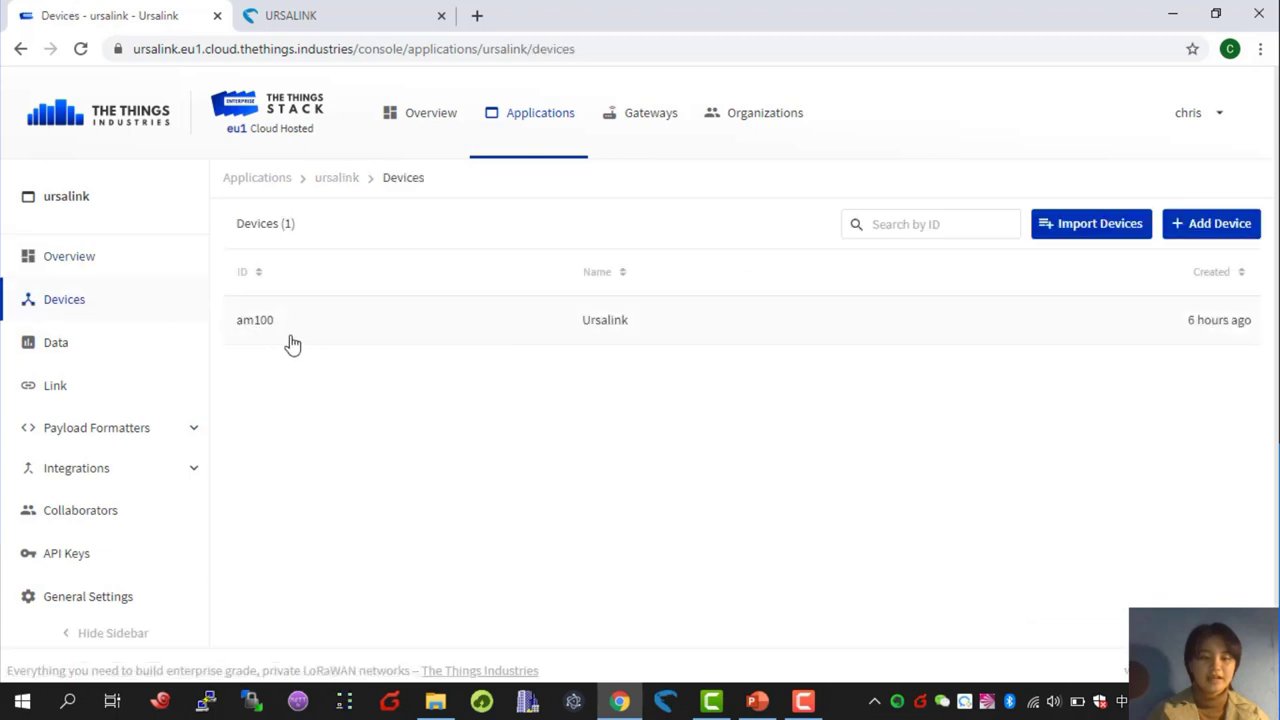
click(316, 329)
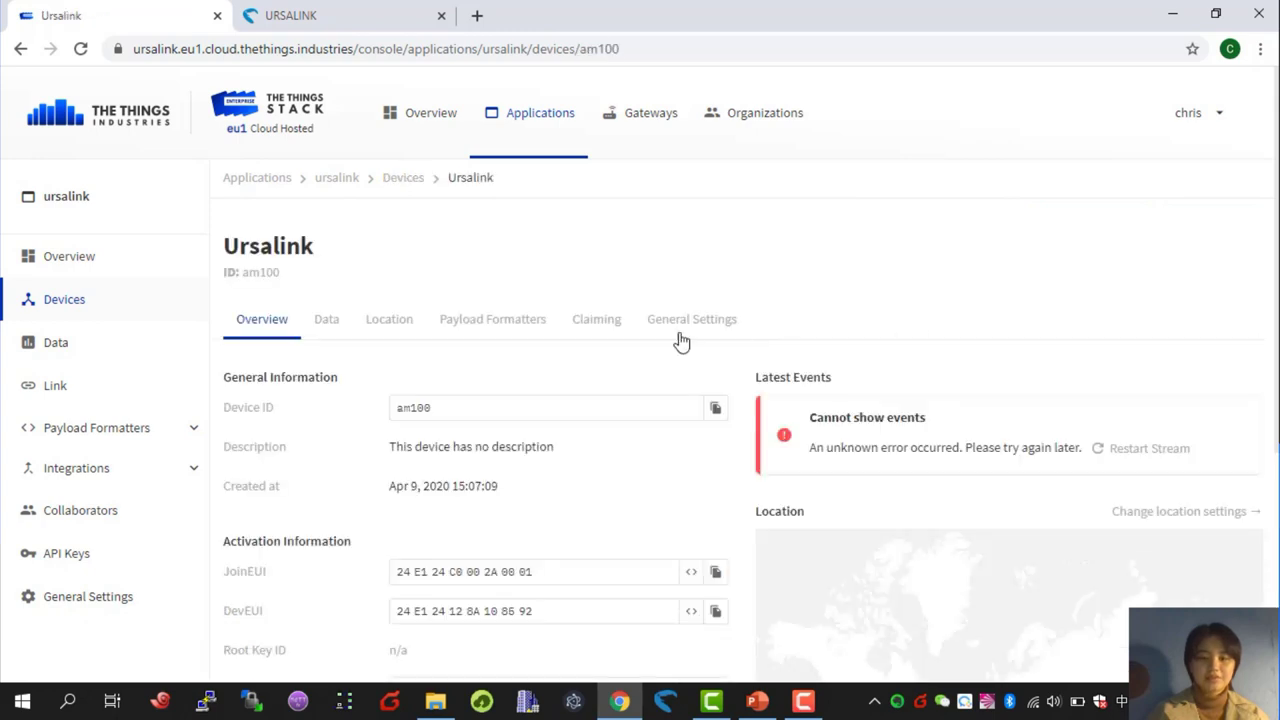
click(332, 330)
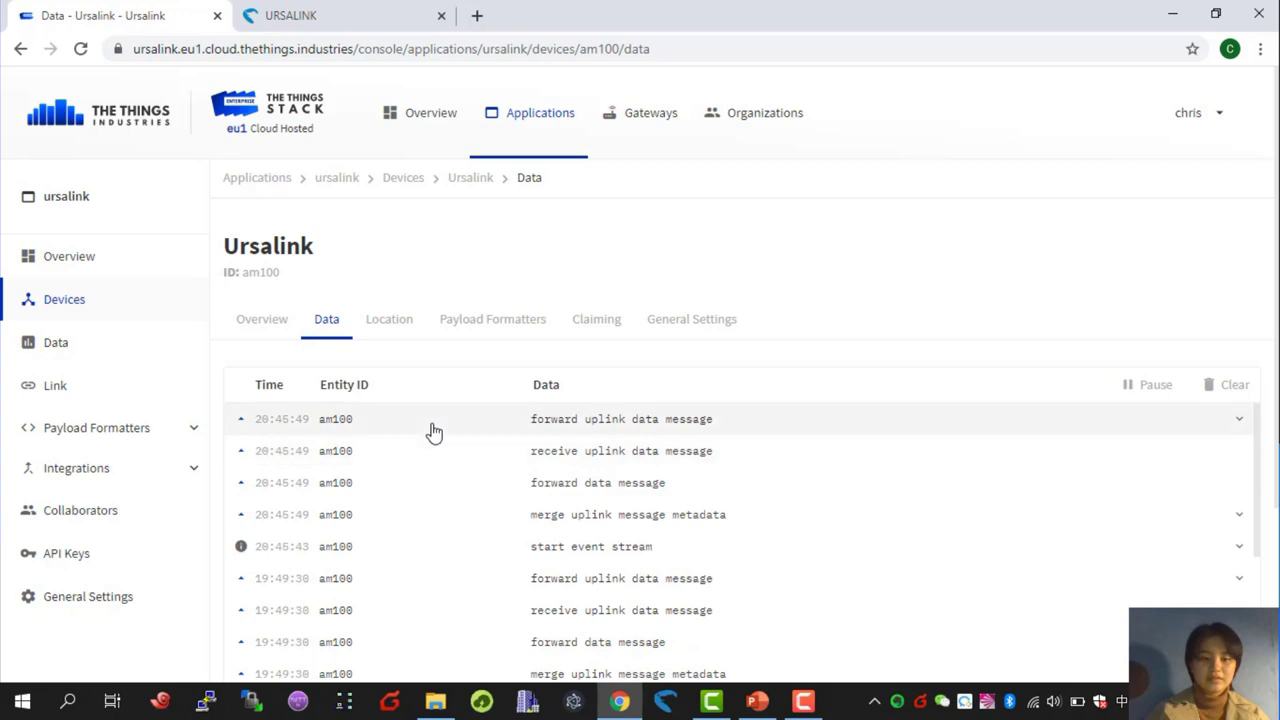
click(433, 431)
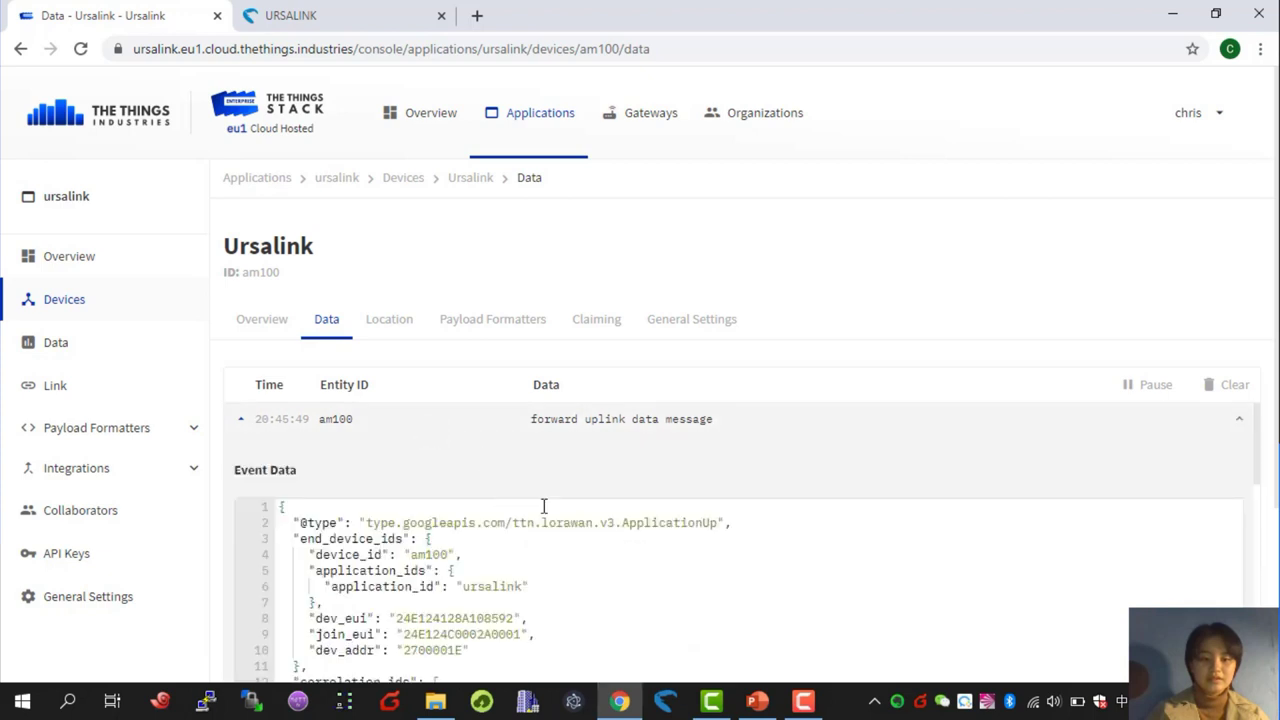
scroll(545, 508, down, 3)
scroll(545, 508, down, 2)
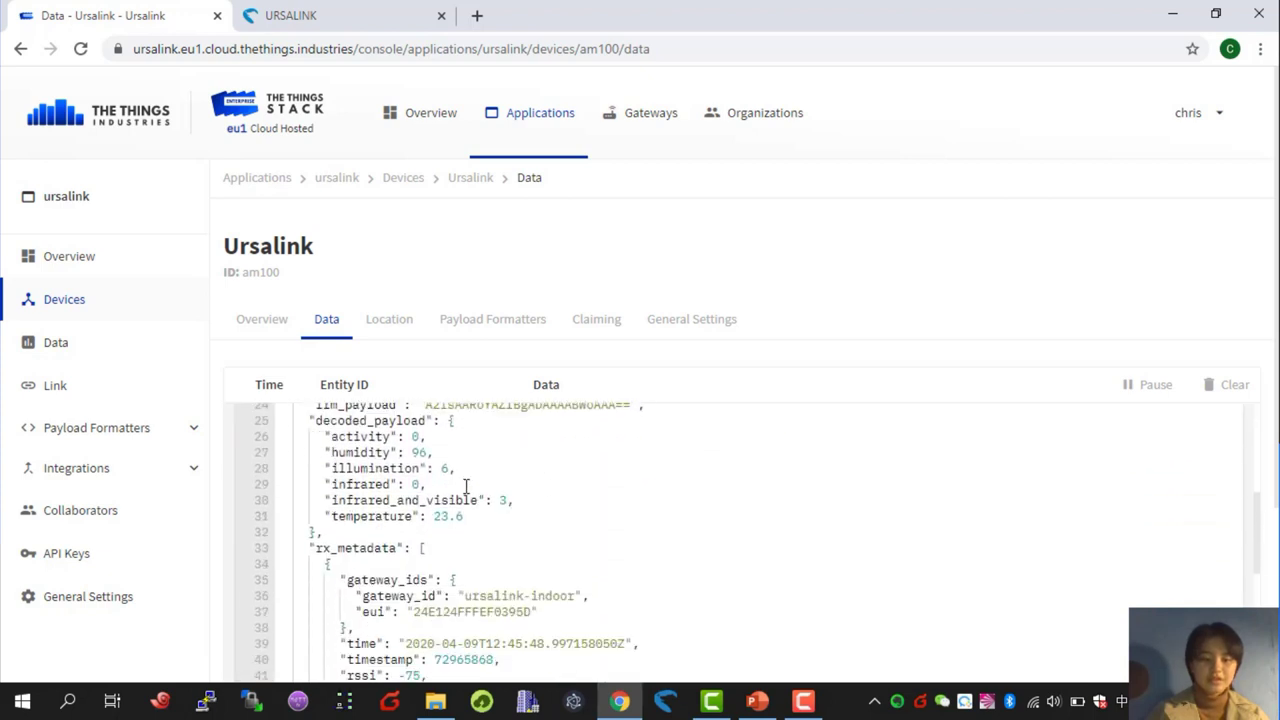
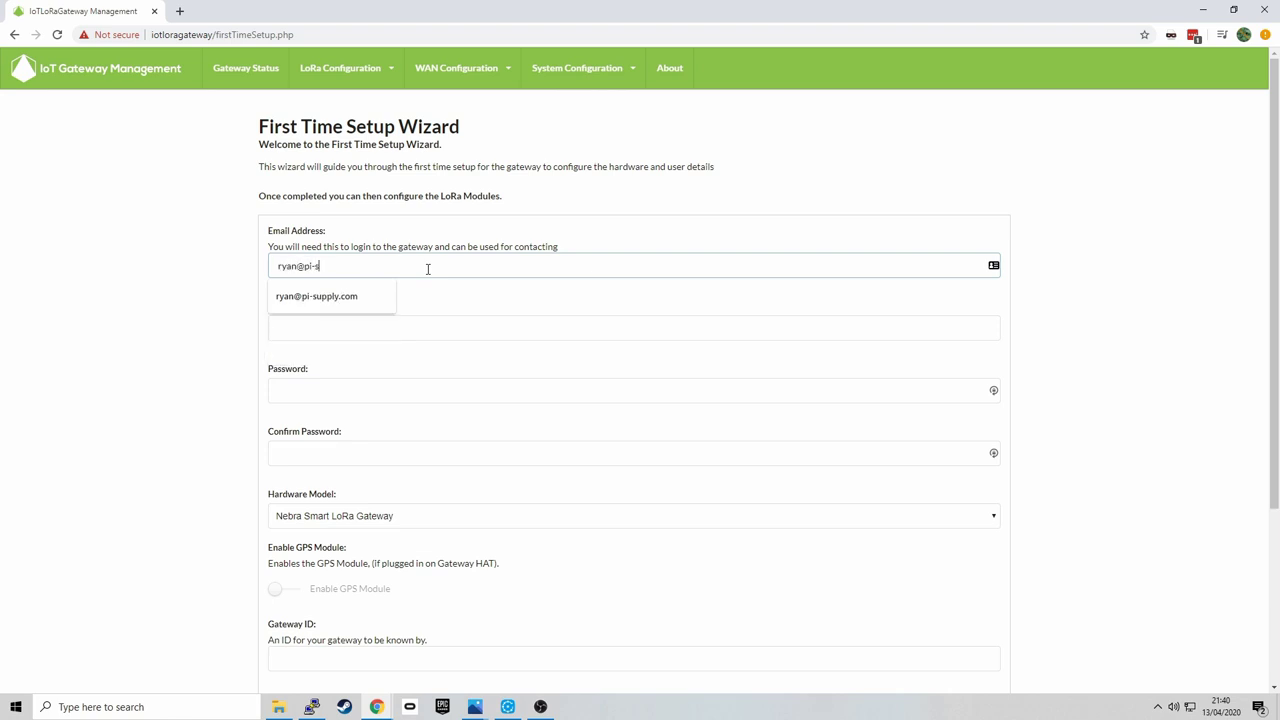
- Enter and confirm the login e-mail, then fill and save a generated gateway password
key(Tab)
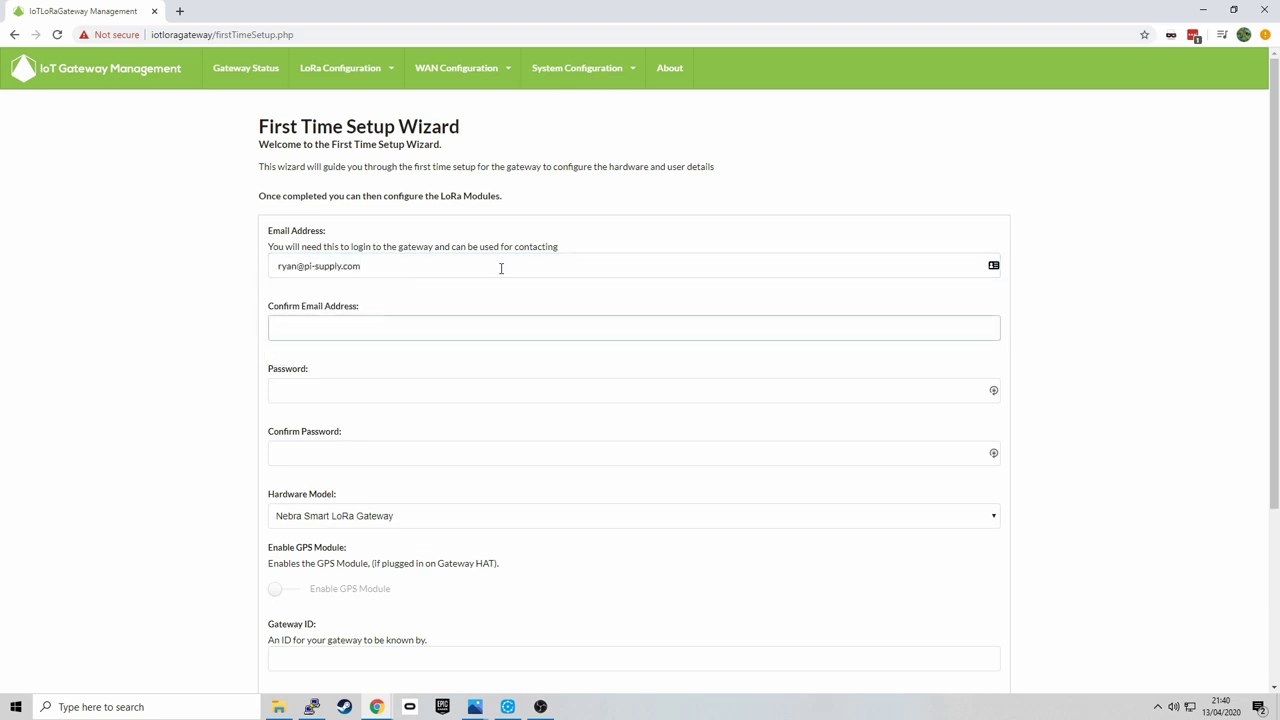
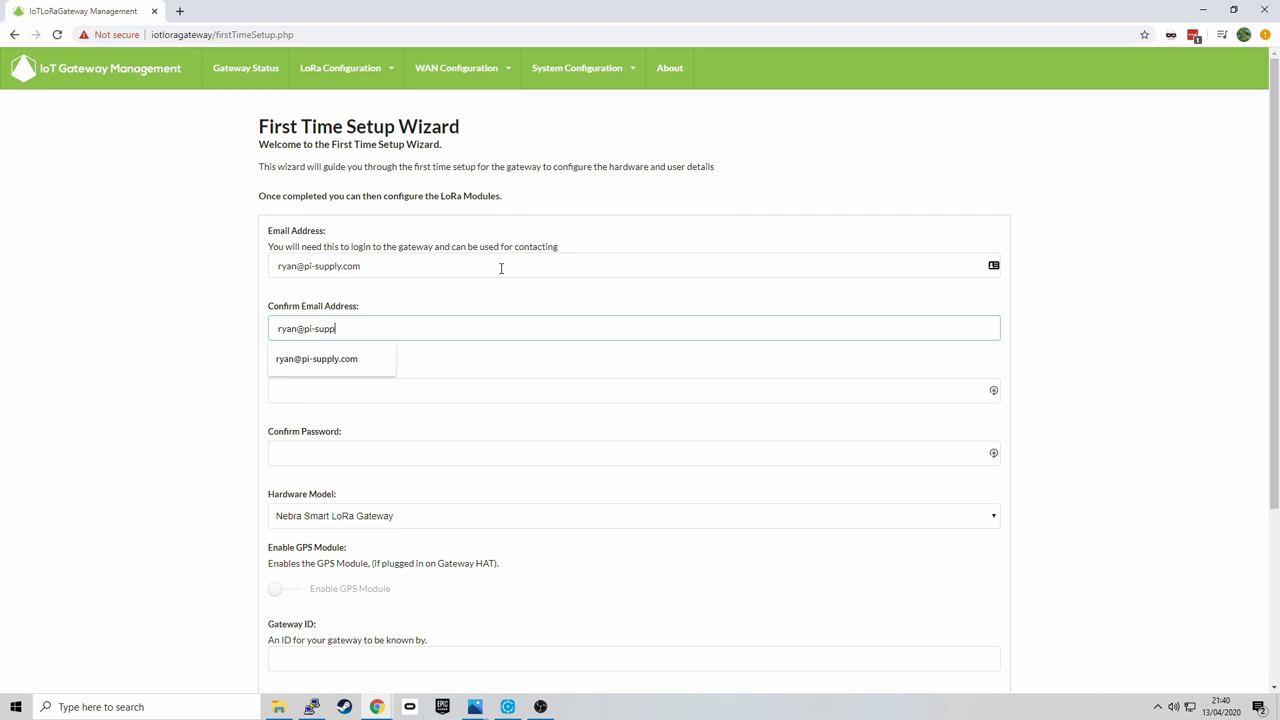
key(Tab)
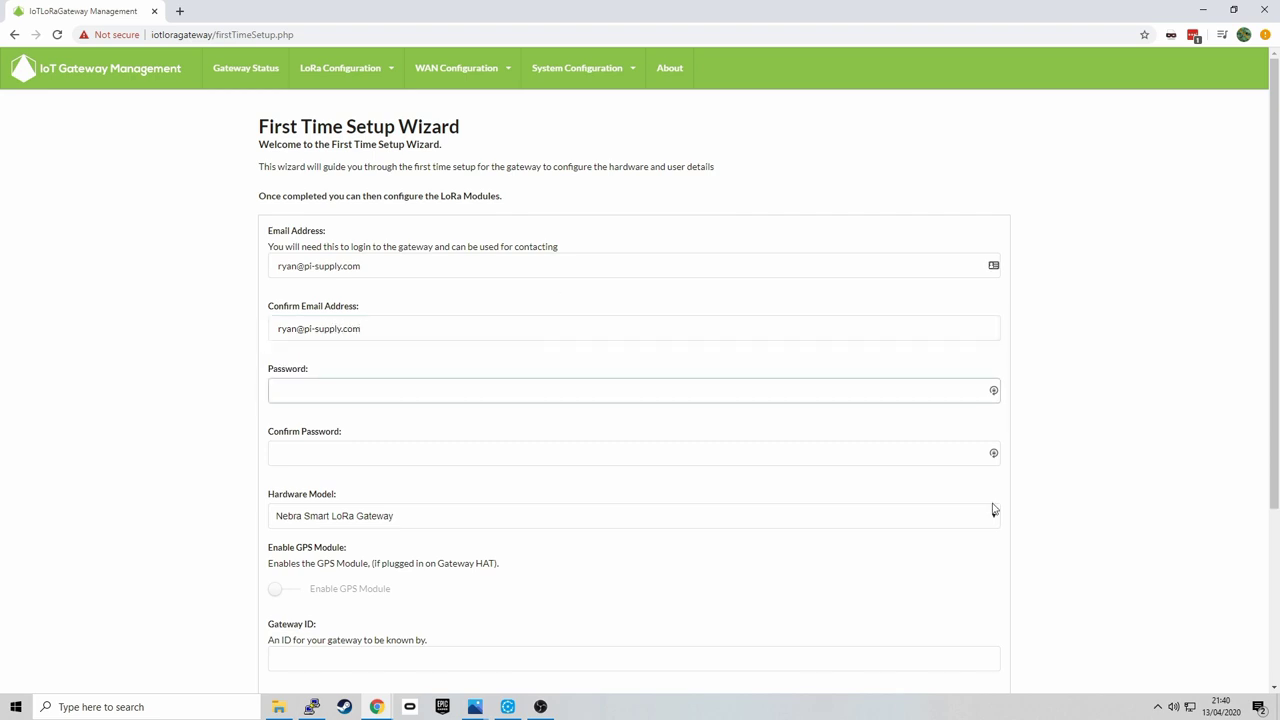
click(993, 390)
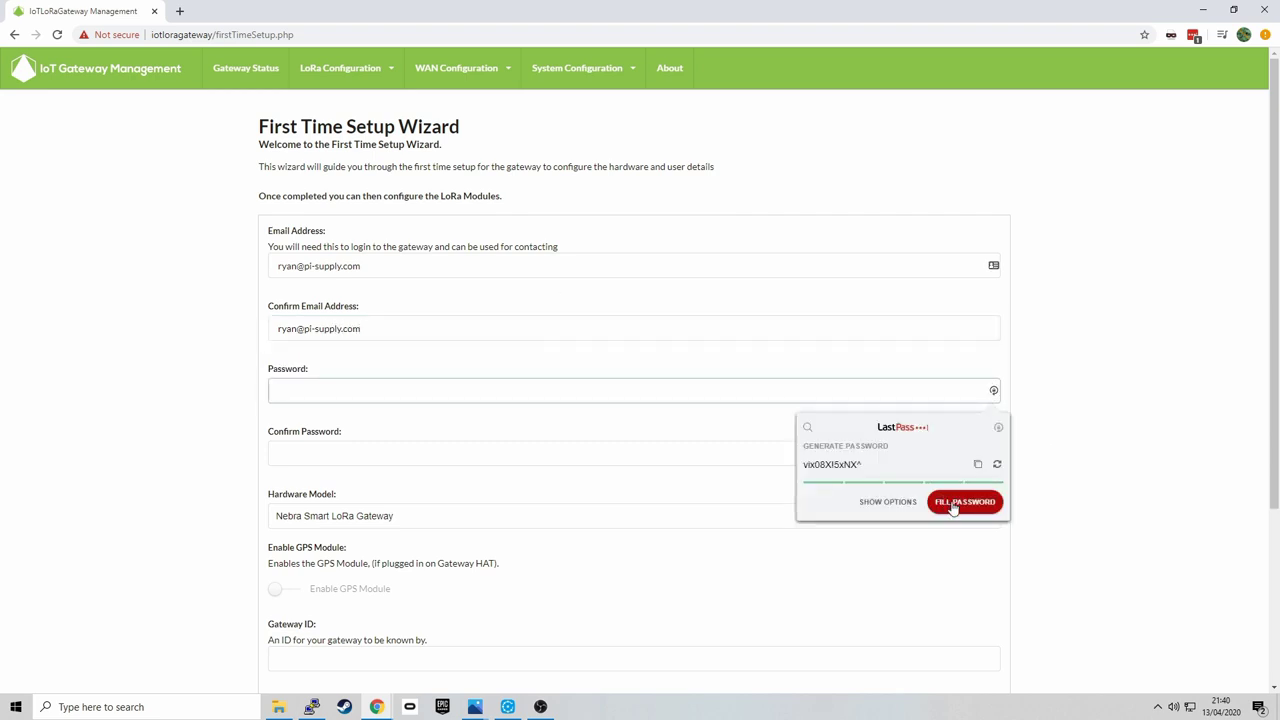
click(948, 504)
scroll(806, 500, down, 4)
click(1214, 169)
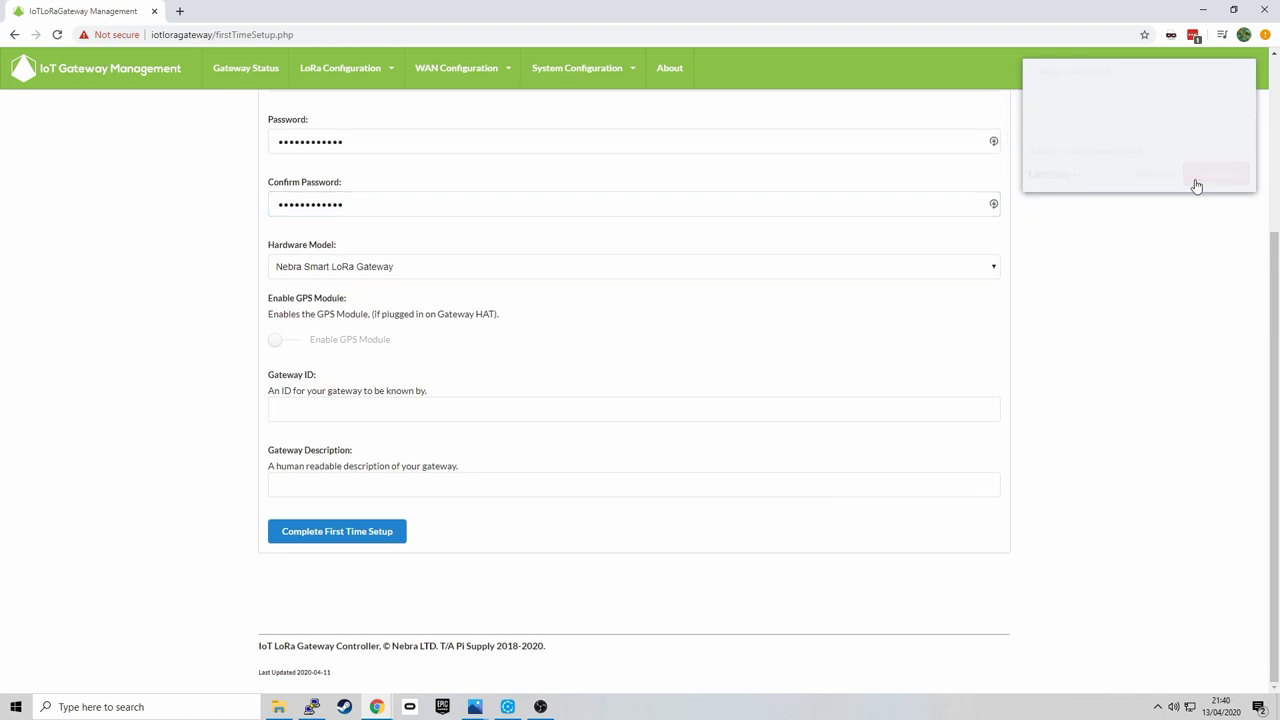
- Set gateway ID nebra-ttnconf-demo and description 'The Things Virtual Confrence Demo', then submit setup
click(308, 410)
text(nebra)
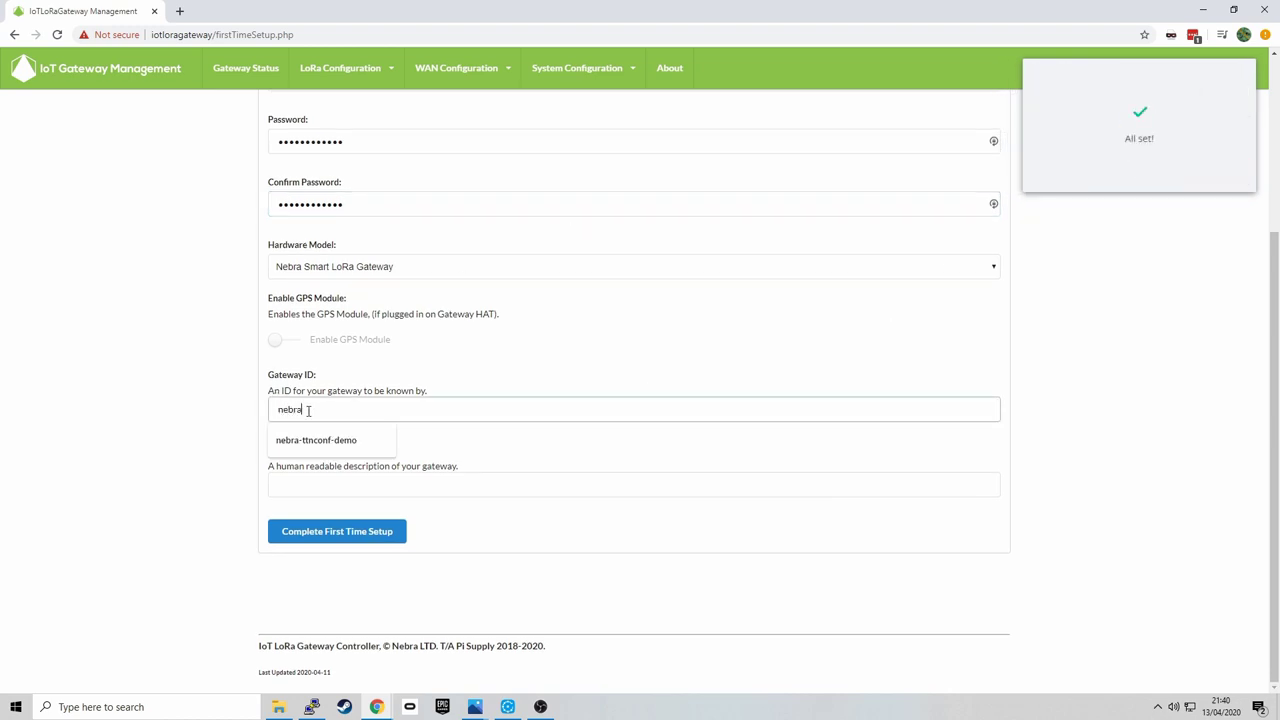
text(-)
key(Down)
key(Tab)
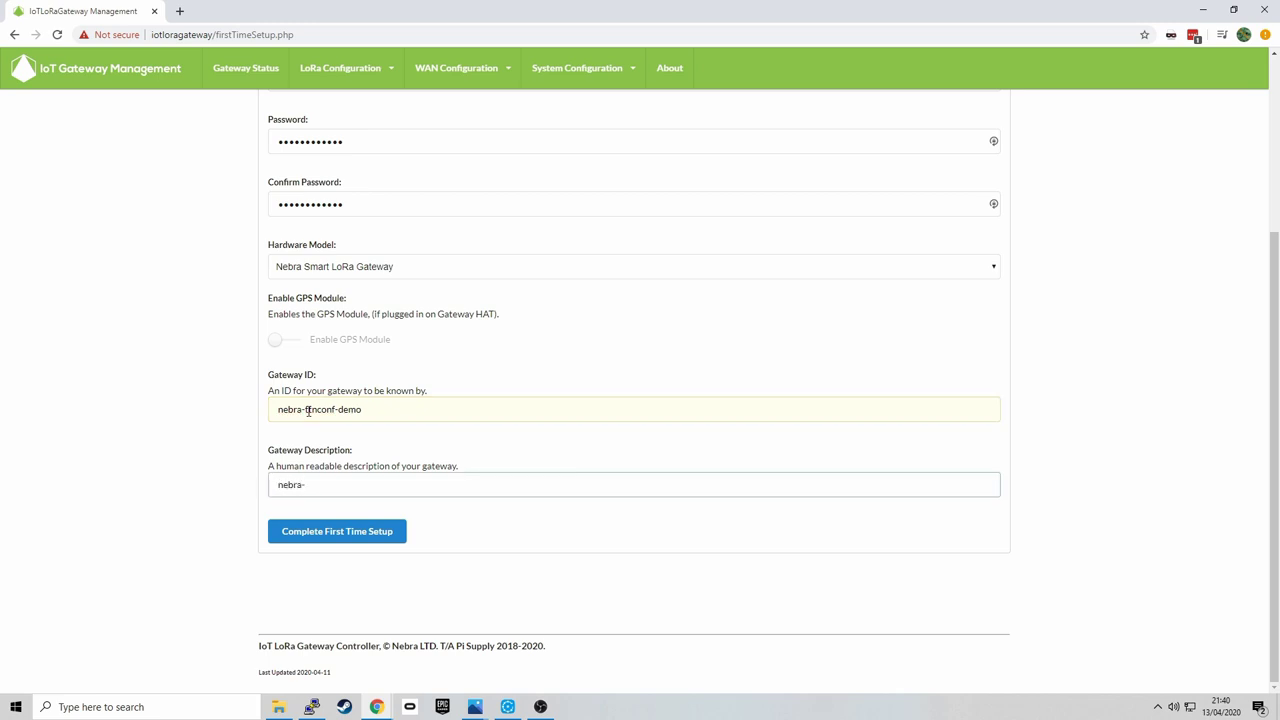
key(ctrl+a)
text(T)
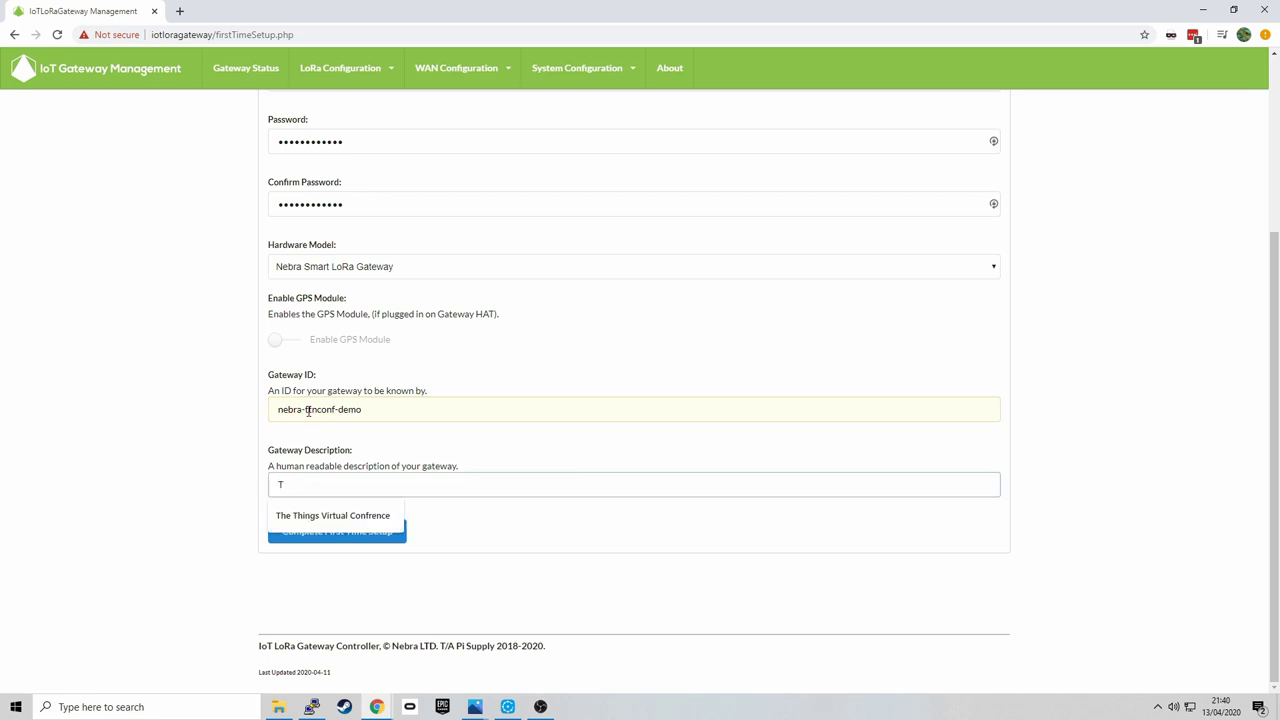
key(Down)
key(Return)
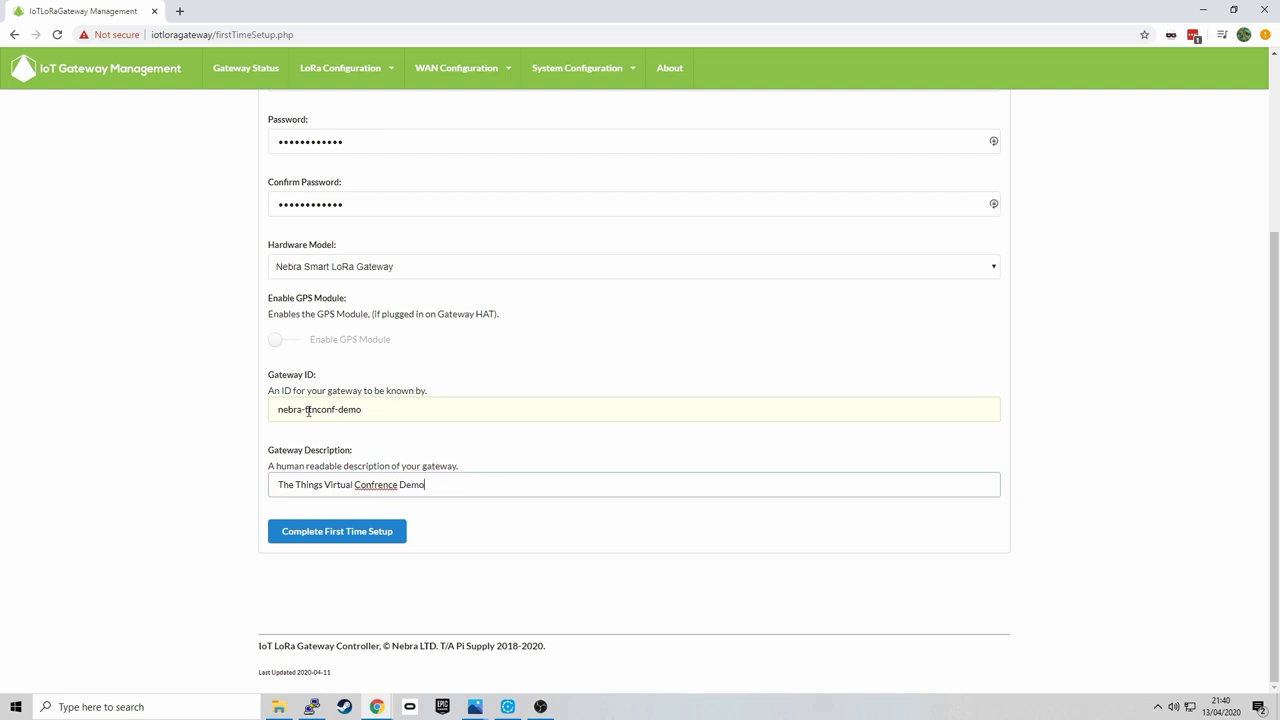
click(360, 533)
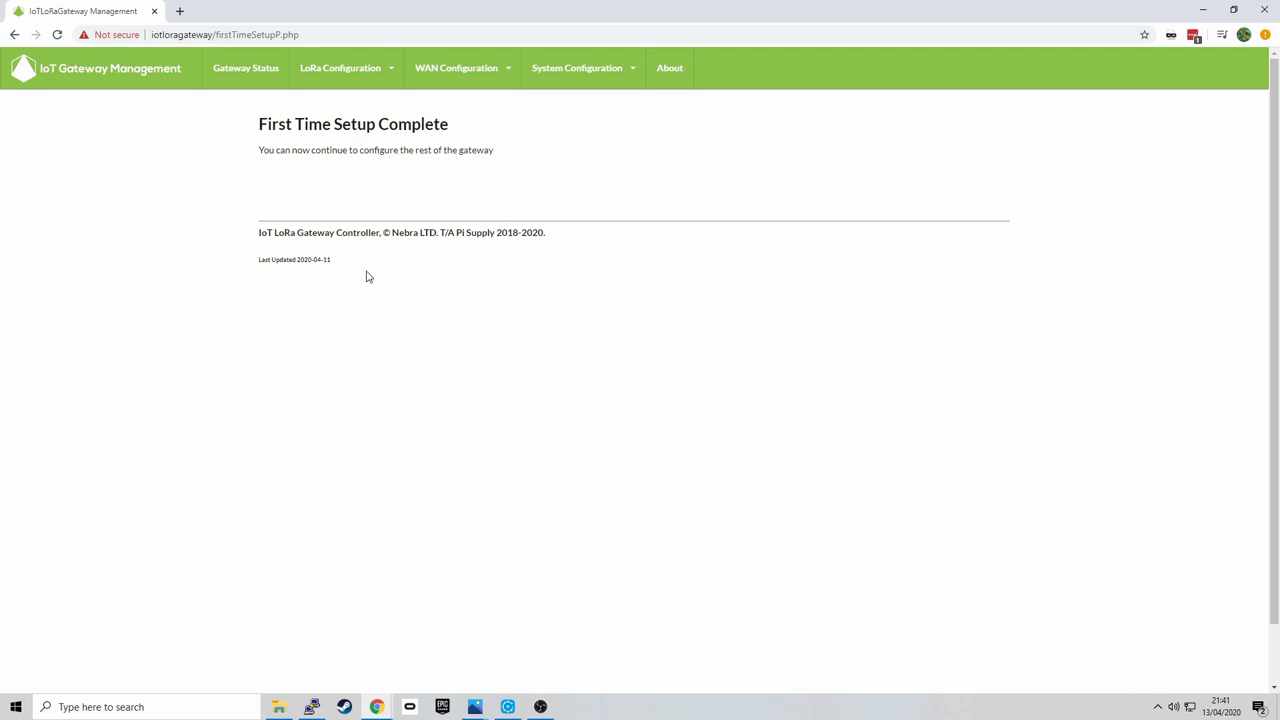
- Log in to the gateway with the saved username and password
click(248, 70)
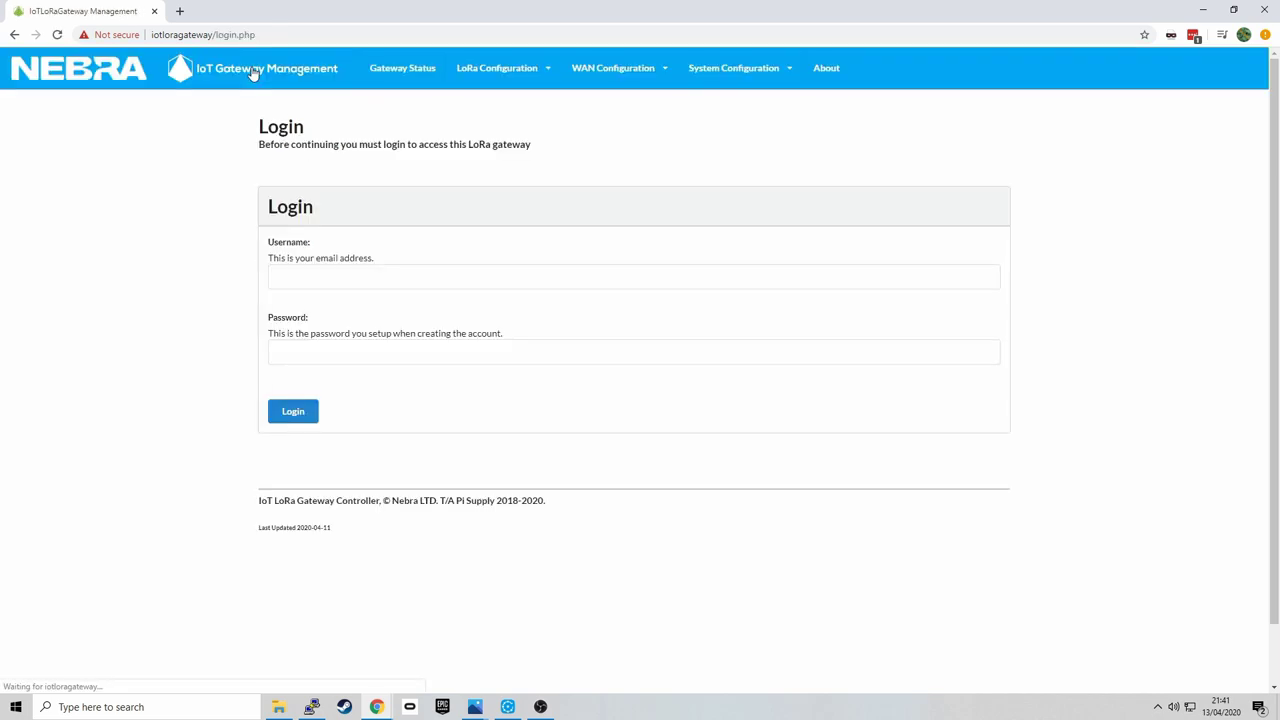
click(900, 277)
click(994, 277)
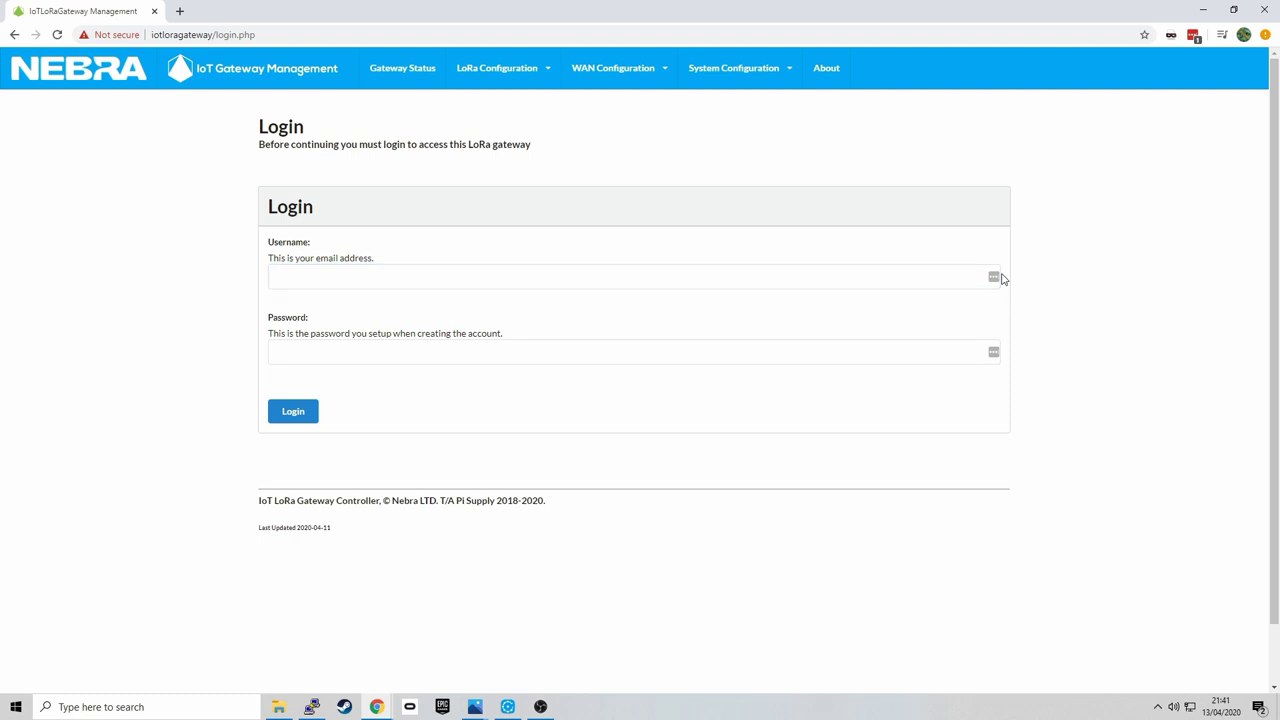
click(870, 367)
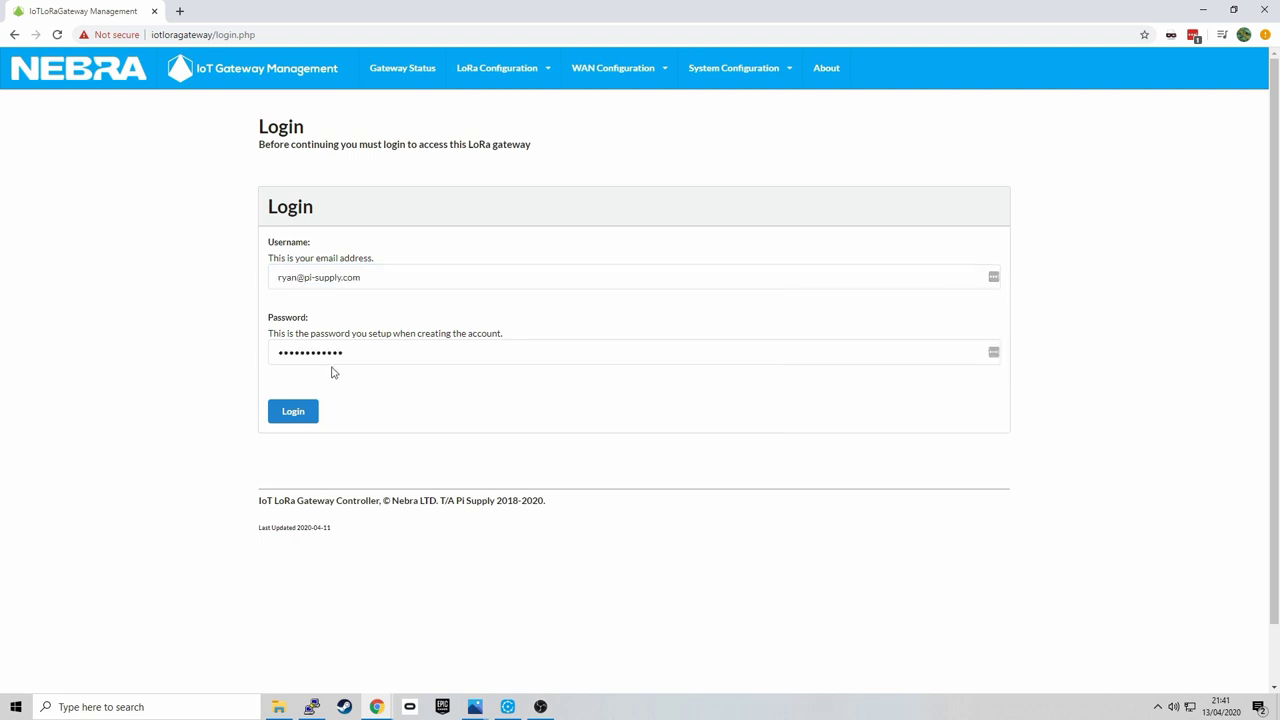
click(296, 414)
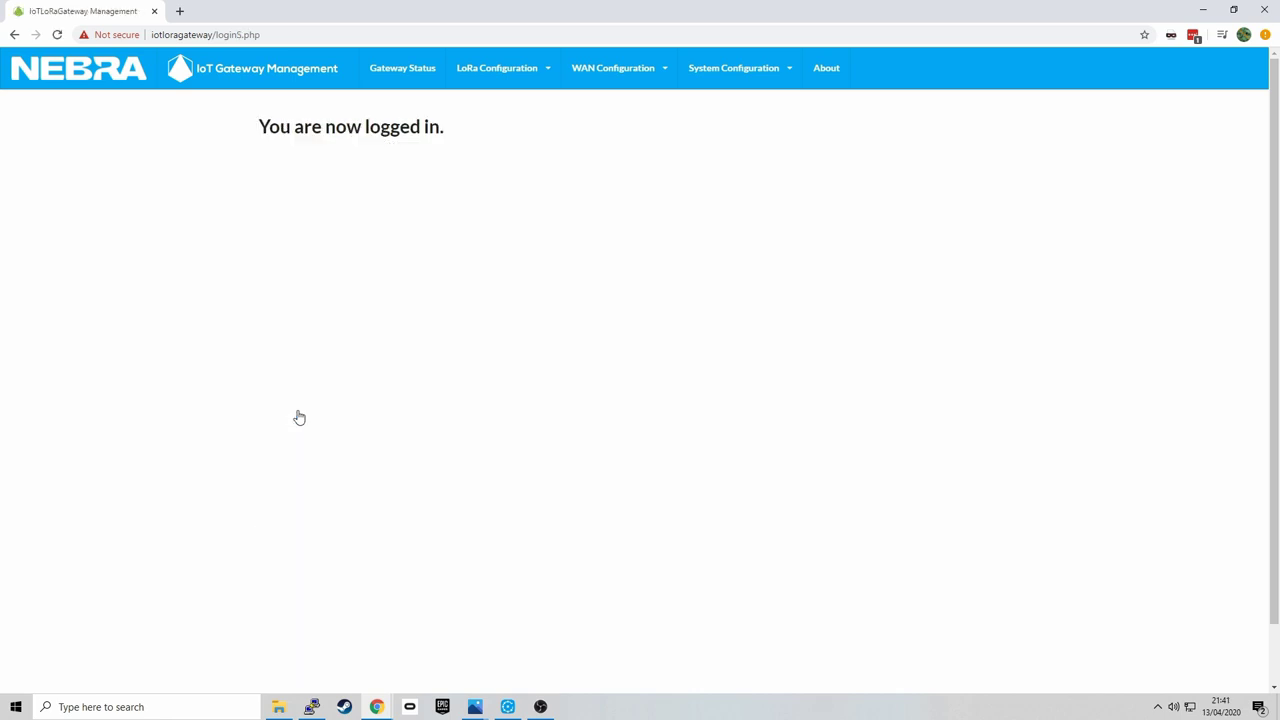
- Open the LoRa Module 1 packet forwarder configuration from LoRa Configuration
click(390, 82)
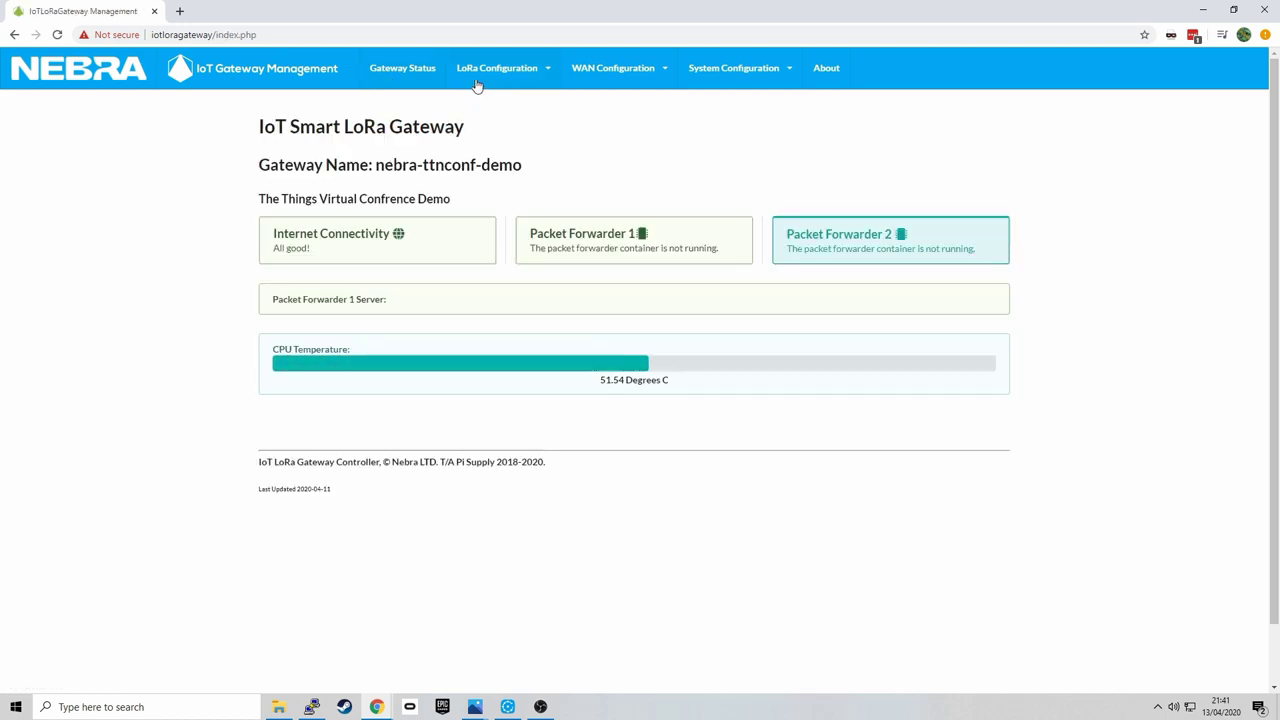
click(476, 88)
click(489, 106)
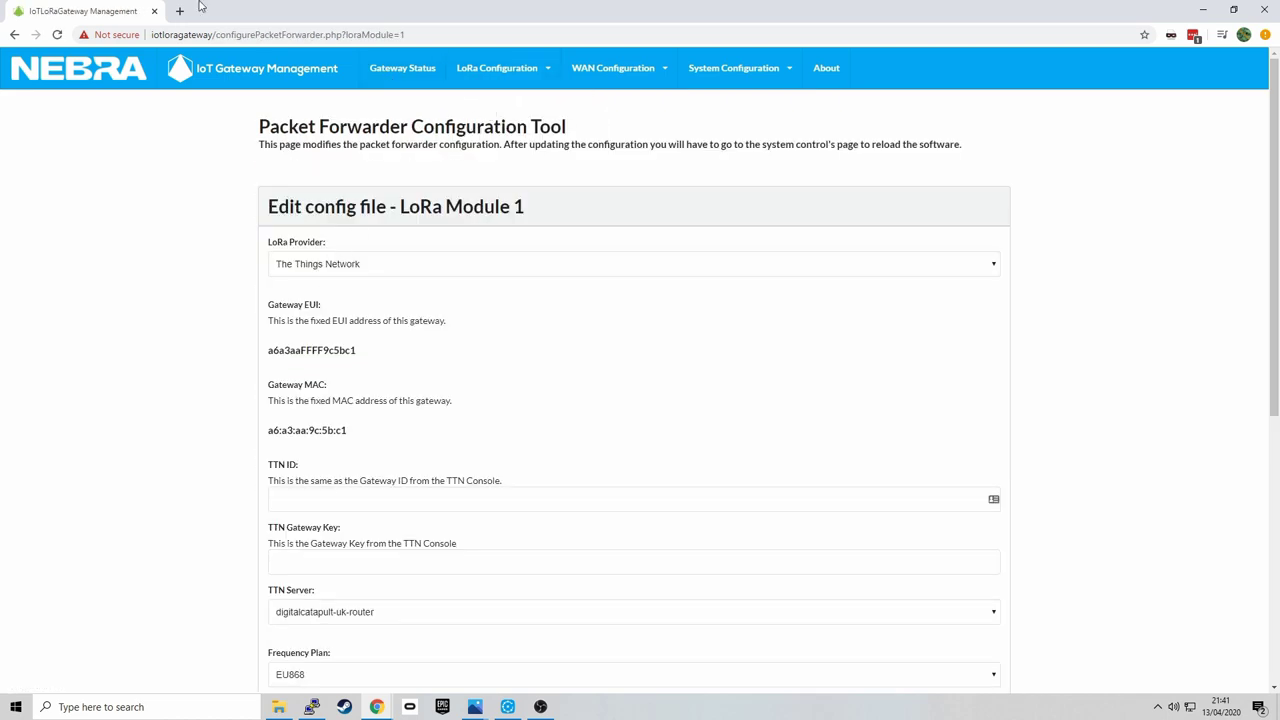
click(180, 12)
- In the TTN console, start a new gateway with ID nebra-smart-gateway-demo and its description
text(cons)
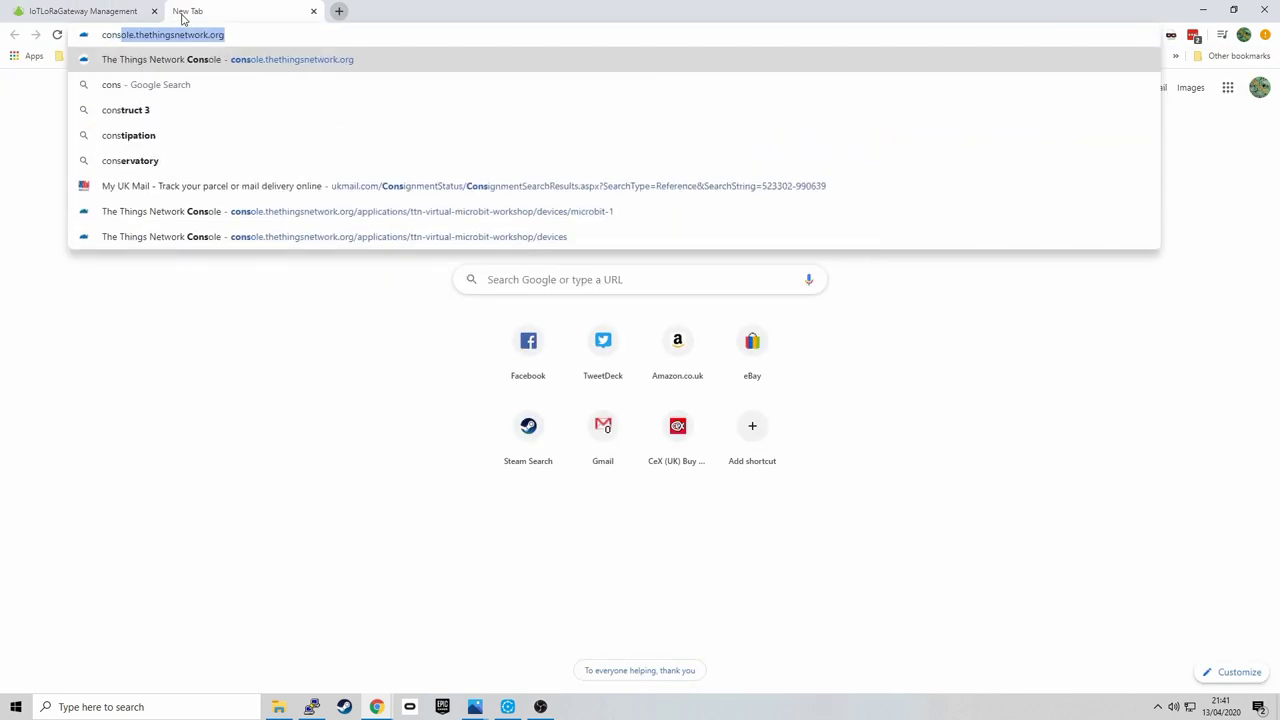
key(Return)
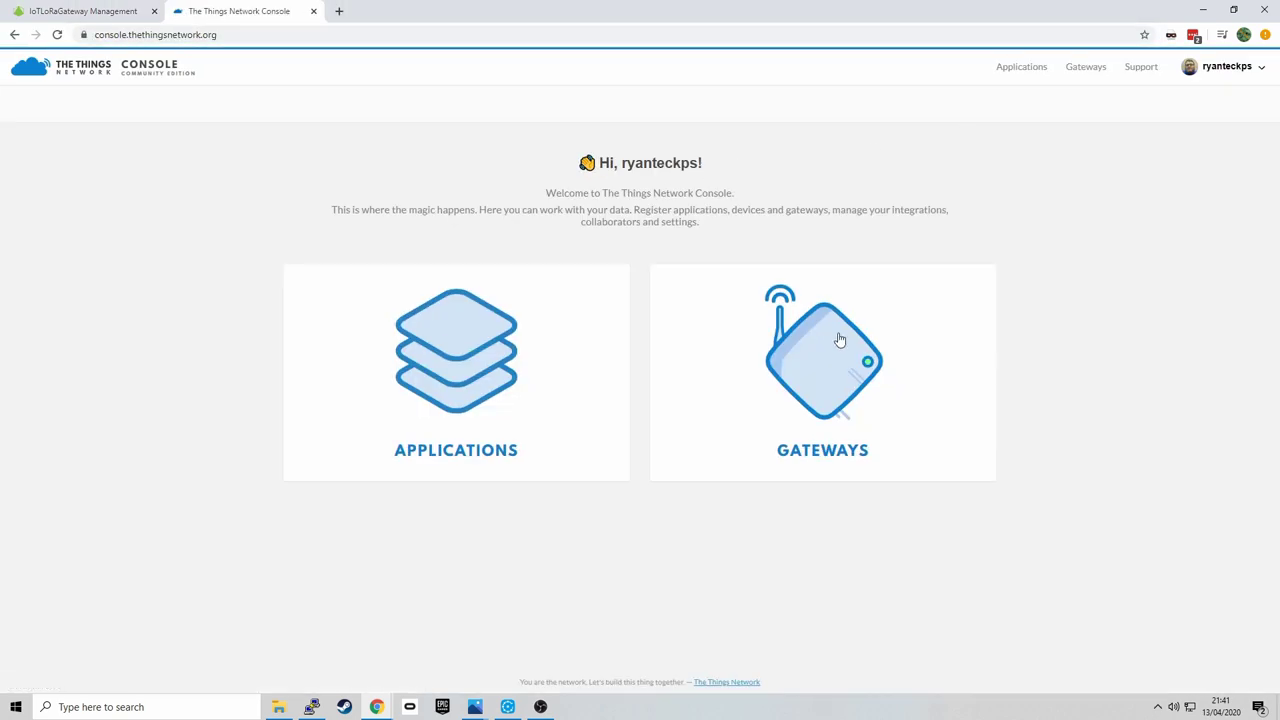
click(840, 341)
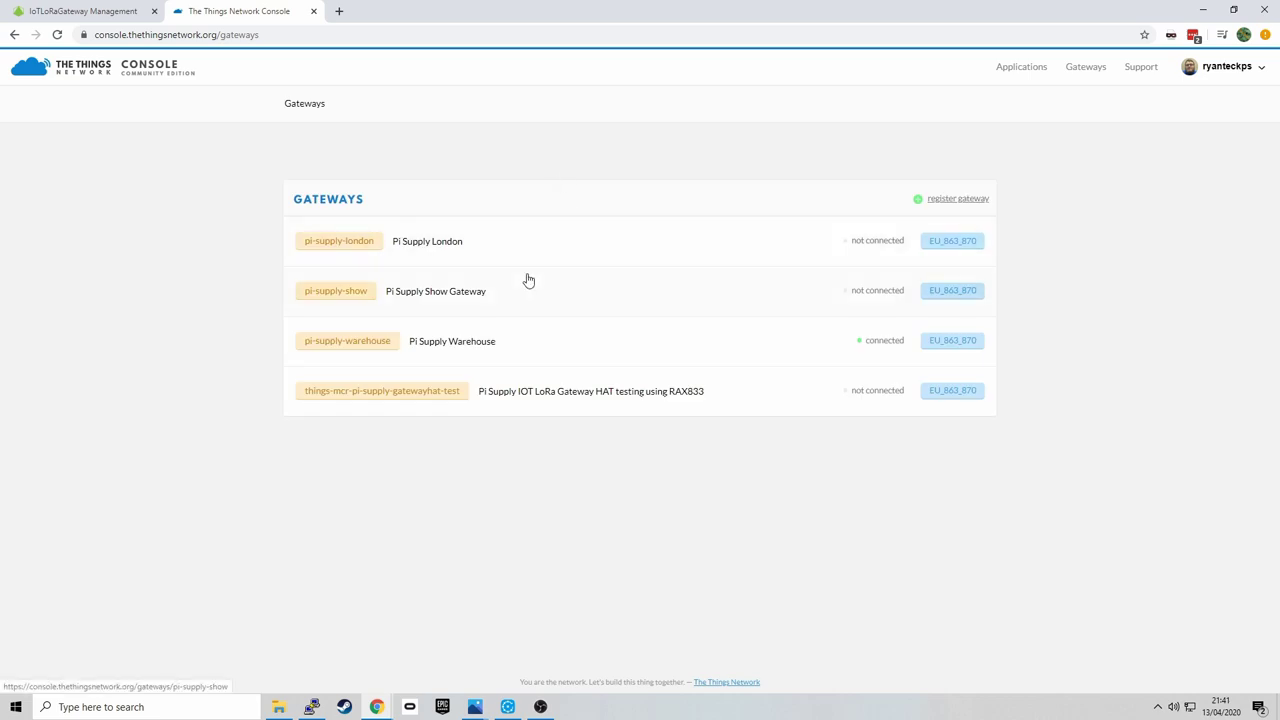
click(964, 202)
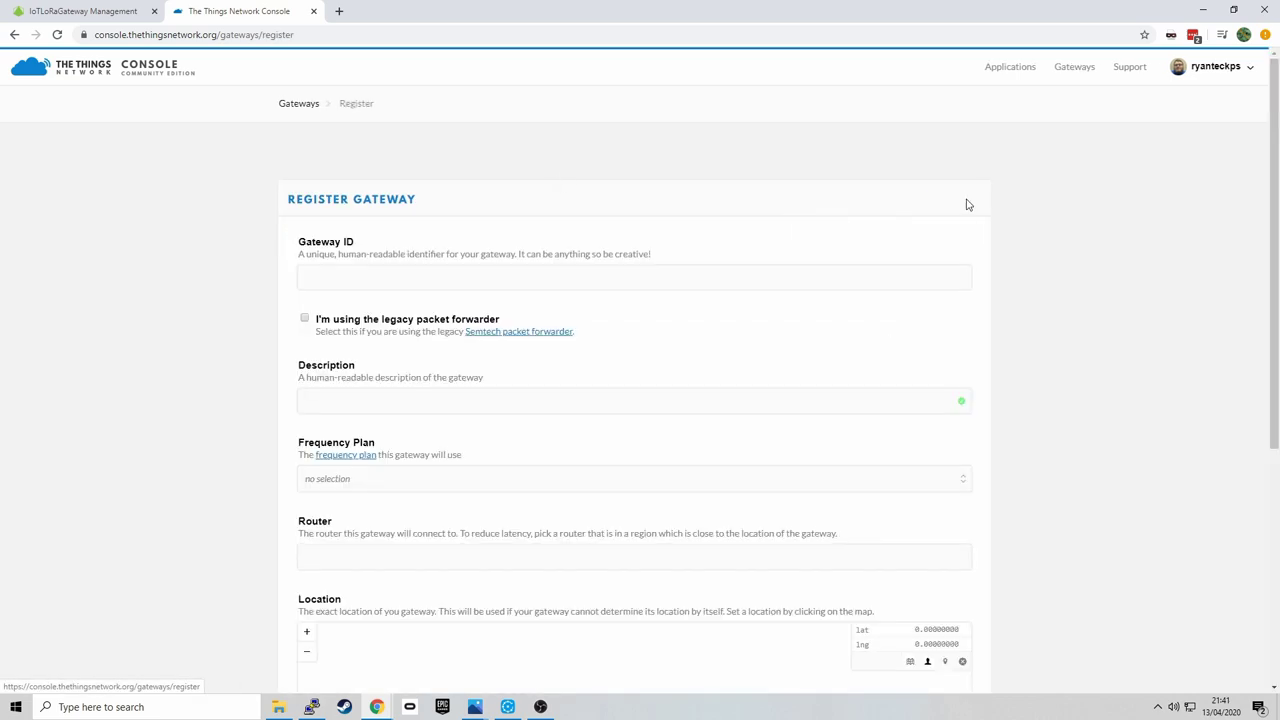
click(649, 281)
text(neb)
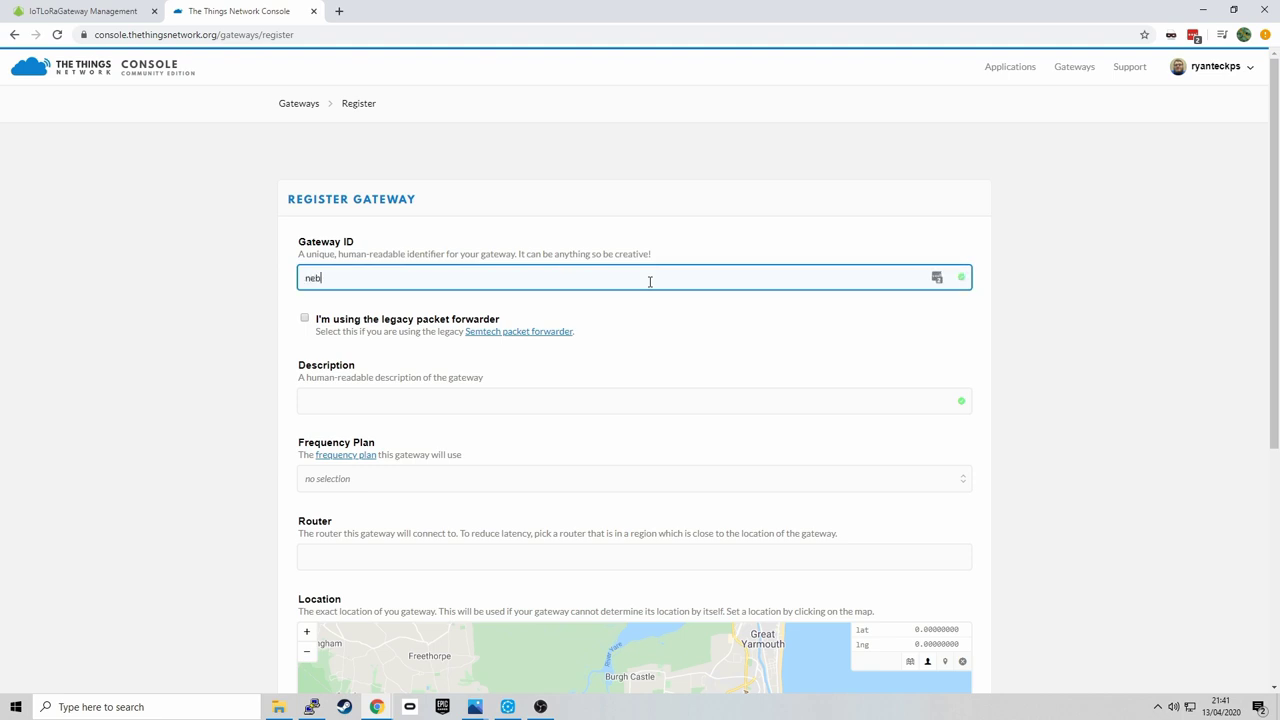
text(ra-smart-ga)
click(475, 396)
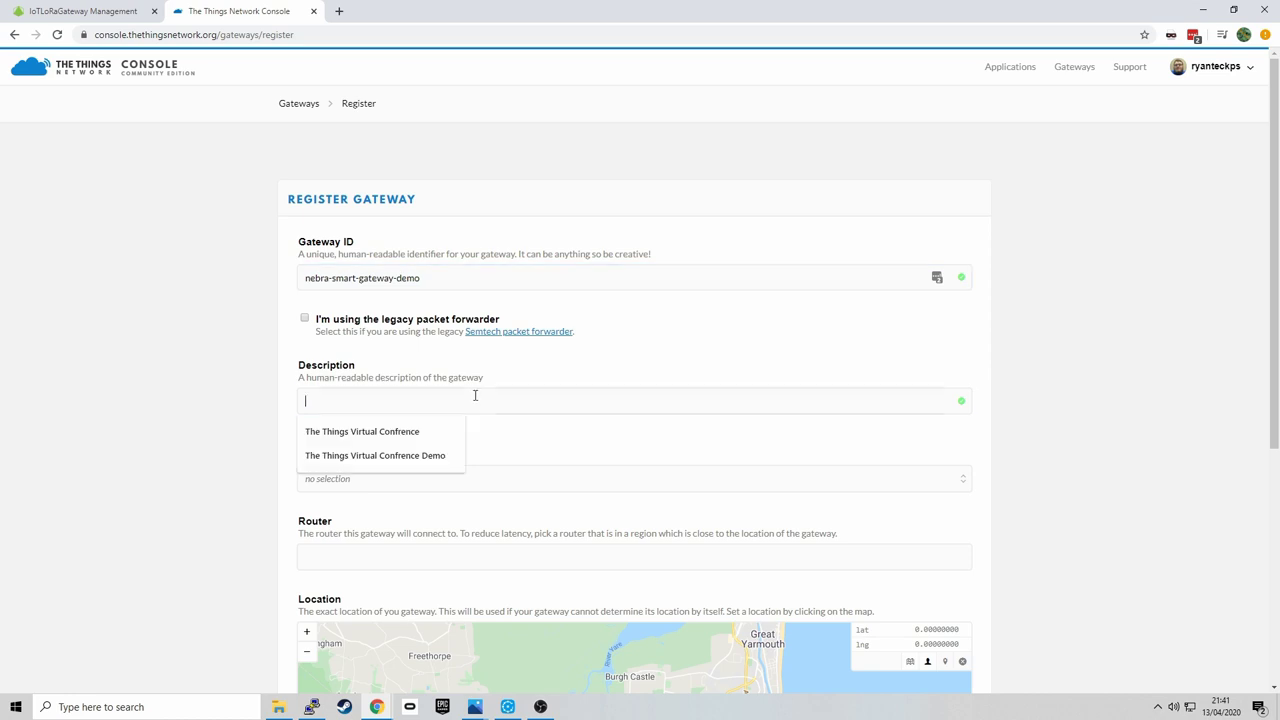
text(Smart Gate)
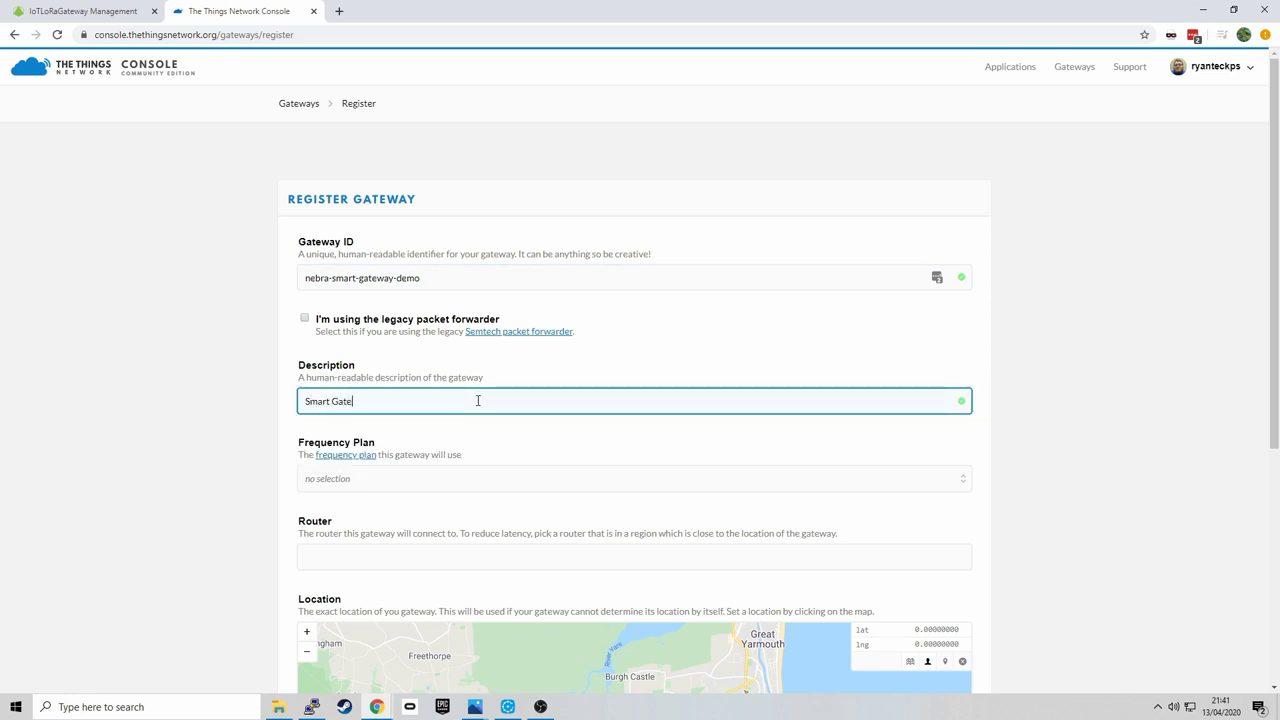
- Choose the Europe 868MHz plan, pin the location on the map, and register the gateway
scroll(903, 446, down, 3)
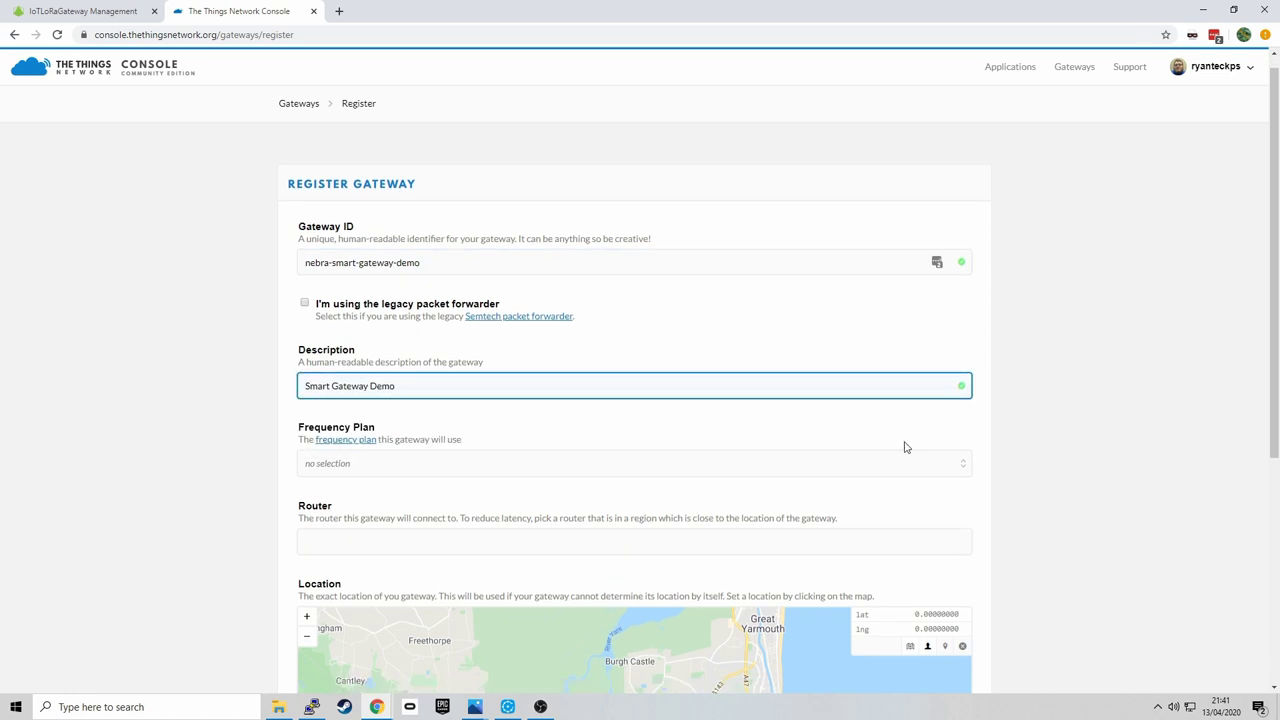
click(786, 147)
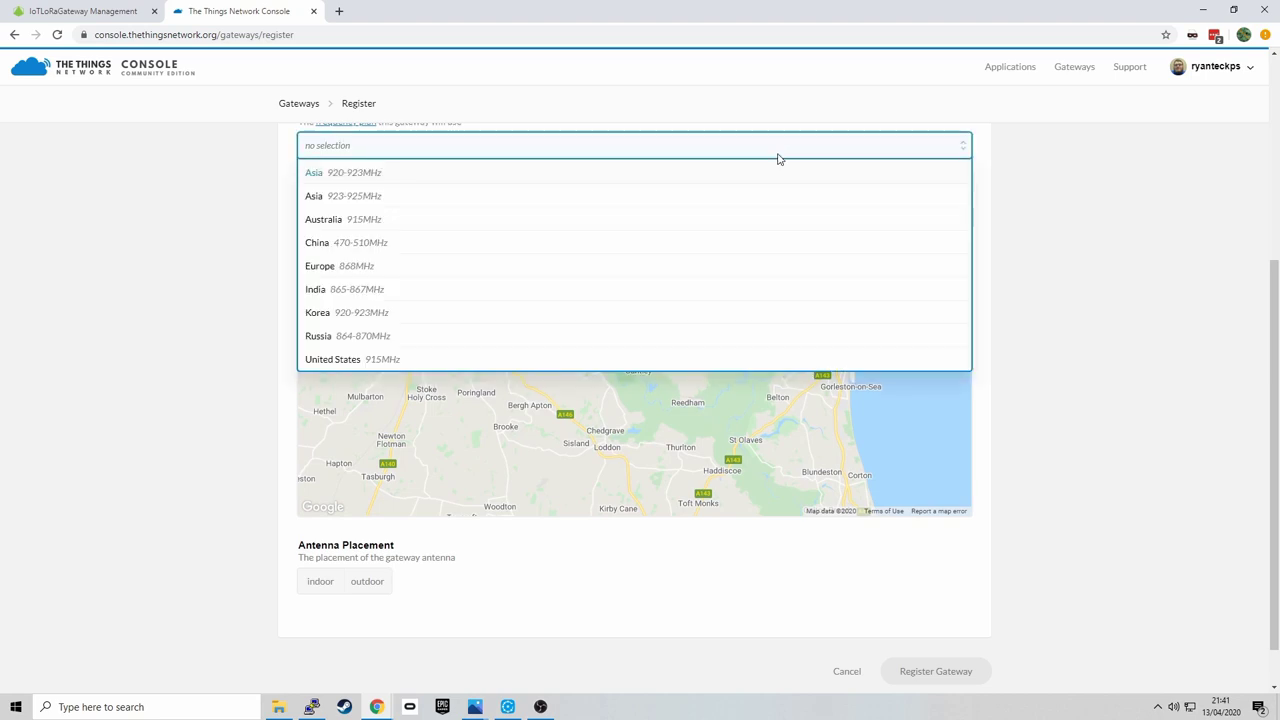
click(667, 264)
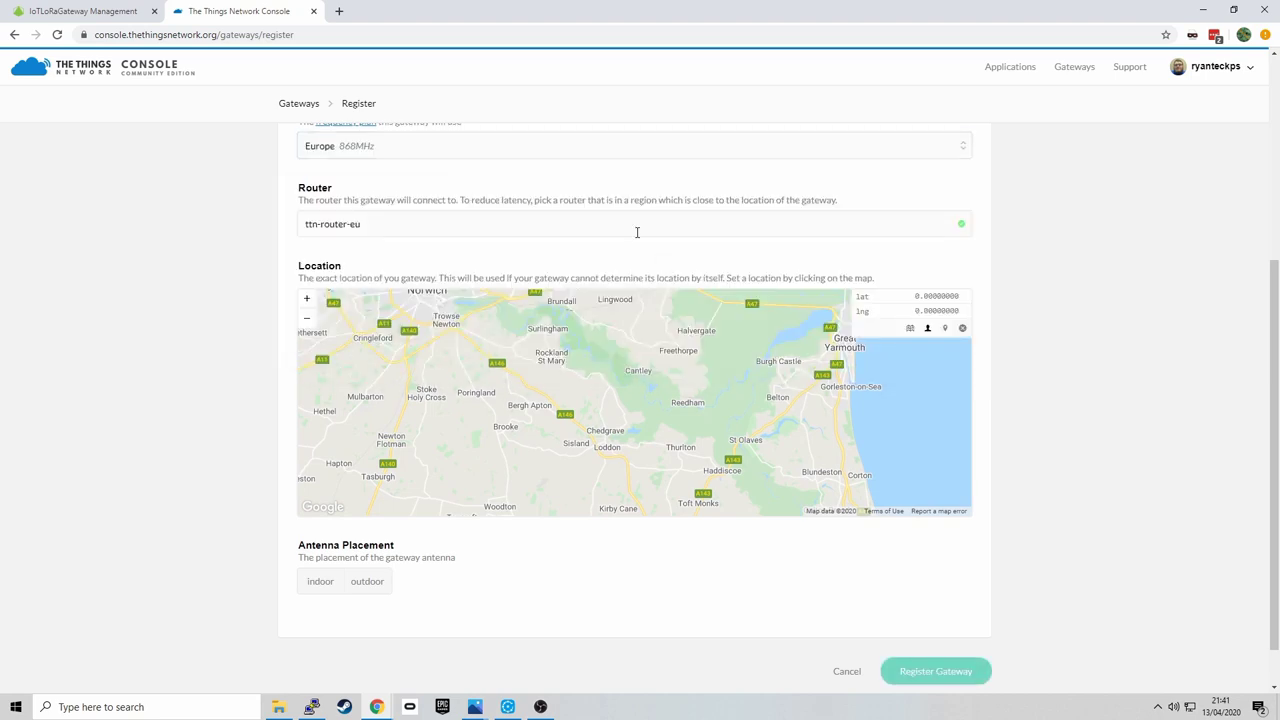
scroll(849, 430, up, 4)
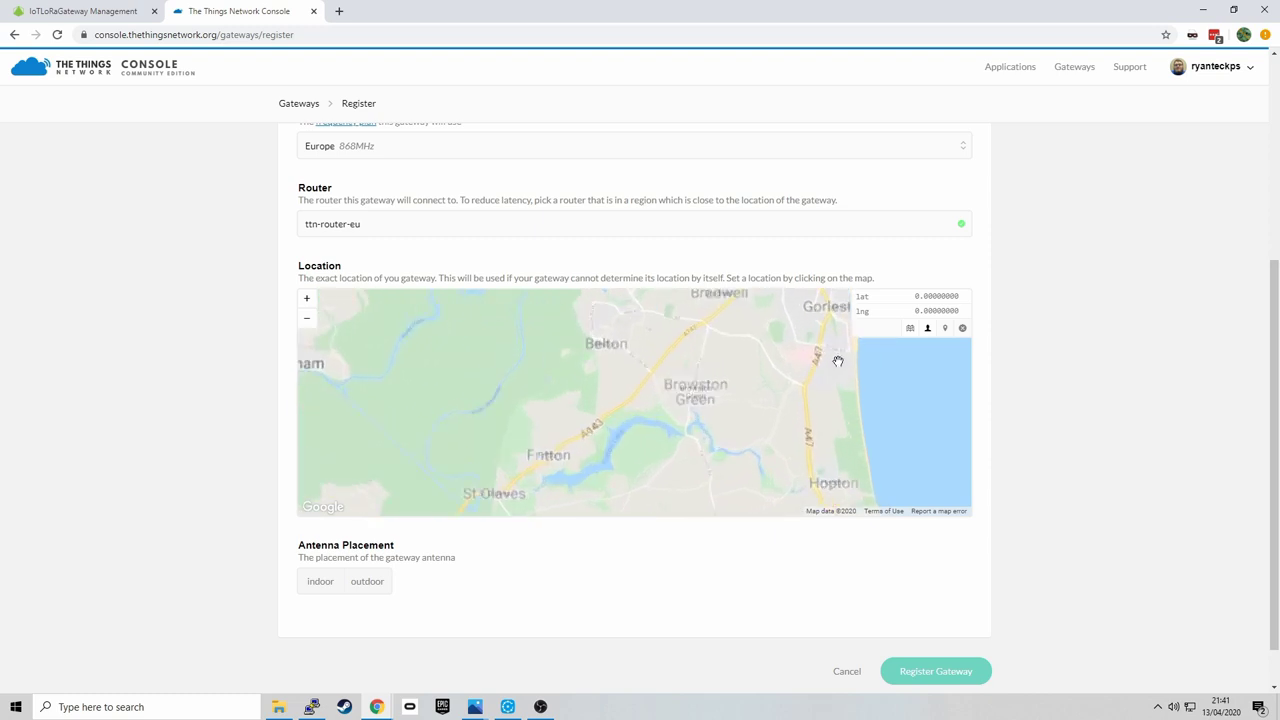
scroll(808, 423, up, 3)
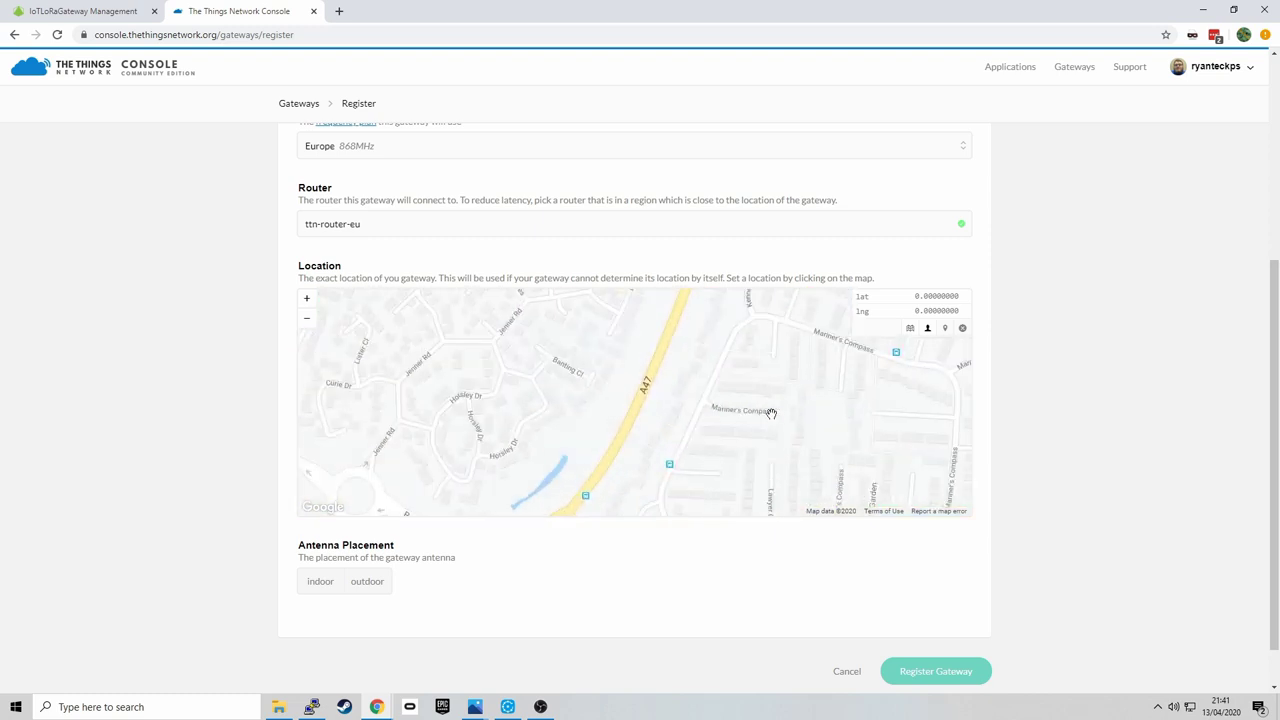
click(766, 409)
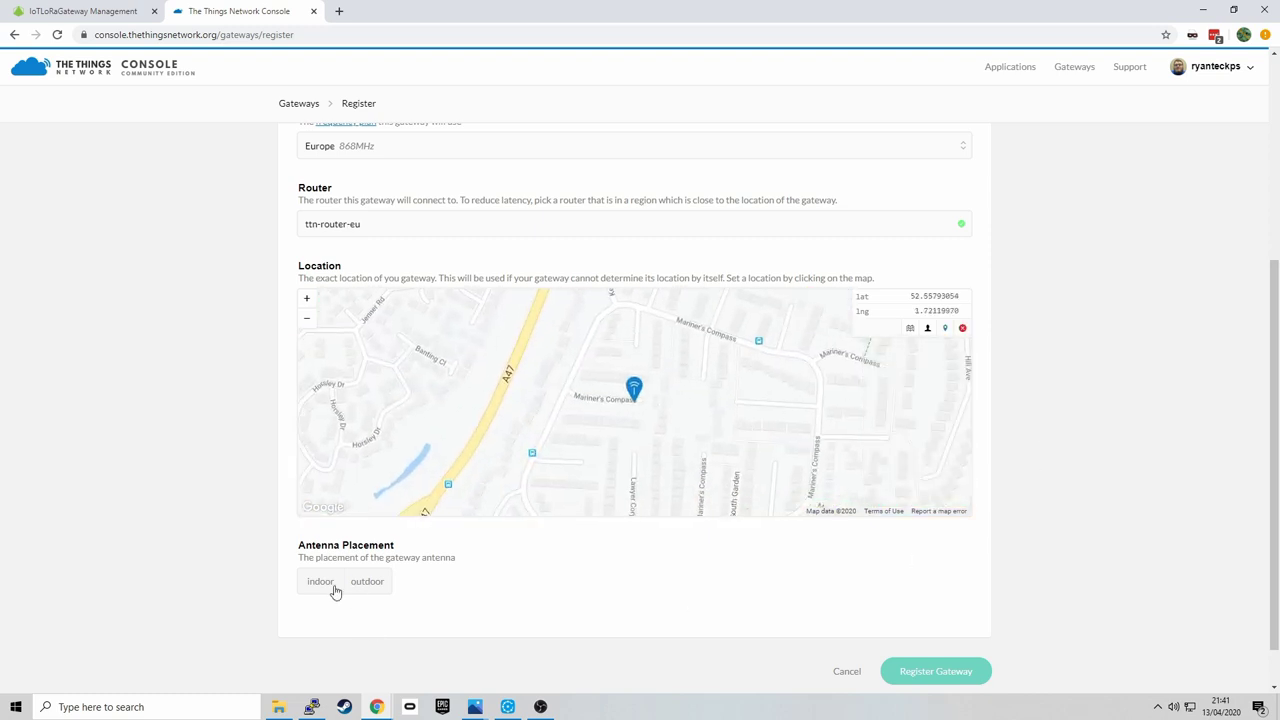
scroll(590, 645, up, 3)
scroll(928, 414, down, 4)
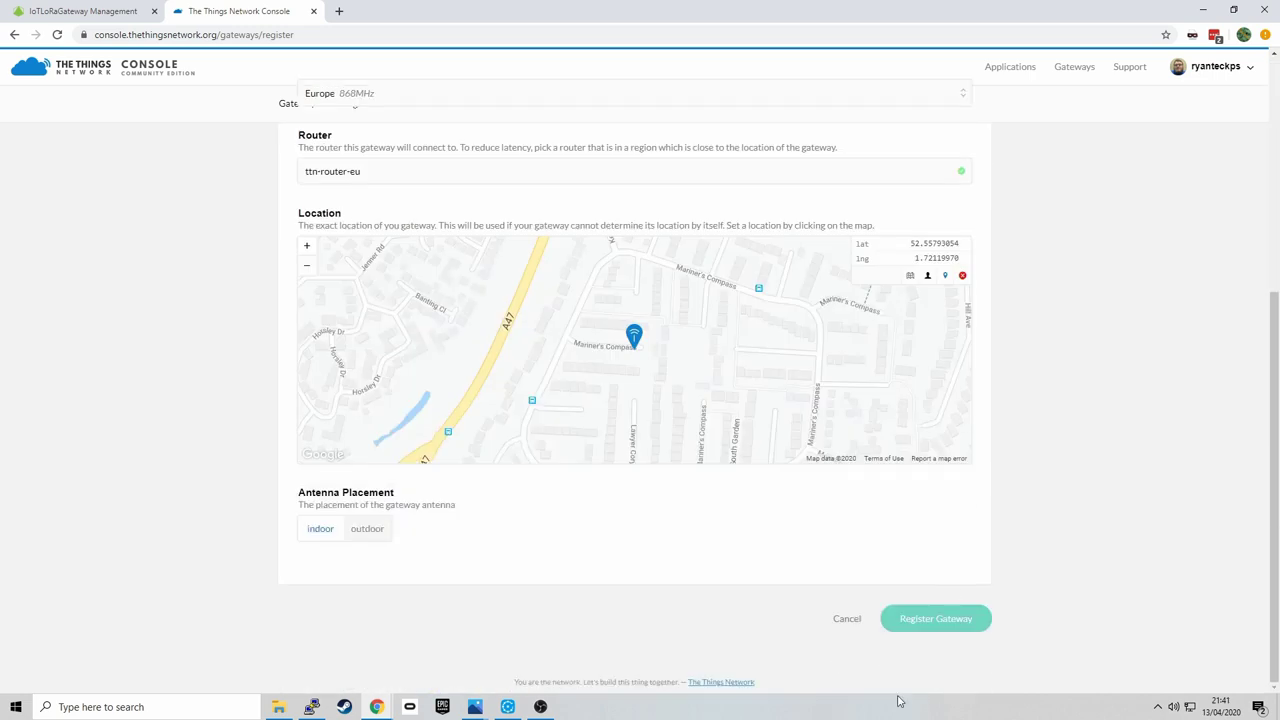
click(920, 625)
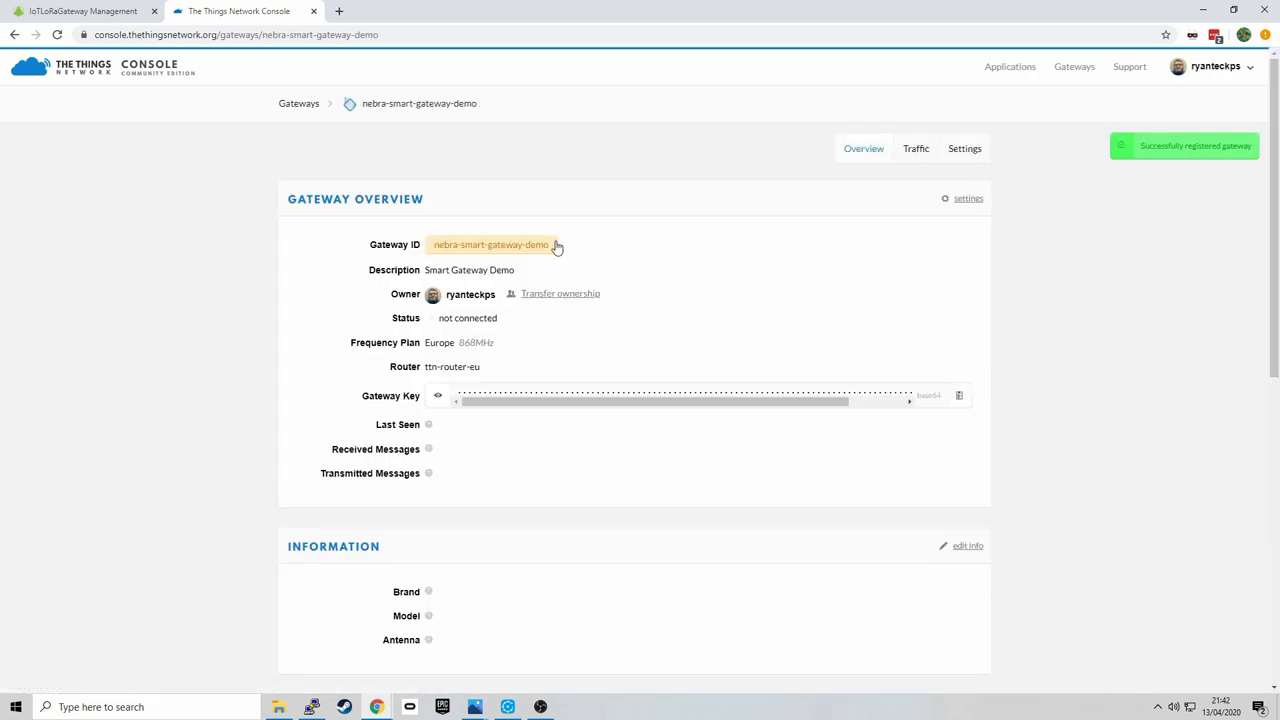
- Copy gateway ID nebra-smart-gateway-demo and the gateway key from TTN into packet forwarder 1
drag(557, 246, 434, 246)
right_click(440, 246)
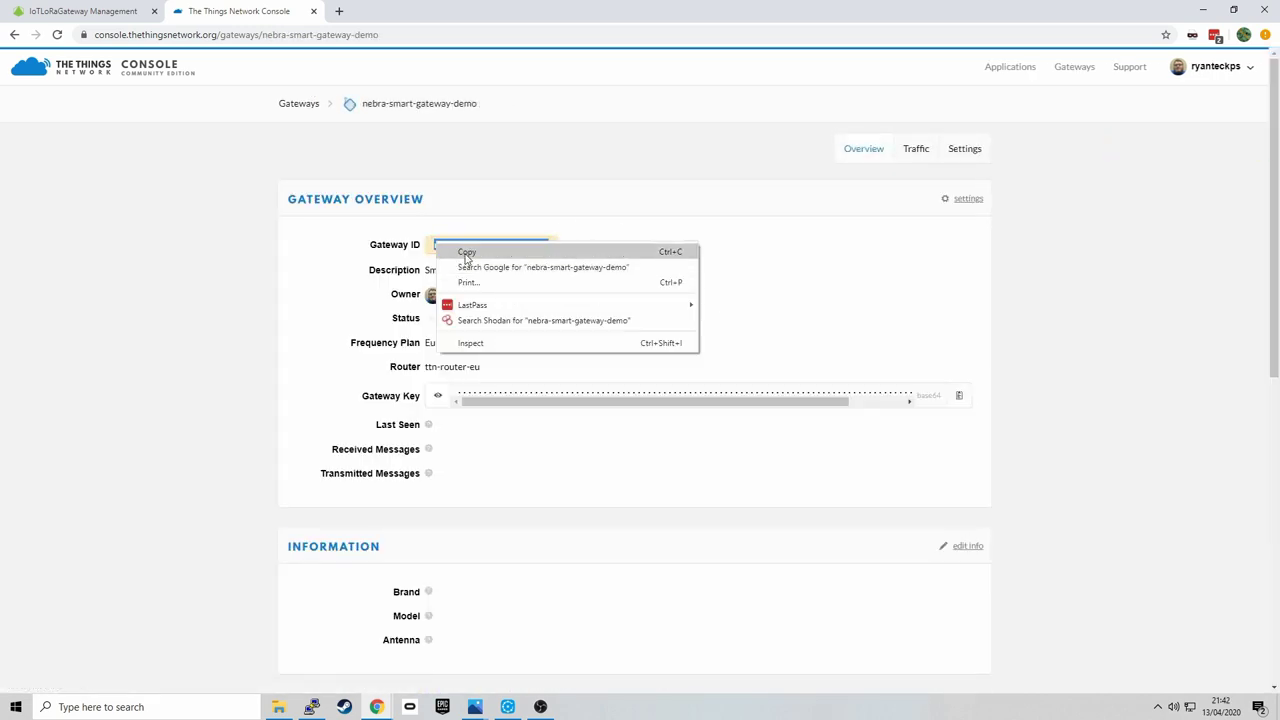
click(466, 252)
click(168, 10)
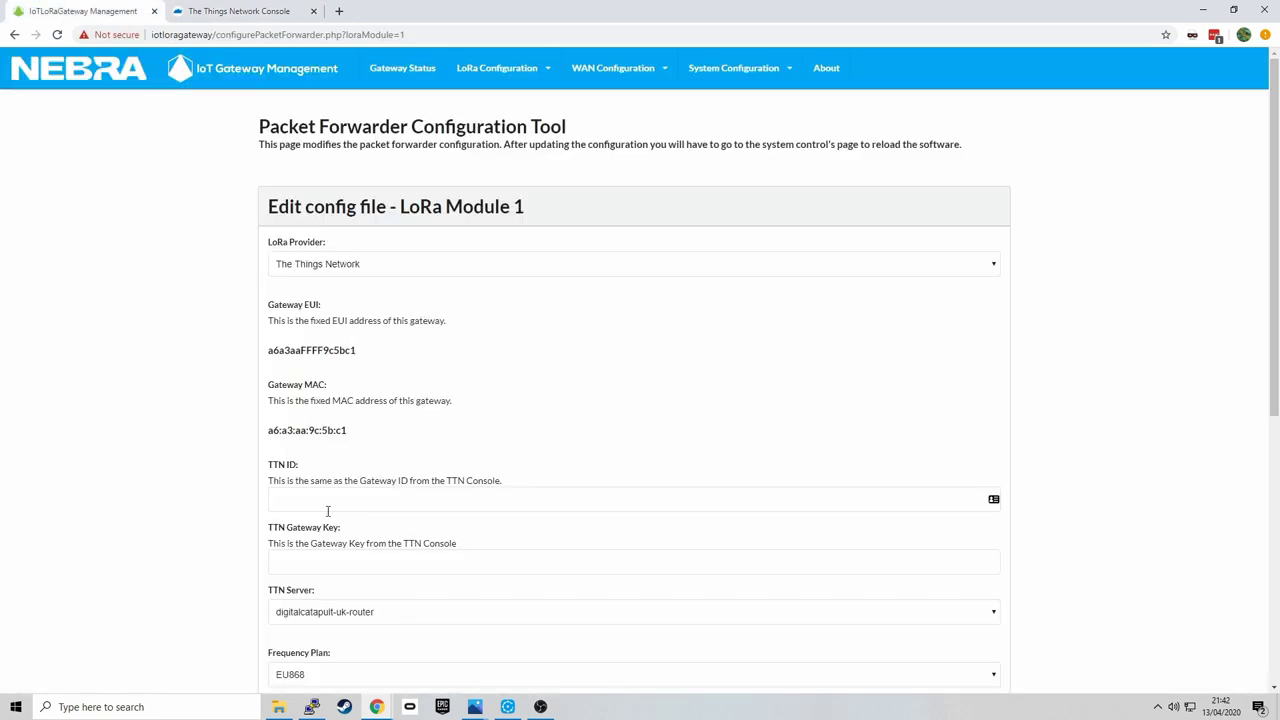
click(327, 499)
key(ctrl+v)
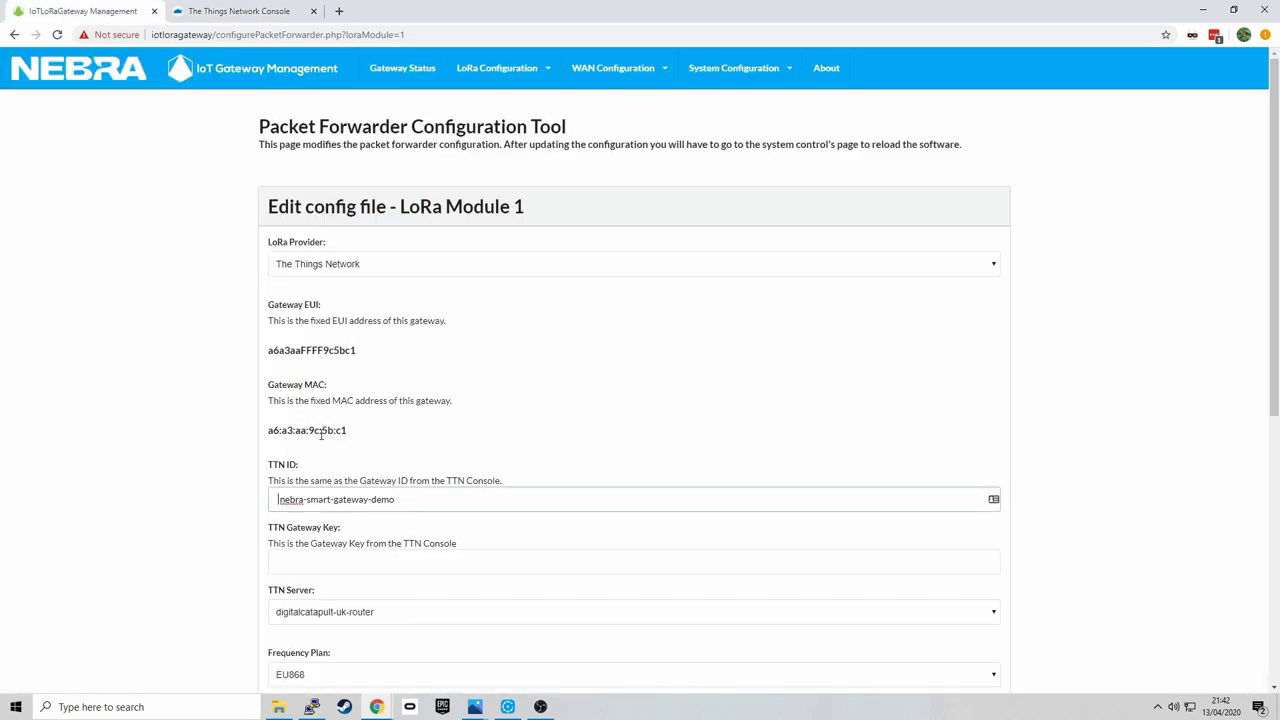
key(ctrl+Tab)
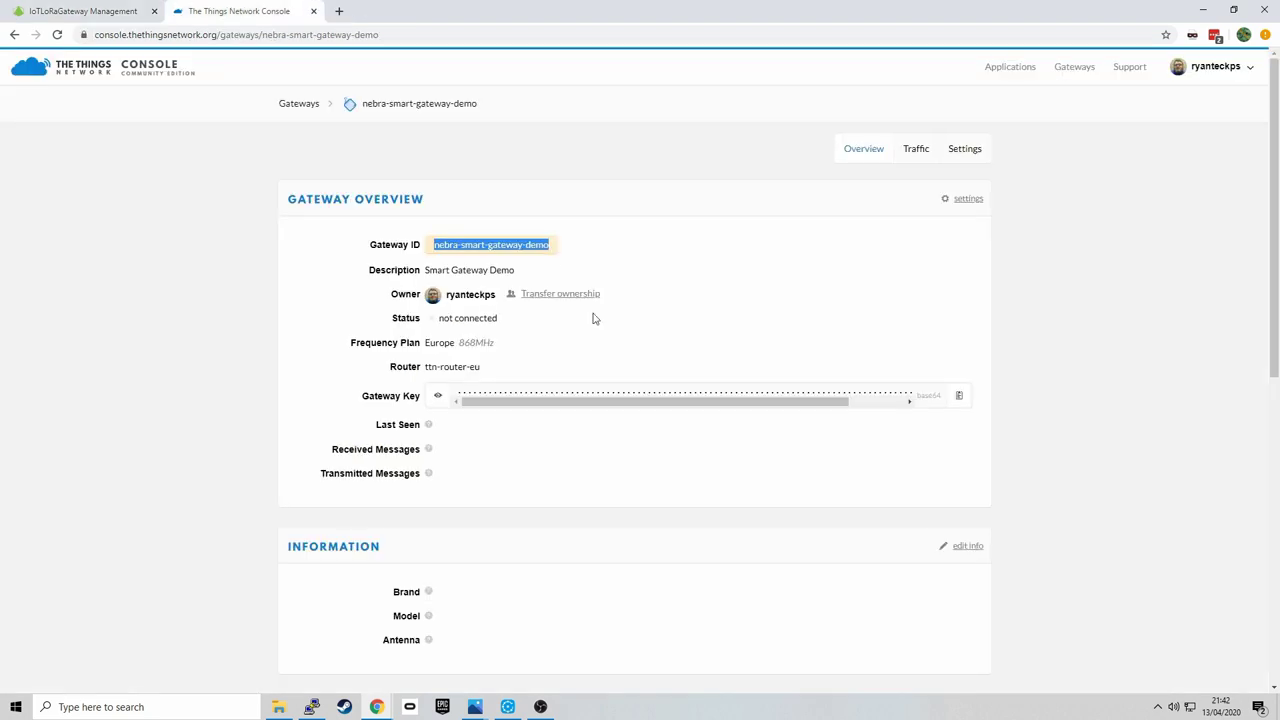
click(958, 396)
key(ctrl+Tab)
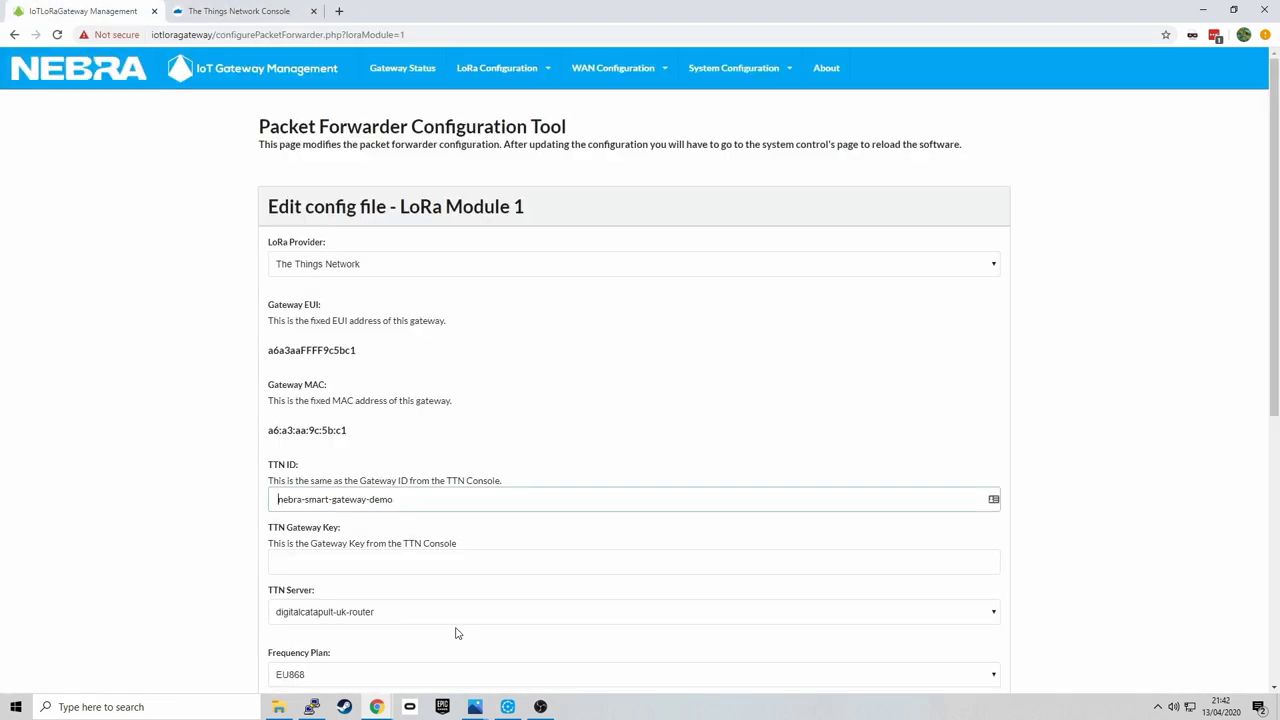
click(416, 563)
key(ctrl+v)
scroll(416, 569, down, 4)
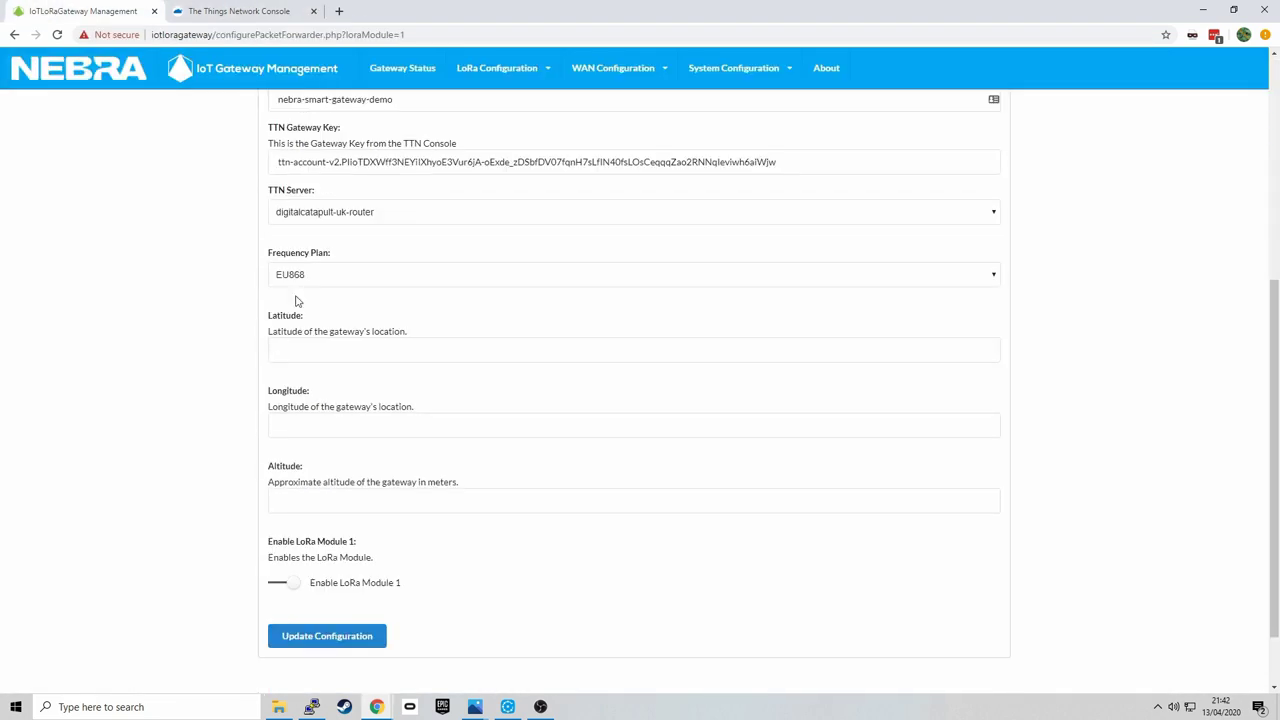
click(310, 222)
click(352, 292)
click(243, 8)
click(950, 152)
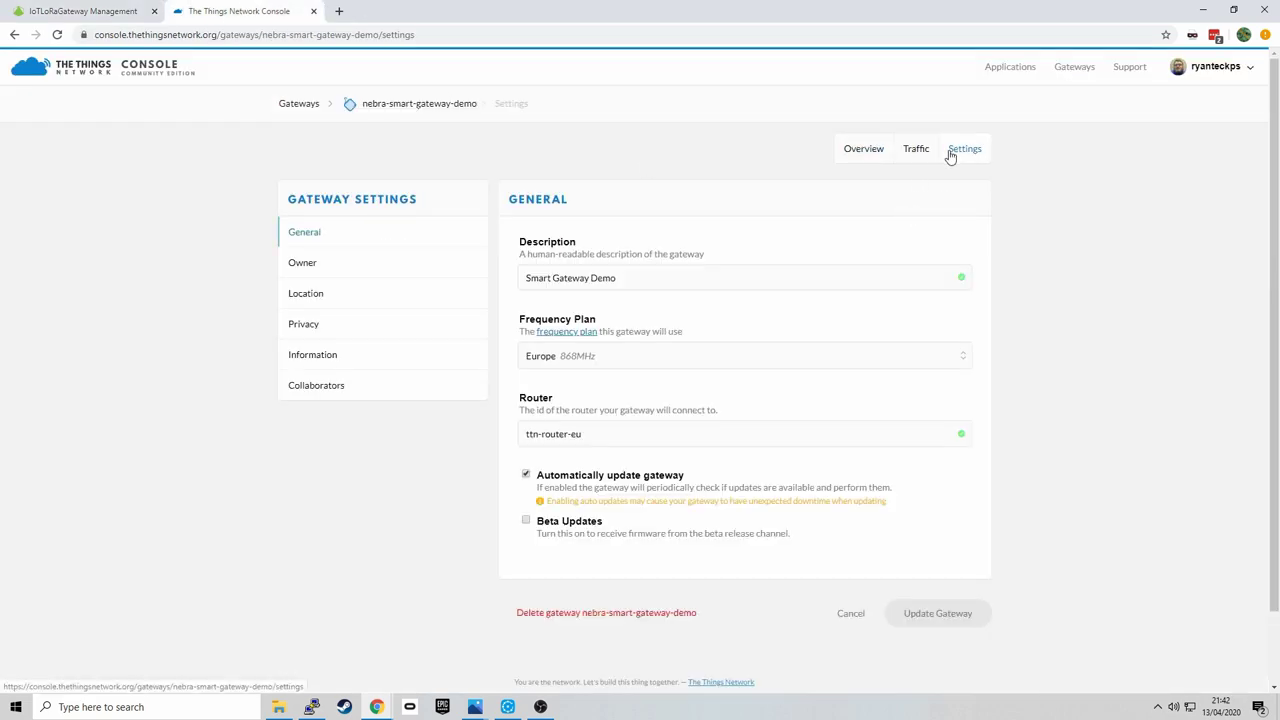
click(367, 297)
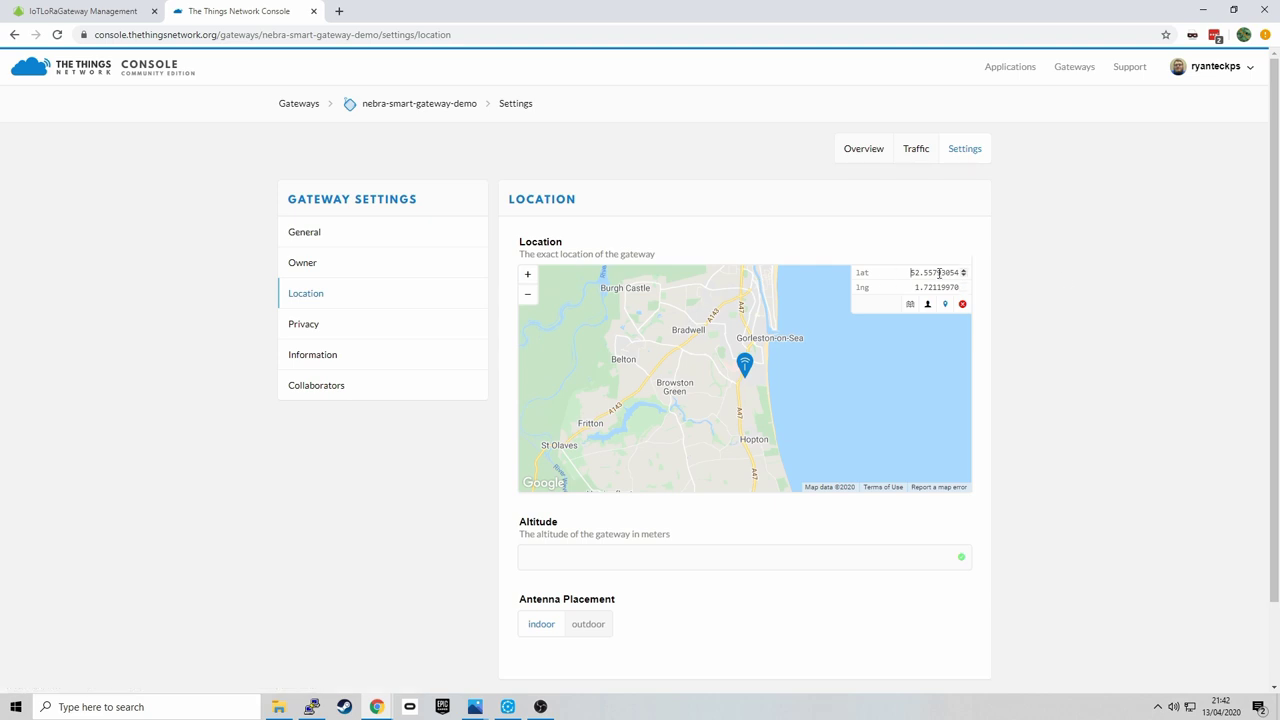
double_click(937, 272)
click(50, 8)
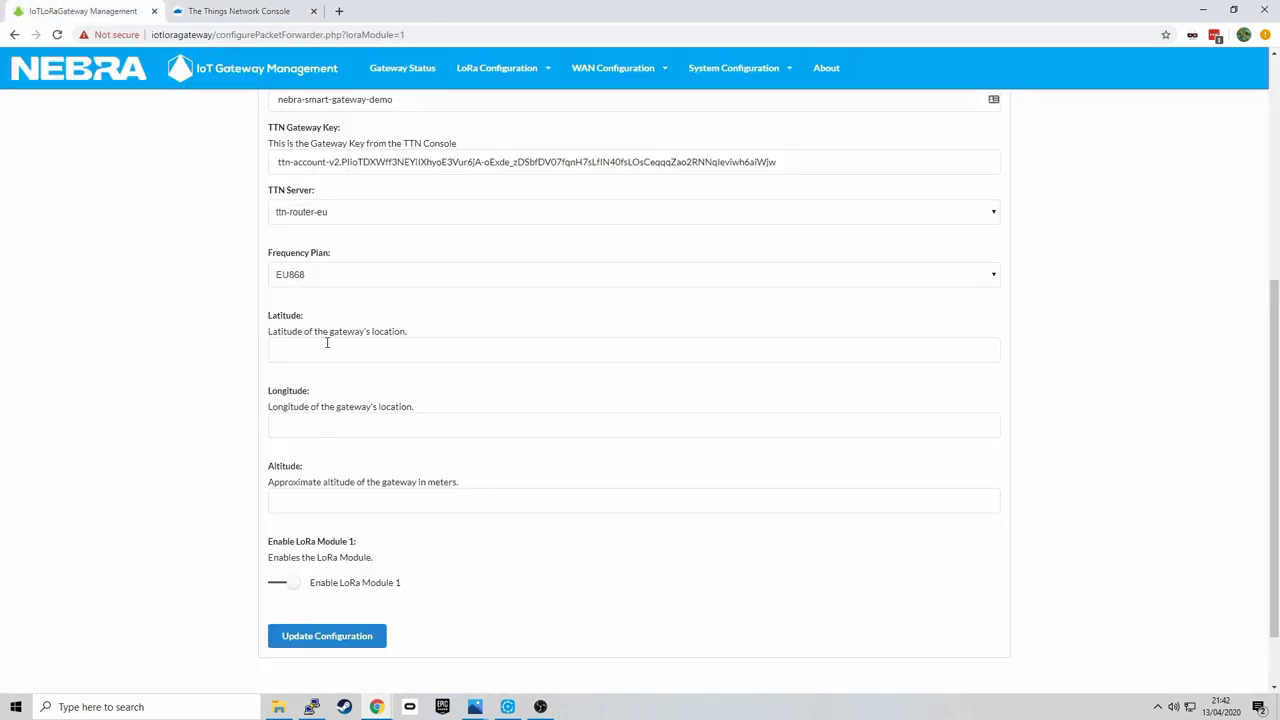
click(326, 349)
key(ctrl+v)
- Enter longitude 1.72119970 and save the packet forwarder 1 configuration
click(288, 10)
click(907, 287)
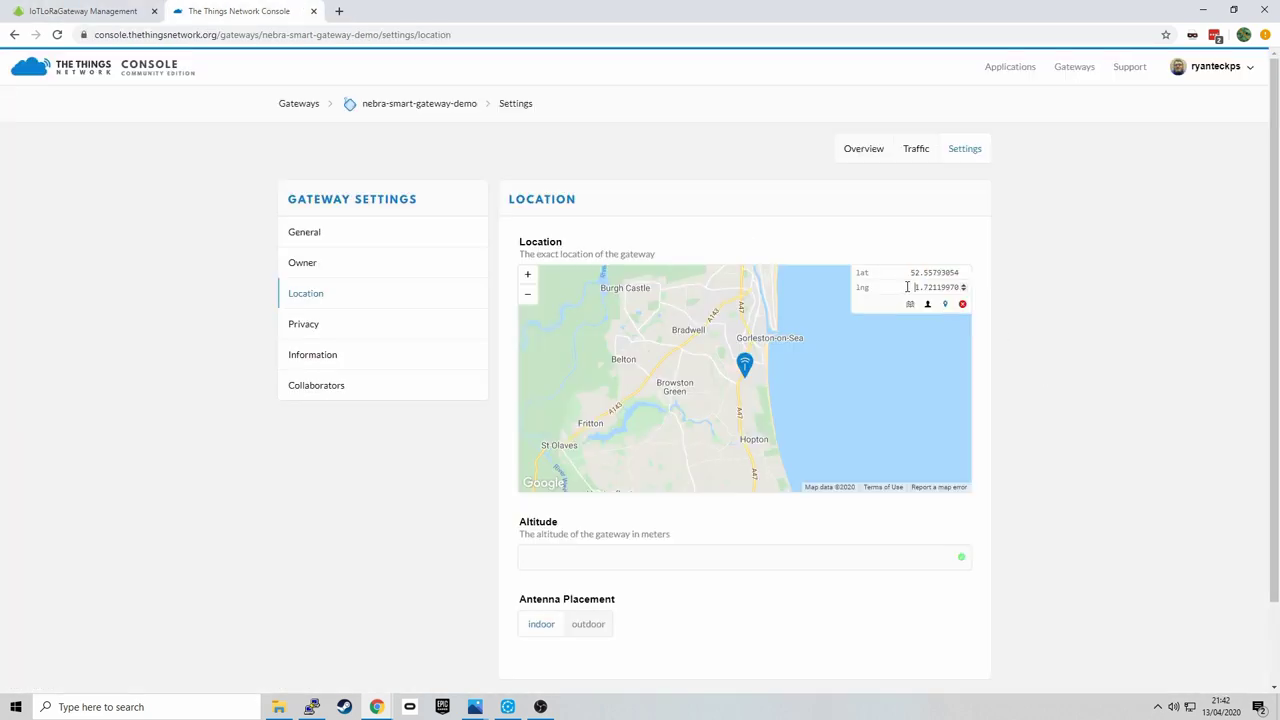
double_click(907, 287)
key(ctrl+c)
click(40, 10)
click(327, 430)
key(ctrl+v)
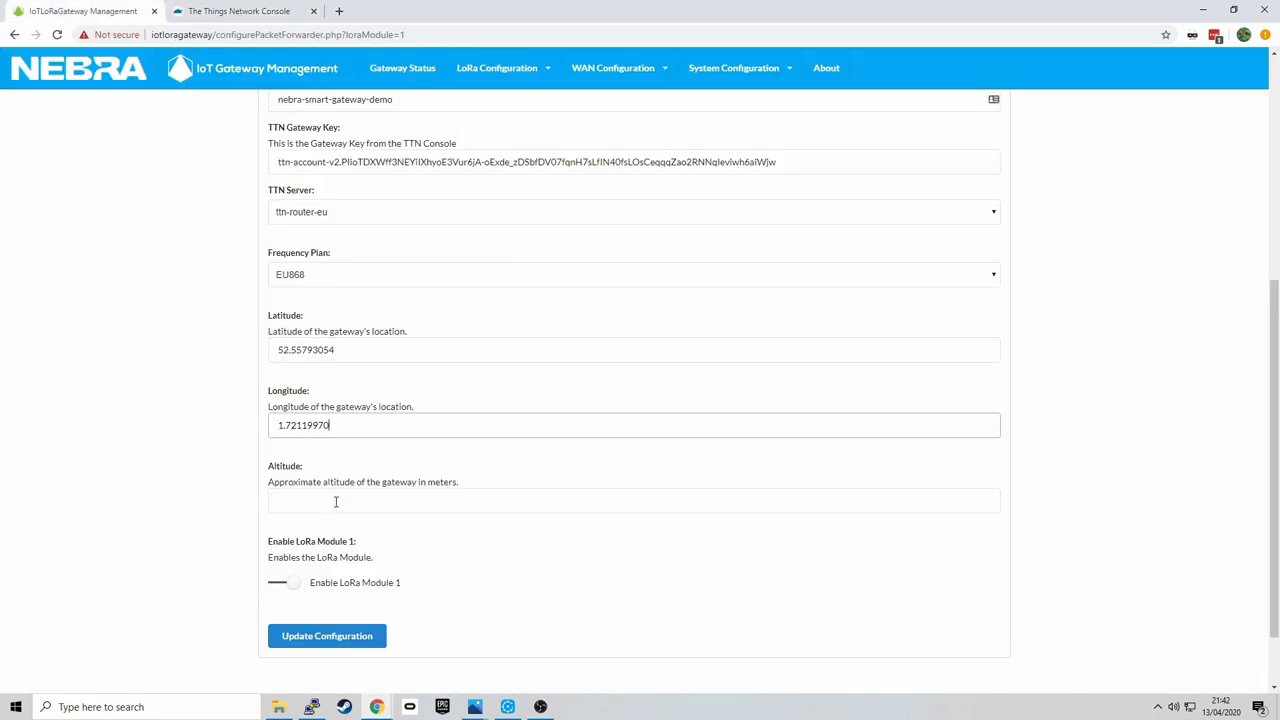
click(335, 503)
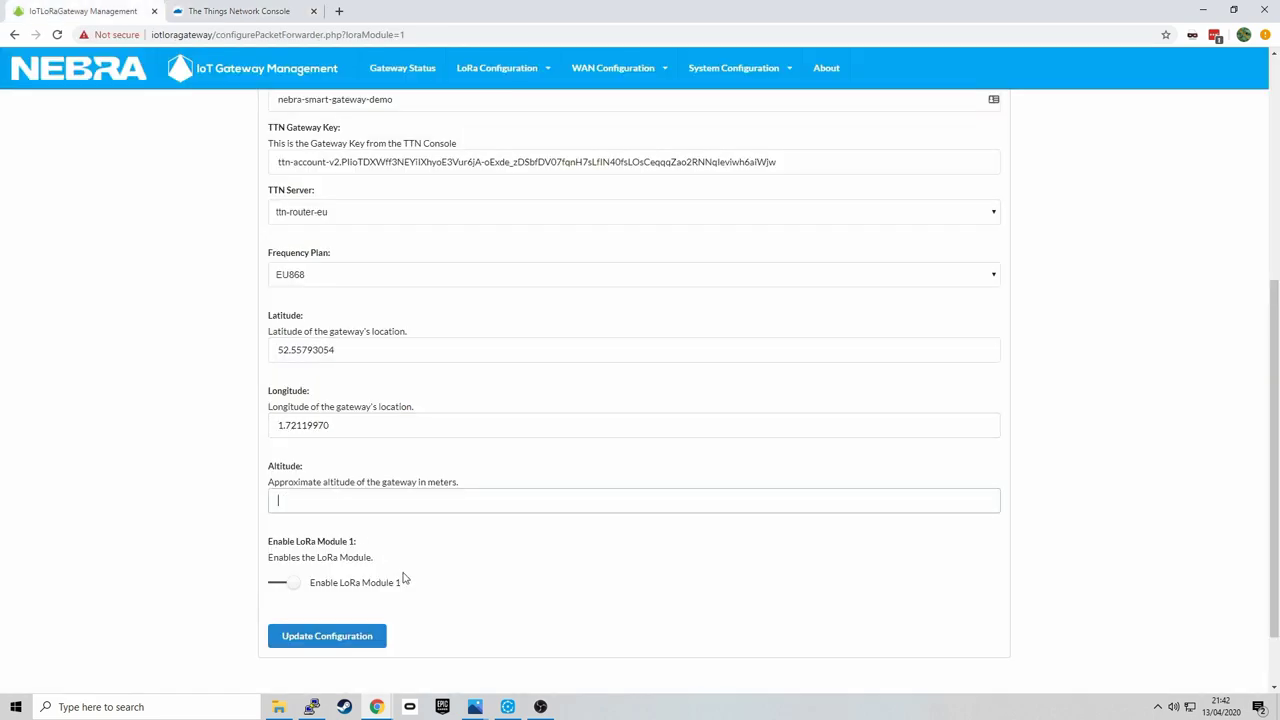
click(356, 642)
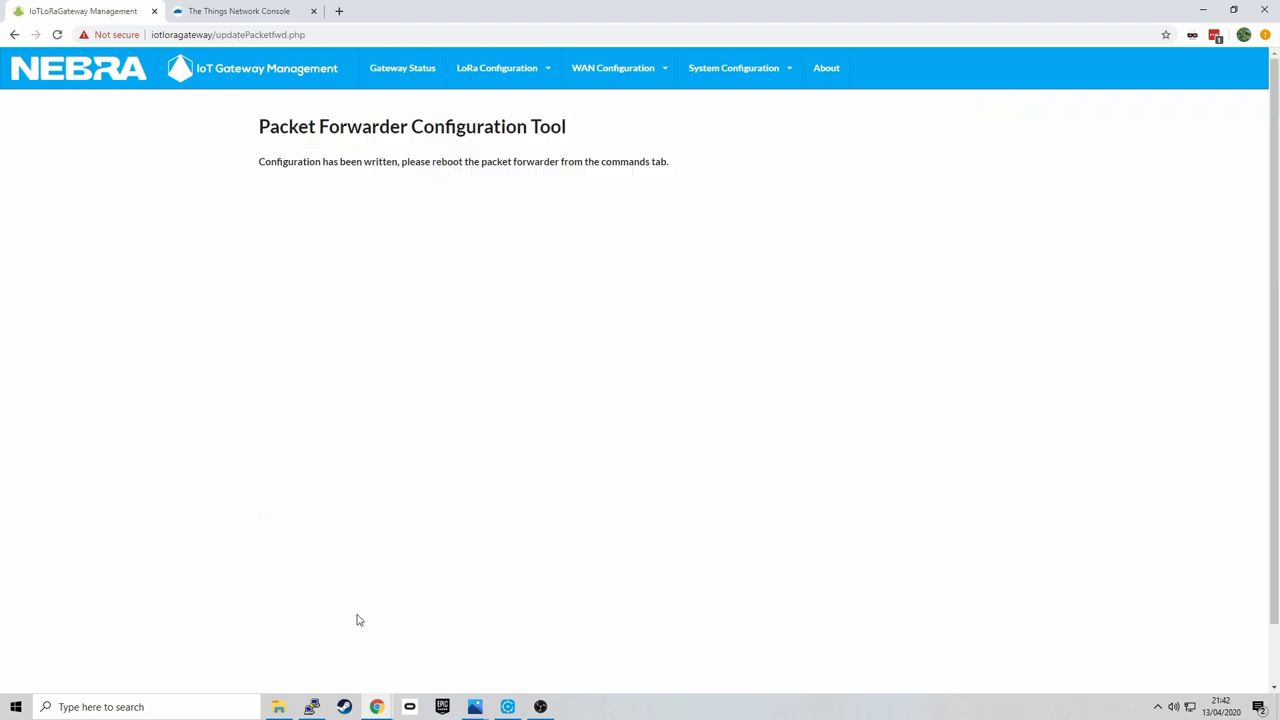
click(480, 66)
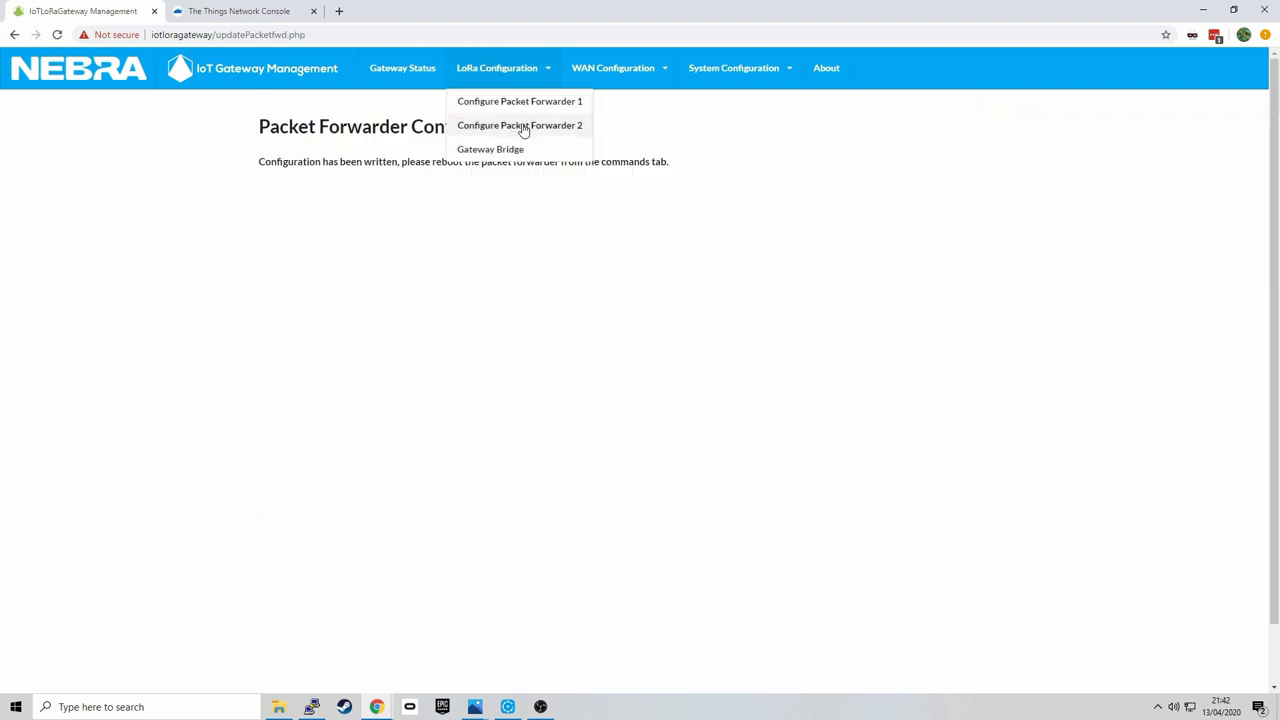
- Open packet forwarder 2's settings and set its LoRa provider to The Things Industries
click(512, 125)
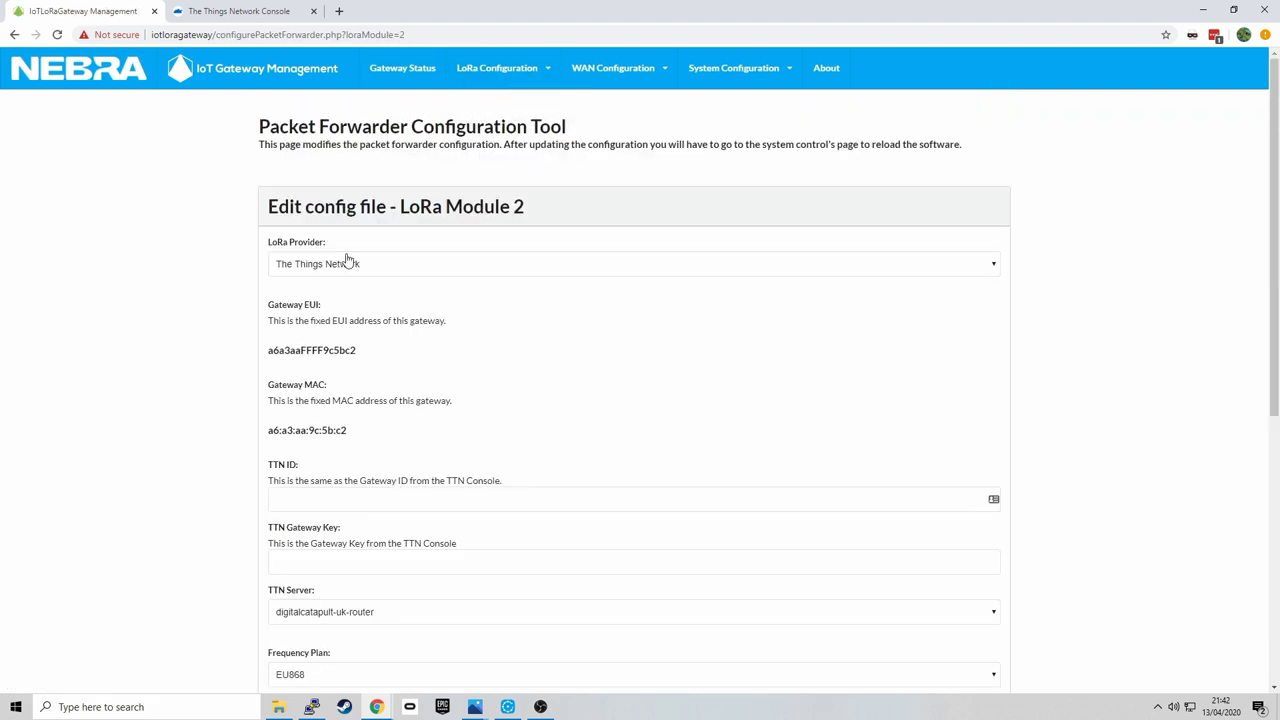
click(346, 265)
click(366, 296)
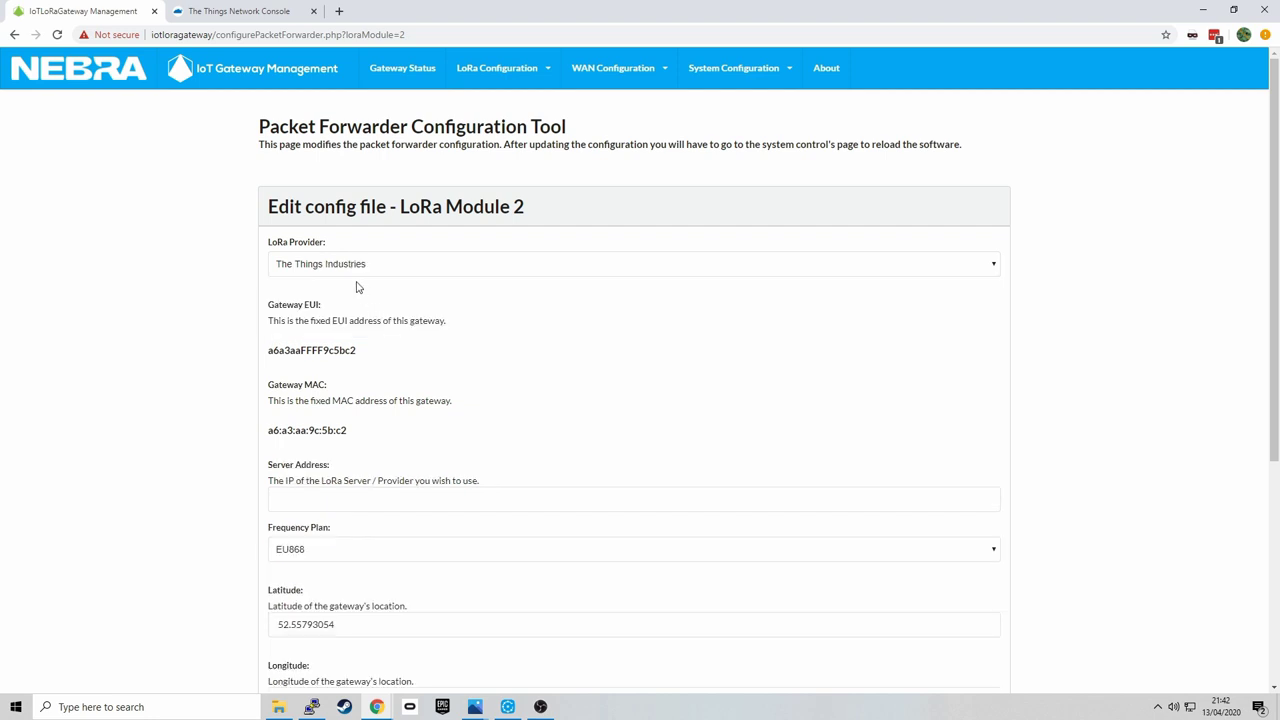
click(246, 11)
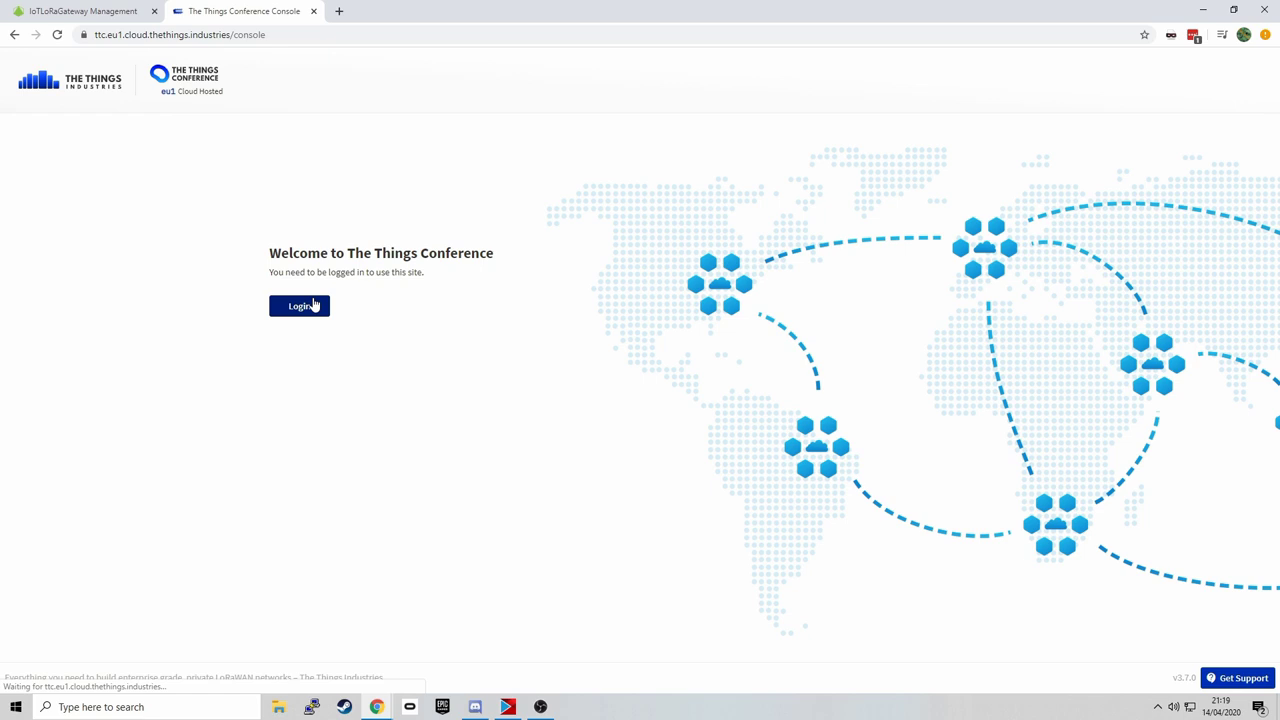
- Open TTI's Add Gateway form and copy the gateway EUI from the LoRa Module 2 page
click(801, 389)
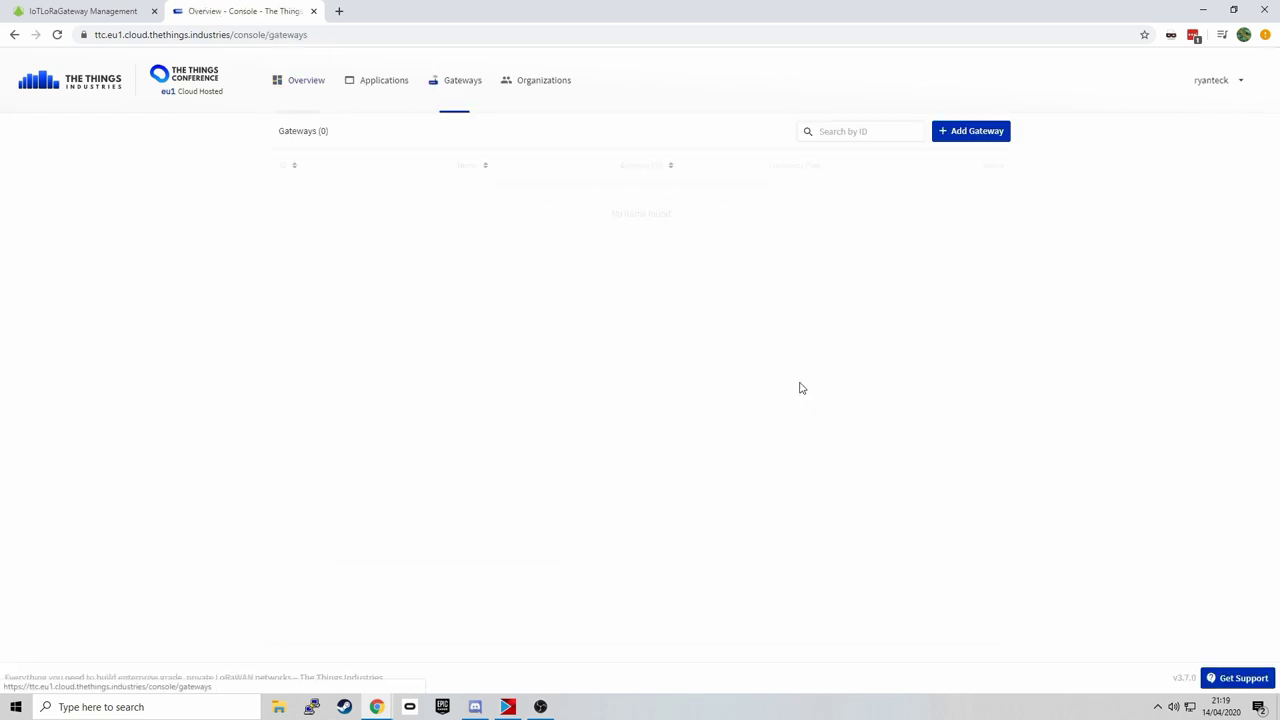
click(970, 131)
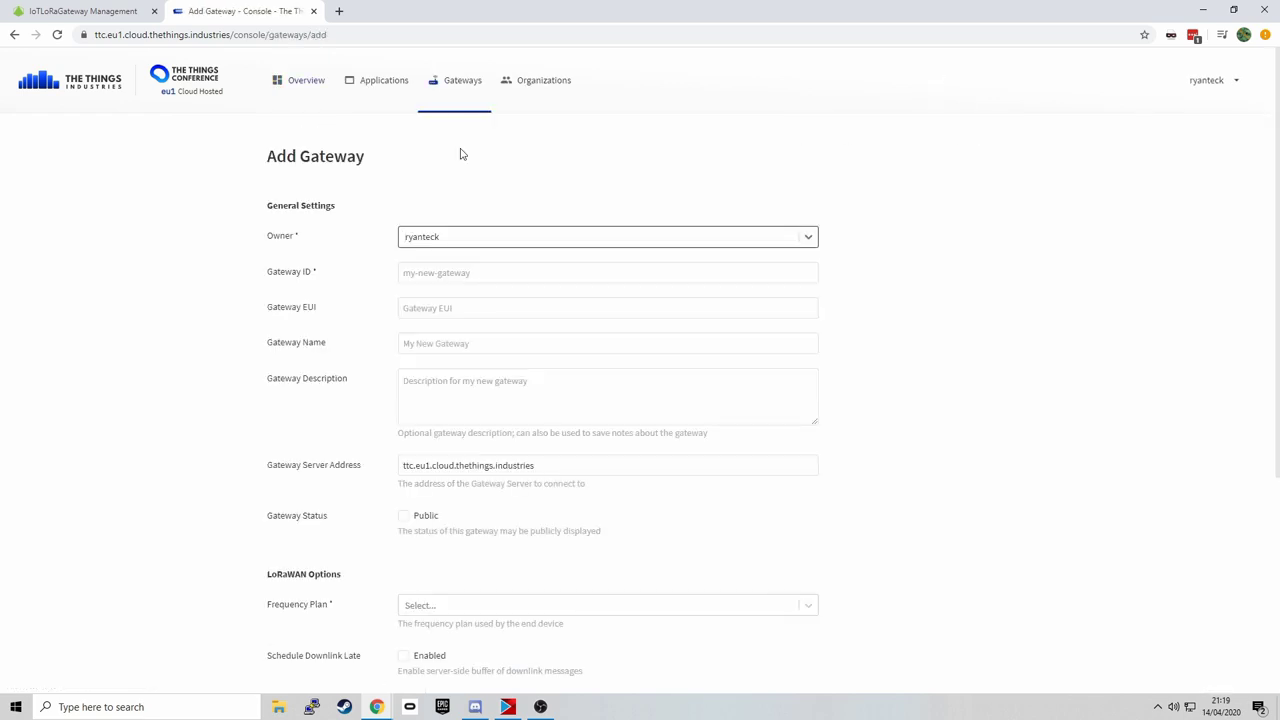
click(58, 8)
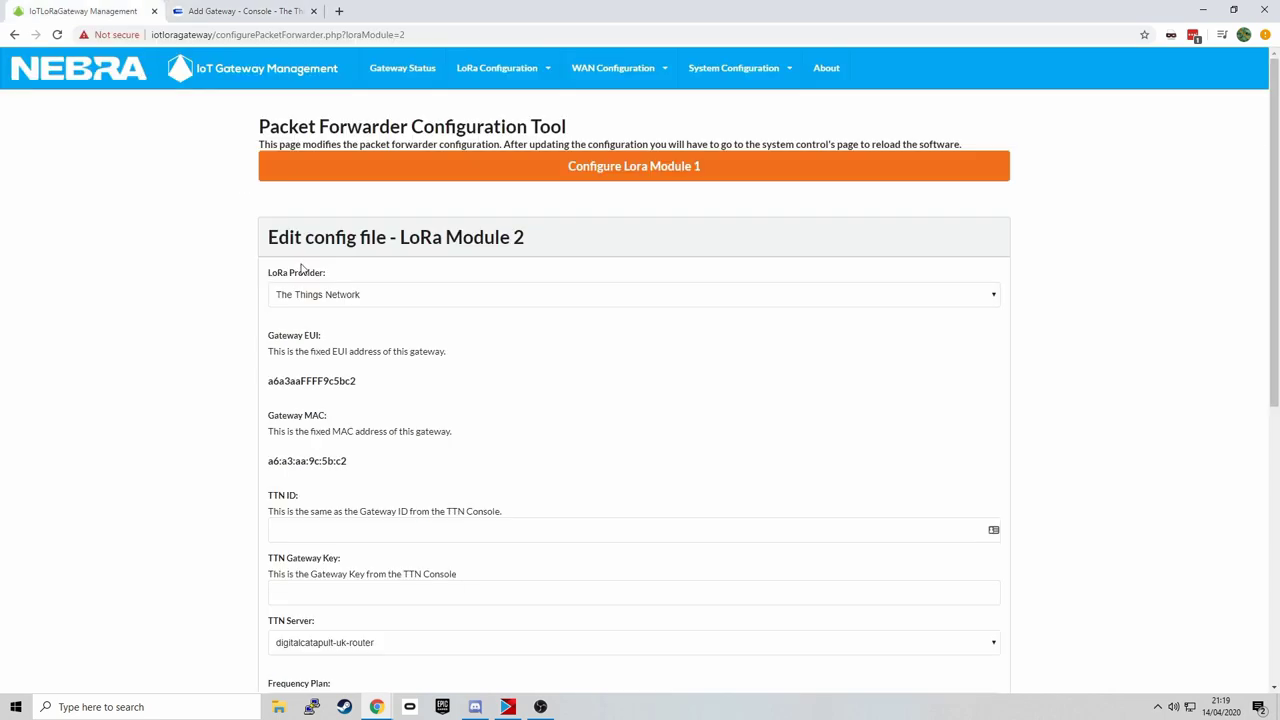
click(305, 289)
click(312, 326)
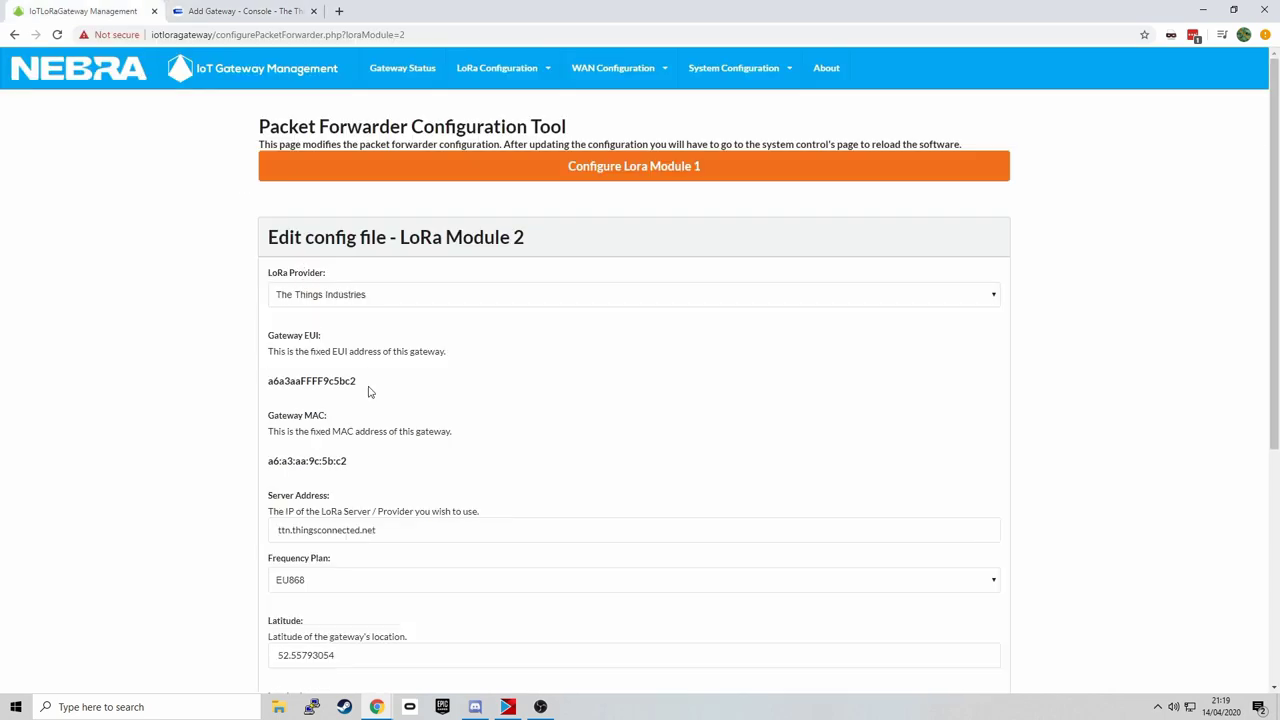
drag(353, 385, 264, 375)
right_click(303, 387)
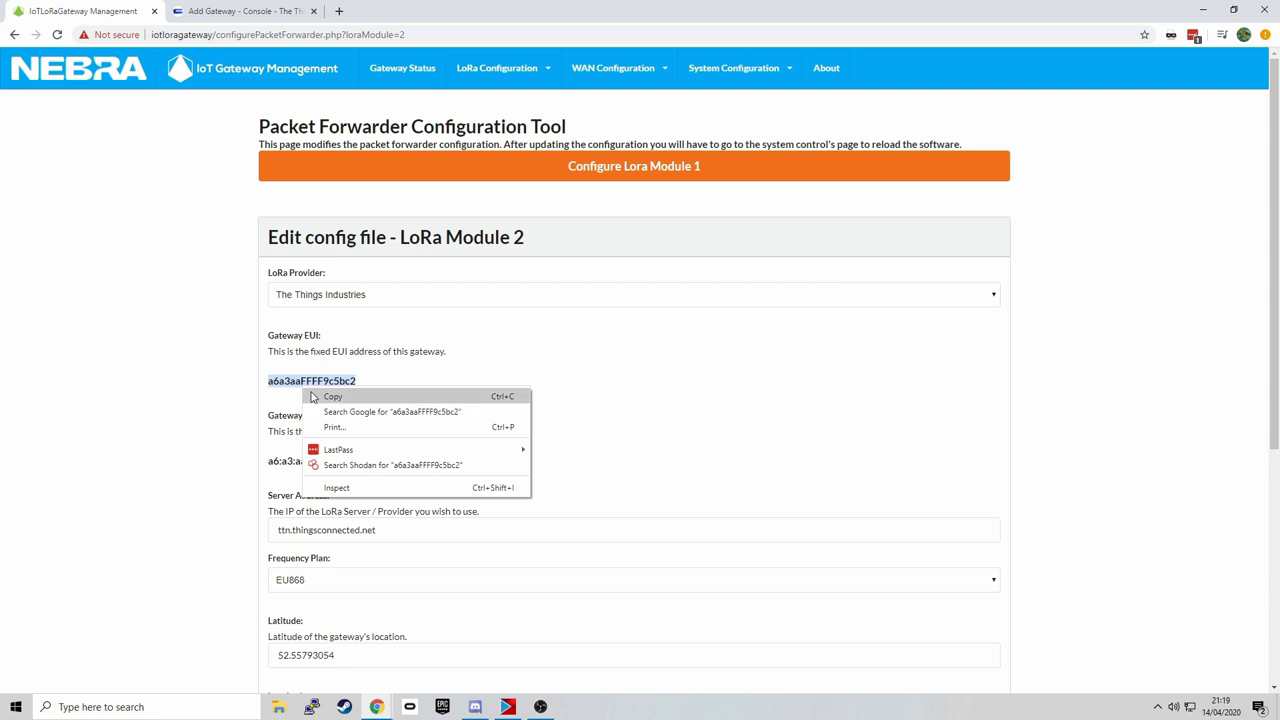
click(330, 398)
- Enter Gateway ID nebra-smart-demo and paste the copied gateway EUI
click(240, 11)
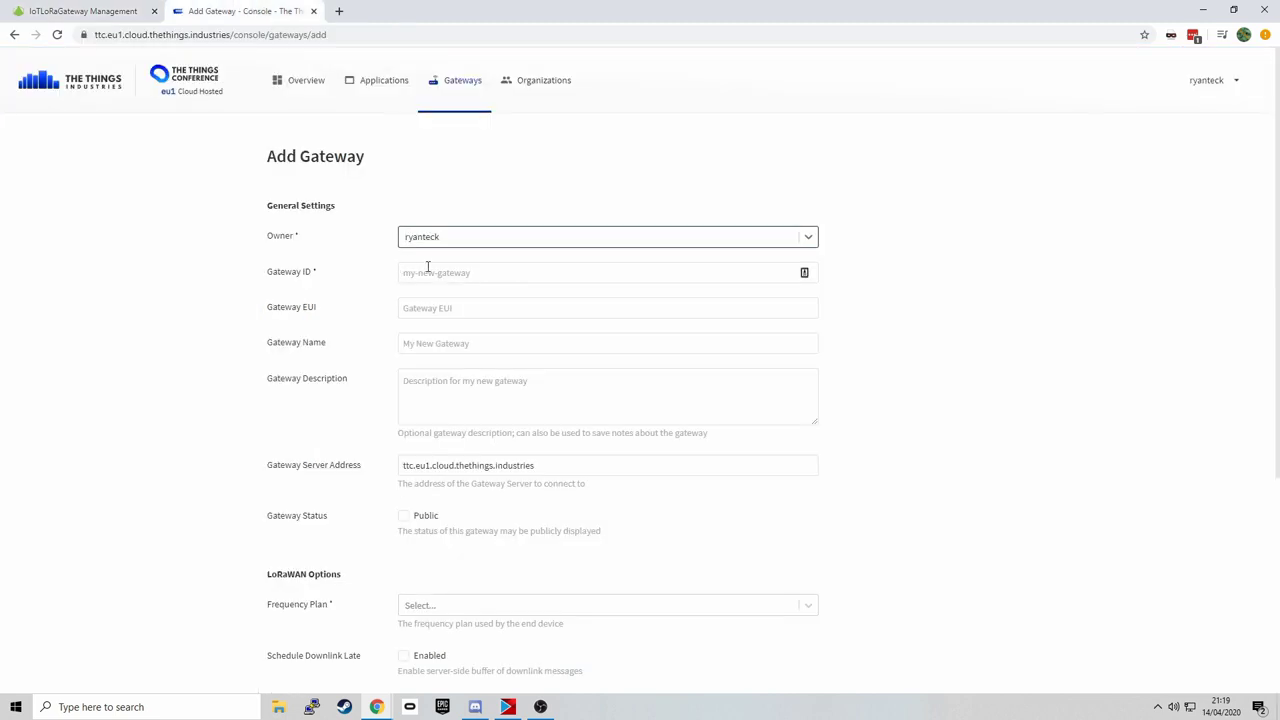
click(431, 272)
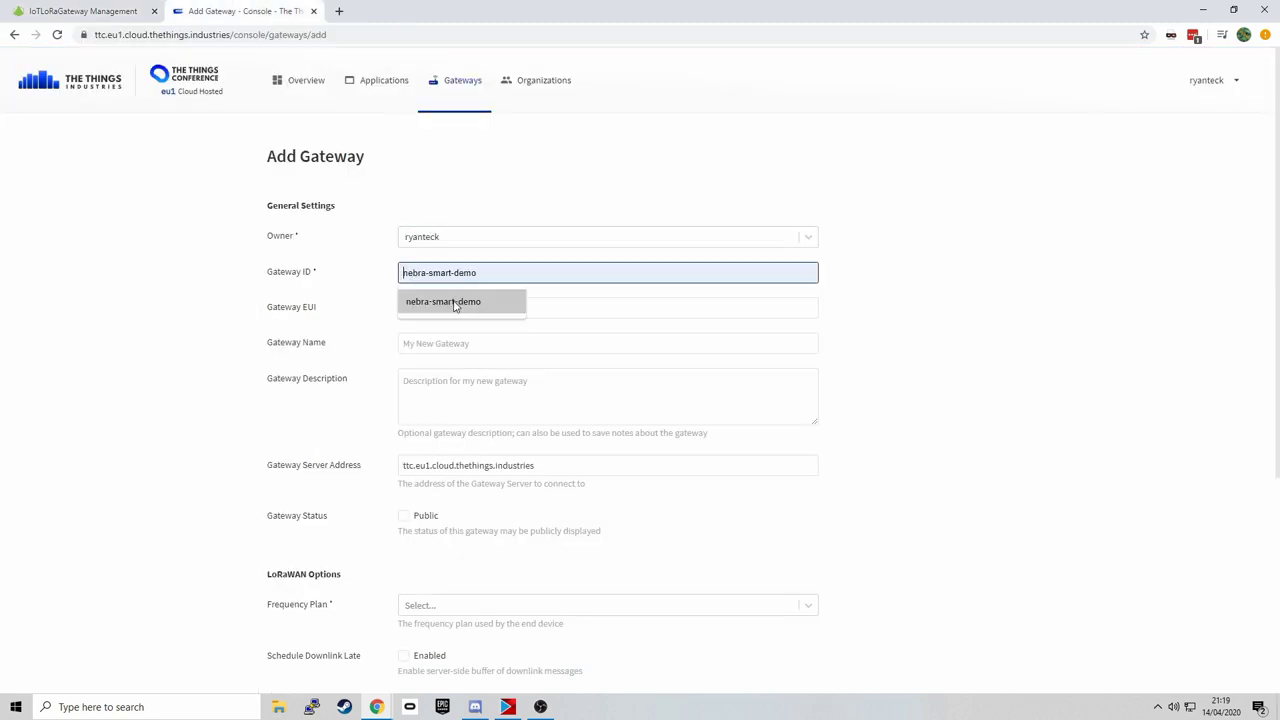
click(445, 301)
click(460, 308)
key(ctrl+v)
click(596, 346)
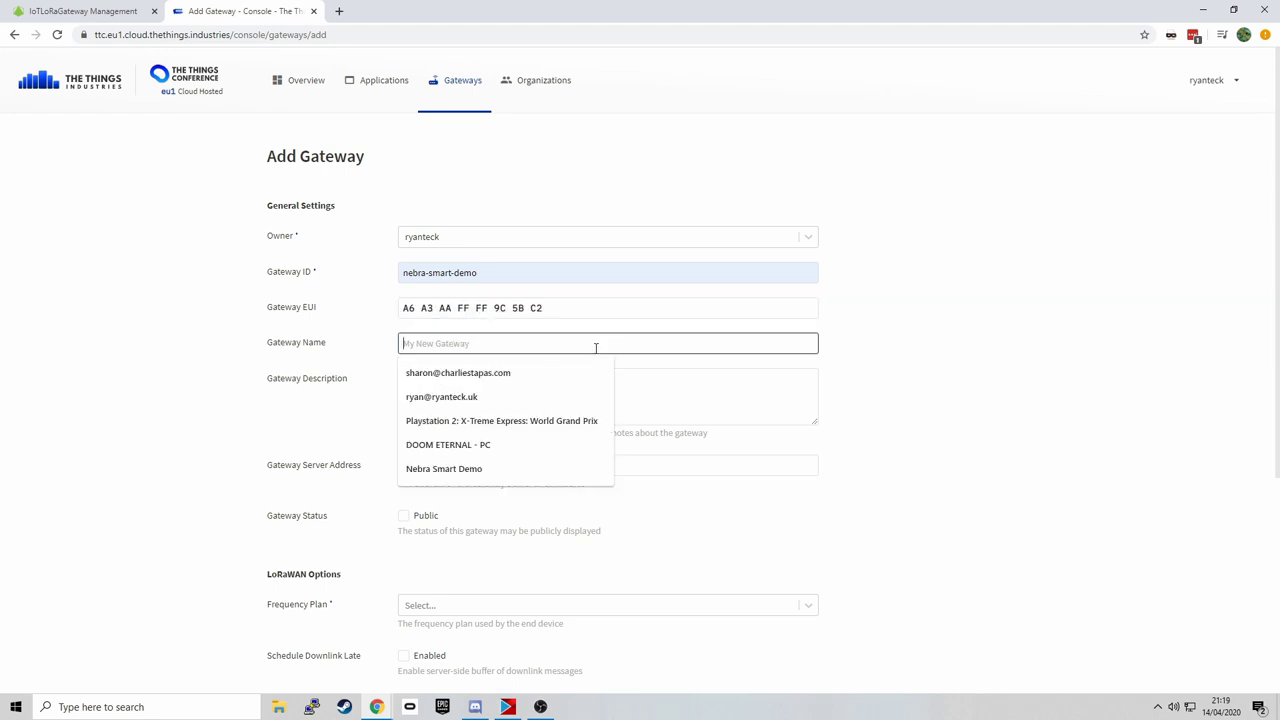
click(694, 383)
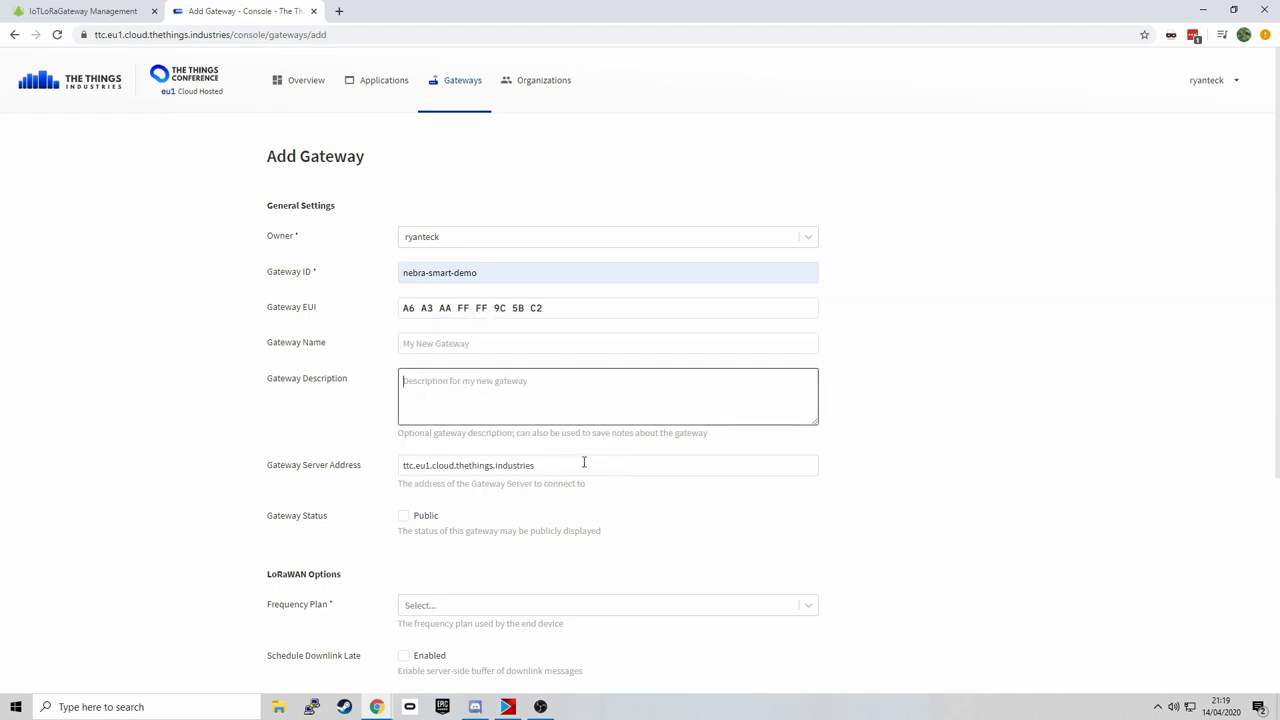
- Make the gateway public, choose the Europe 863-870 MHz (TTN) plan, and submit
scroll(530, 497, down, 2)
click(421, 381)
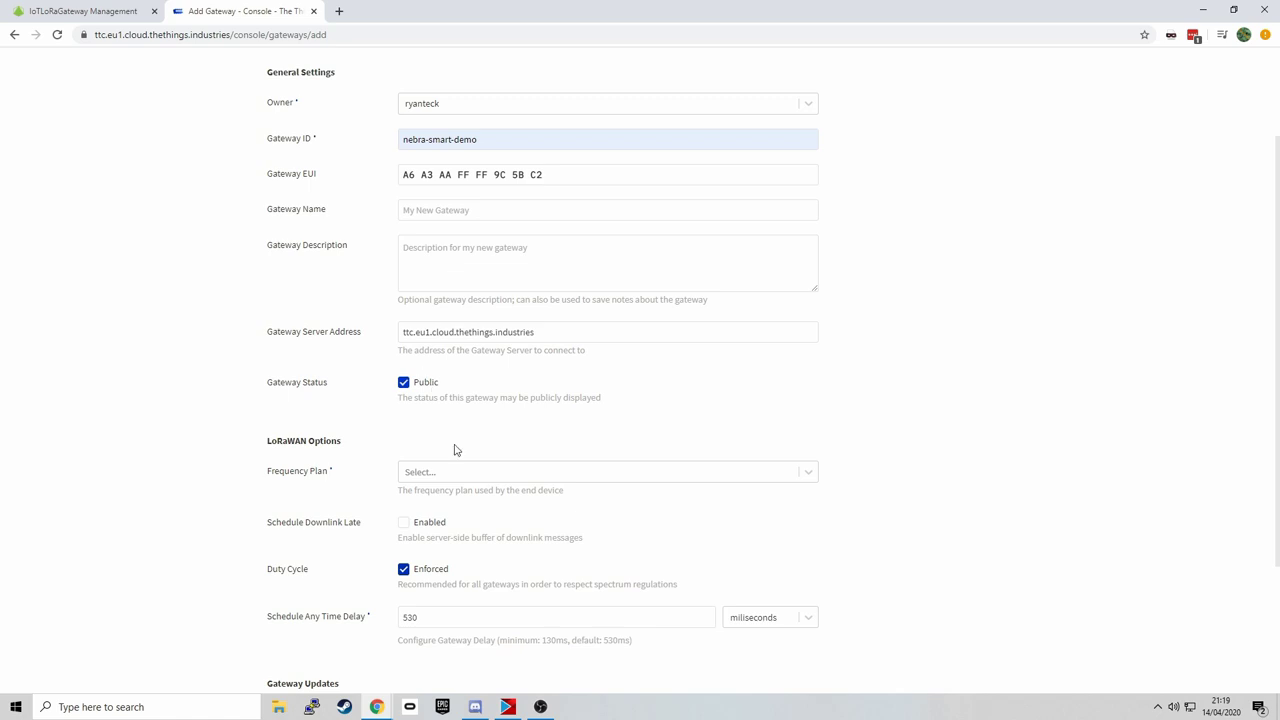
click(463, 478)
click(495, 298)
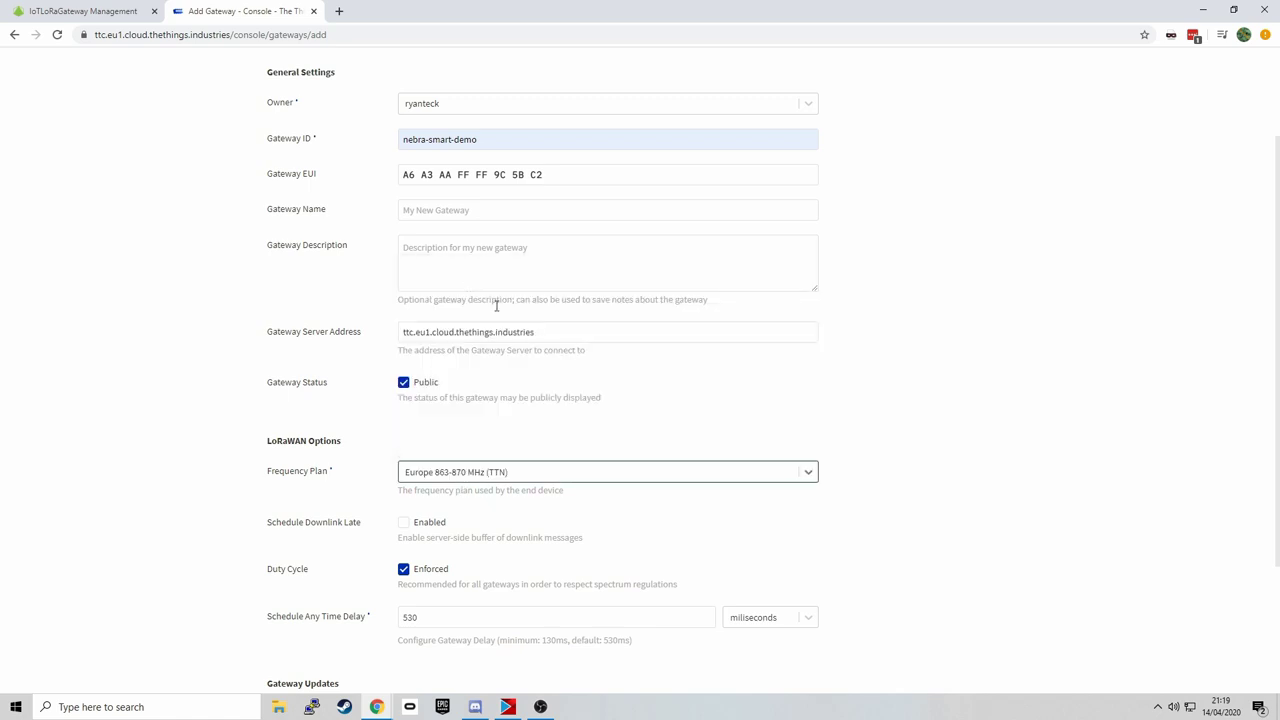
click(924, 498)
scroll(924, 498, down, 2)
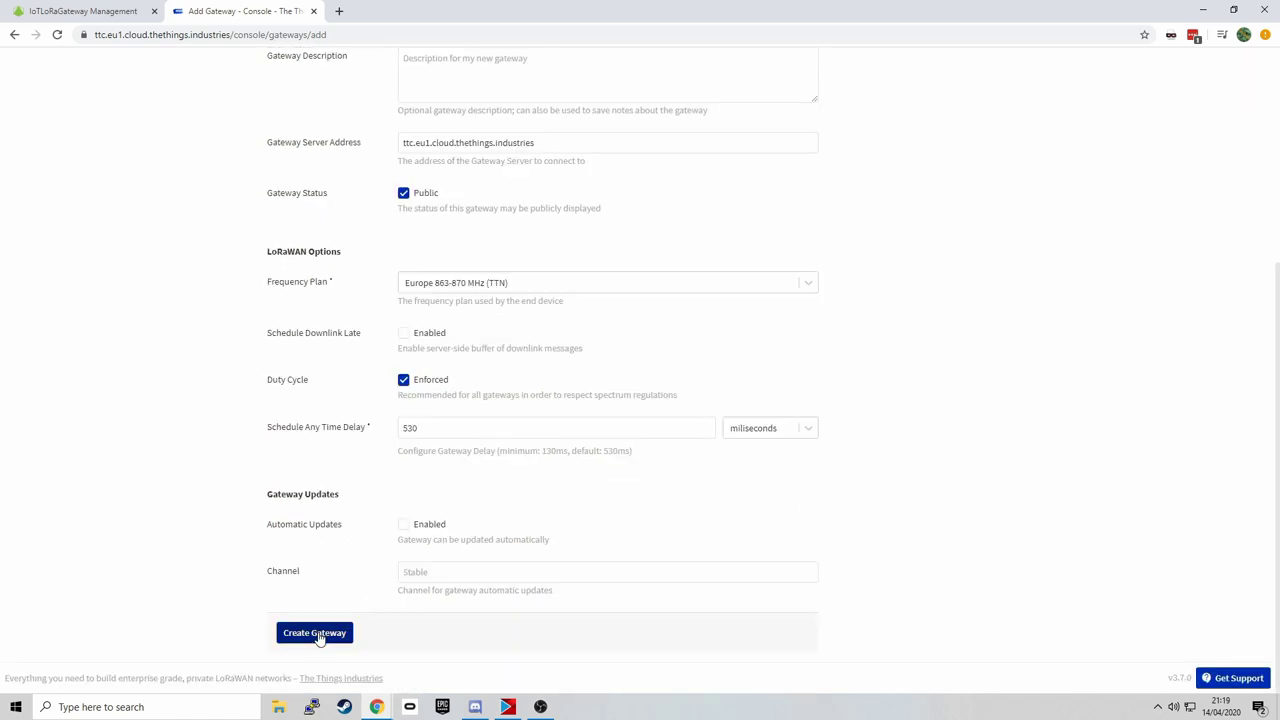
click(318, 634)
- Change the taken ID to nebra-smart-demo-2, create the gateway, and copy its server address
click(80, 11)
click(216, 9)
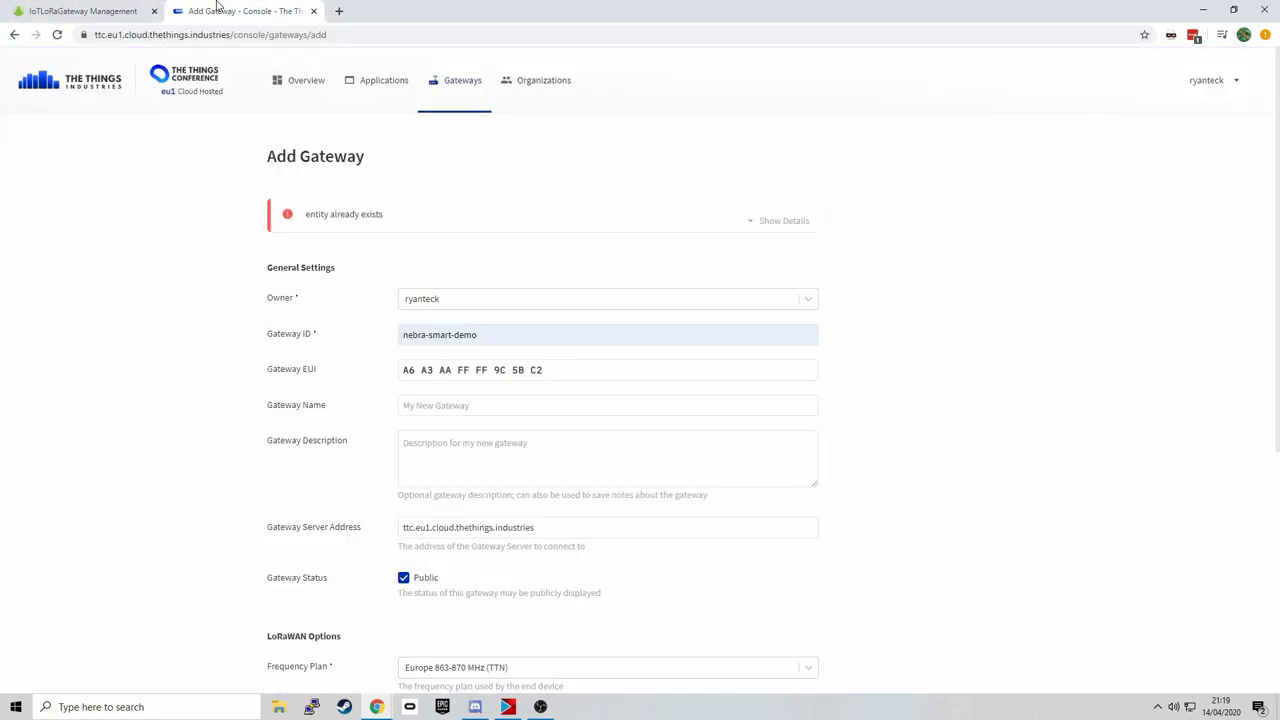
click(515, 334)
text(-2)
scroll(514, 334, down, 3)
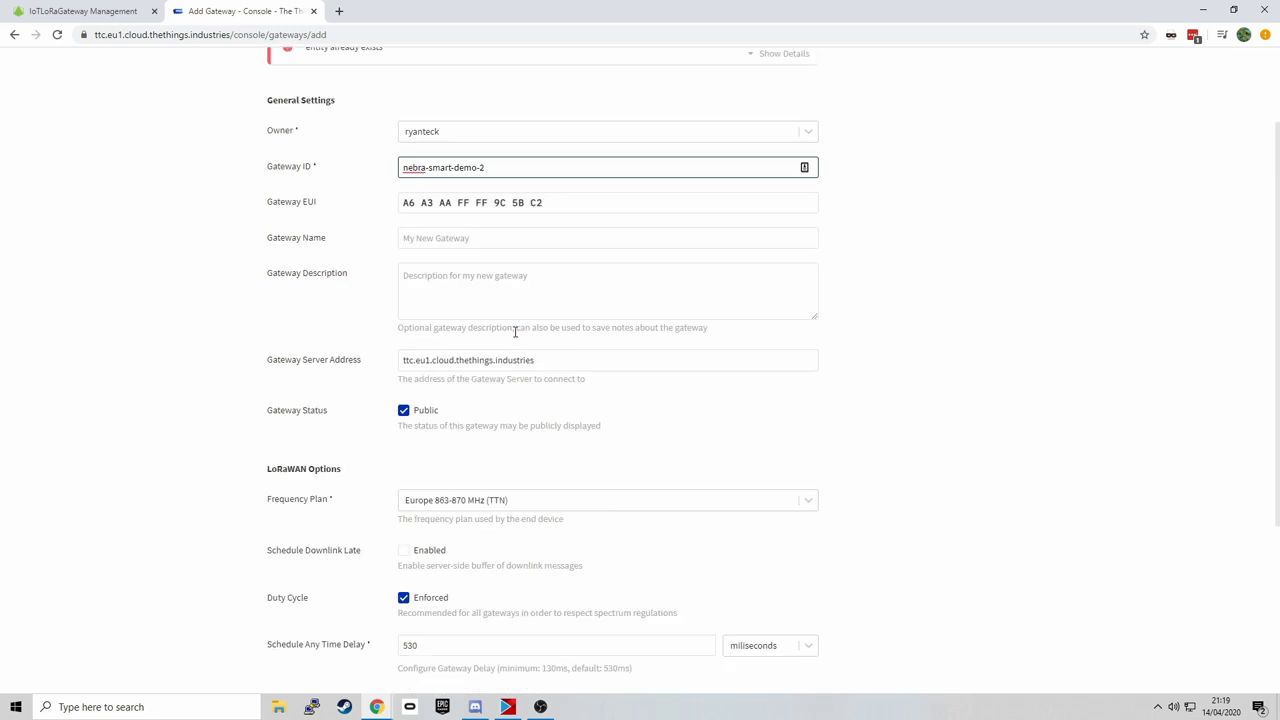
scroll(485, 251, down, 5)
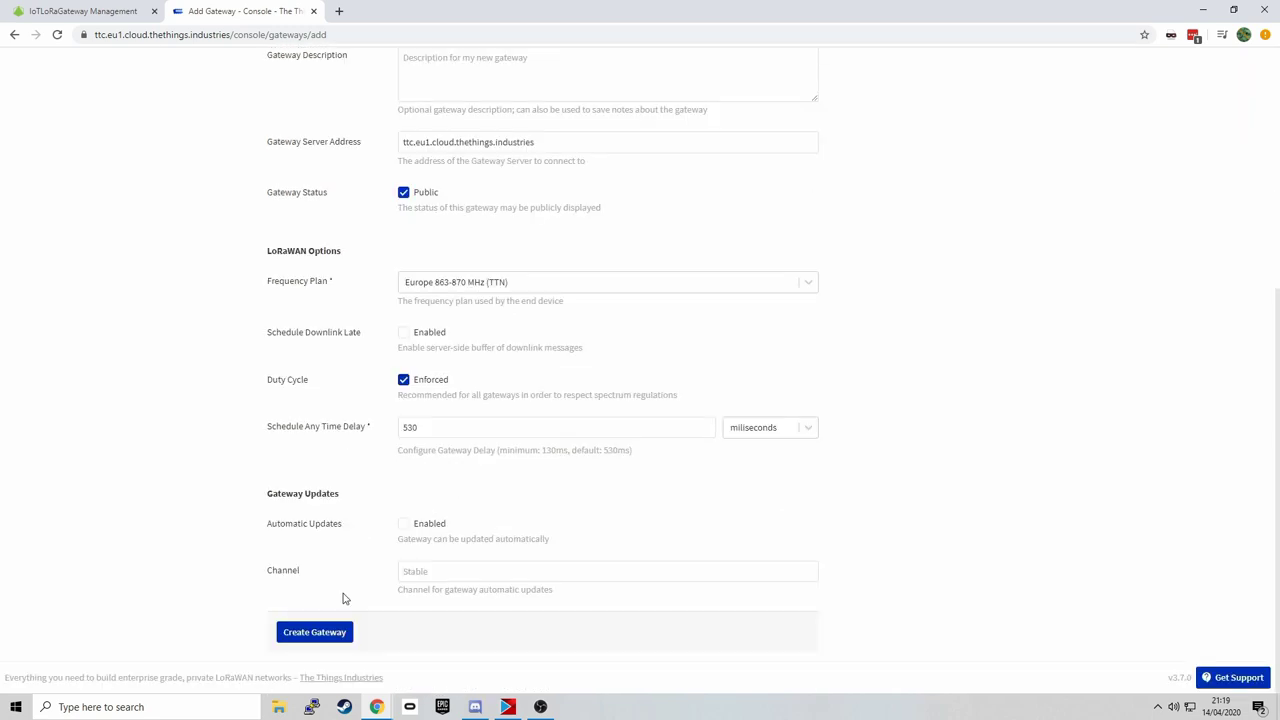
click(337, 634)
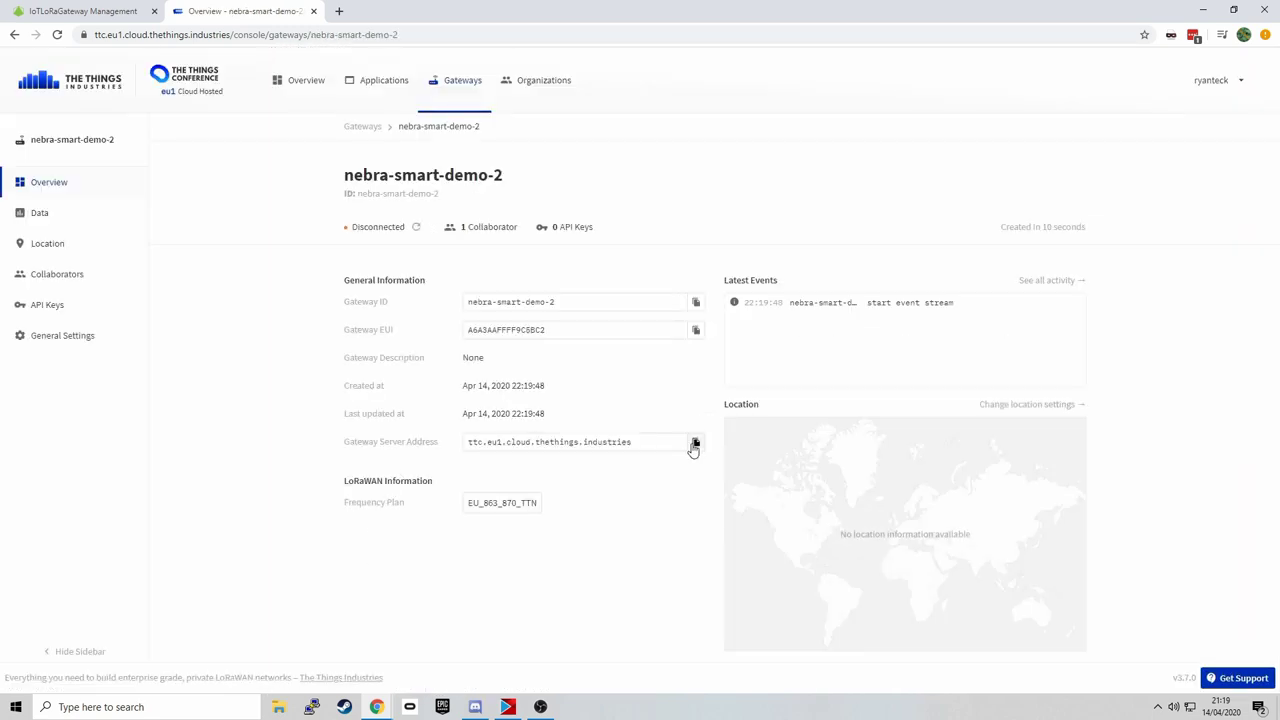
click(695, 443)
- Replace LoRa Module 2's server address with ttc.eu1.cloud.thethings.industries and save the configuration
click(130, 8)
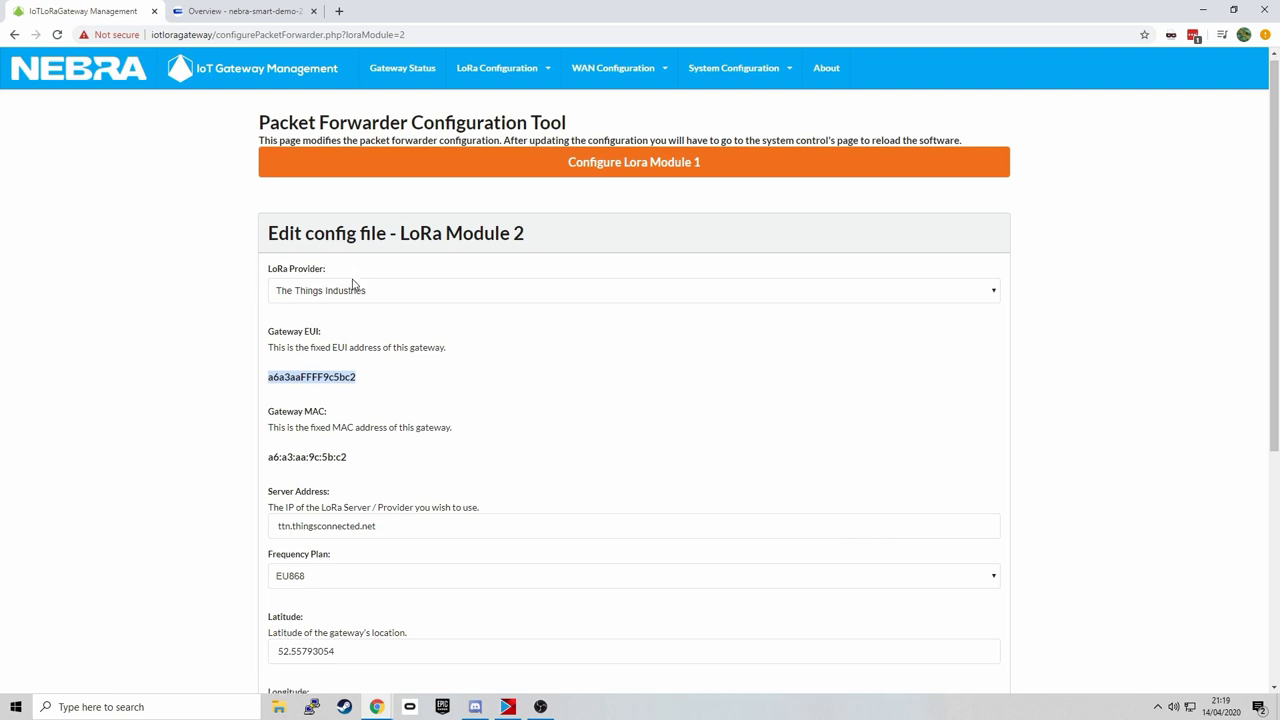
scroll(366, 331, down, 2)
click(401, 333)
key(ctrl+a)
key(ctrl+v)
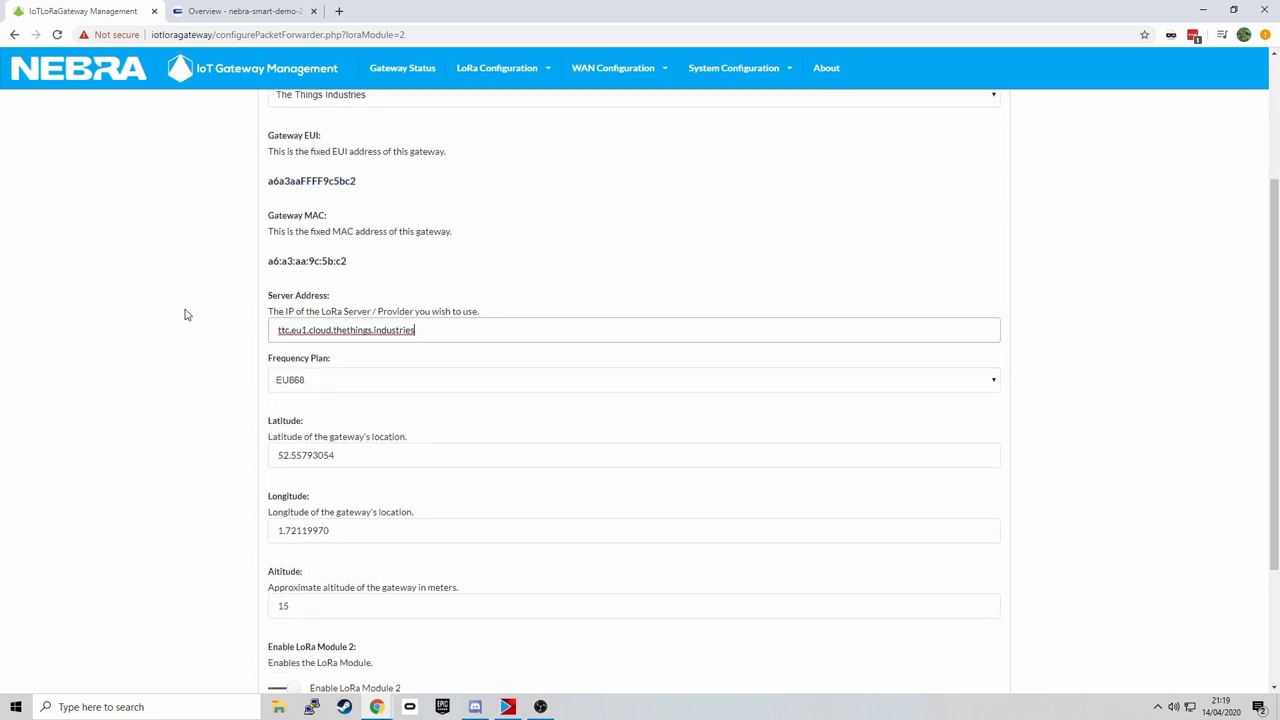
scroll(200, 280, down, 2)
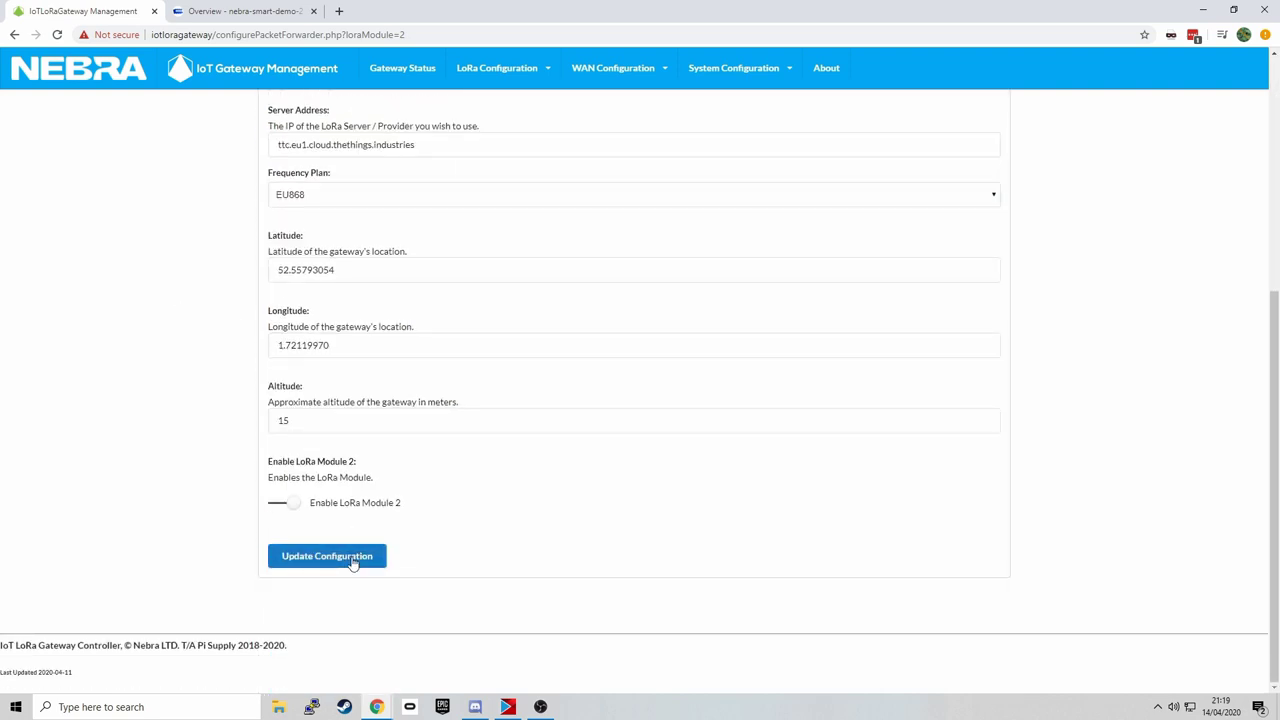
click(352, 560)
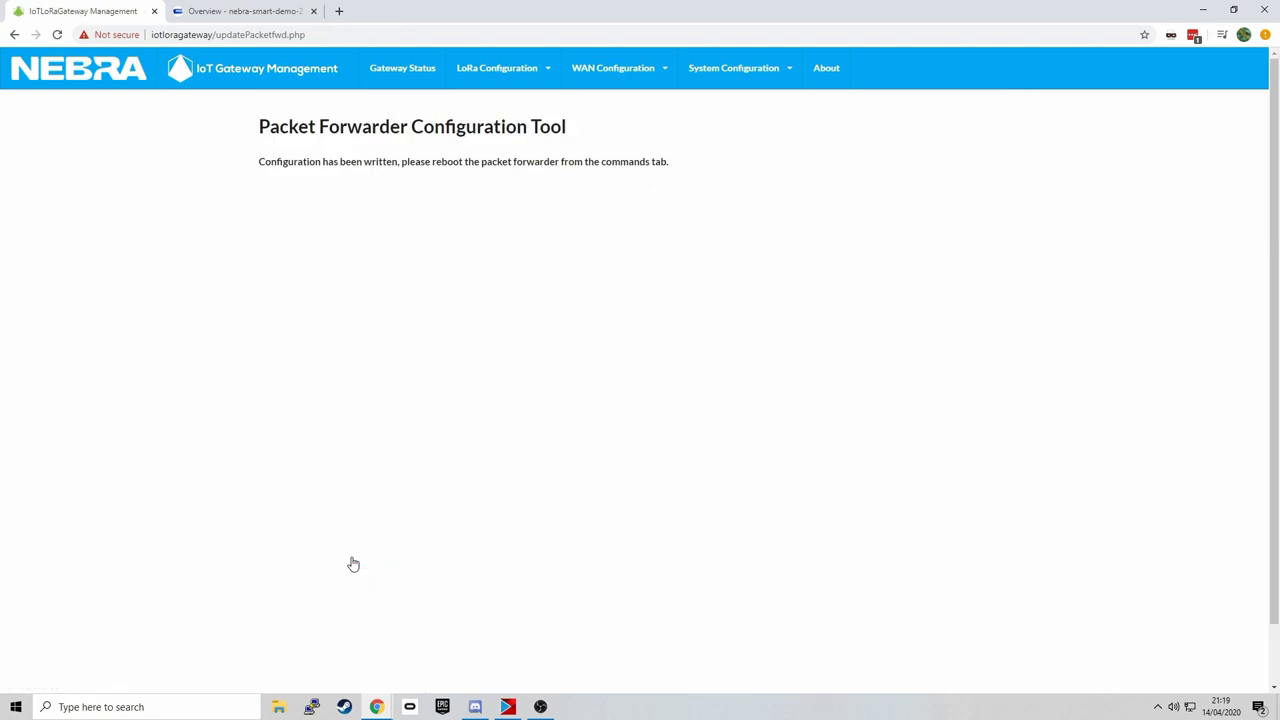
- Restart the packet forwarder from System Configuration's System Commands page
click(216, 11)
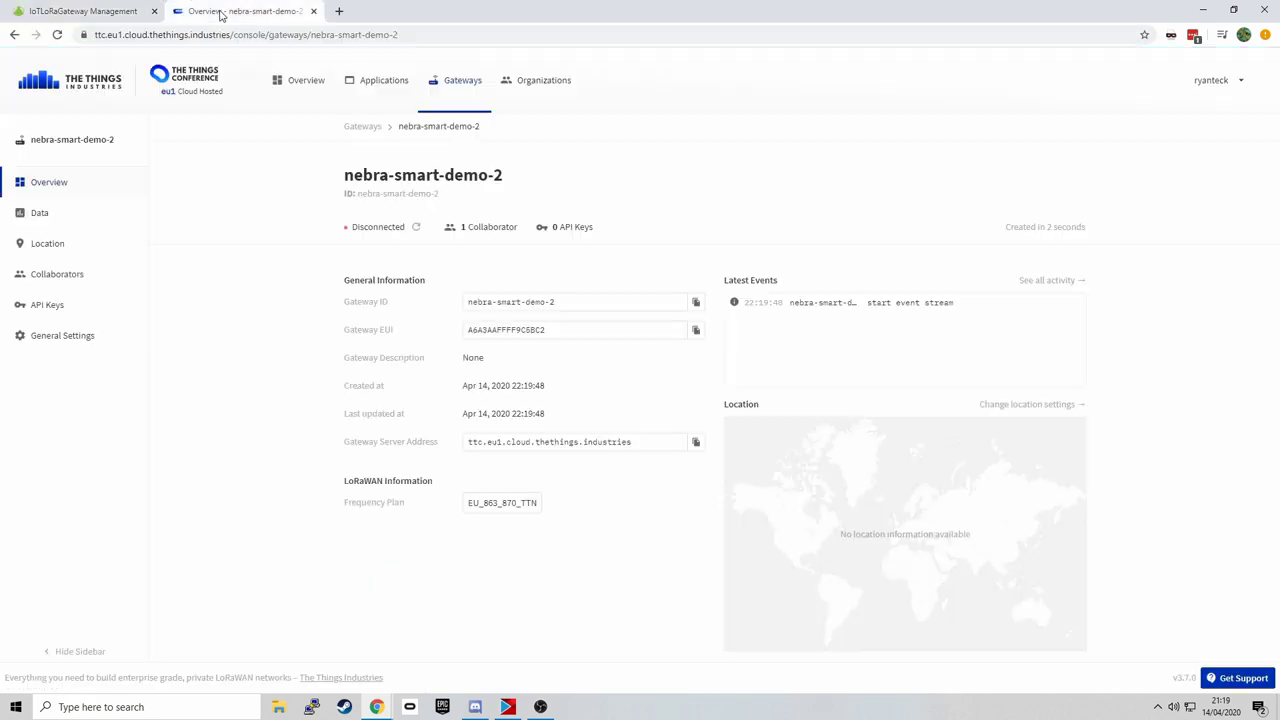
click(131, 10)
click(752, 82)
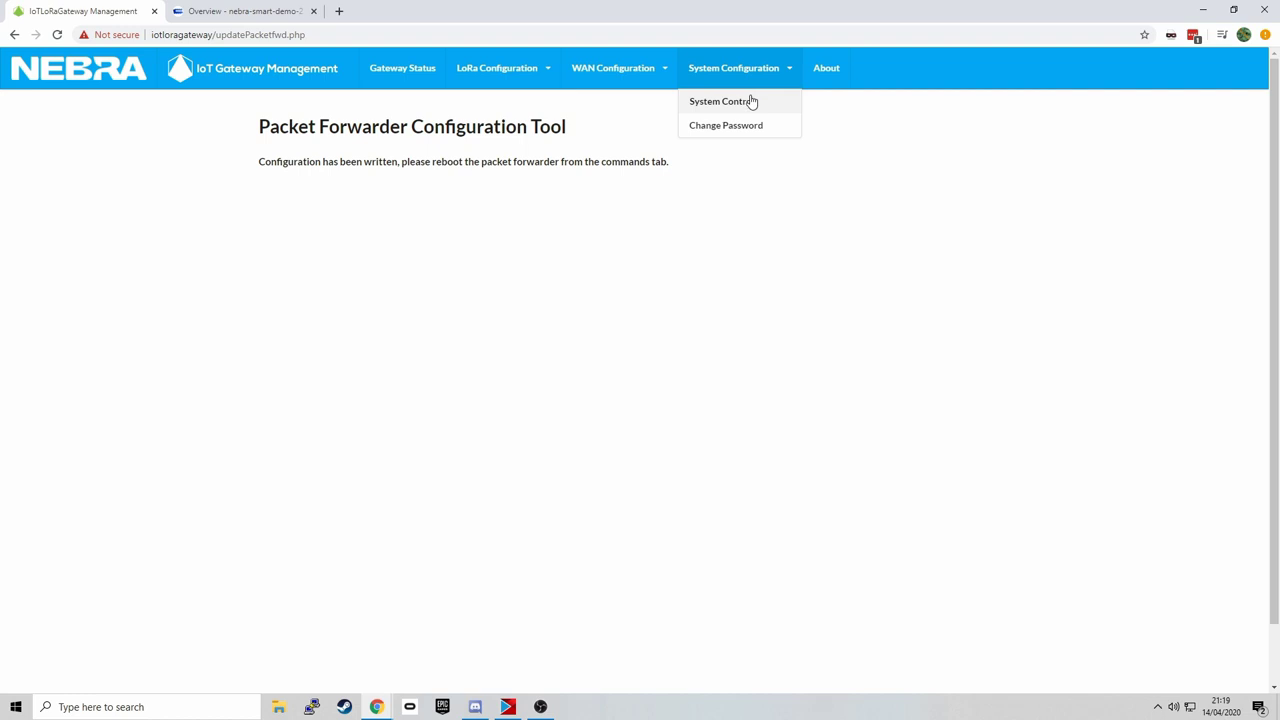
click(748, 100)
click(631, 180)
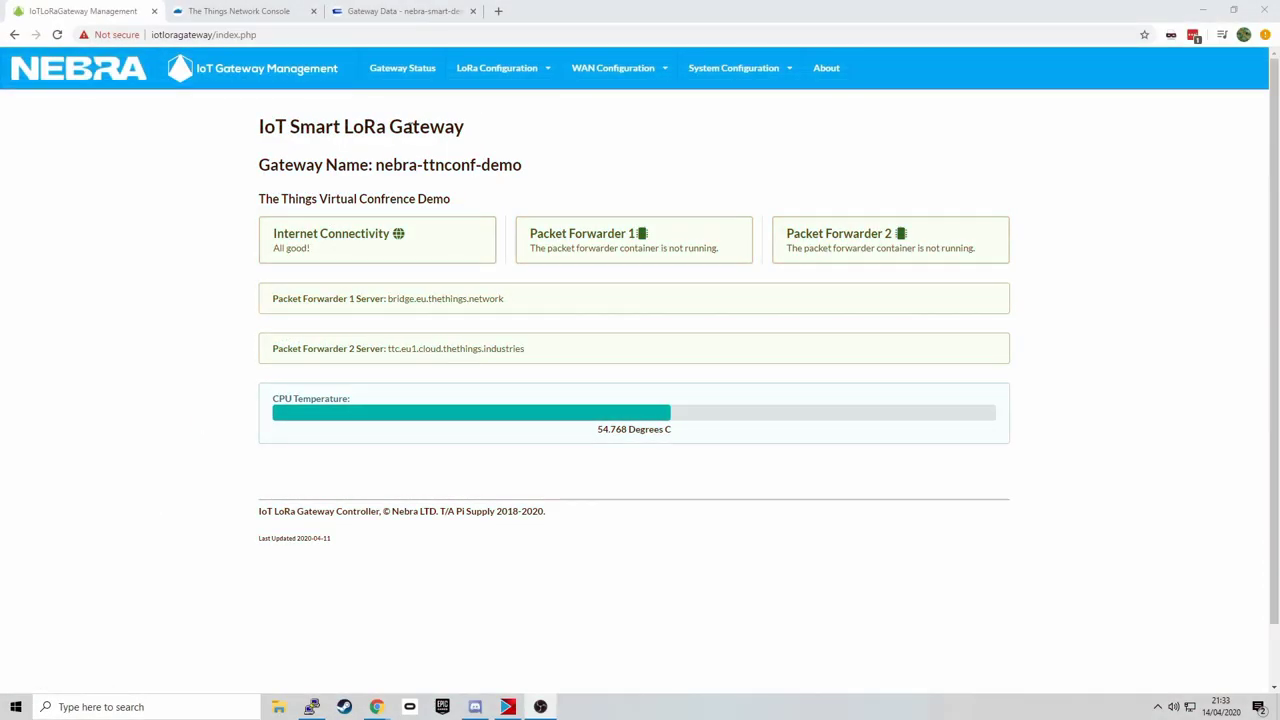
- Compare received uplinks in the TTN traffic view with a dropped uplink event in TTI's gateway data
click(280, 10)
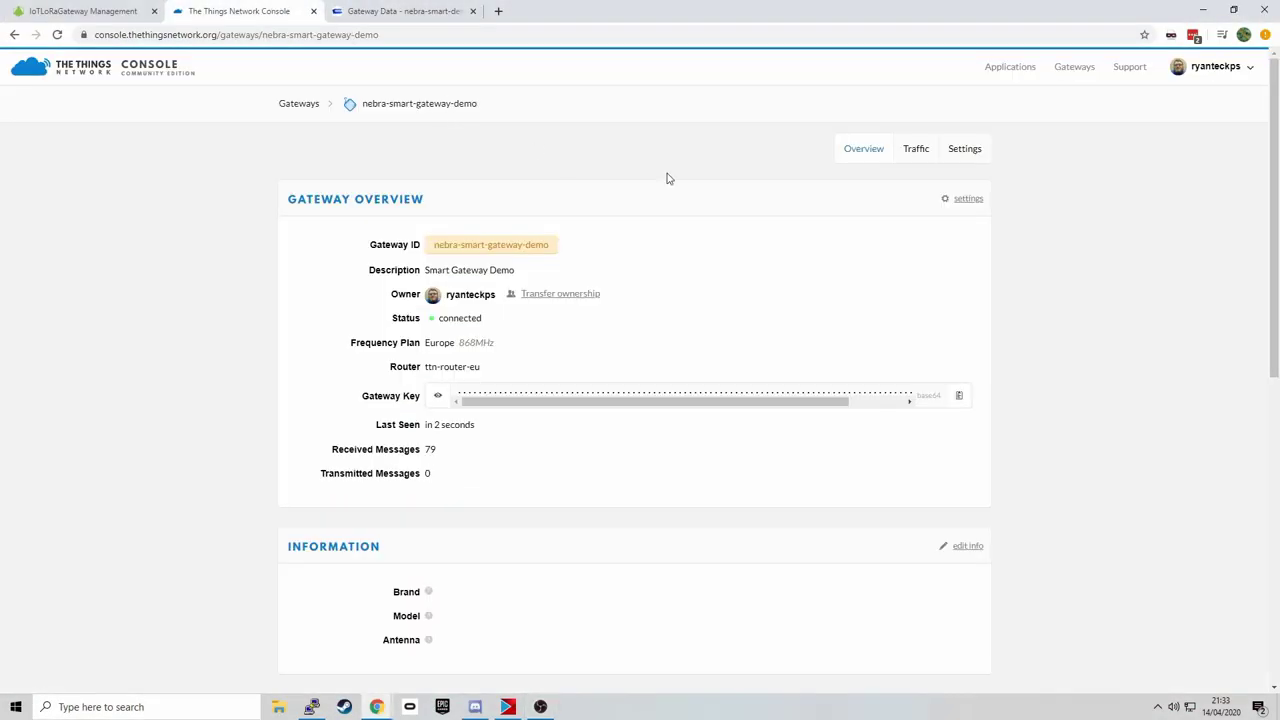
click(922, 149)
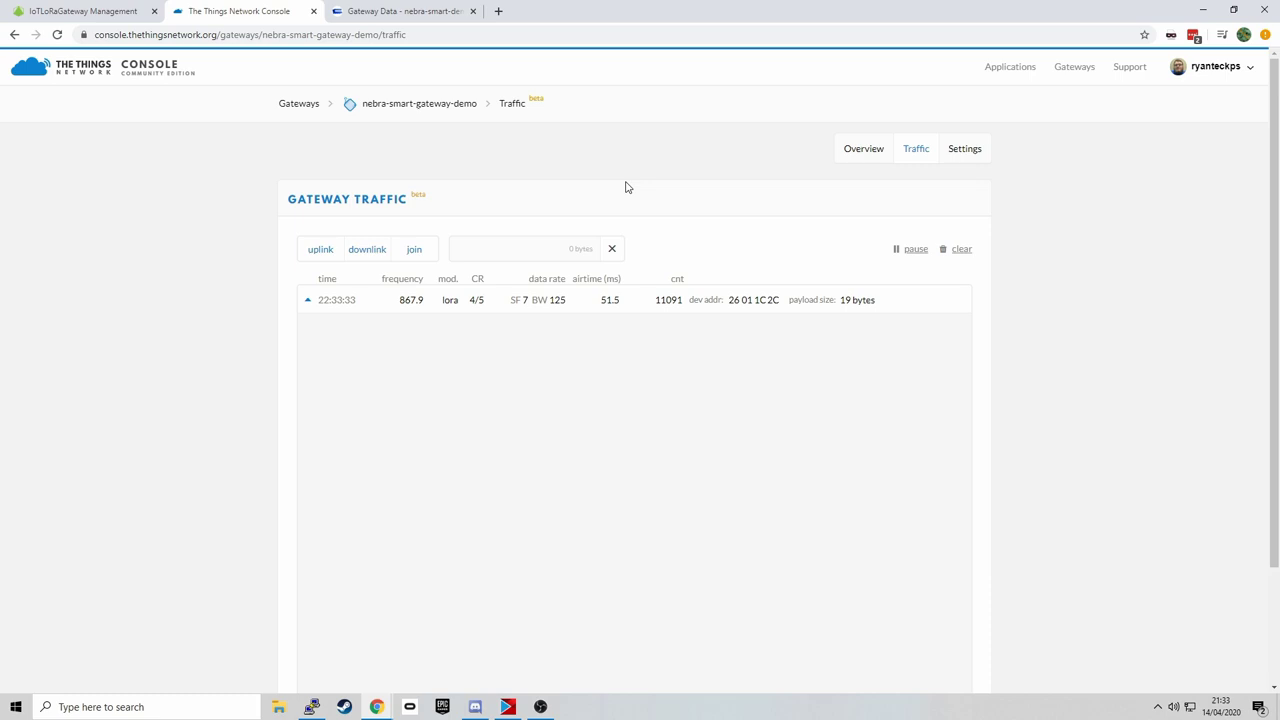
click(430, 10)
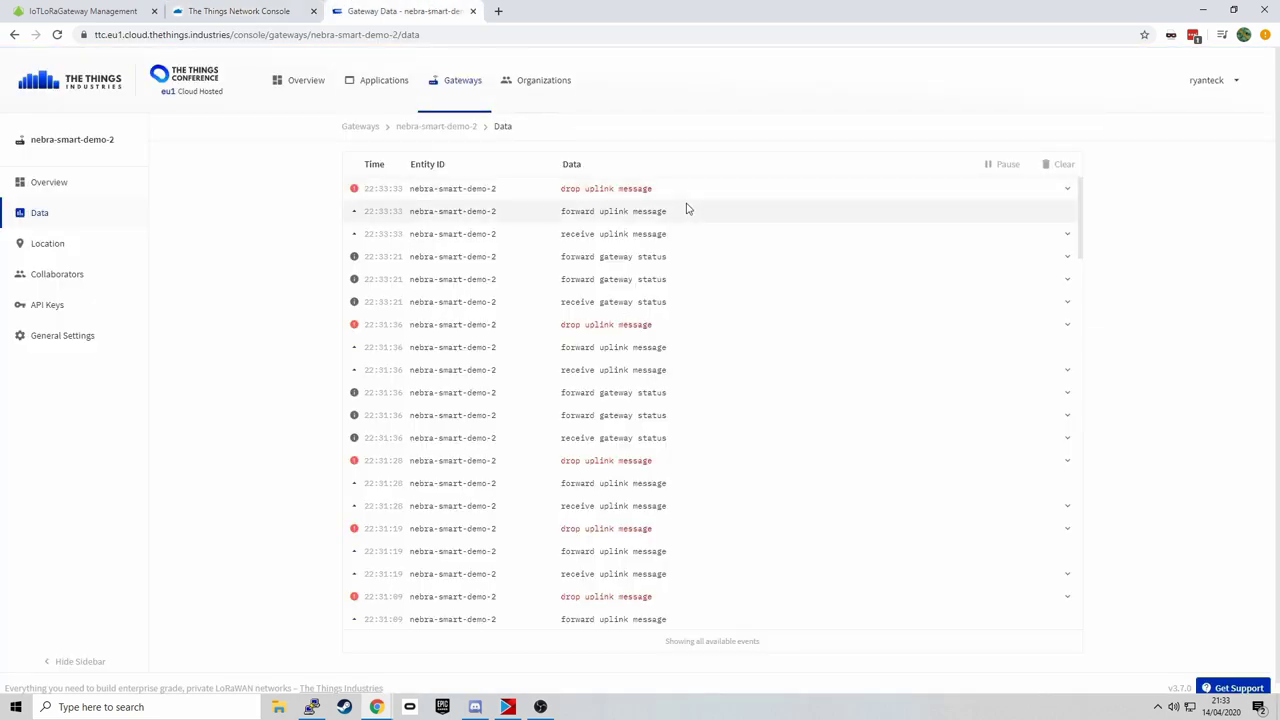
click(685, 197)
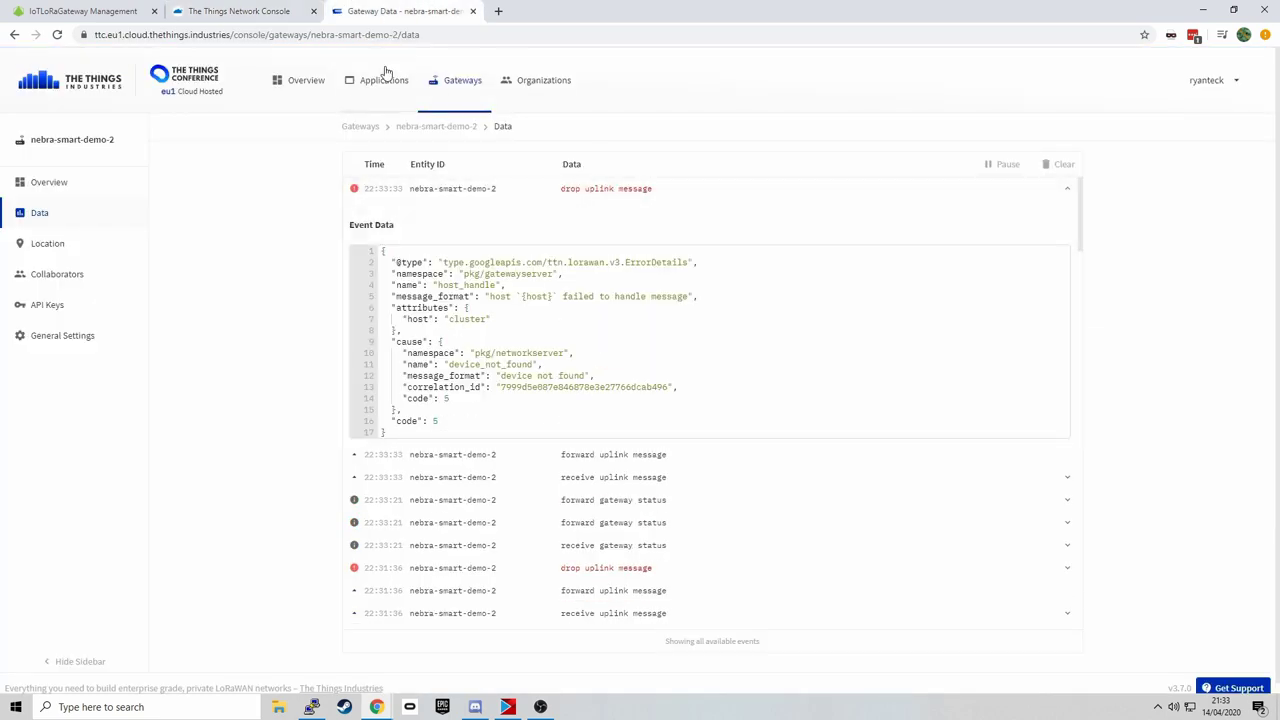
click(281, 8)
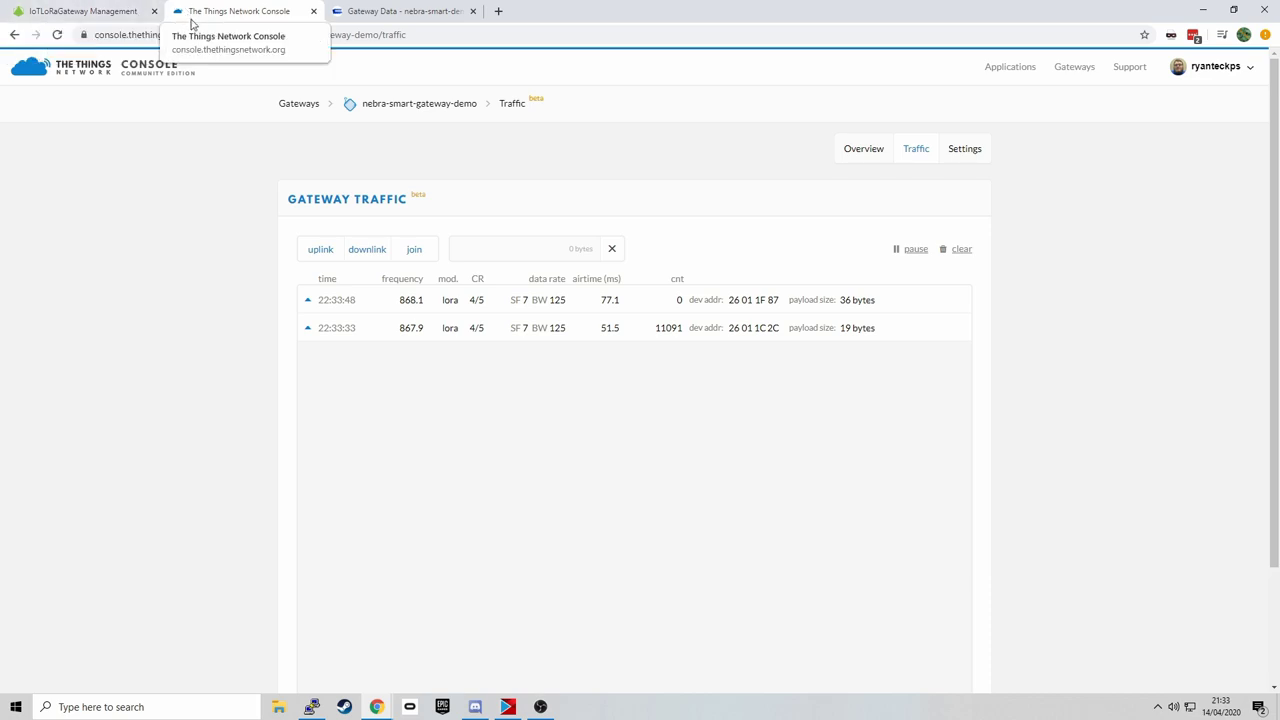
click(355, 11)
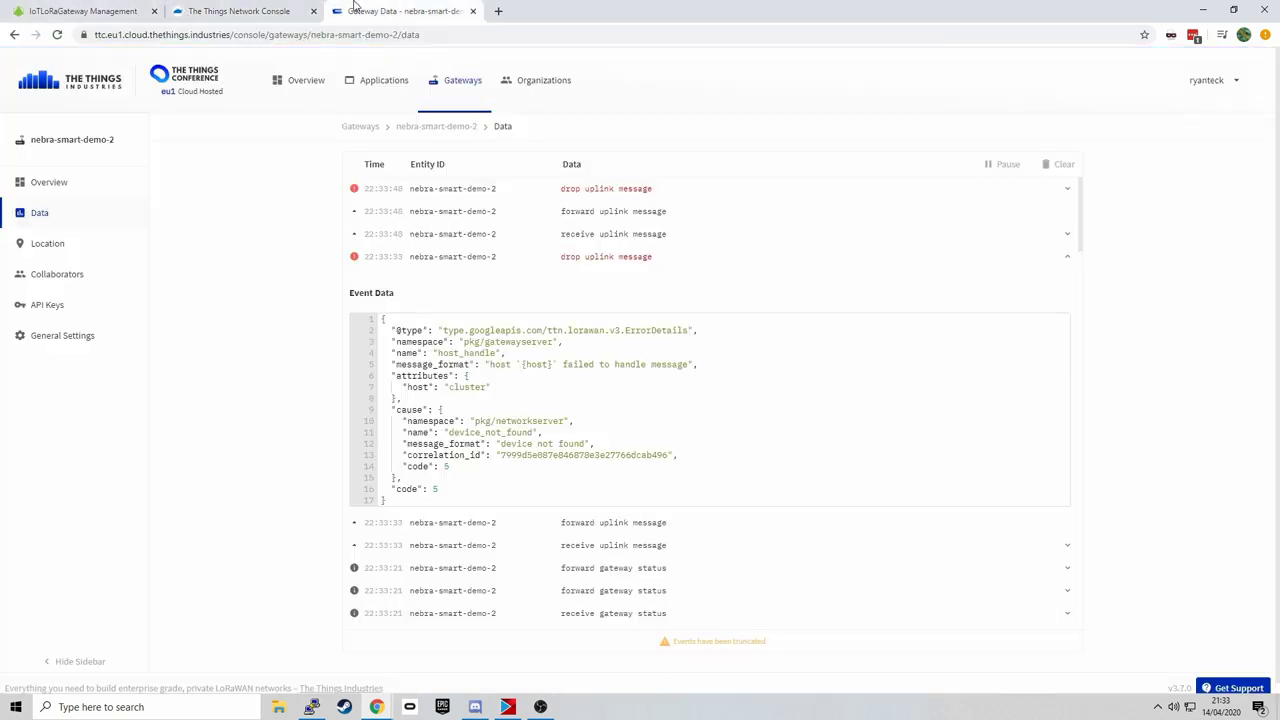
click(92, 11)
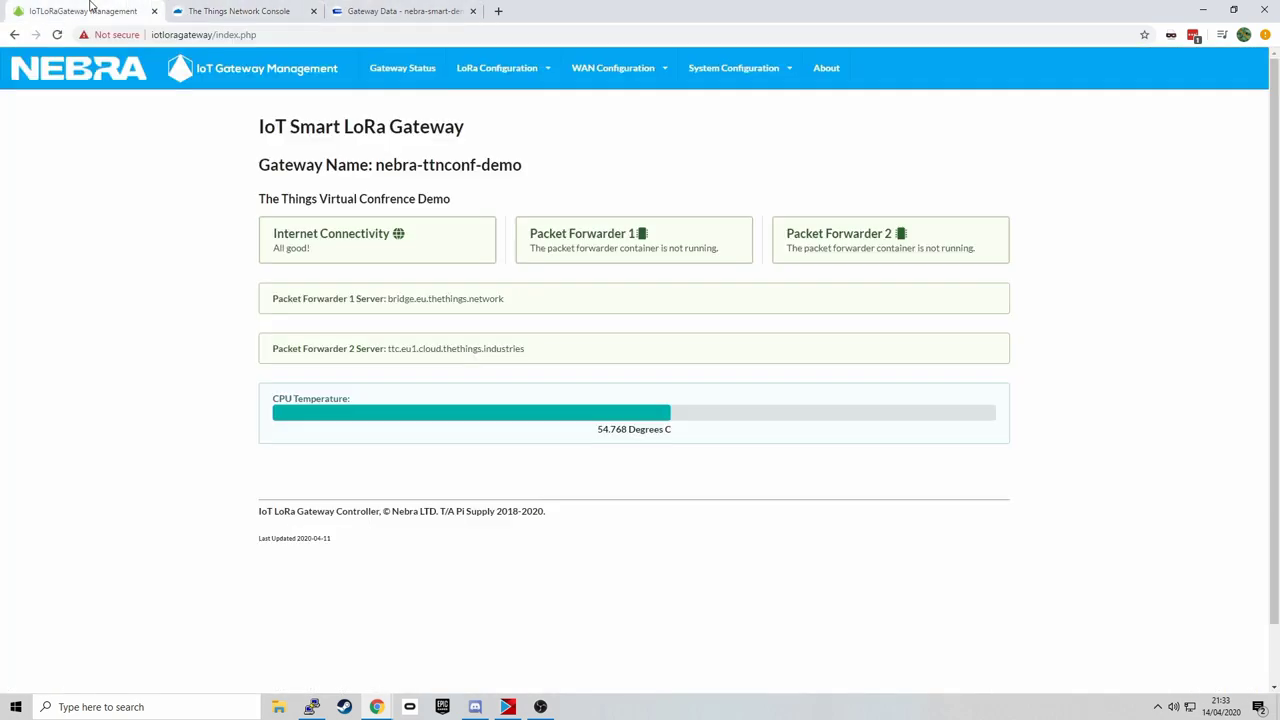
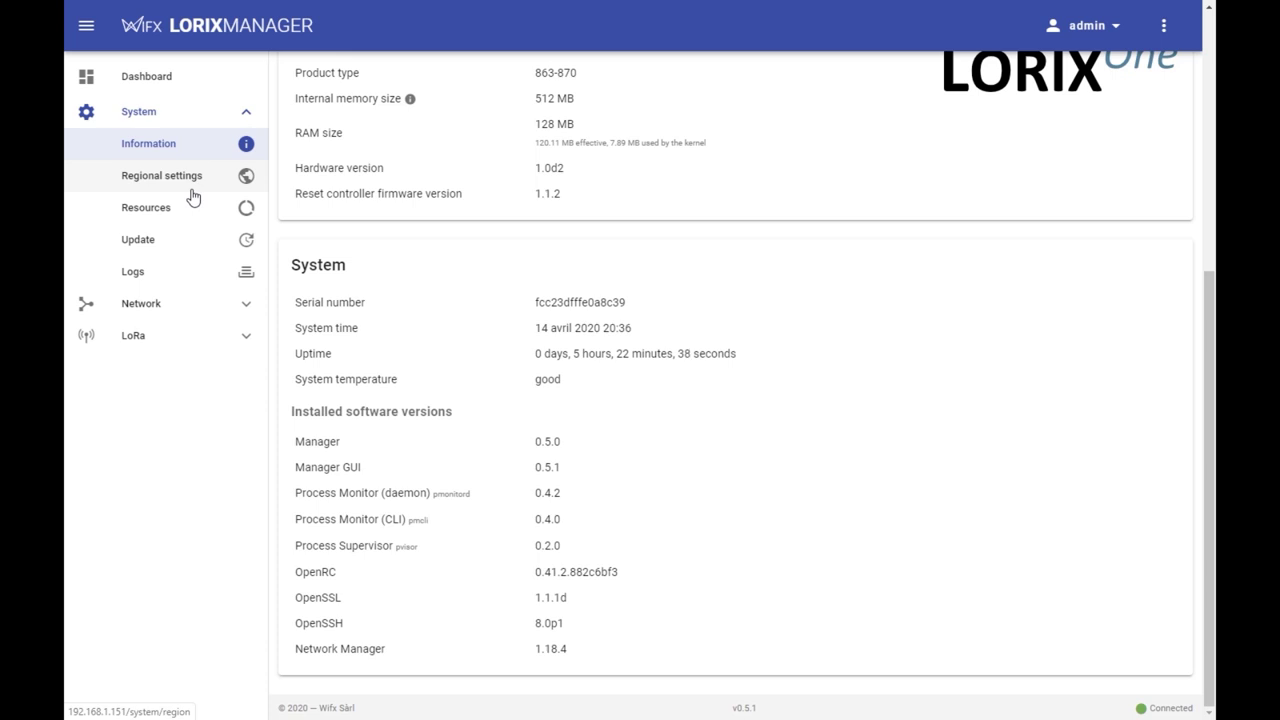
- Confirm the gateway is up to date at v0.6.0 (Eiger) on the Stable update channel
click(139, 218)
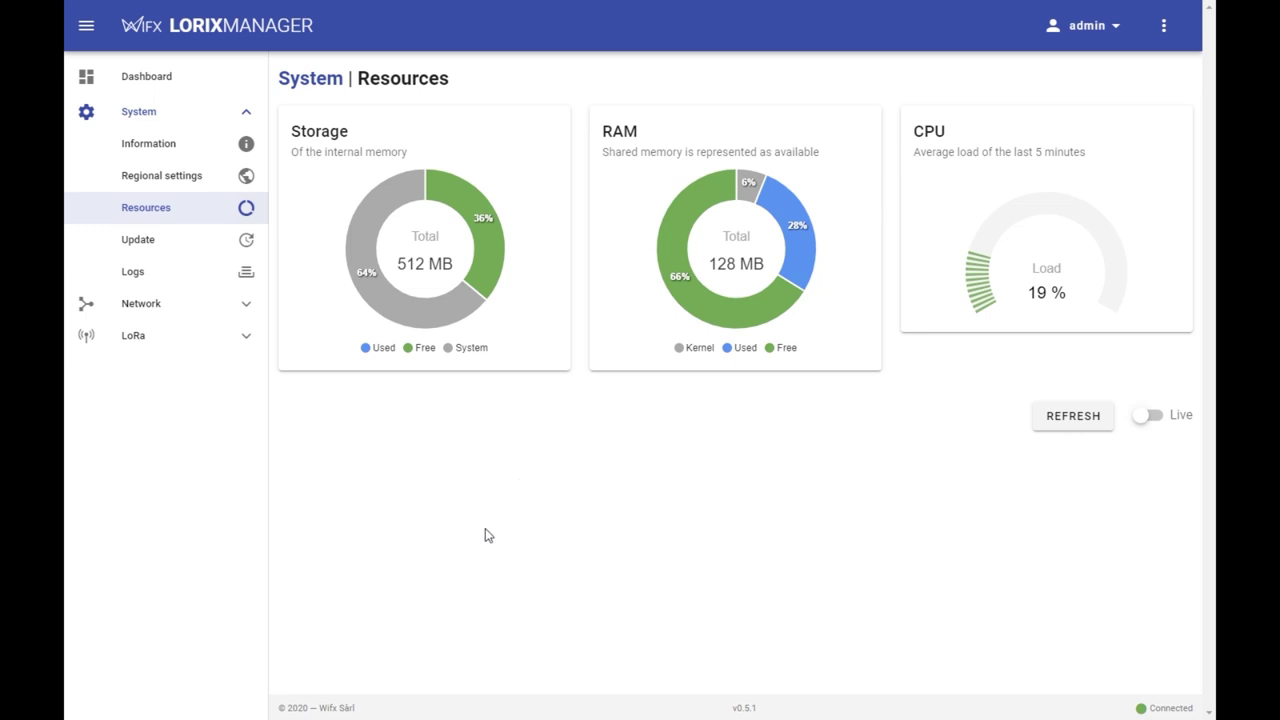
click(148, 248)
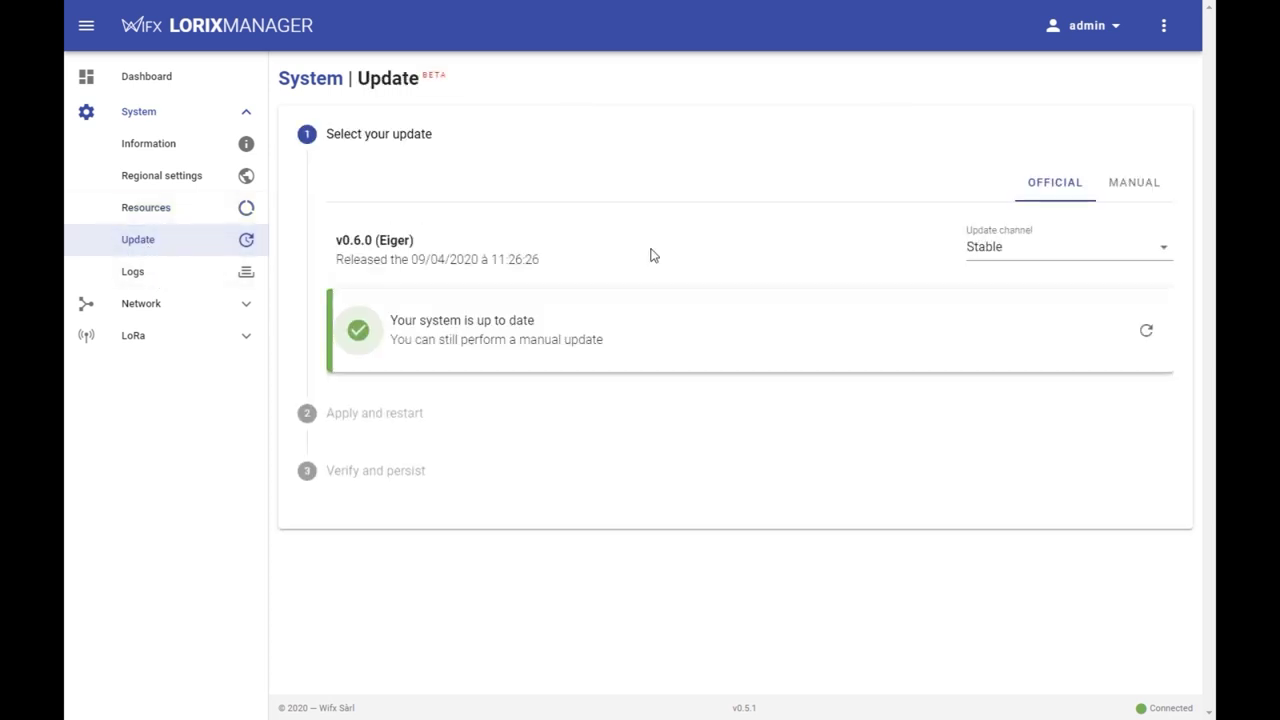
click(1128, 196)
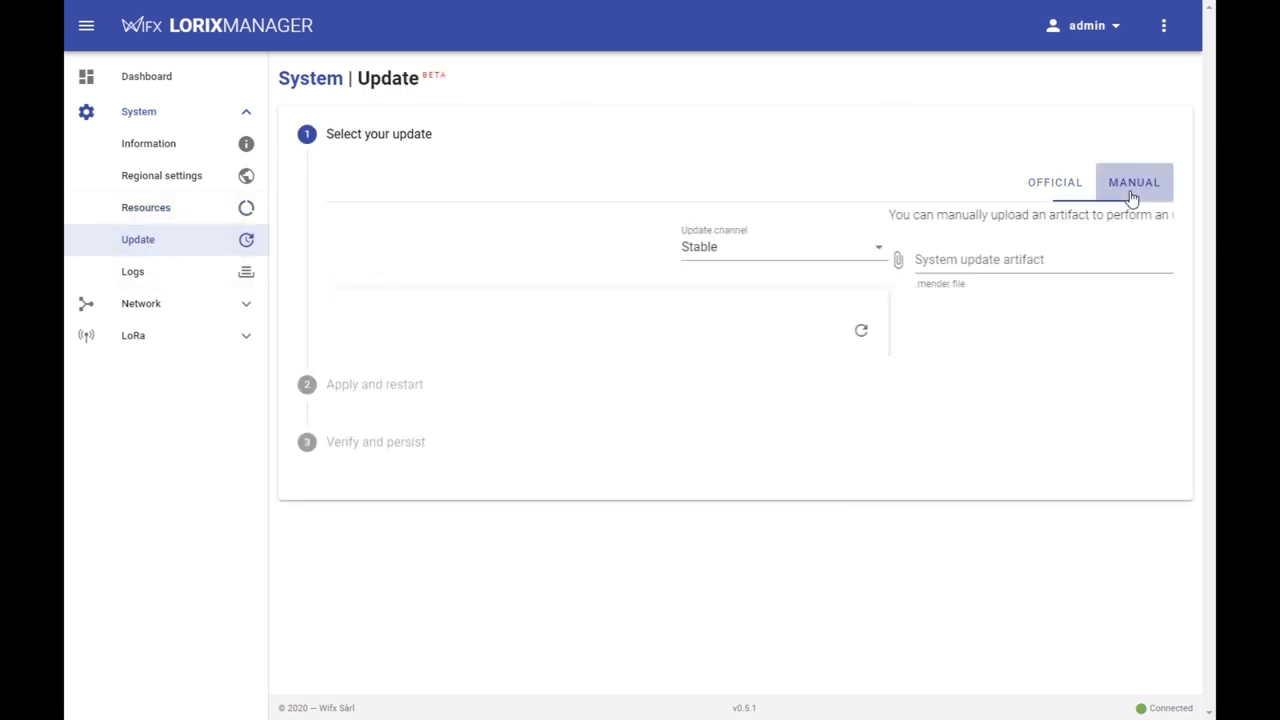
click(1054, 196)
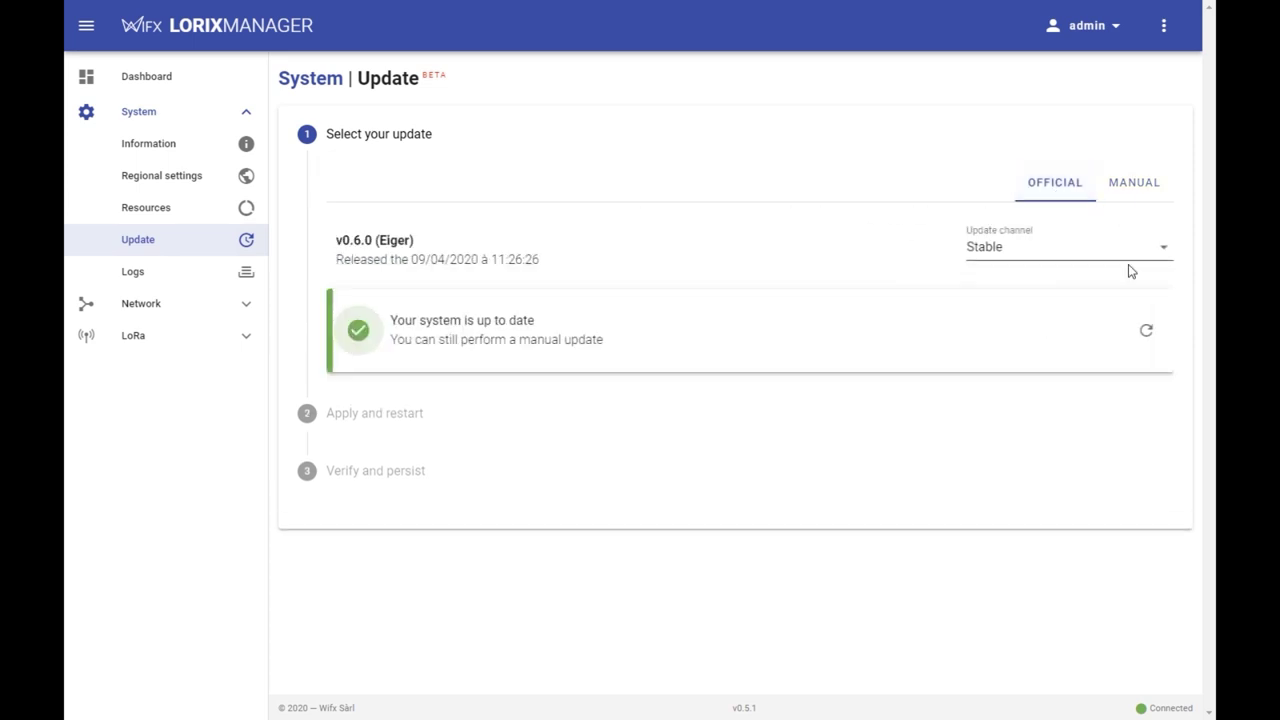
click(1164, 260)
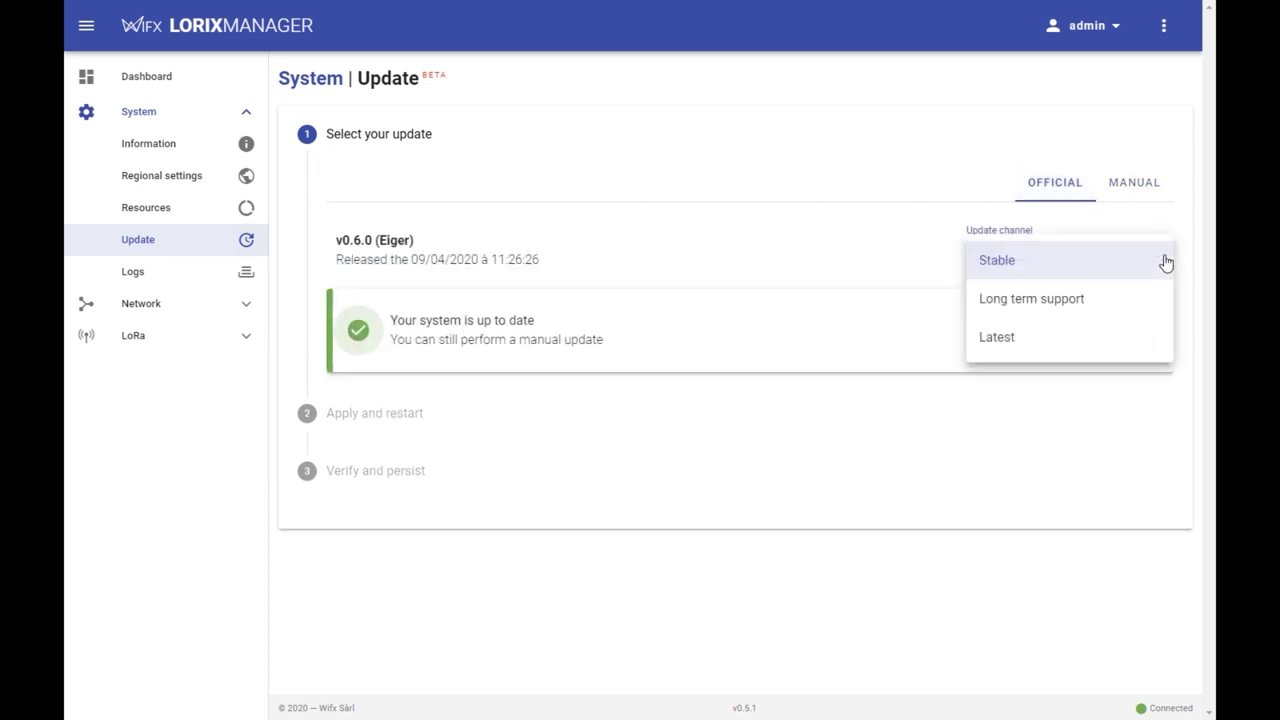
click(1164, 262)
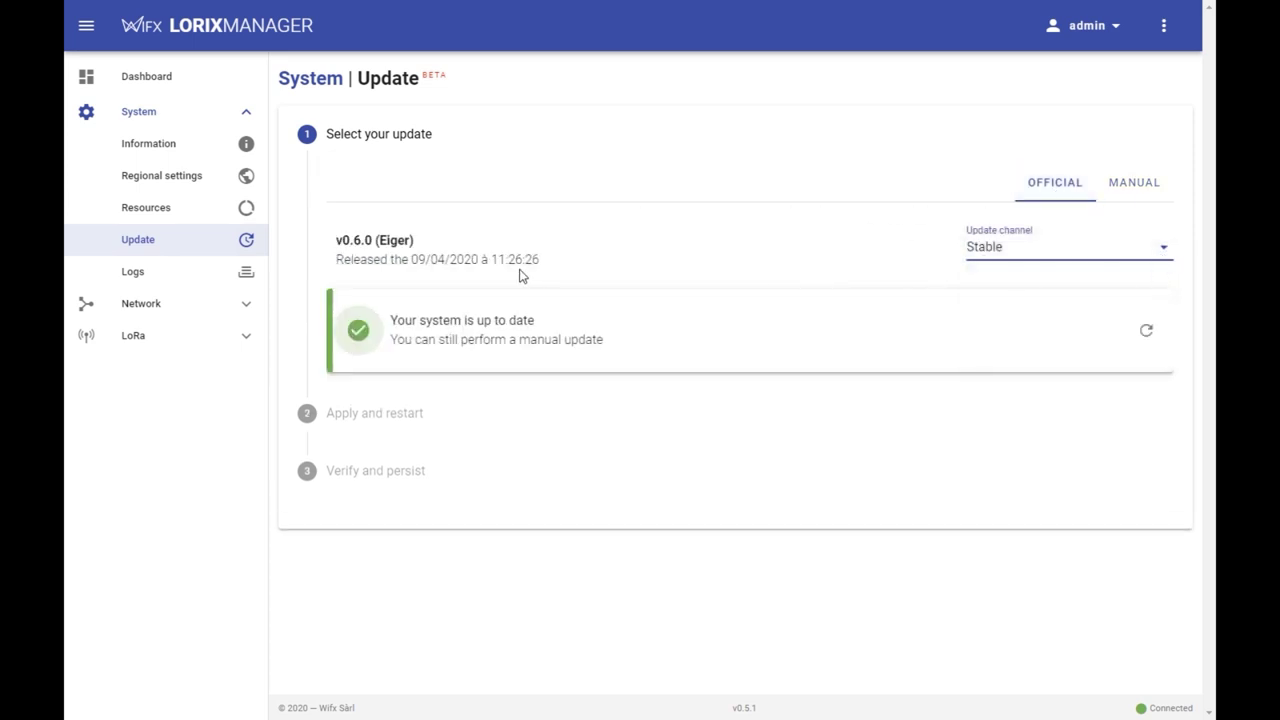
click(188, 313)
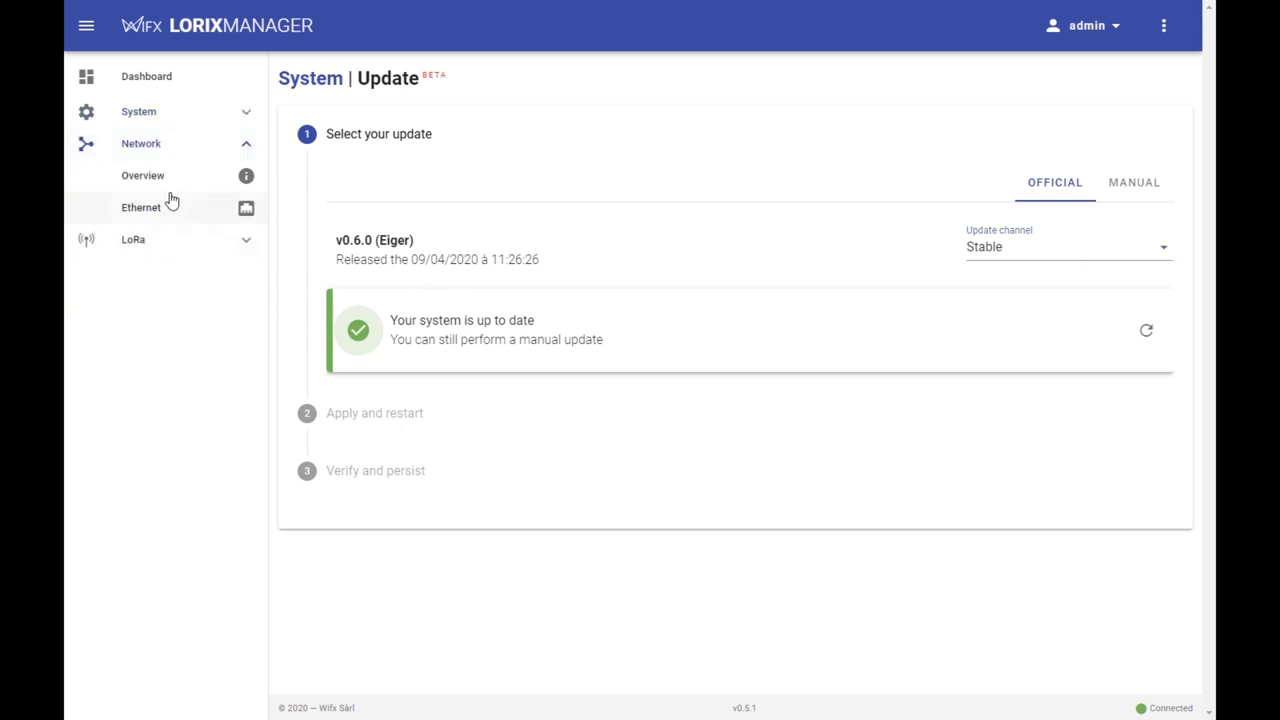
- Review the network overview, leaving the gateway hostname unchanged
click(165, 189)
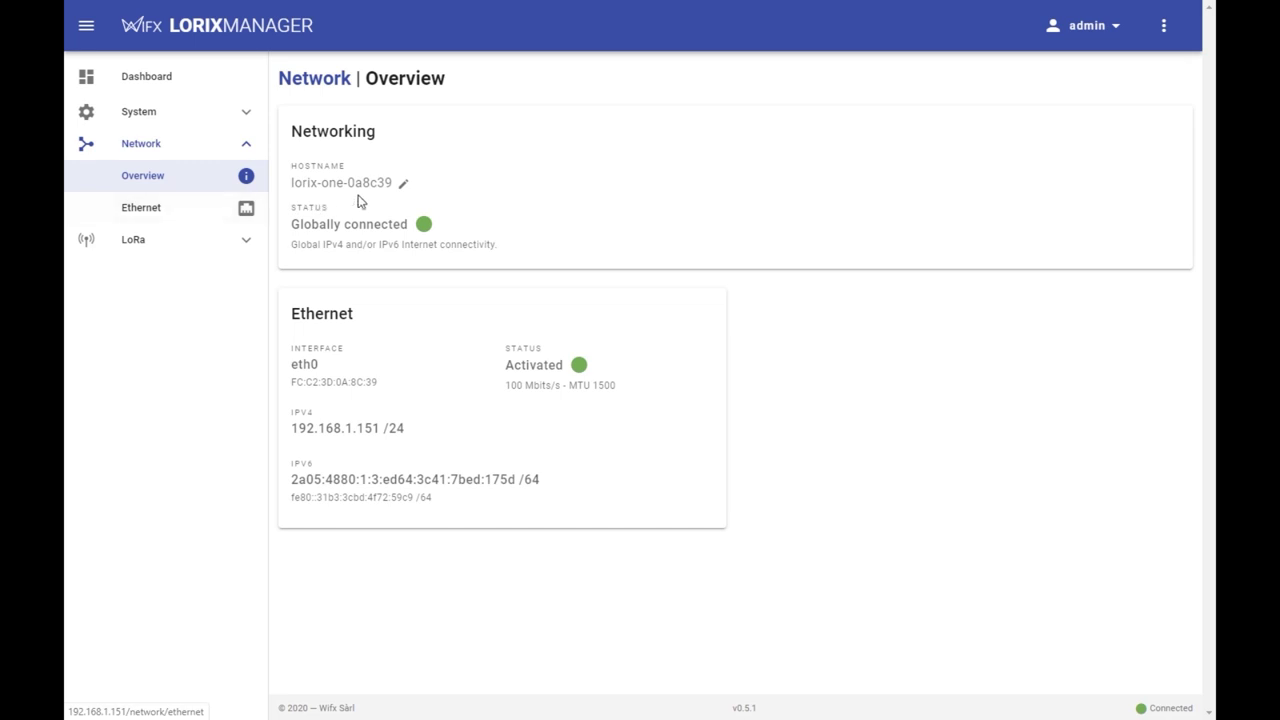
click(403, 183)
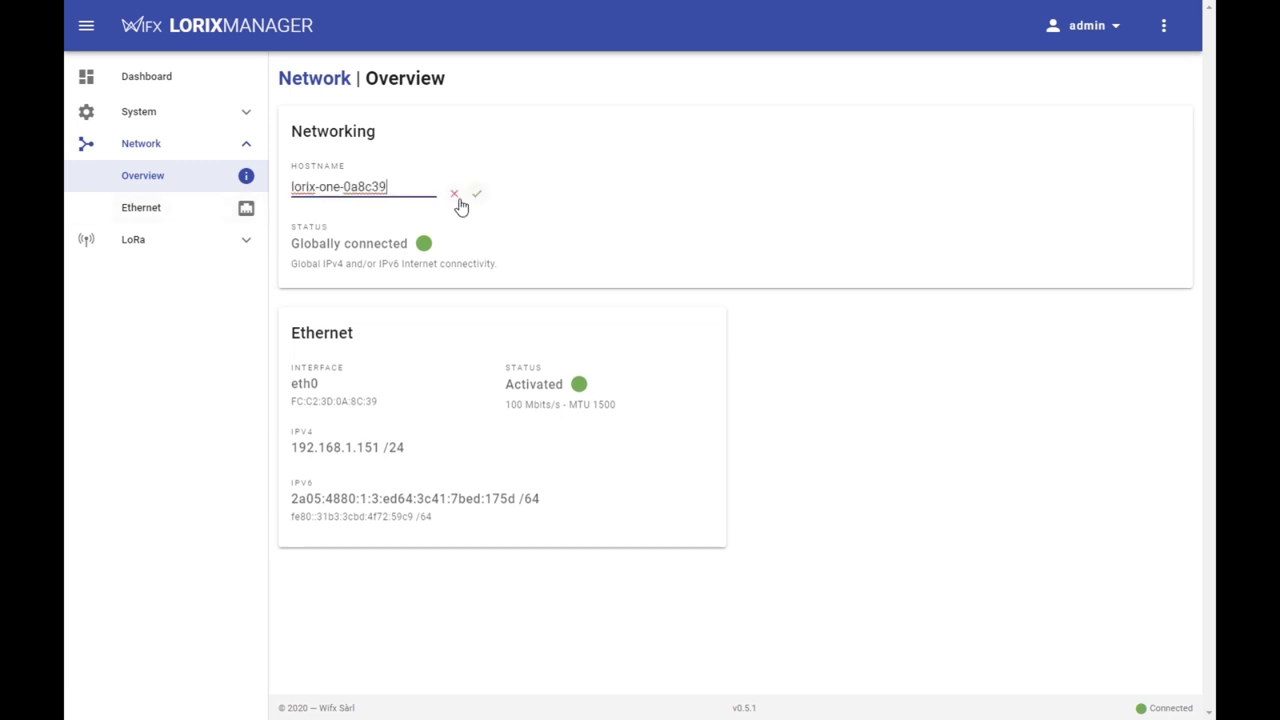
click(453, 195)
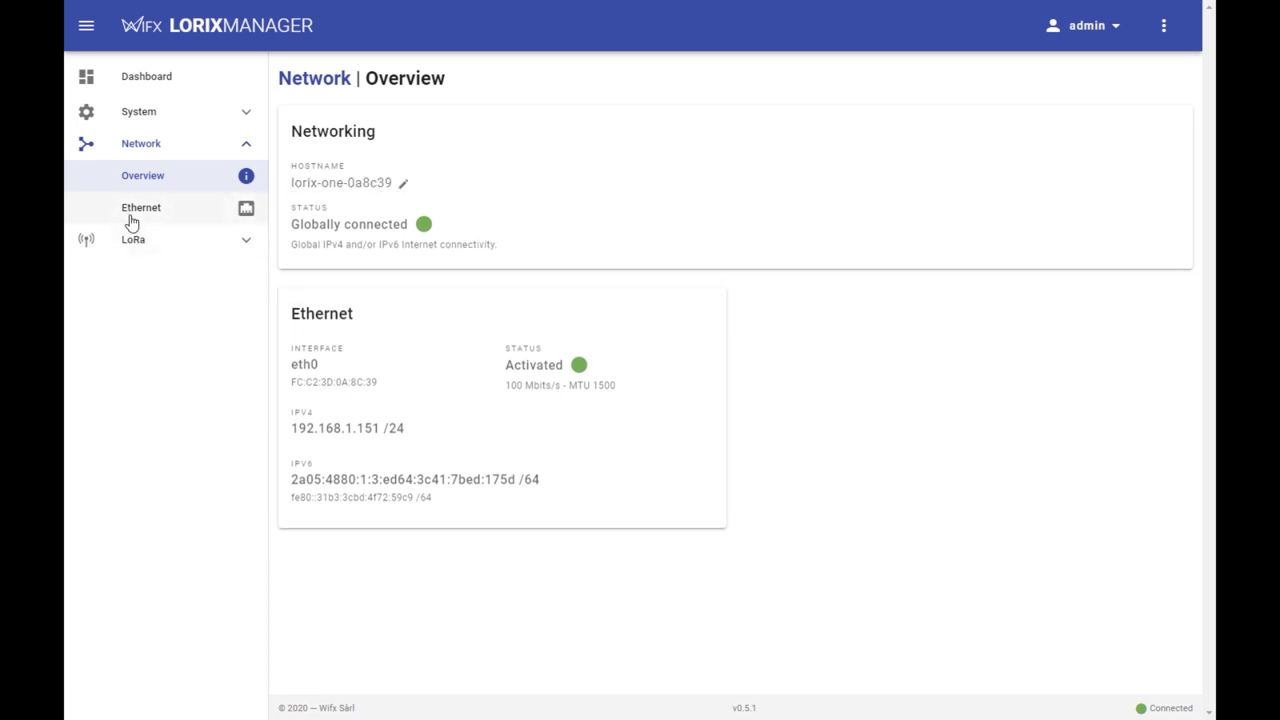
- Check the Ethernet IPv4 details, then view the LoRa Status page showing the forwarder running
click(130, 213)
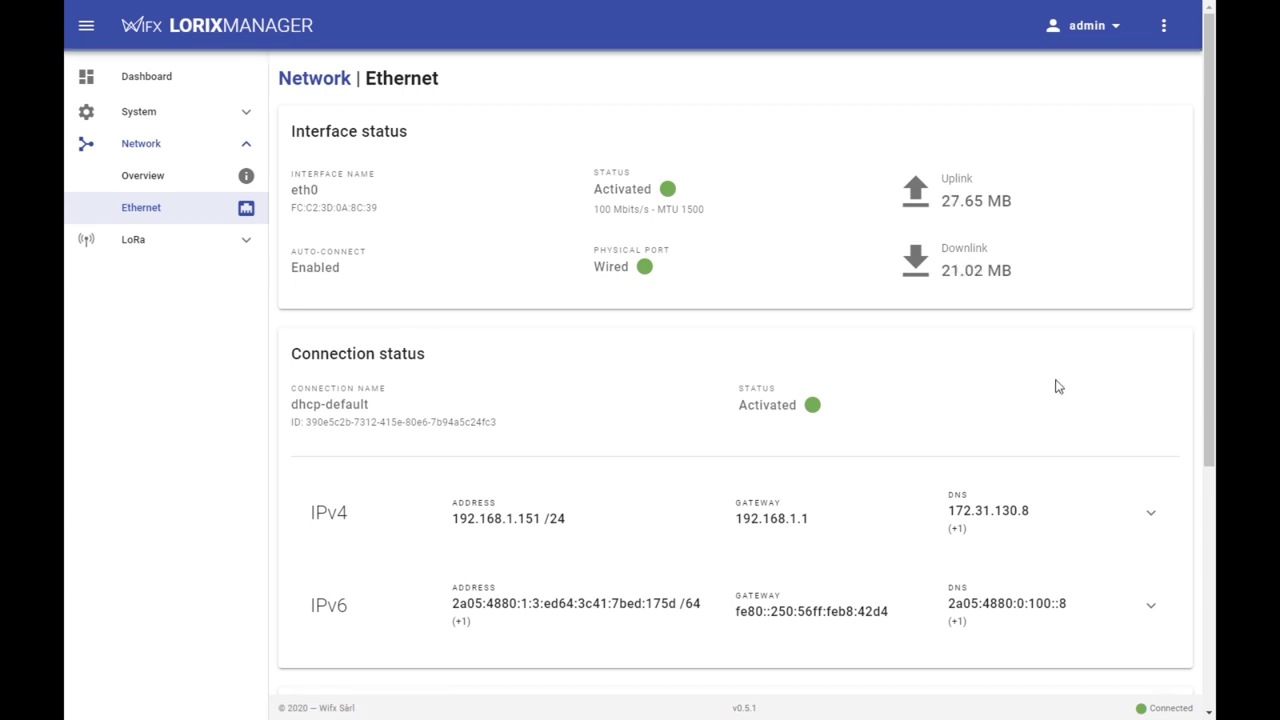
drag(1205, 325, 1205, 467)
click(1155, 281)
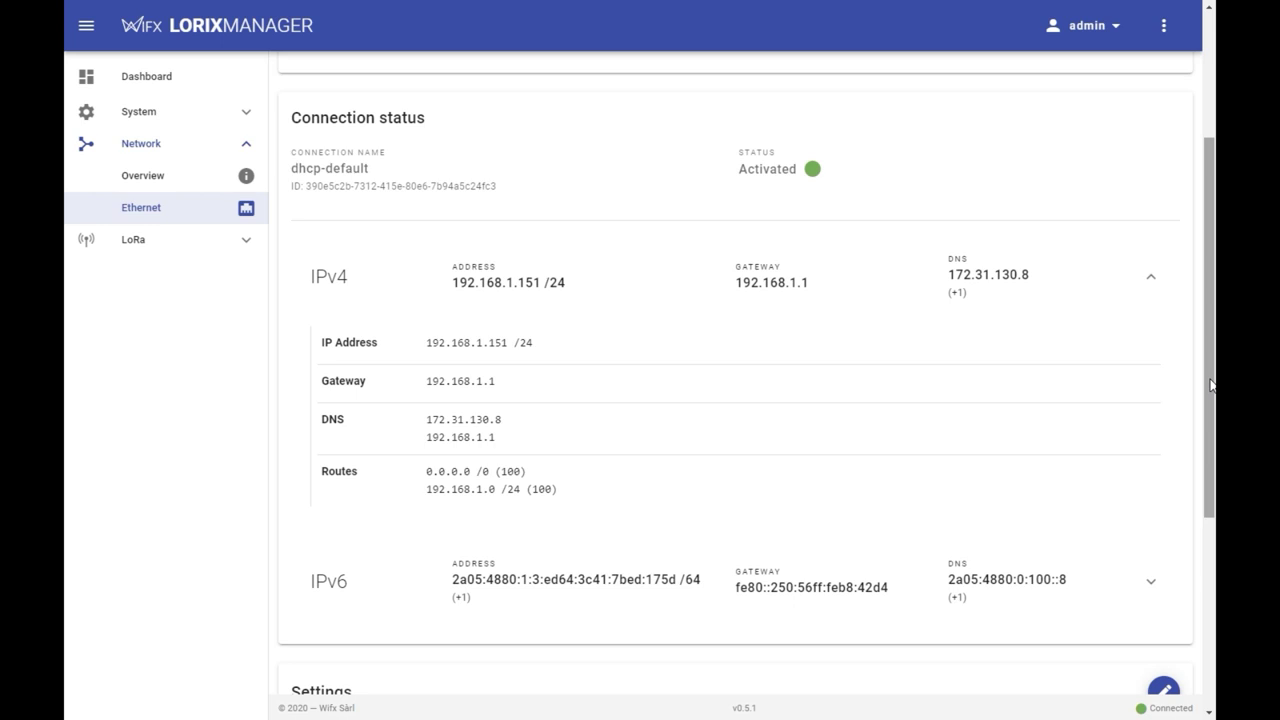
scroll(1212, 385, down, 4)
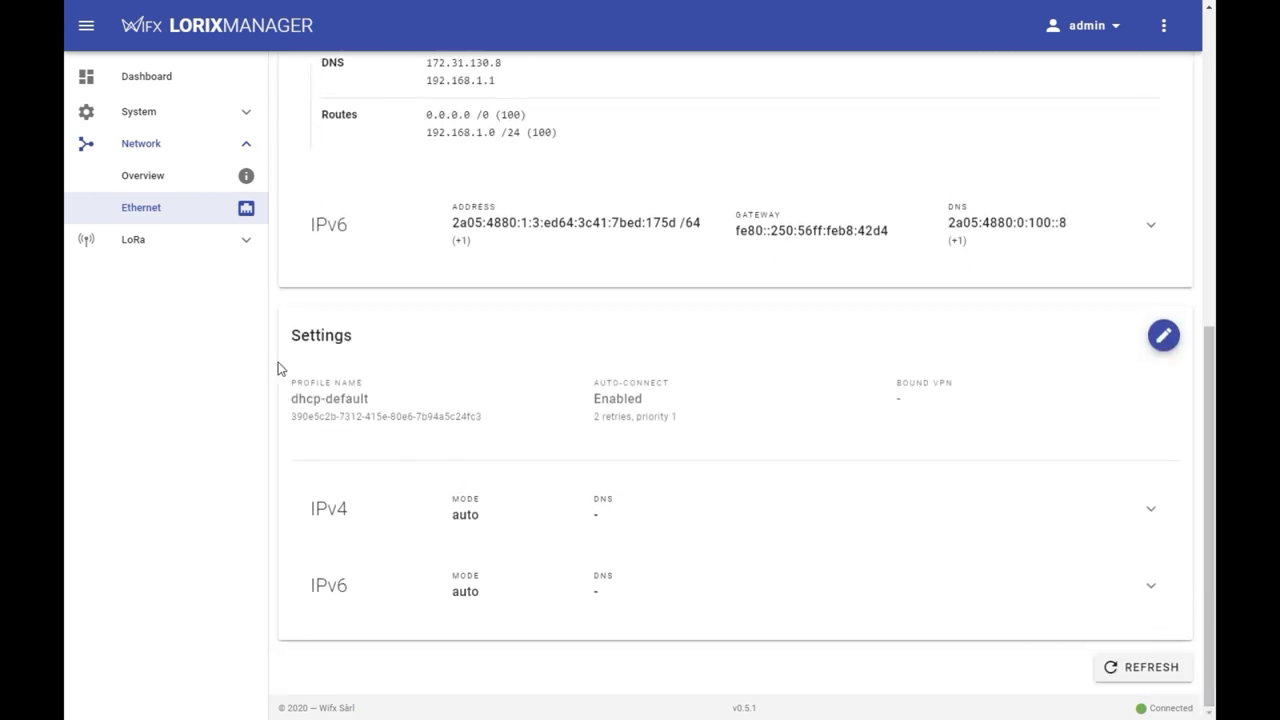
click(162, 249)
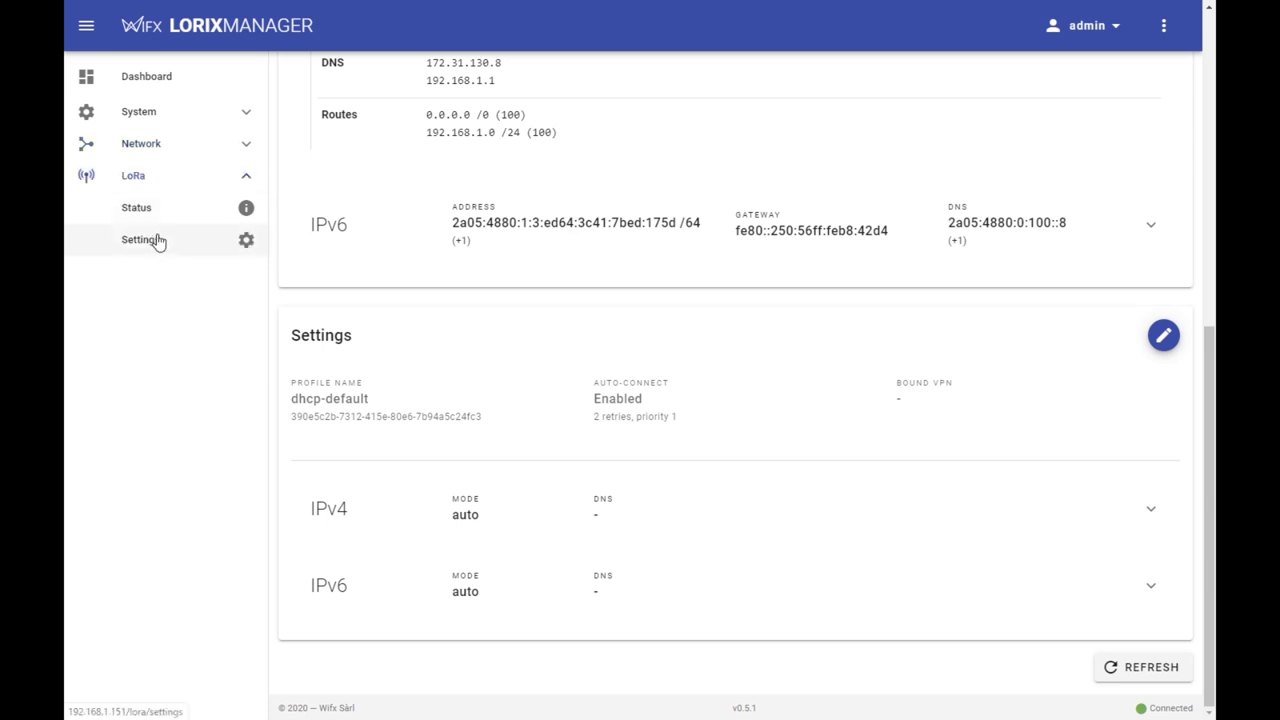
click(153, 219)
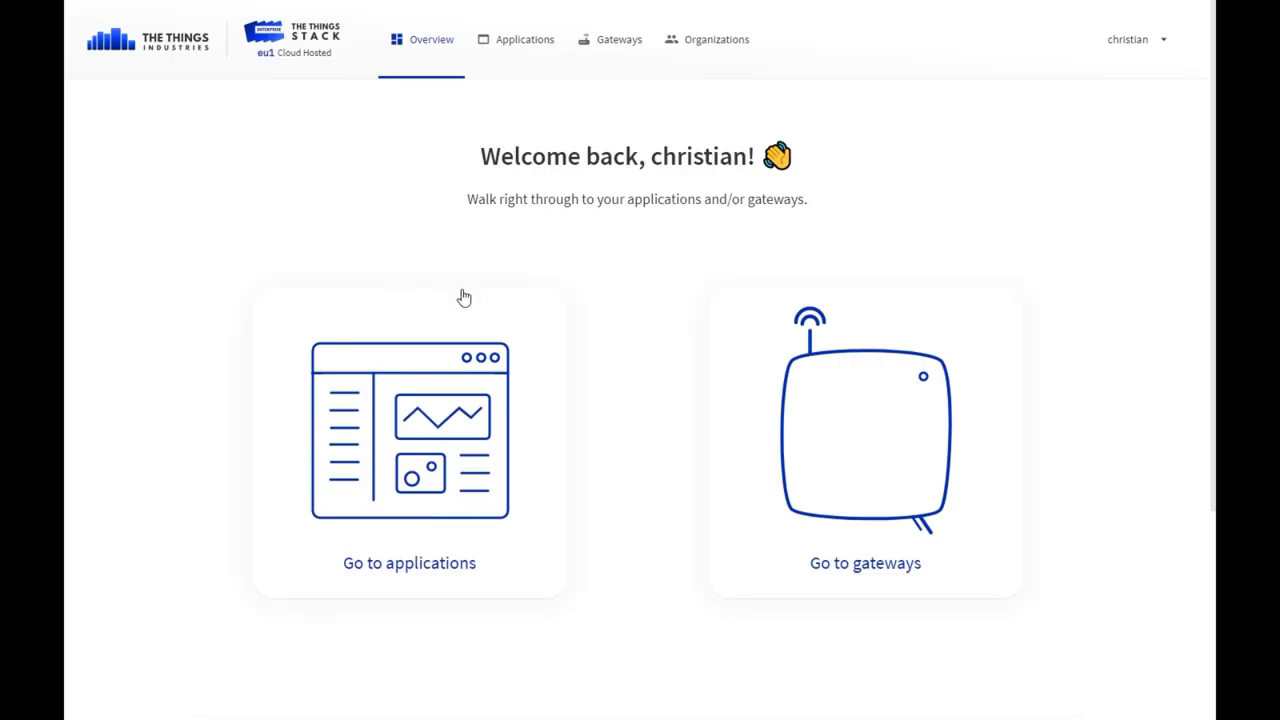
- Start a new gateway owned by wifx with gateway ID 'lorix-one-demo-tt'
click(862, 393)
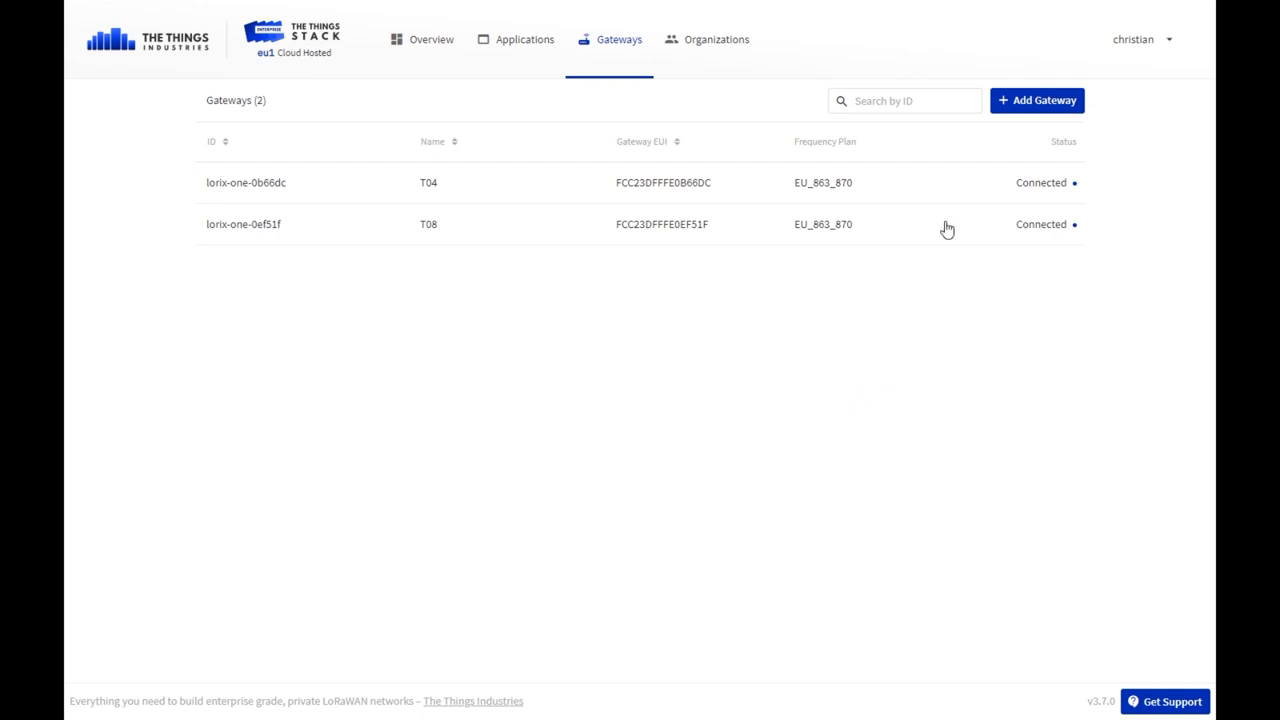
click(1024, 113)
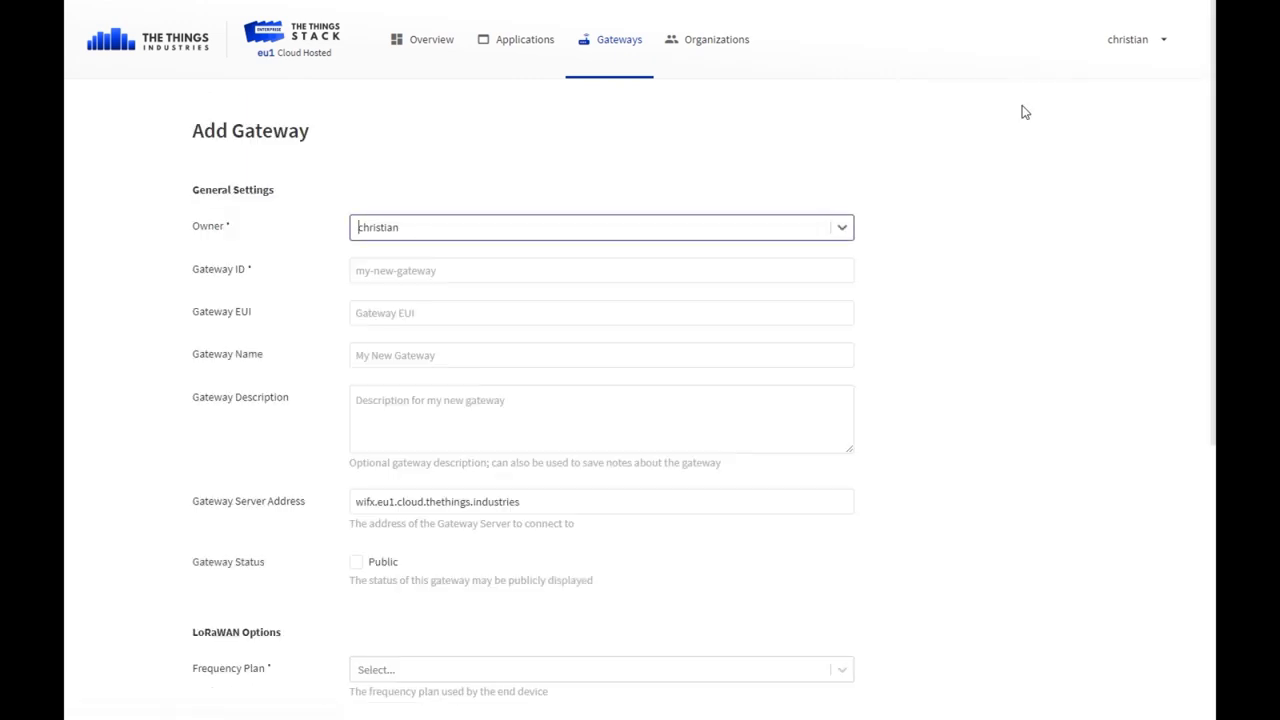
click(754, 228)
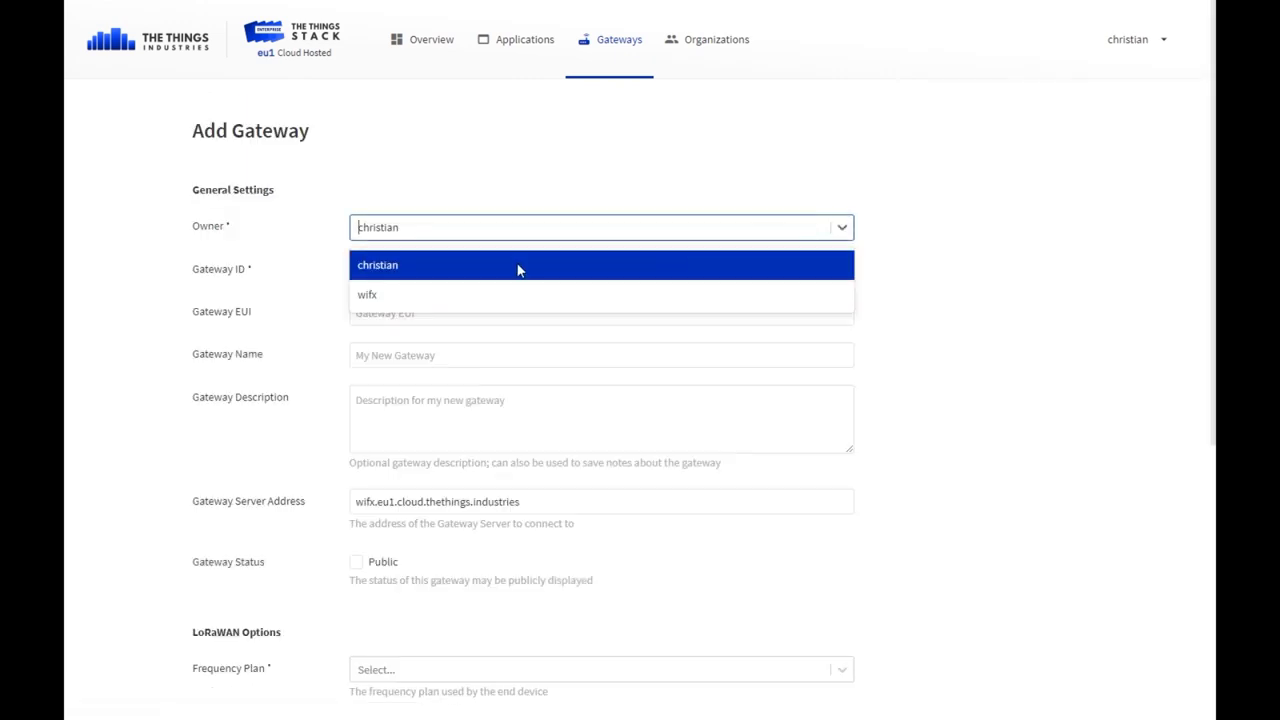
click(412, 294)
click(412, 274)
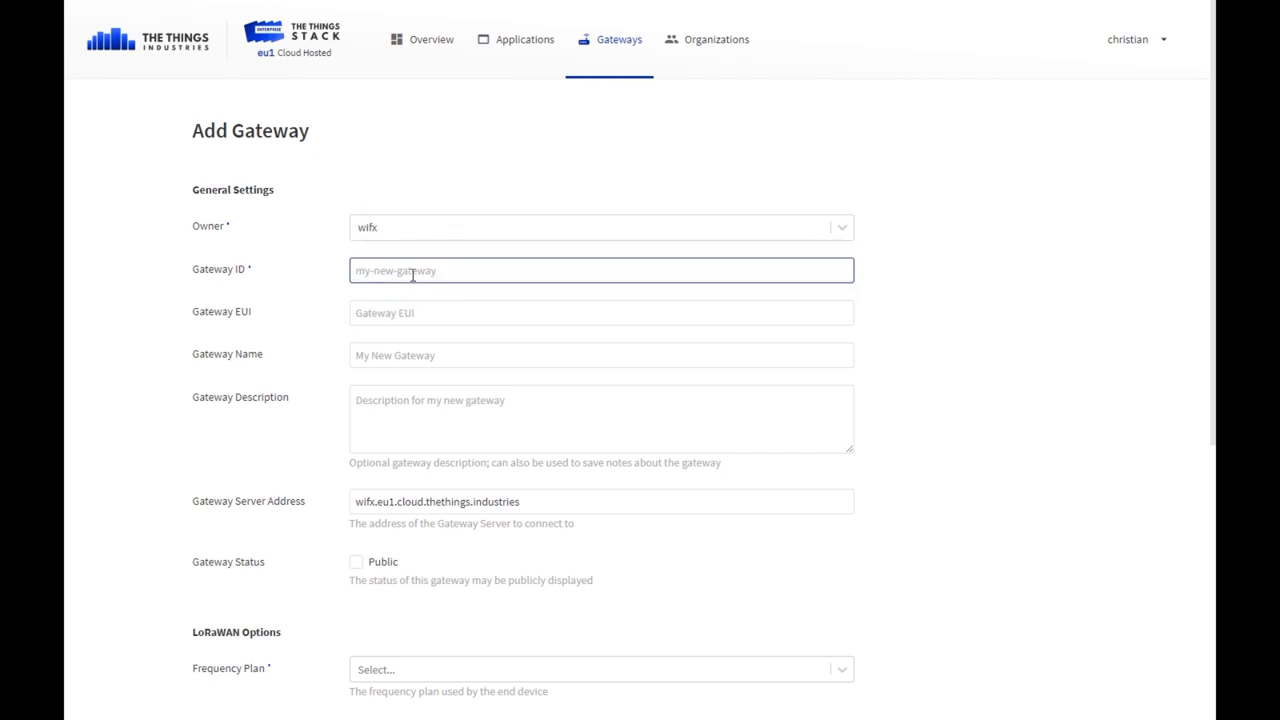
text(lorix-one-demo-tt)
- Use the gateway serial number as its EUI and name it 'LORIX One Demo'
click(404, 306)
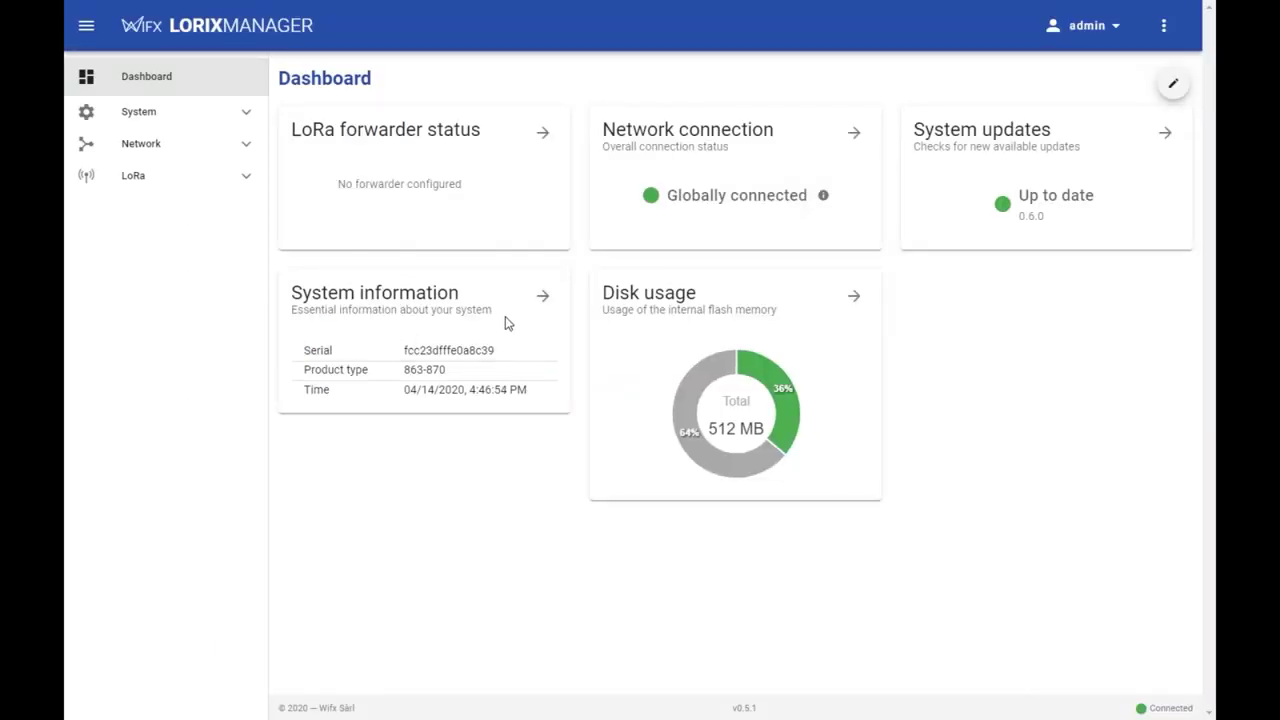
double_click(460, 349)
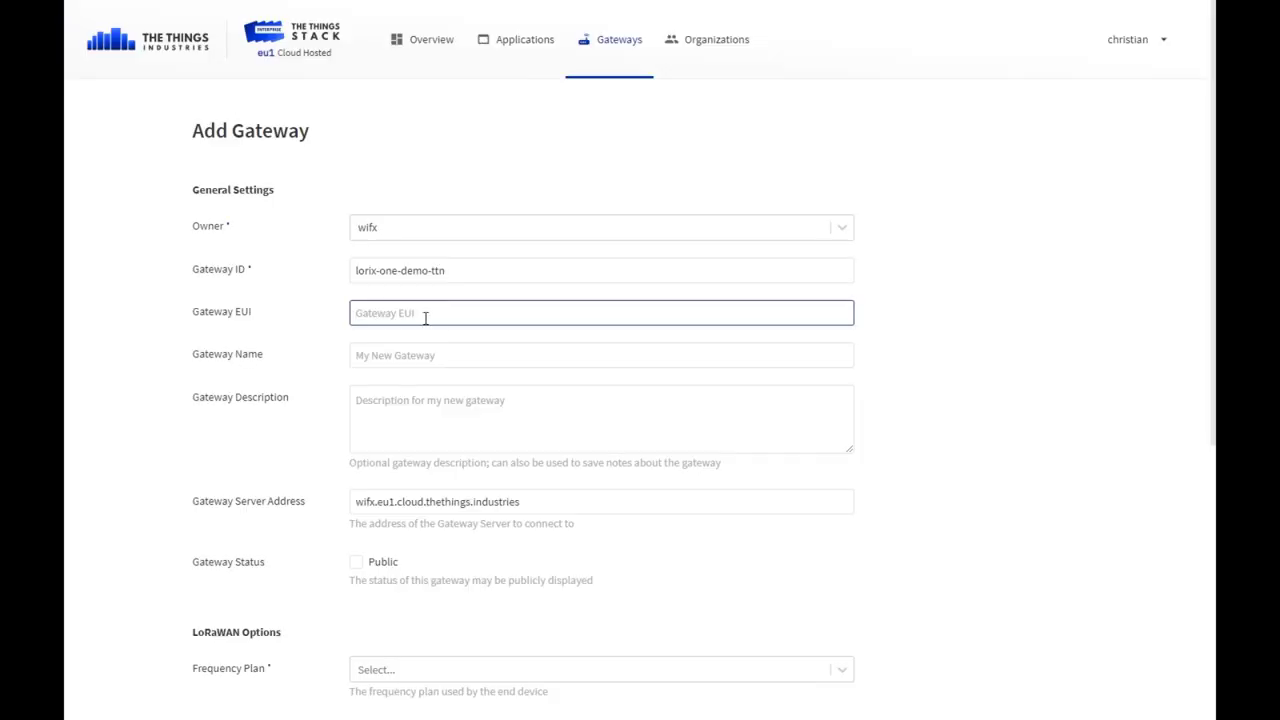
text(FC C2 3D FF FE 0A 8C 39)
click(421, 356)
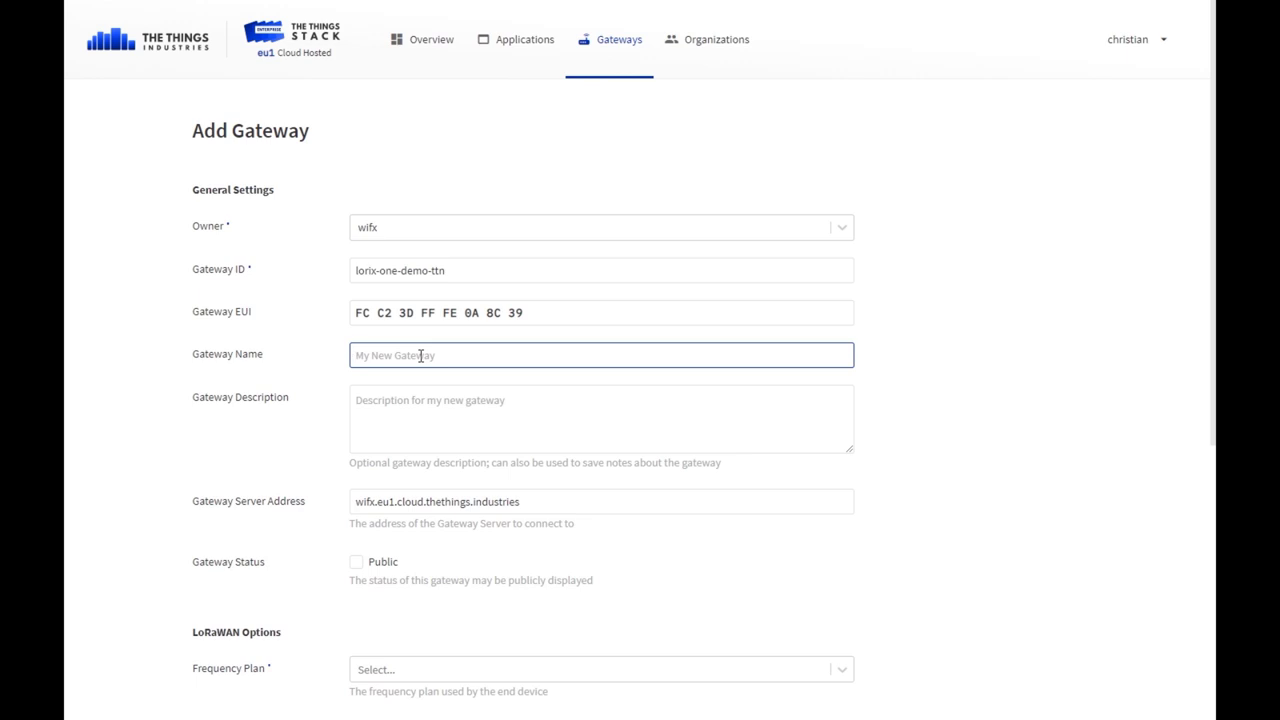
text(LORIX One Dem)
- Choose the Europe 863-870 MHz frequency plan and create the gateway
scroll(413, 380, down, 3)
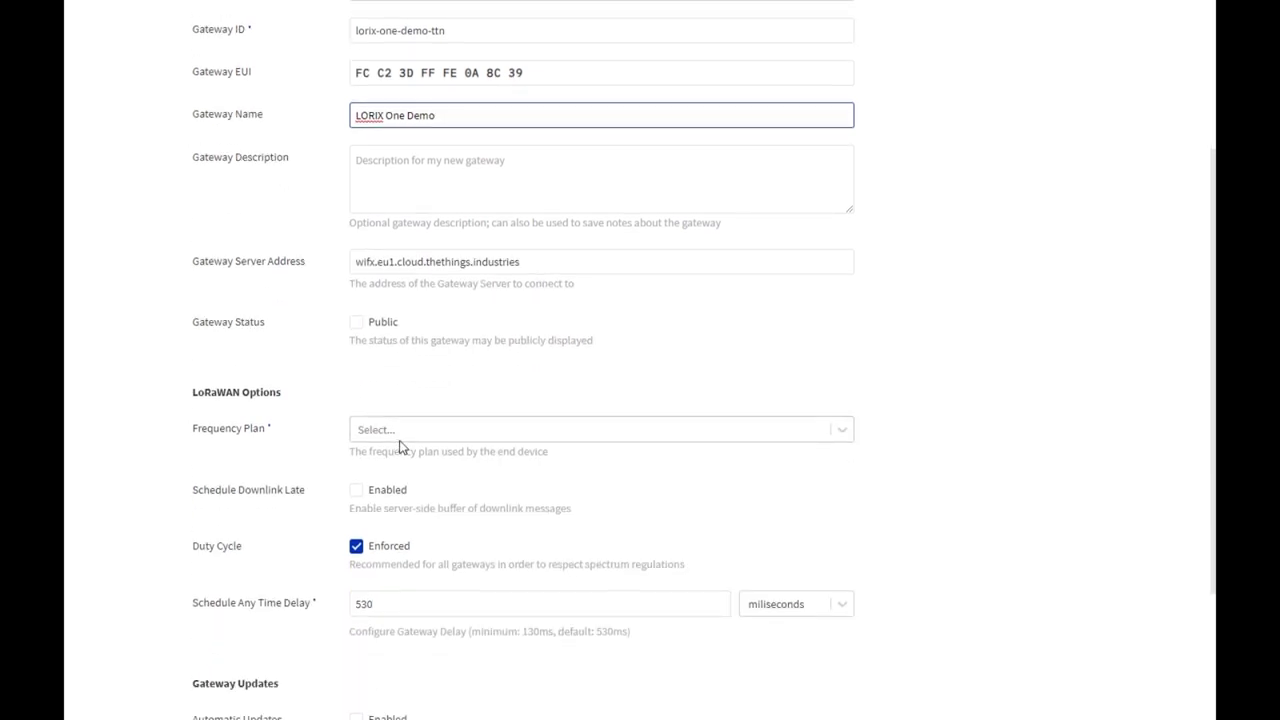
click(400, 440)
click(407, 189)
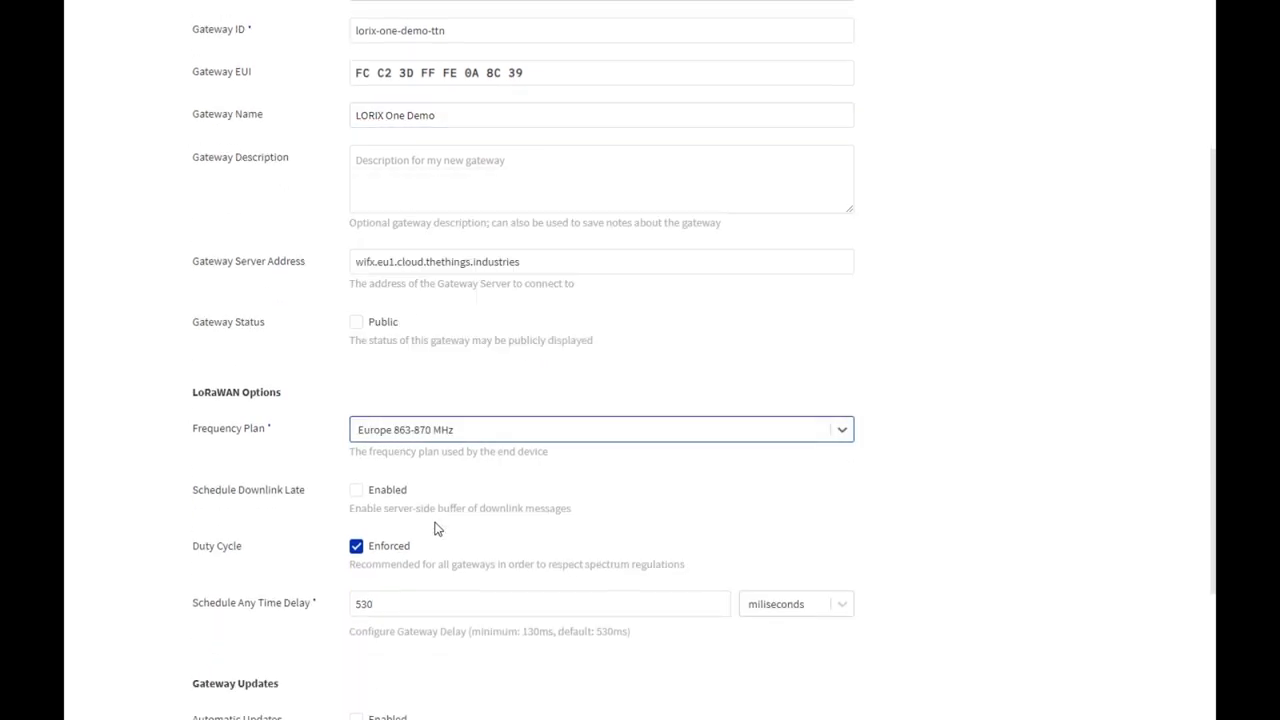
scroll(435, 528, down, 2)
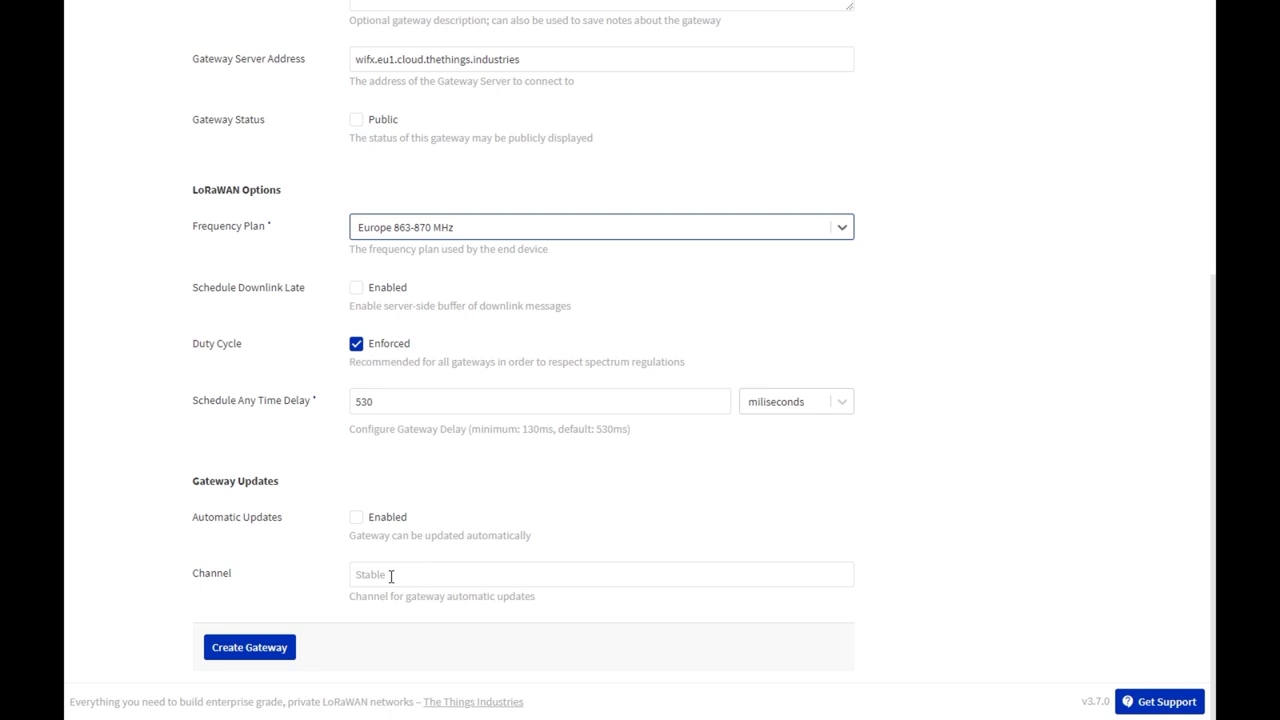
click(268, 647)
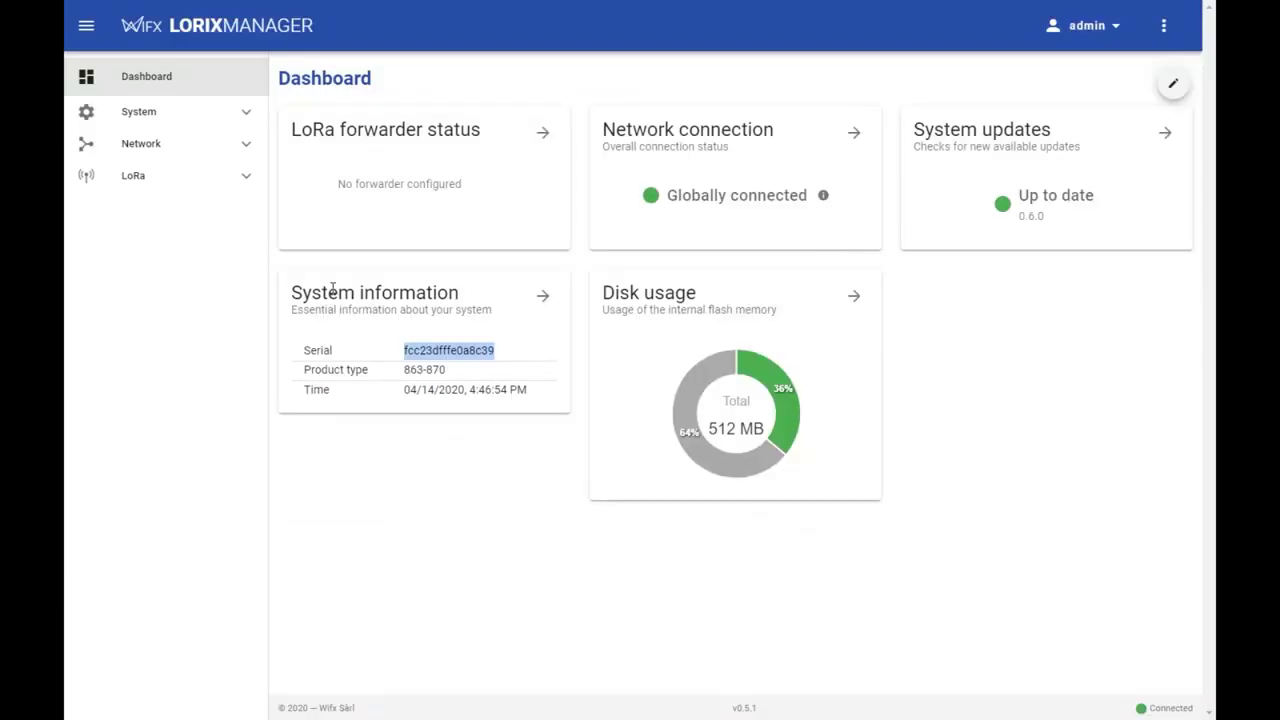
- Set the LoRa forwarder to LoRa Basic Station and apply the change
click(240, 178)
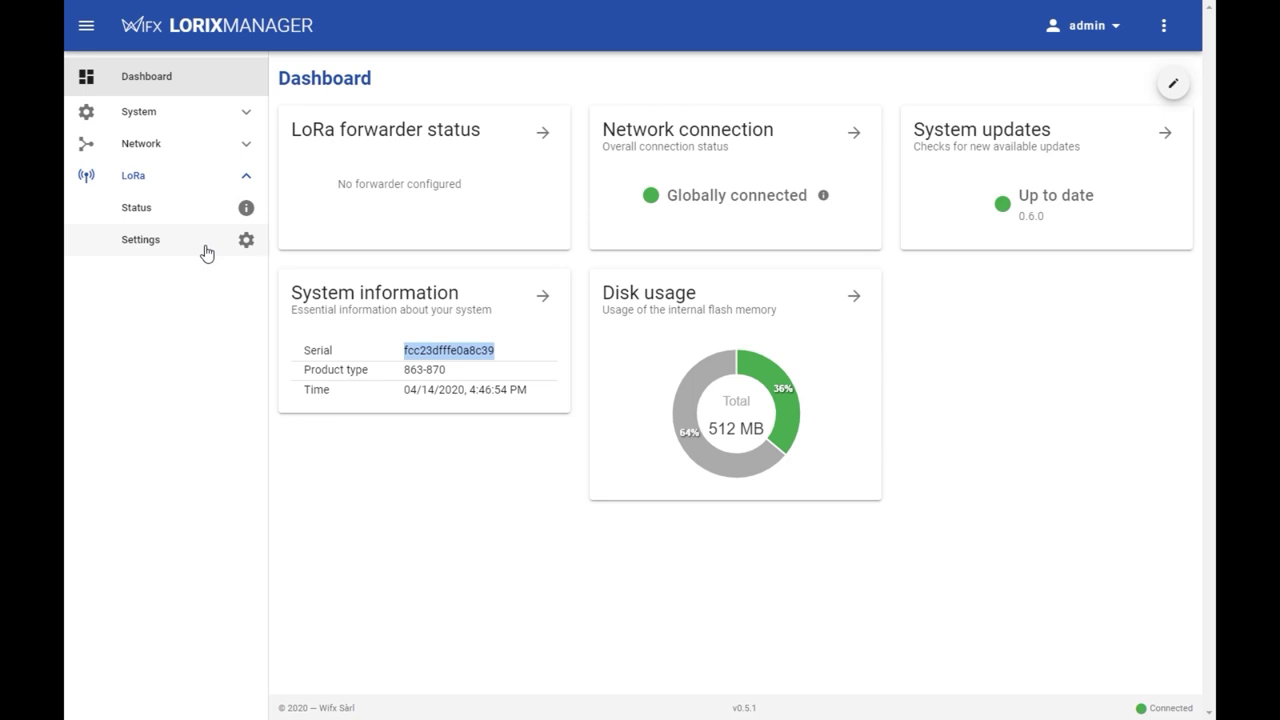
click(205, 247)
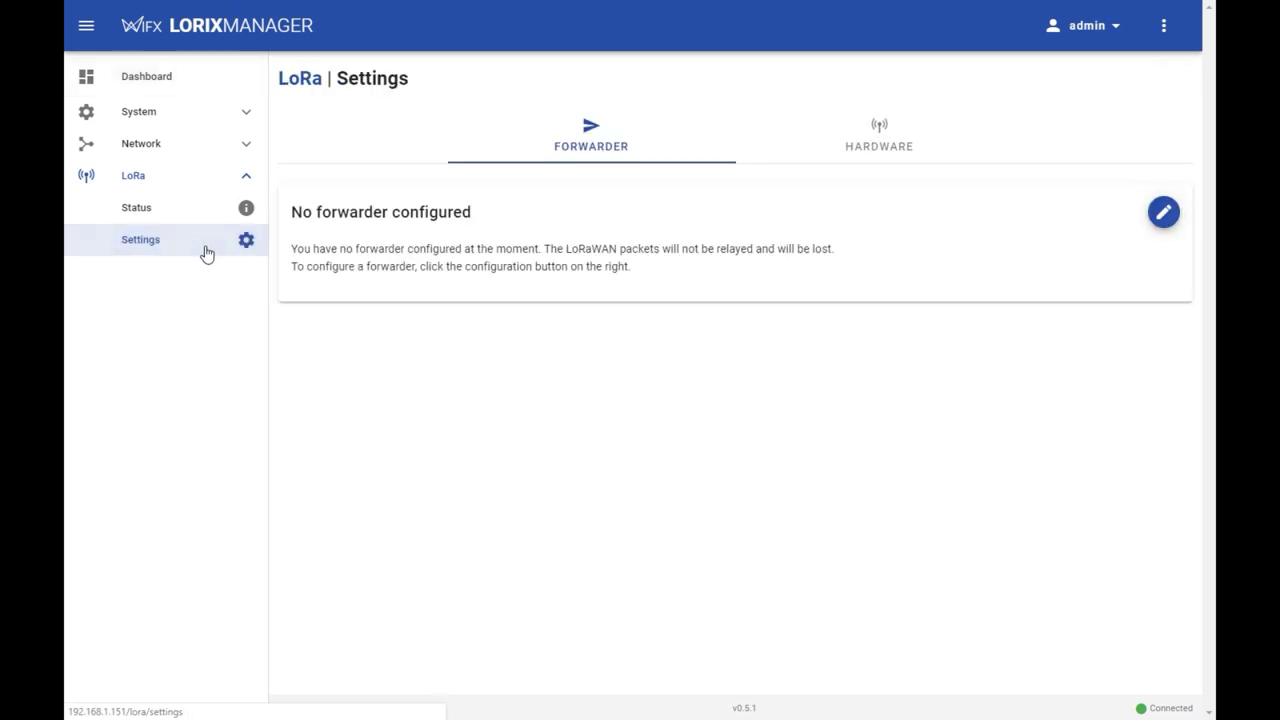
click(1165, 215)
click(667, 352)
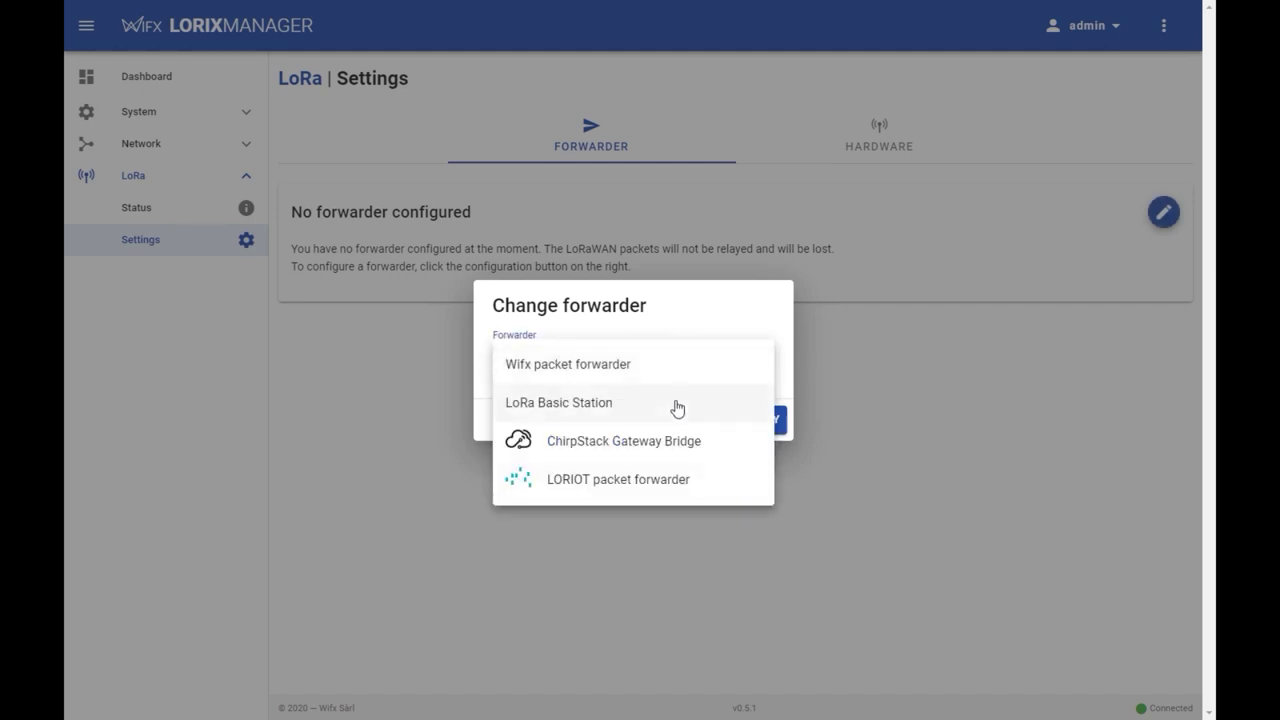
click(677, 406)
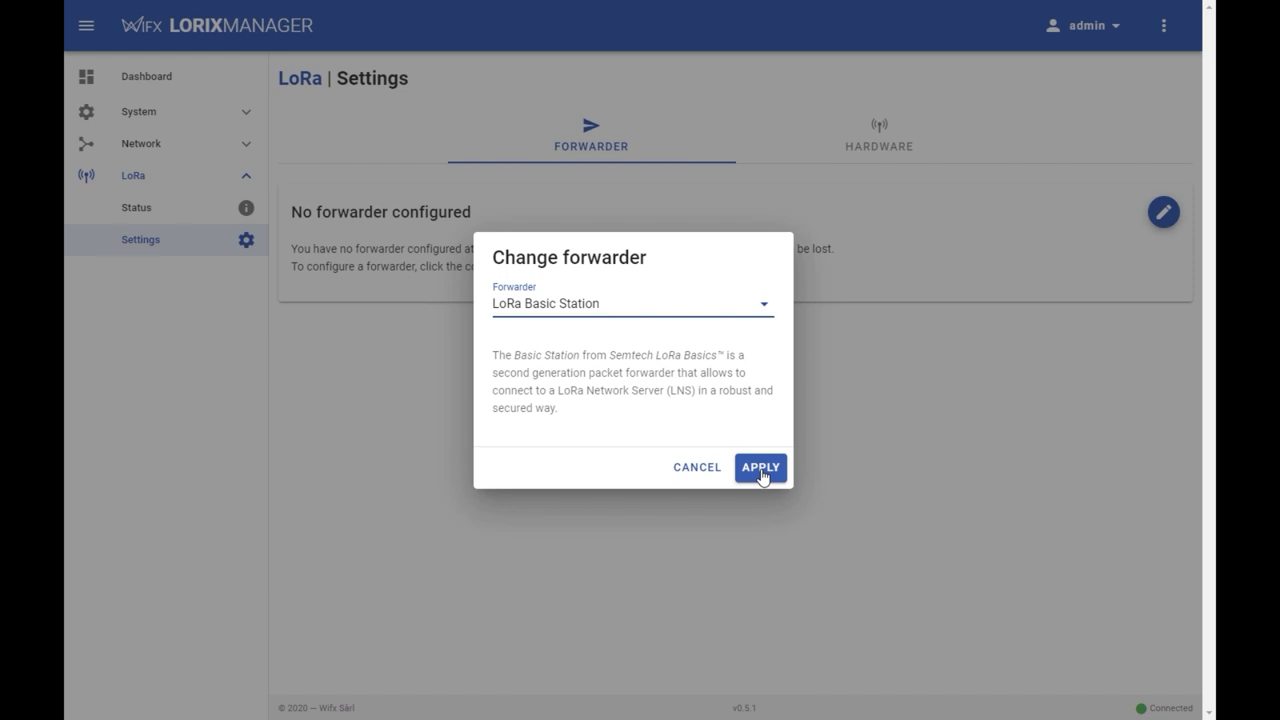
click(760, 470)
scroll(660, 405, down, 1)
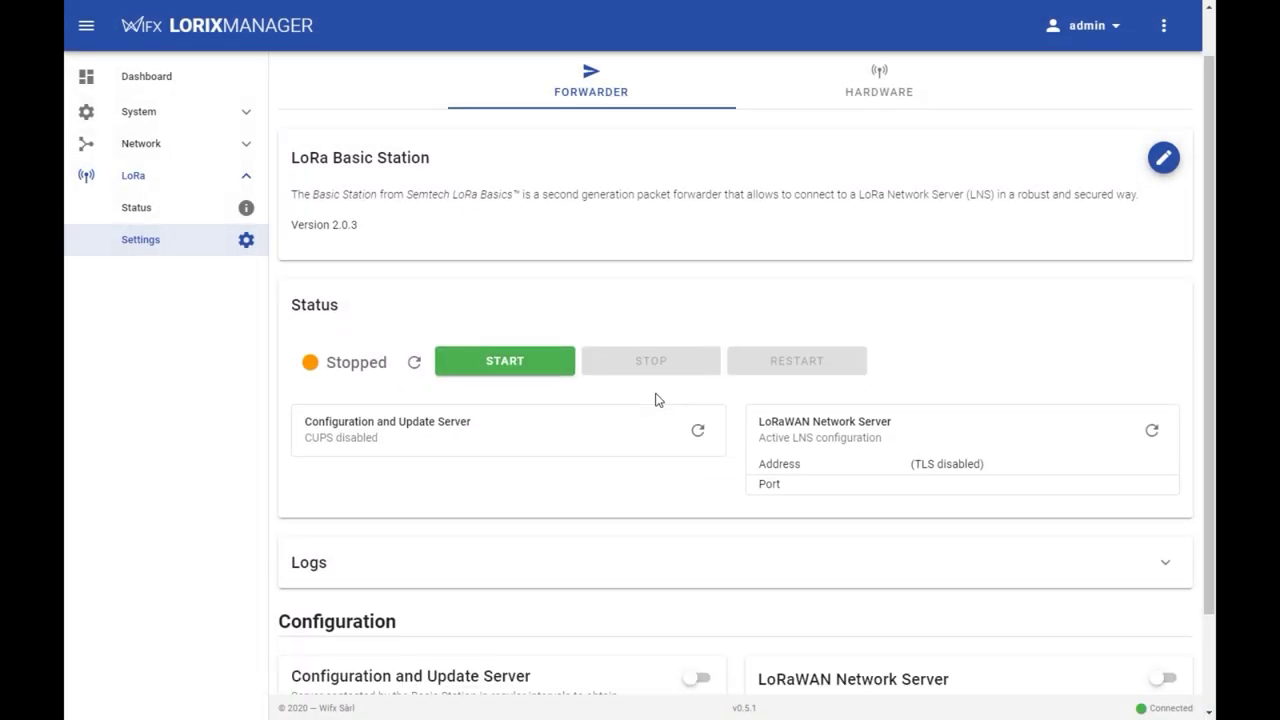
- Enable the LoRaWAN Network Server with address wifx.eu1.cloud.thethings.industries and port 8887
scroll(655, 400, down, 2)
click(1166, 562)
scroll(850, 483, down, 3)
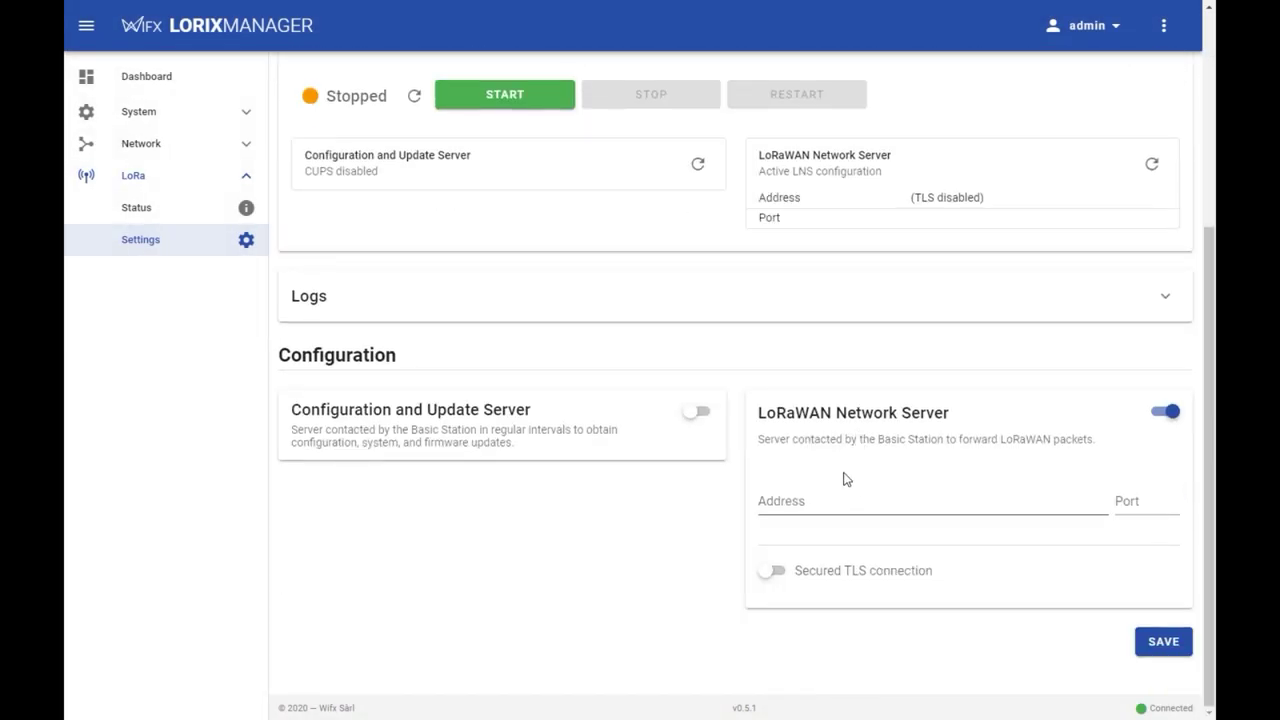
click(820, 500)
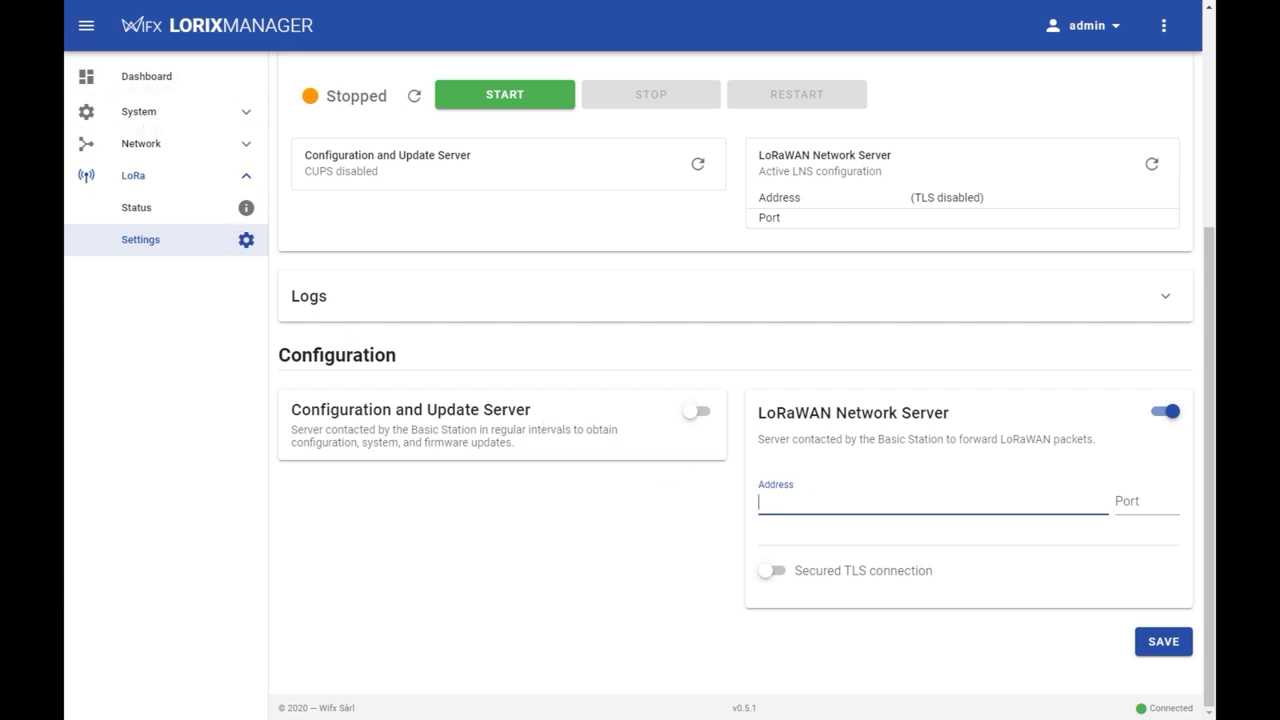
click(704, 473)
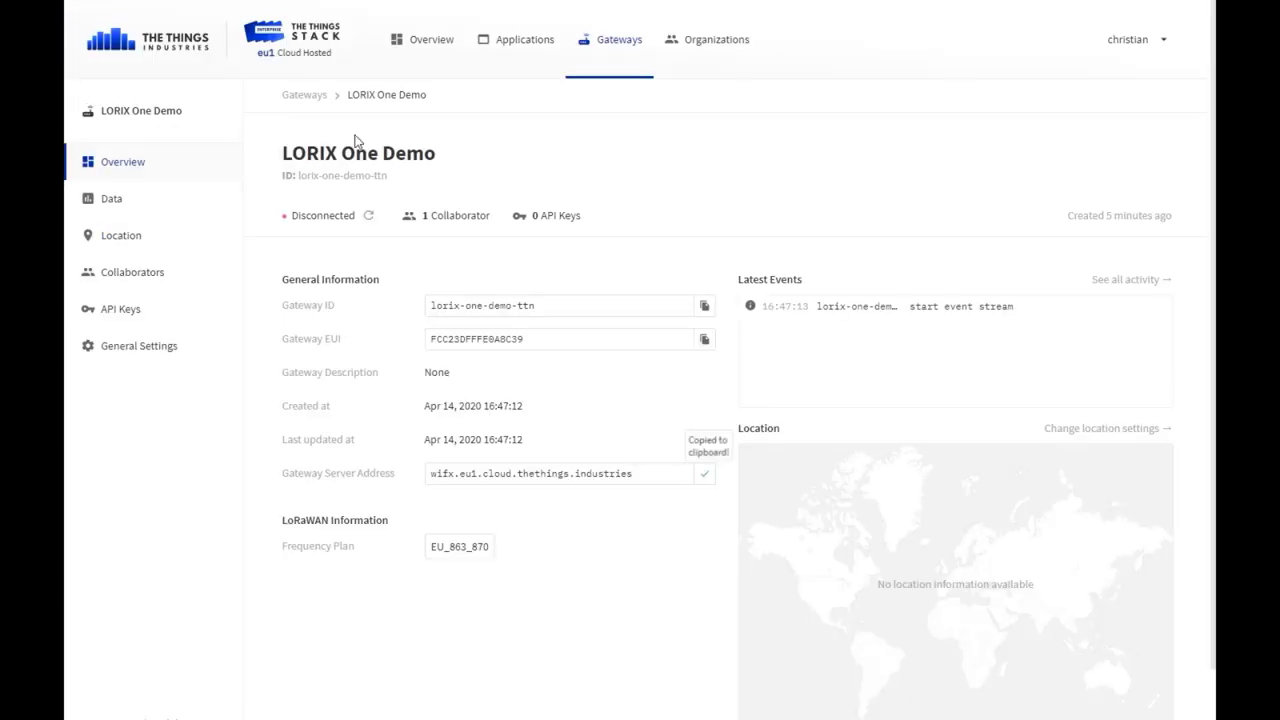
key(alt+Tab)
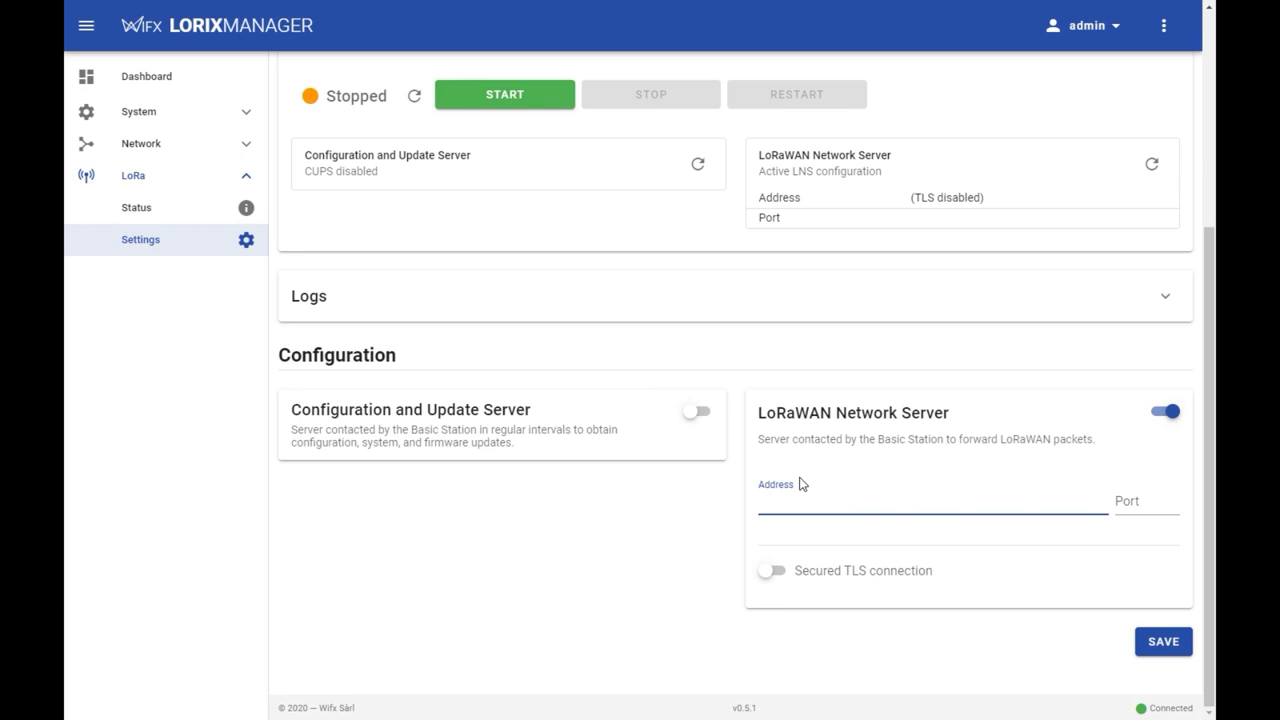
key(ctrl+v)
click(1125, 504)
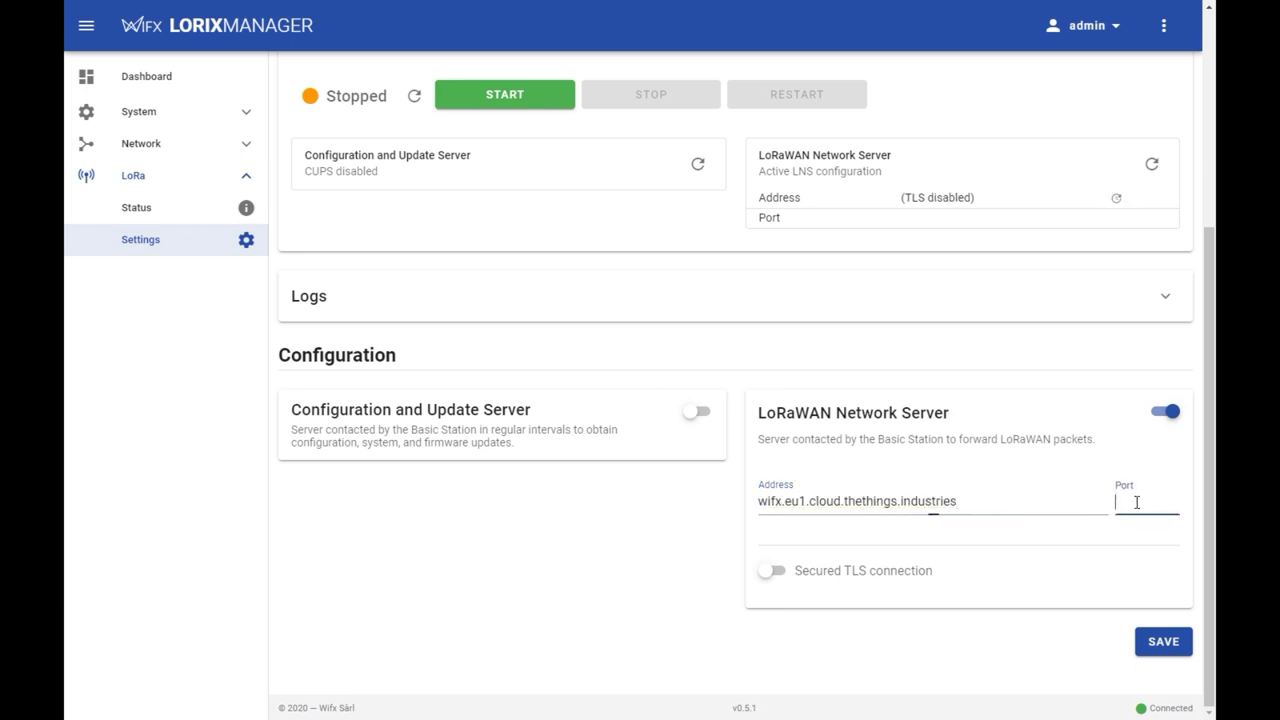
text(8887)
- Turn on Secured TLS with the LE_DST_ROOT_CA_X3.pem certificate and save the configuration
click(771, 570)
scroll(757, 580, down, 1)
scroll(757, 580, down, 1)
click(829, 508)
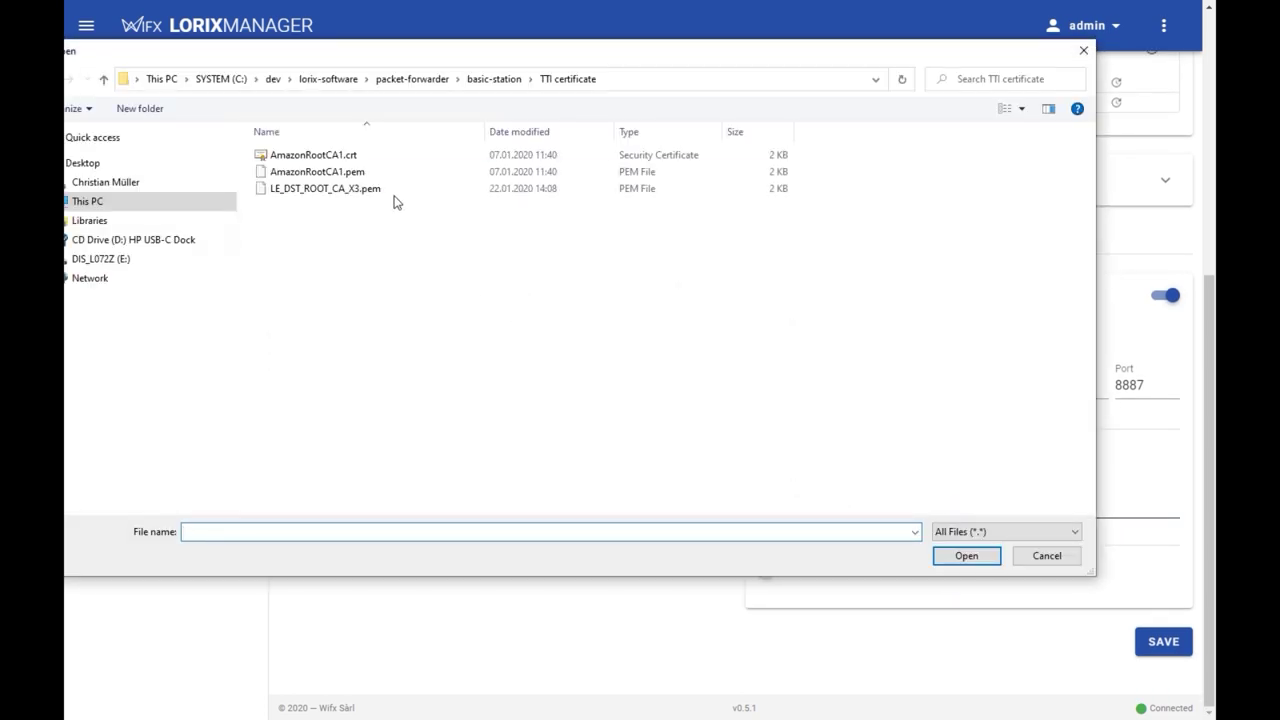
double_click(340, 189)
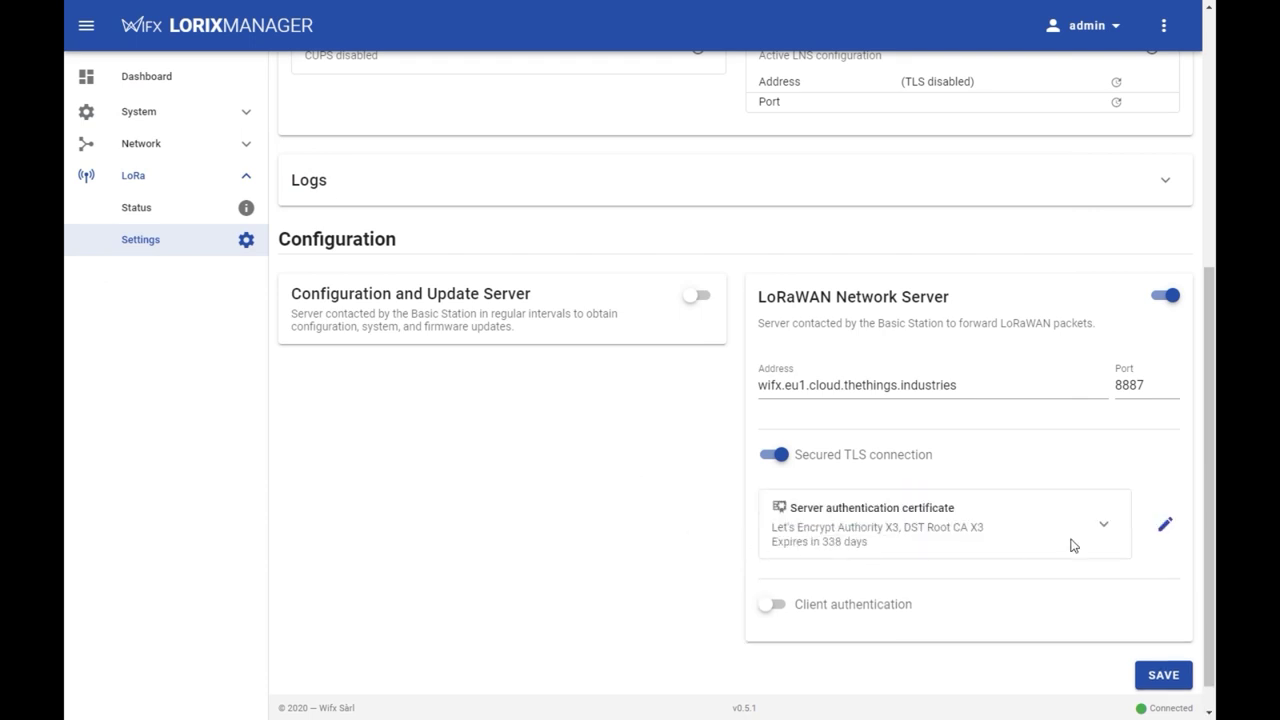
click(1102, 536)
scroll(1102, 545, down, 2)
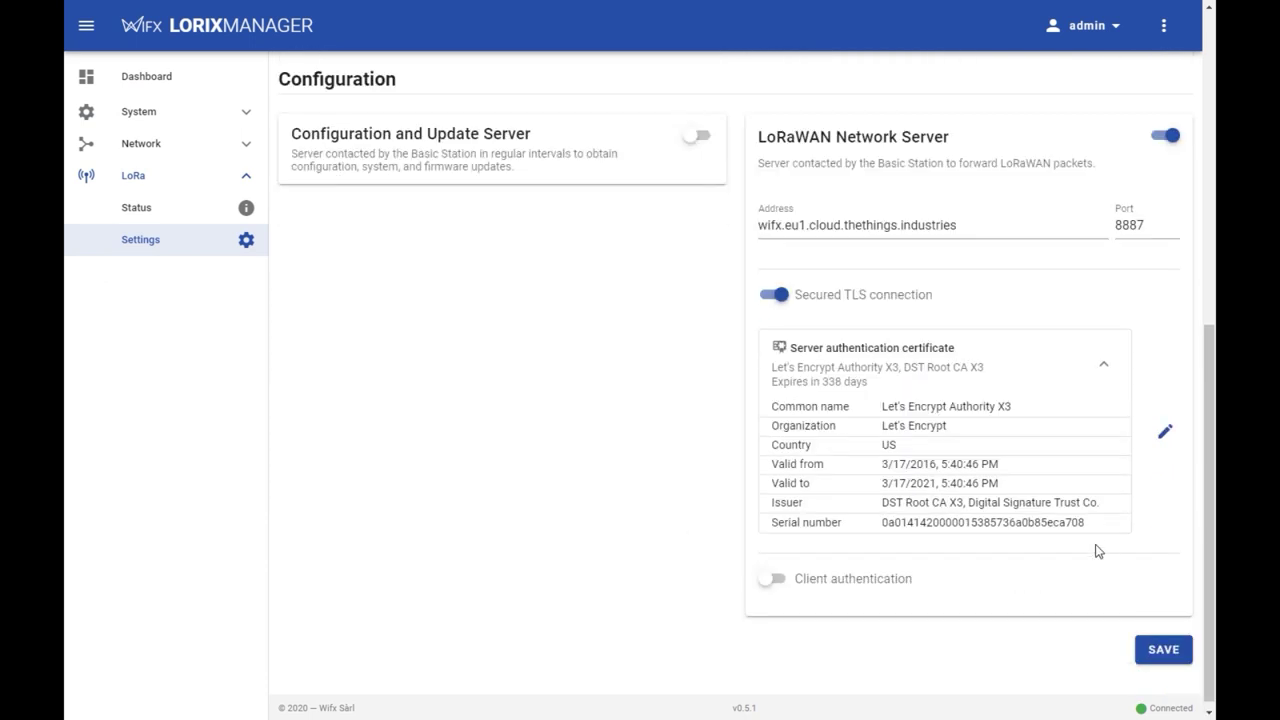
click(1152, 652)
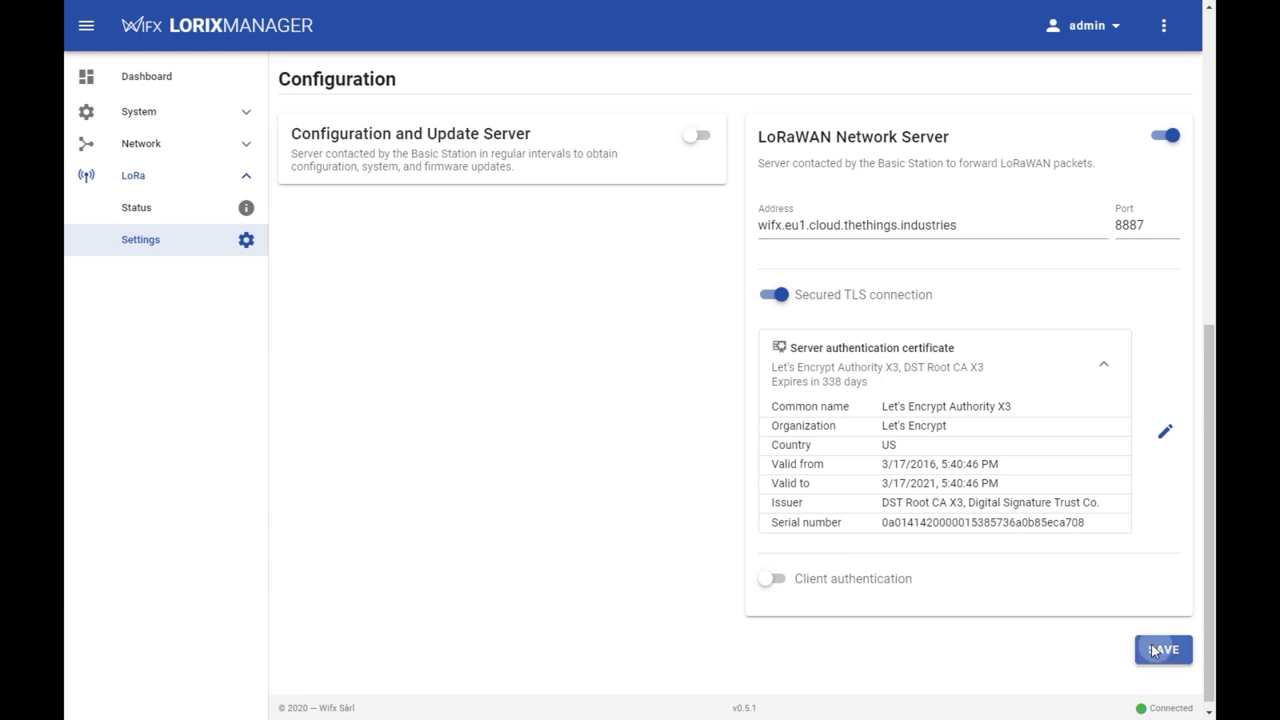
scroll(546, 486, up, 4)
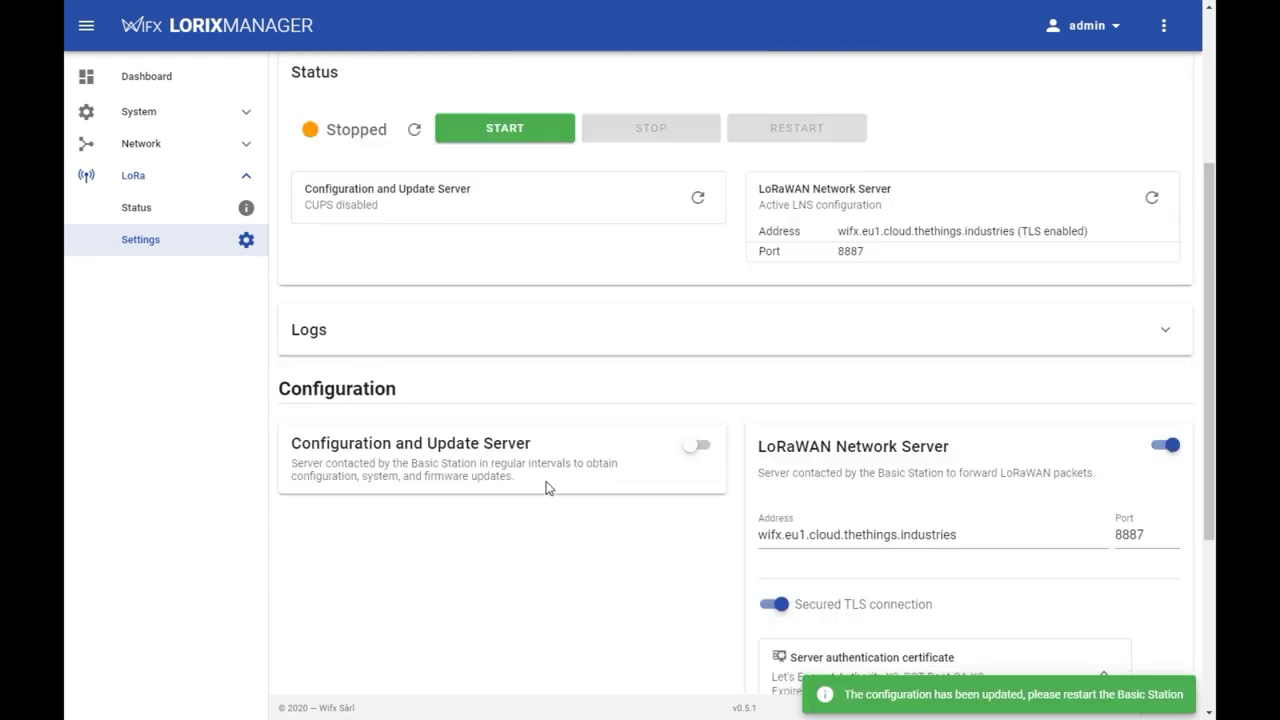
- Start the Basic Station forwarder with its logs expanded
click(521, 429)
scroll(480, 360, up, 1)
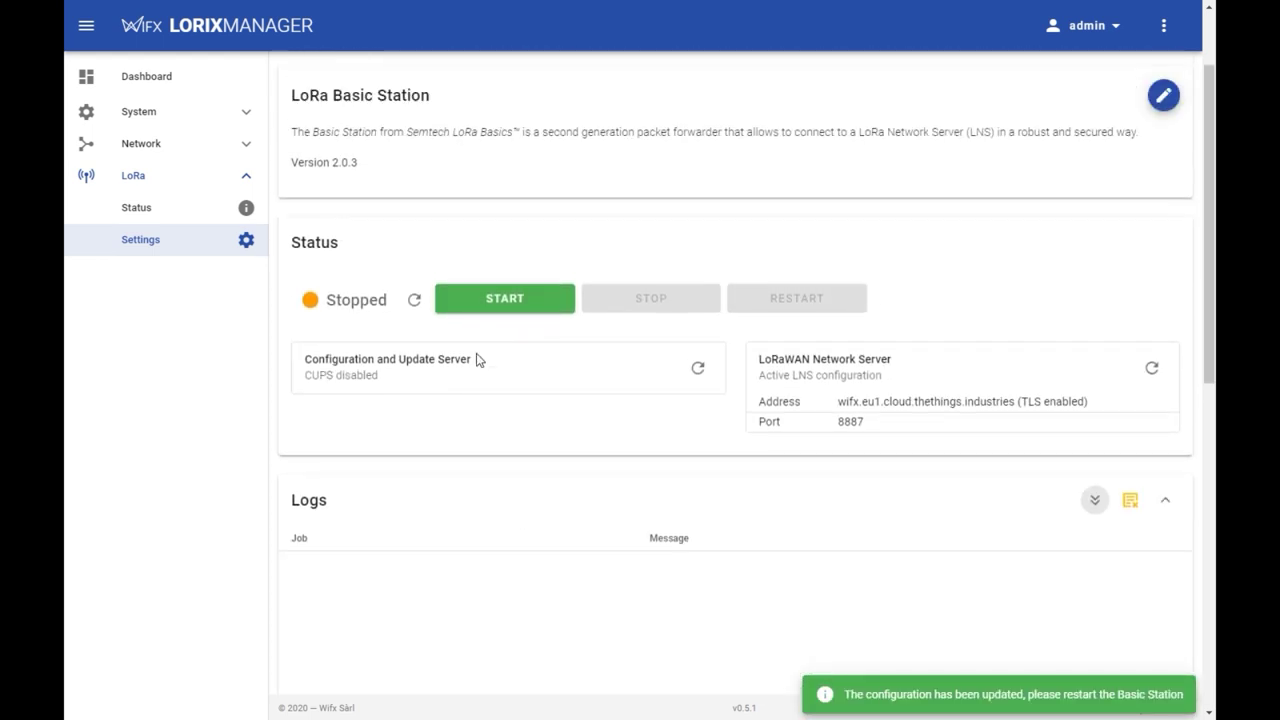
scroll(420, 235, down, 1)
click(436, 220)
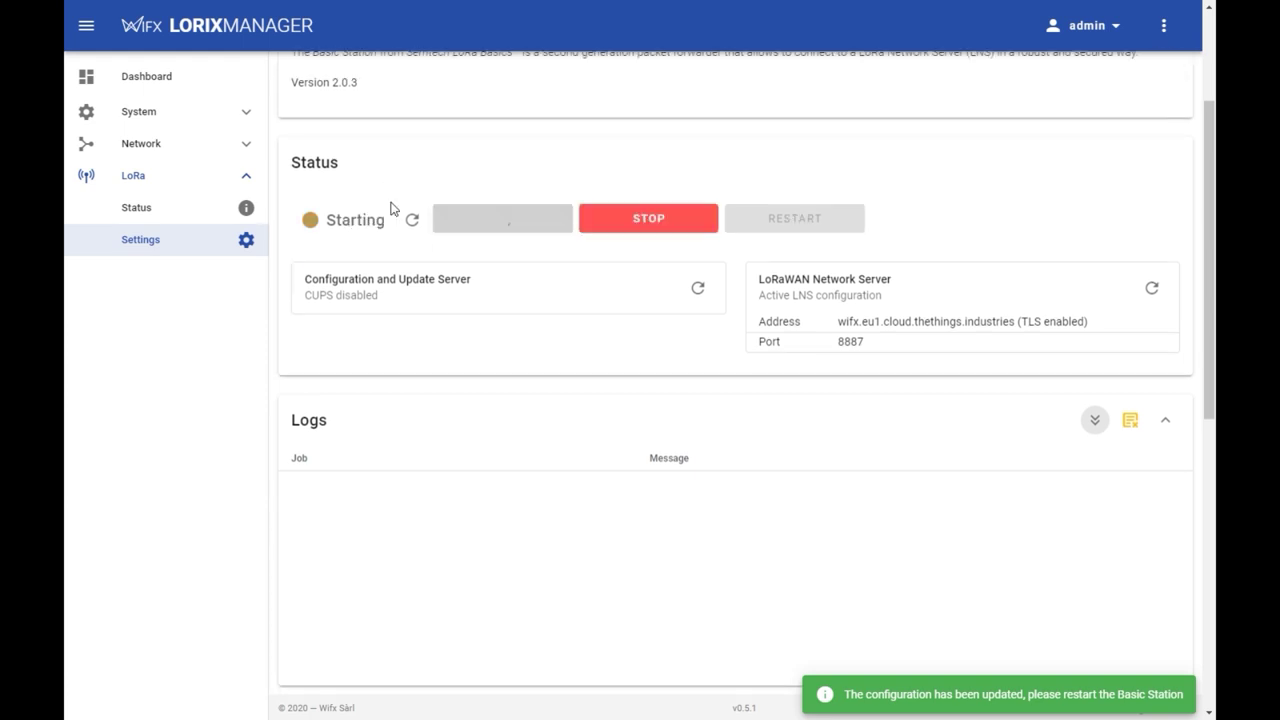
scroll(366, 206, down, 1)
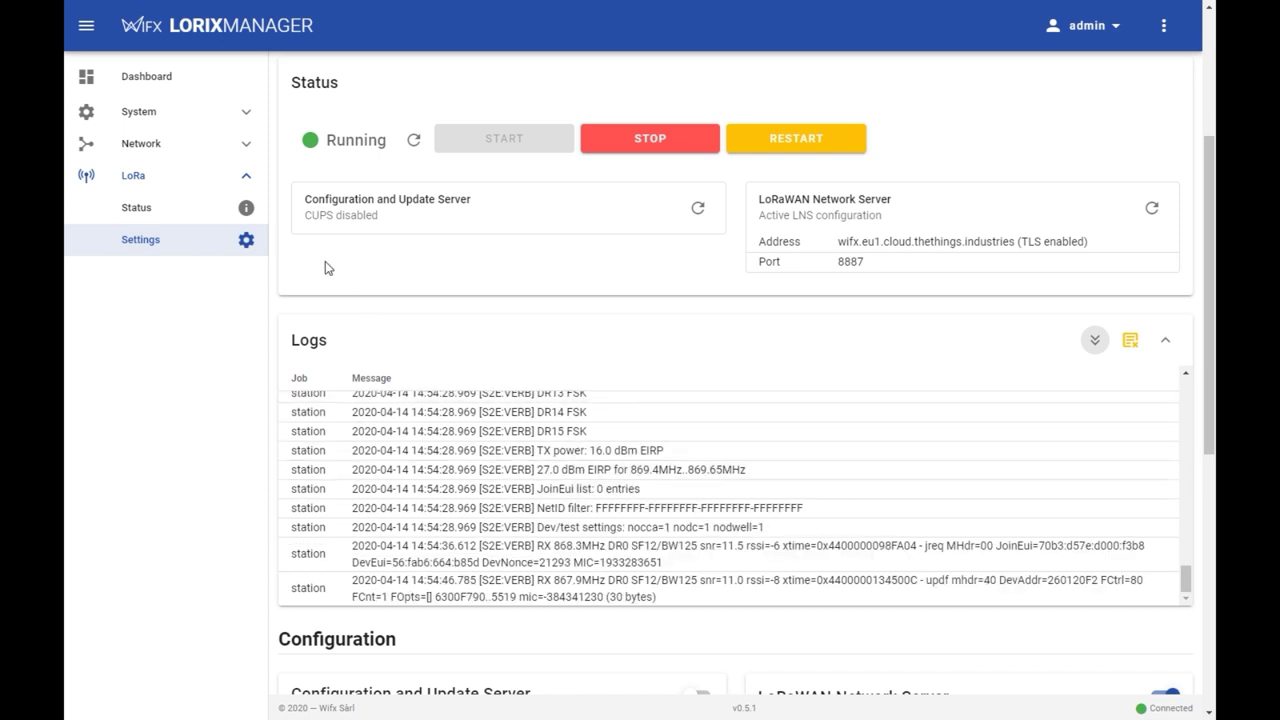
- View all gateway activity in The Things Stack and expand the 16:54:36 dropped uplink
key(ctrl+Tab)
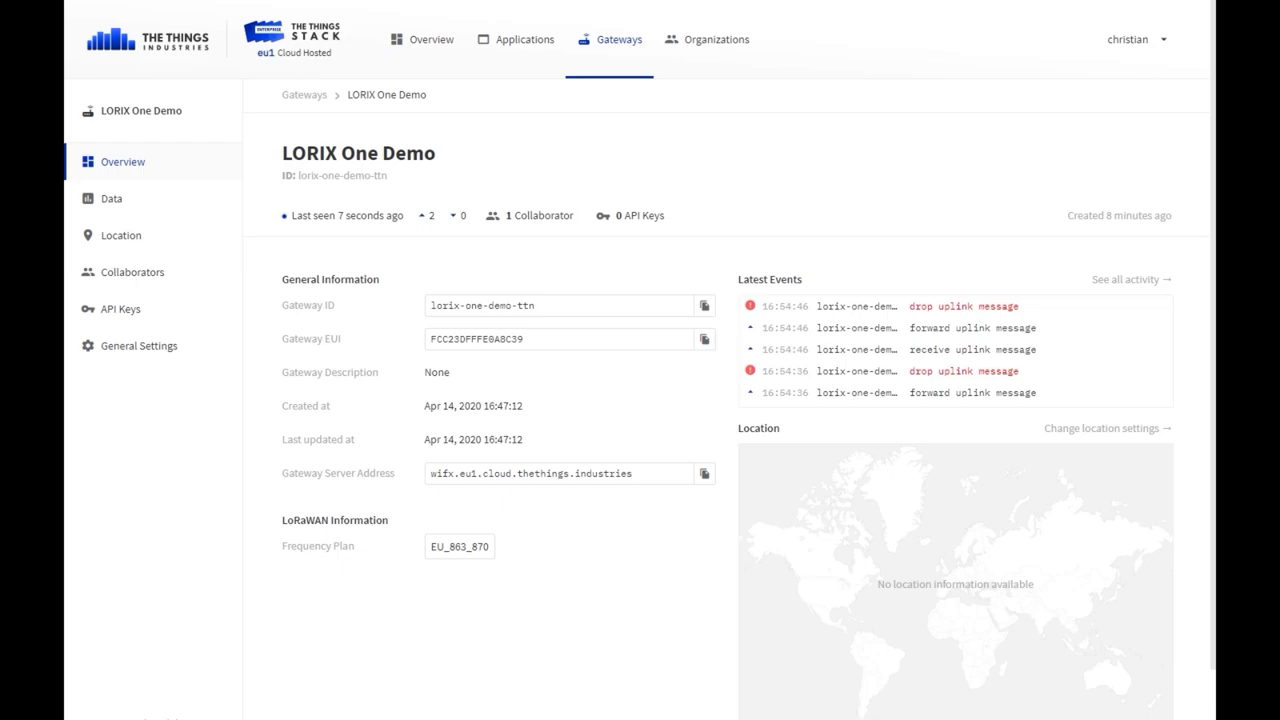
click(1122, 284)
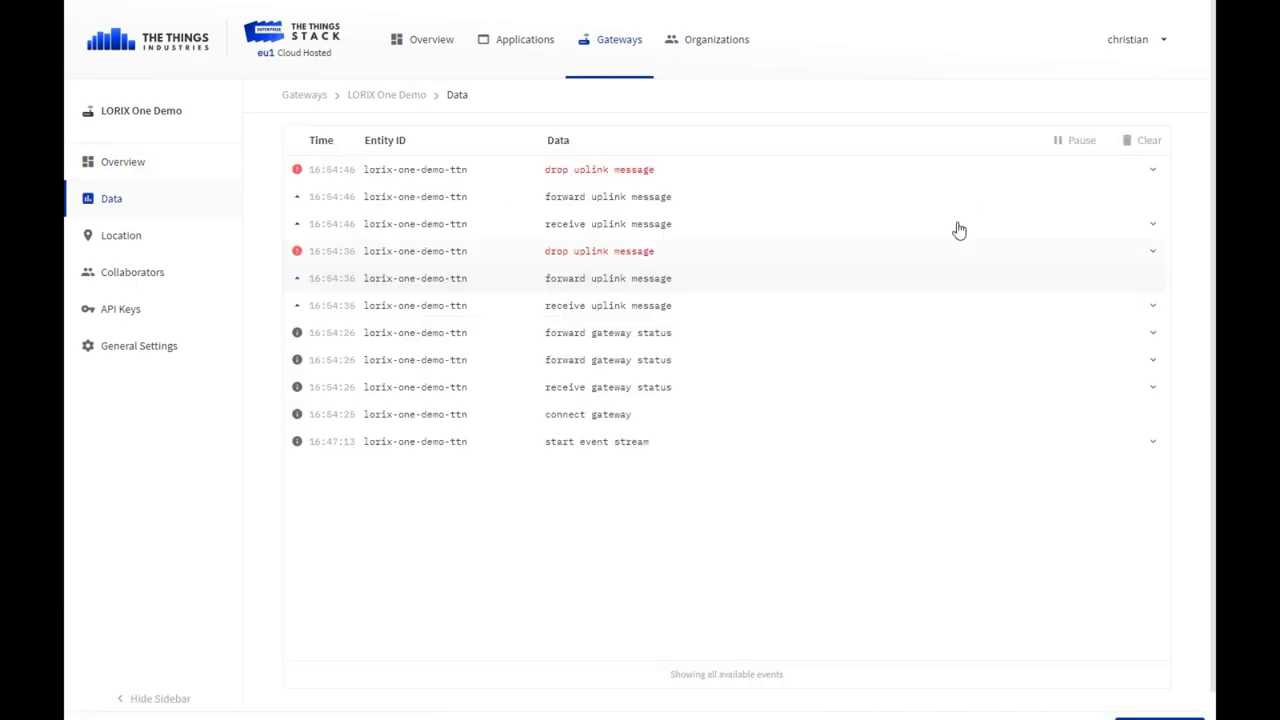
click(612, 258)
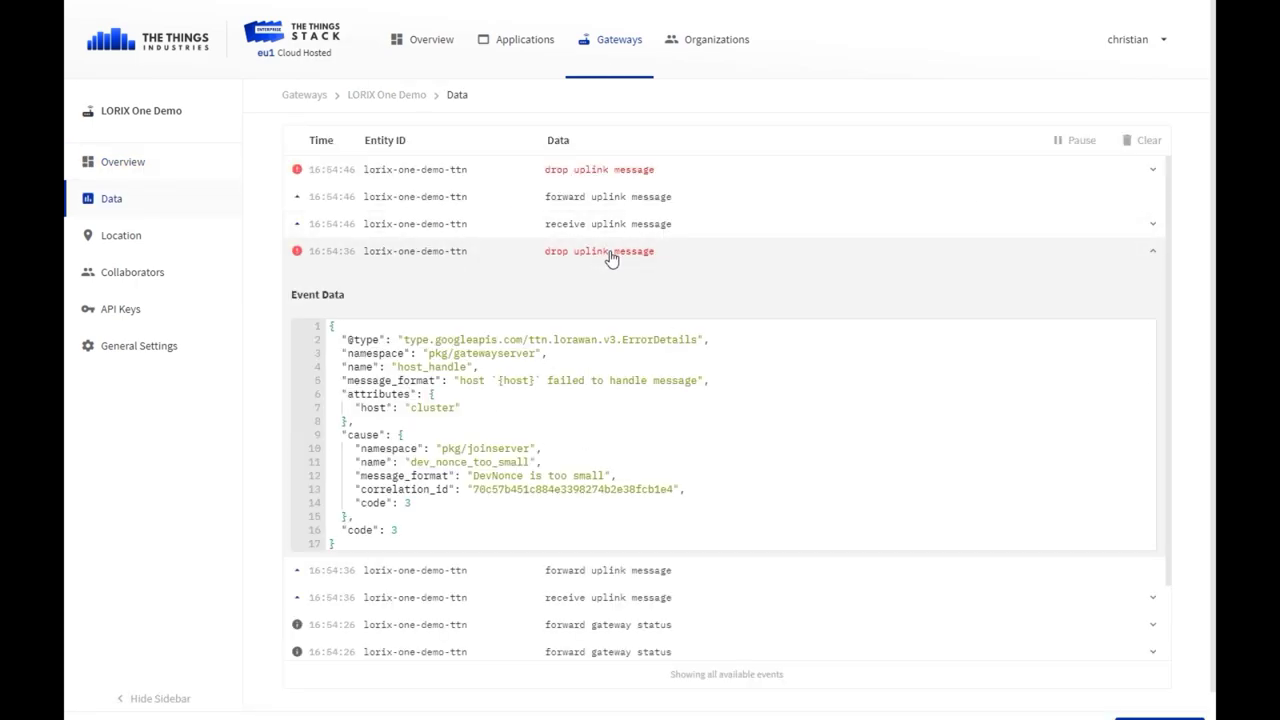